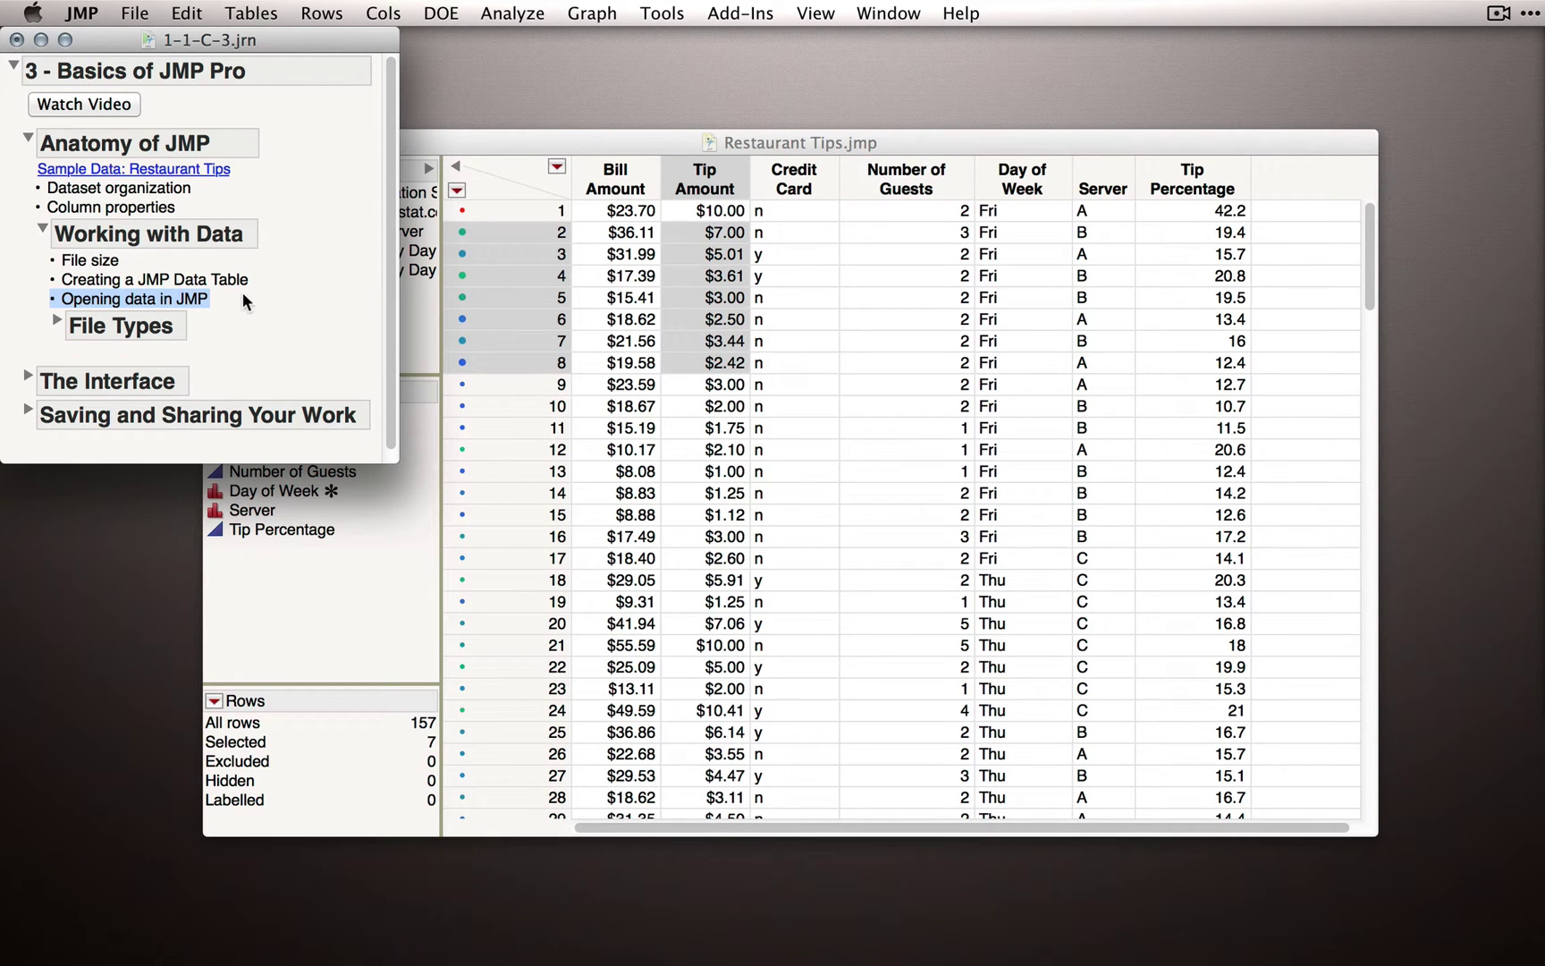
# - Collapse Working with Data and Anatomy of JMP, expand The Interface and its Progressive and Context Dependent notes, then open Analyze
pyautogui.click(42, 229)
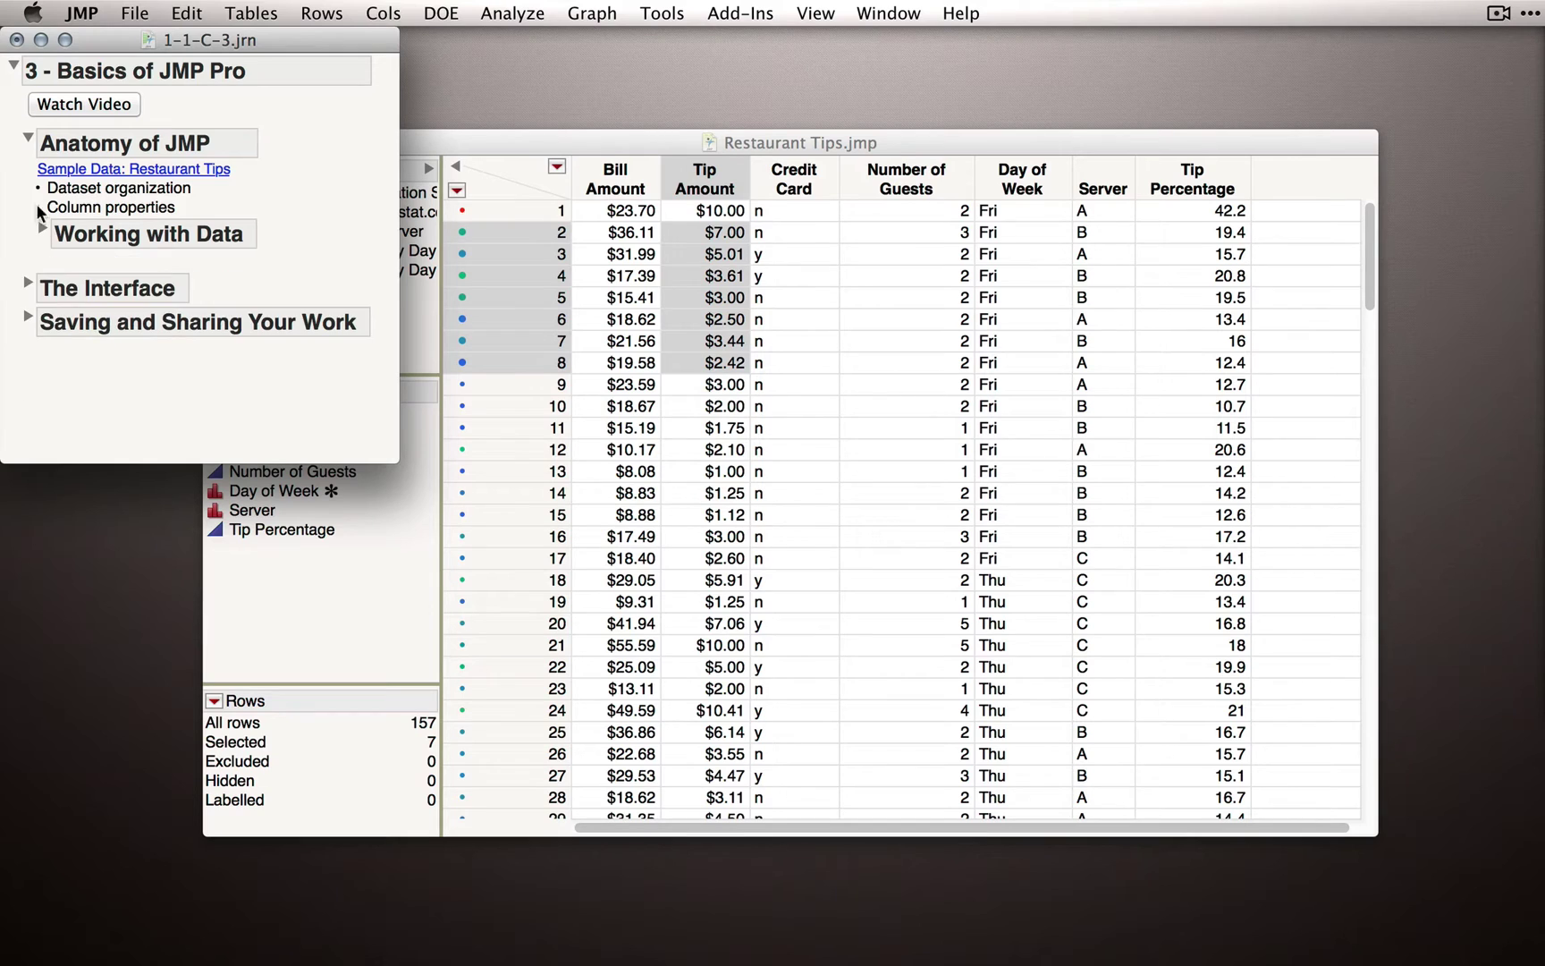
pyautogui.click(28, 138)
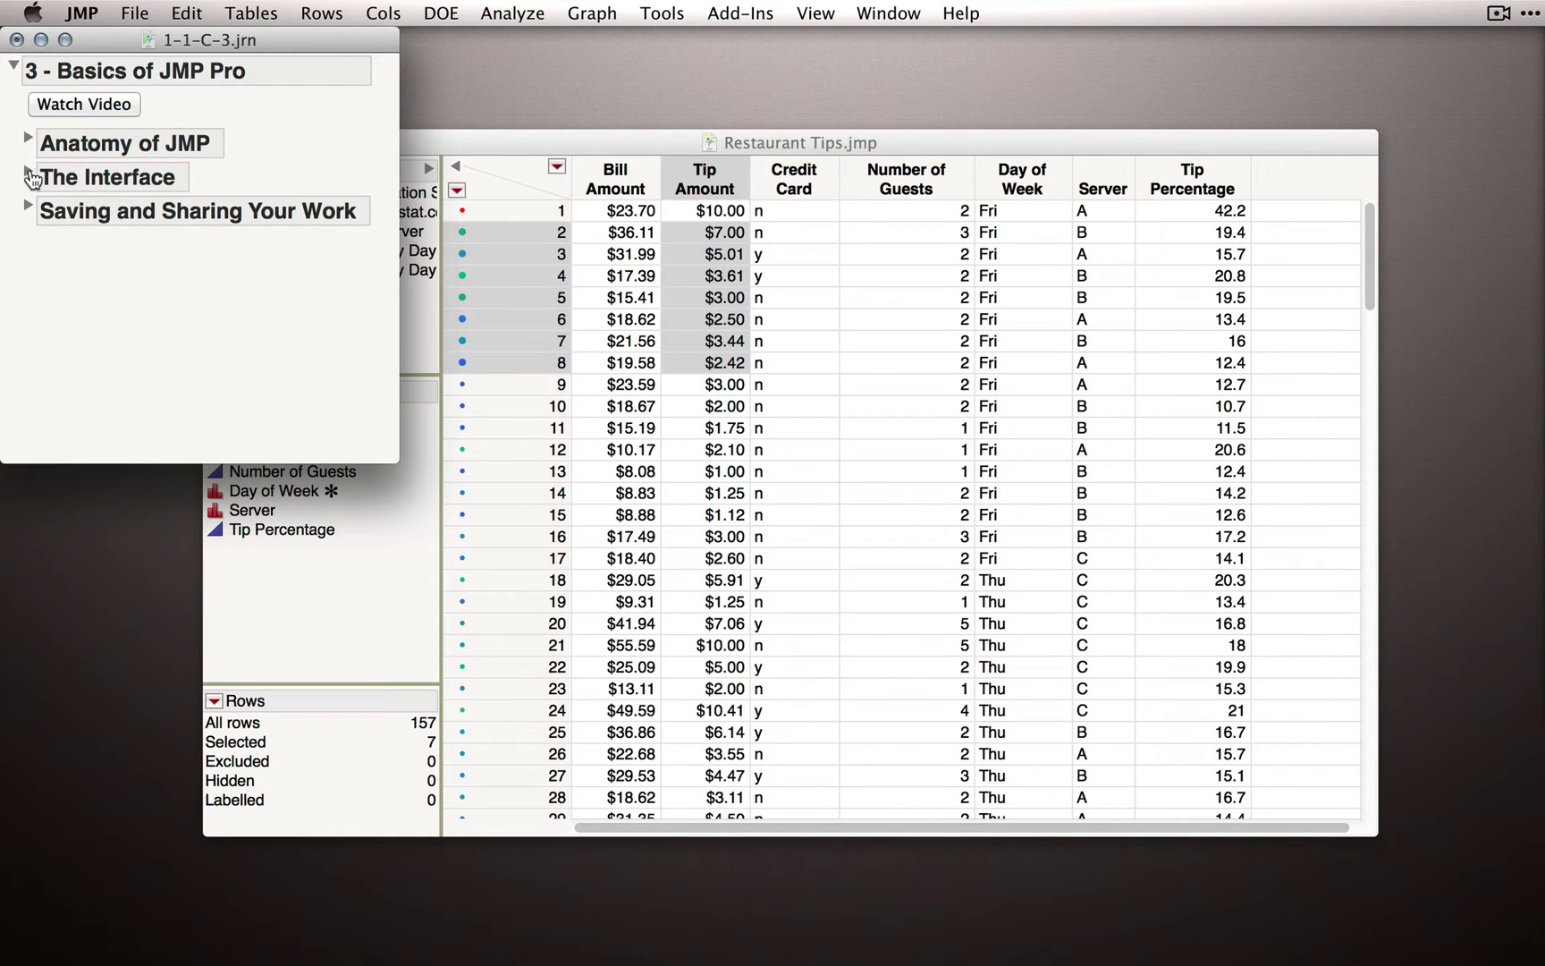
pyautogui.click(29, 174)
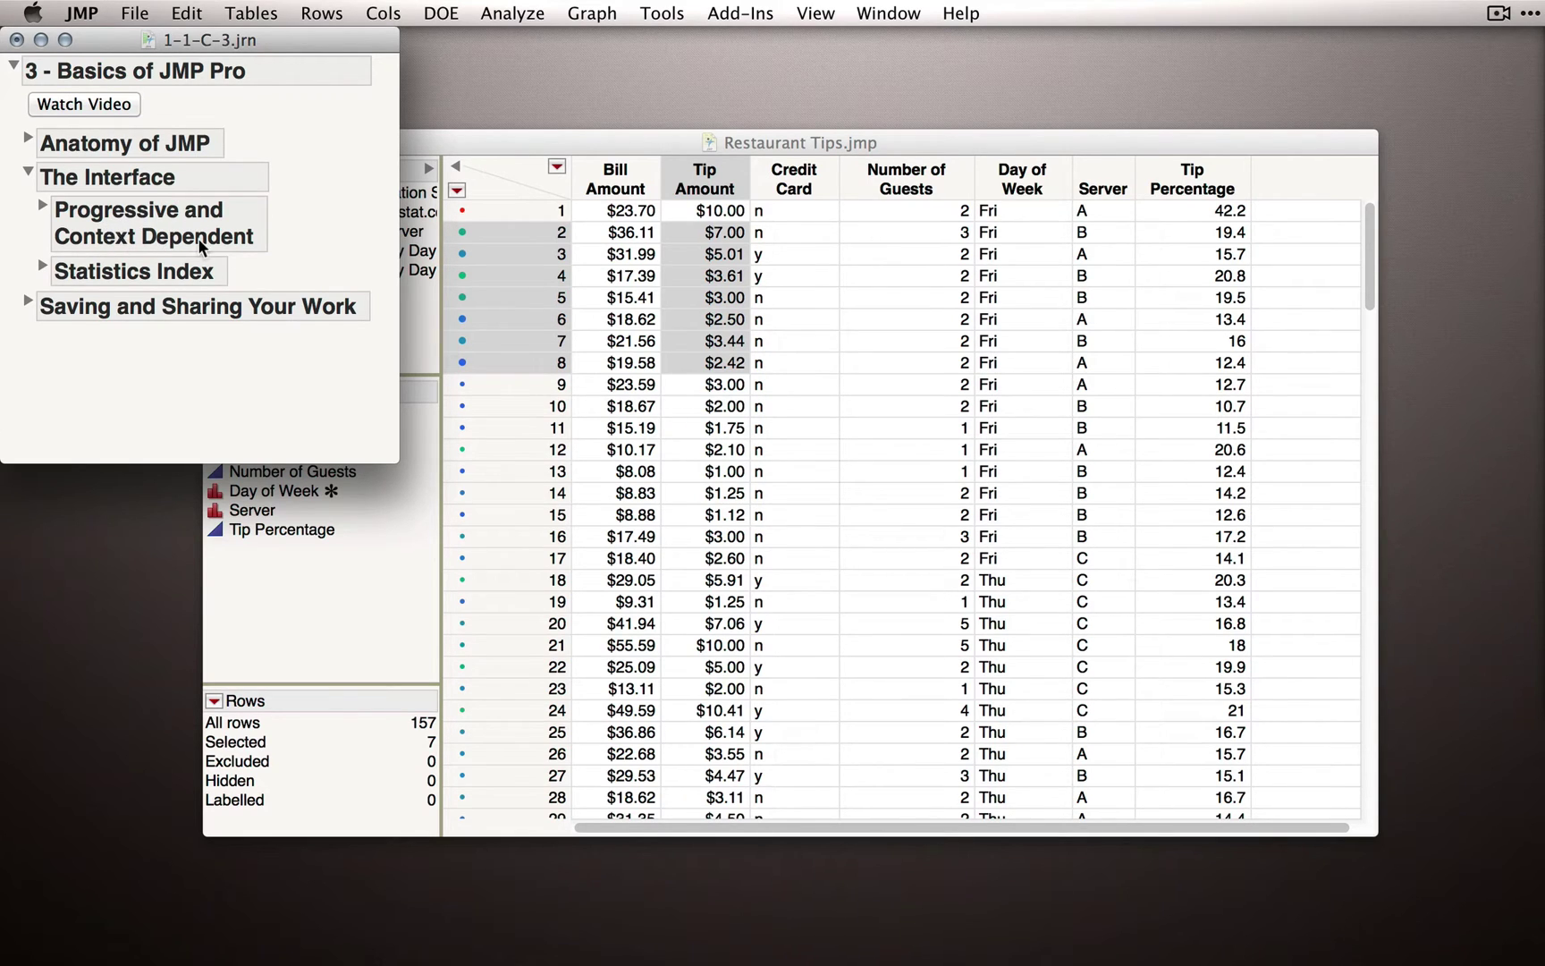
pyautogui.click(41, 207)
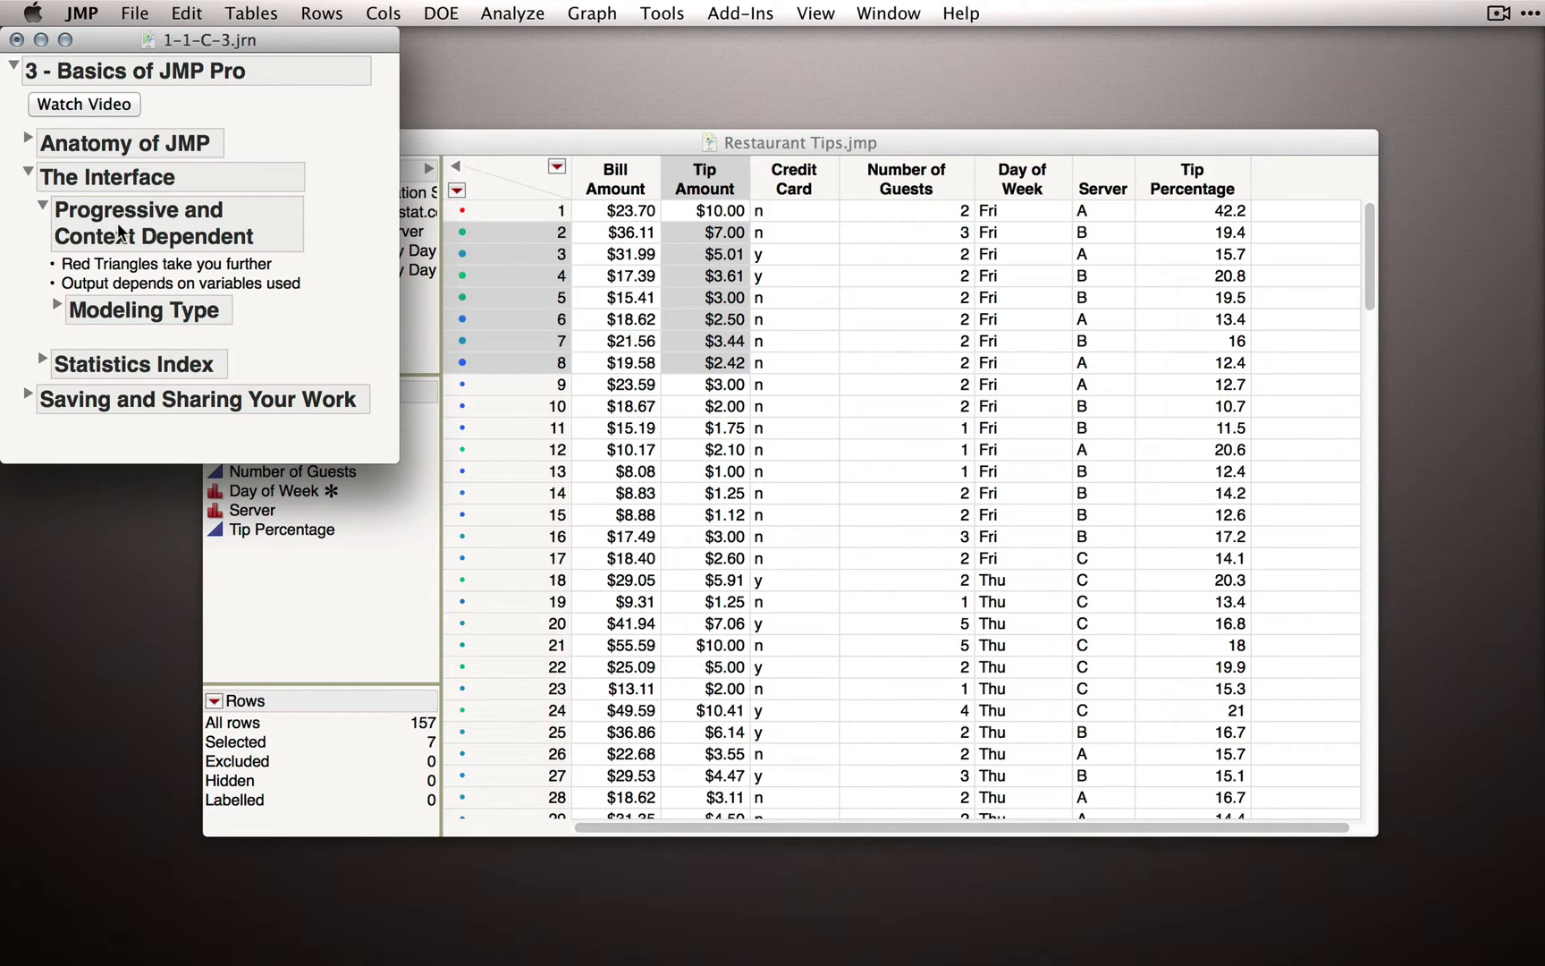
pyautogui.click(501, 13)
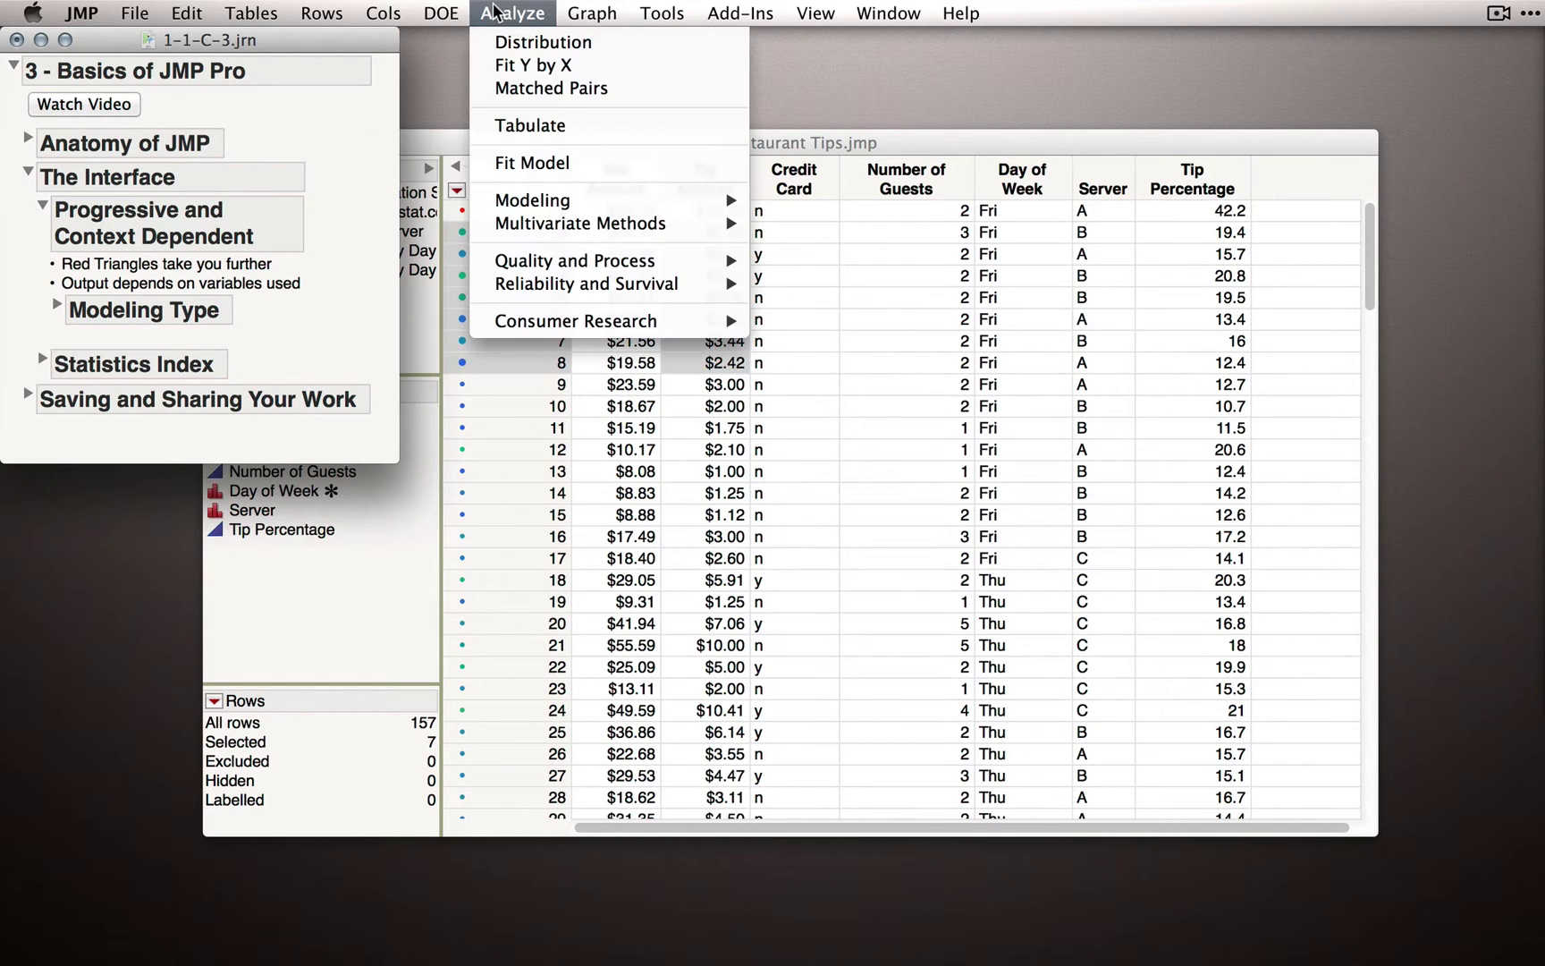
# - Run a Distribution of Bill Amount and Credit Card from the Restaurant Tips table
pyautogui.click(582, 43)
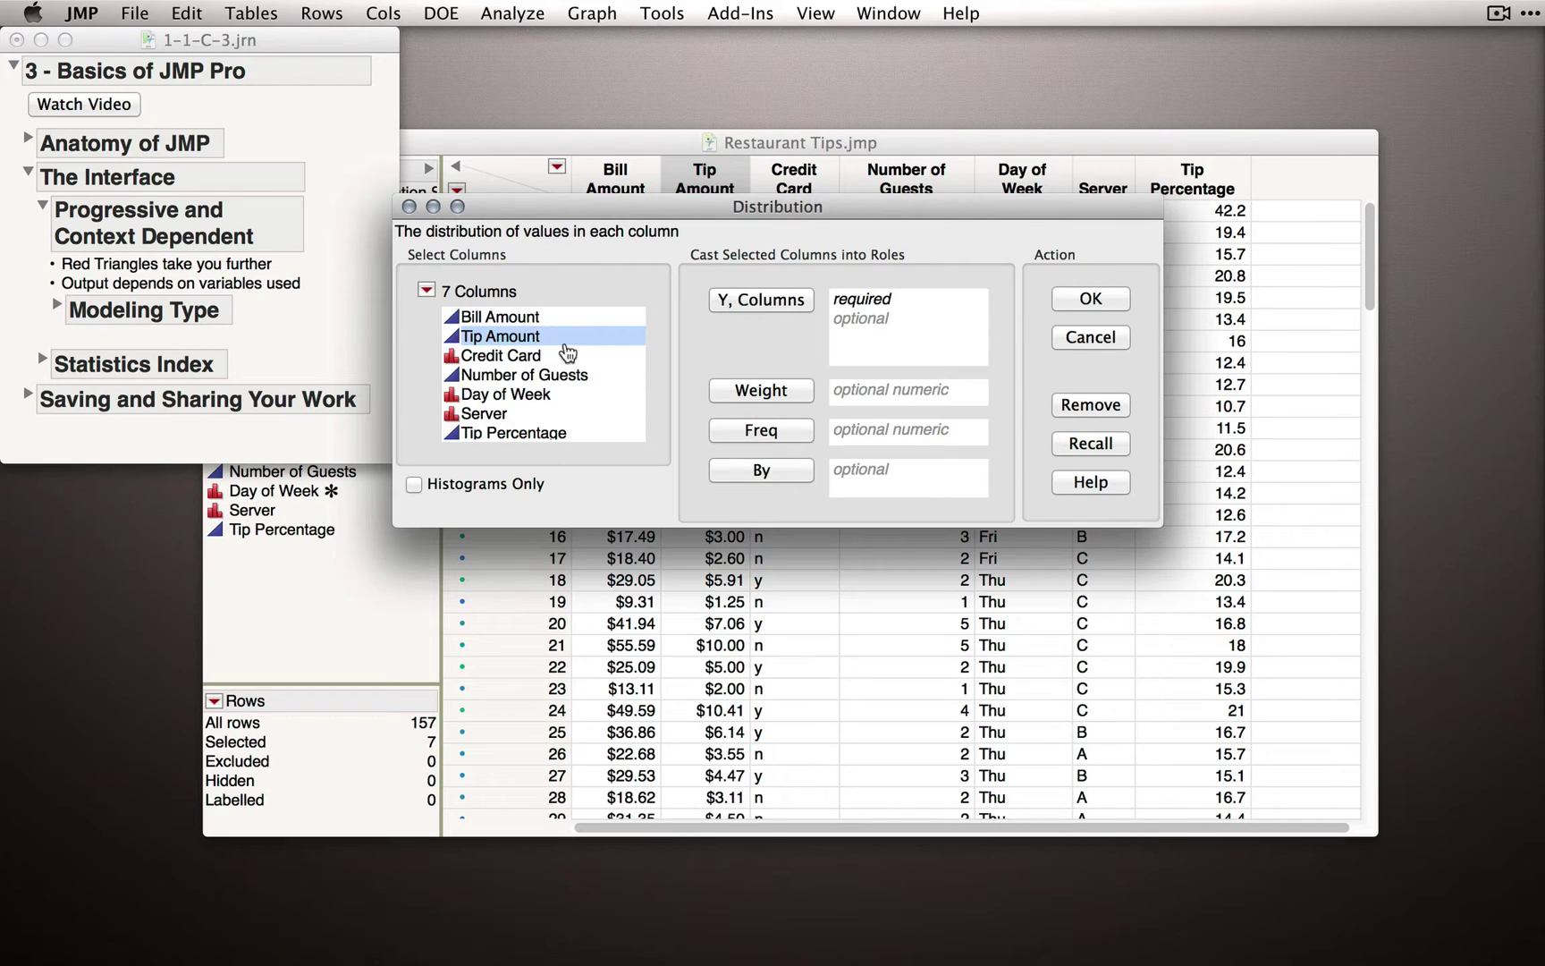
pyautogui.click(544, 318)
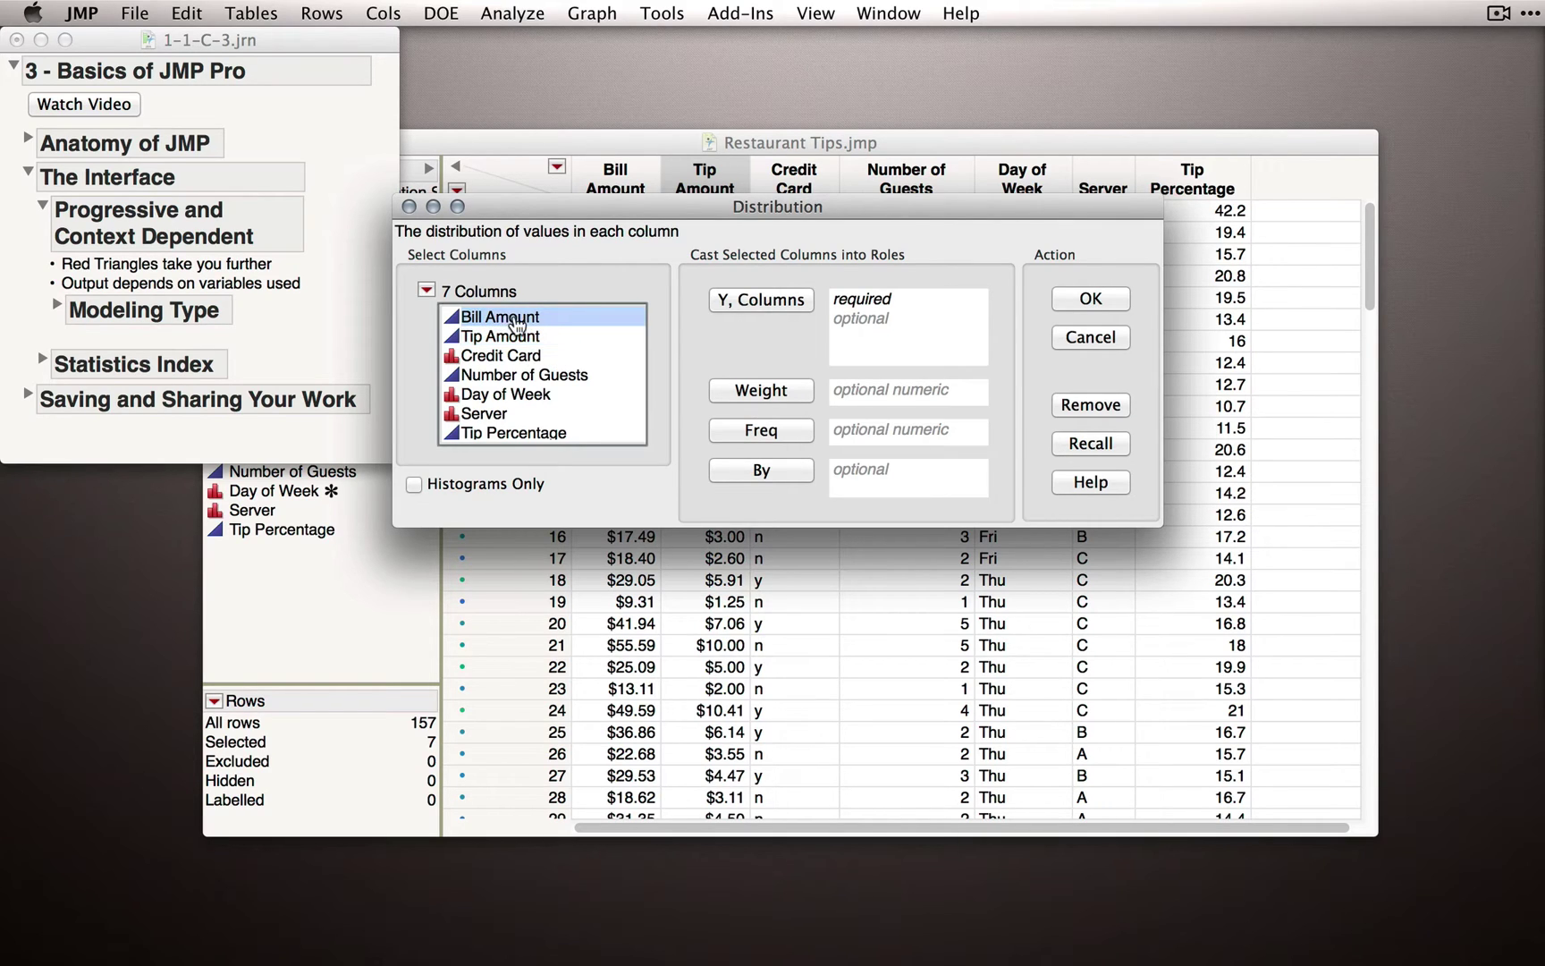
pyautogui.click(767, 302)
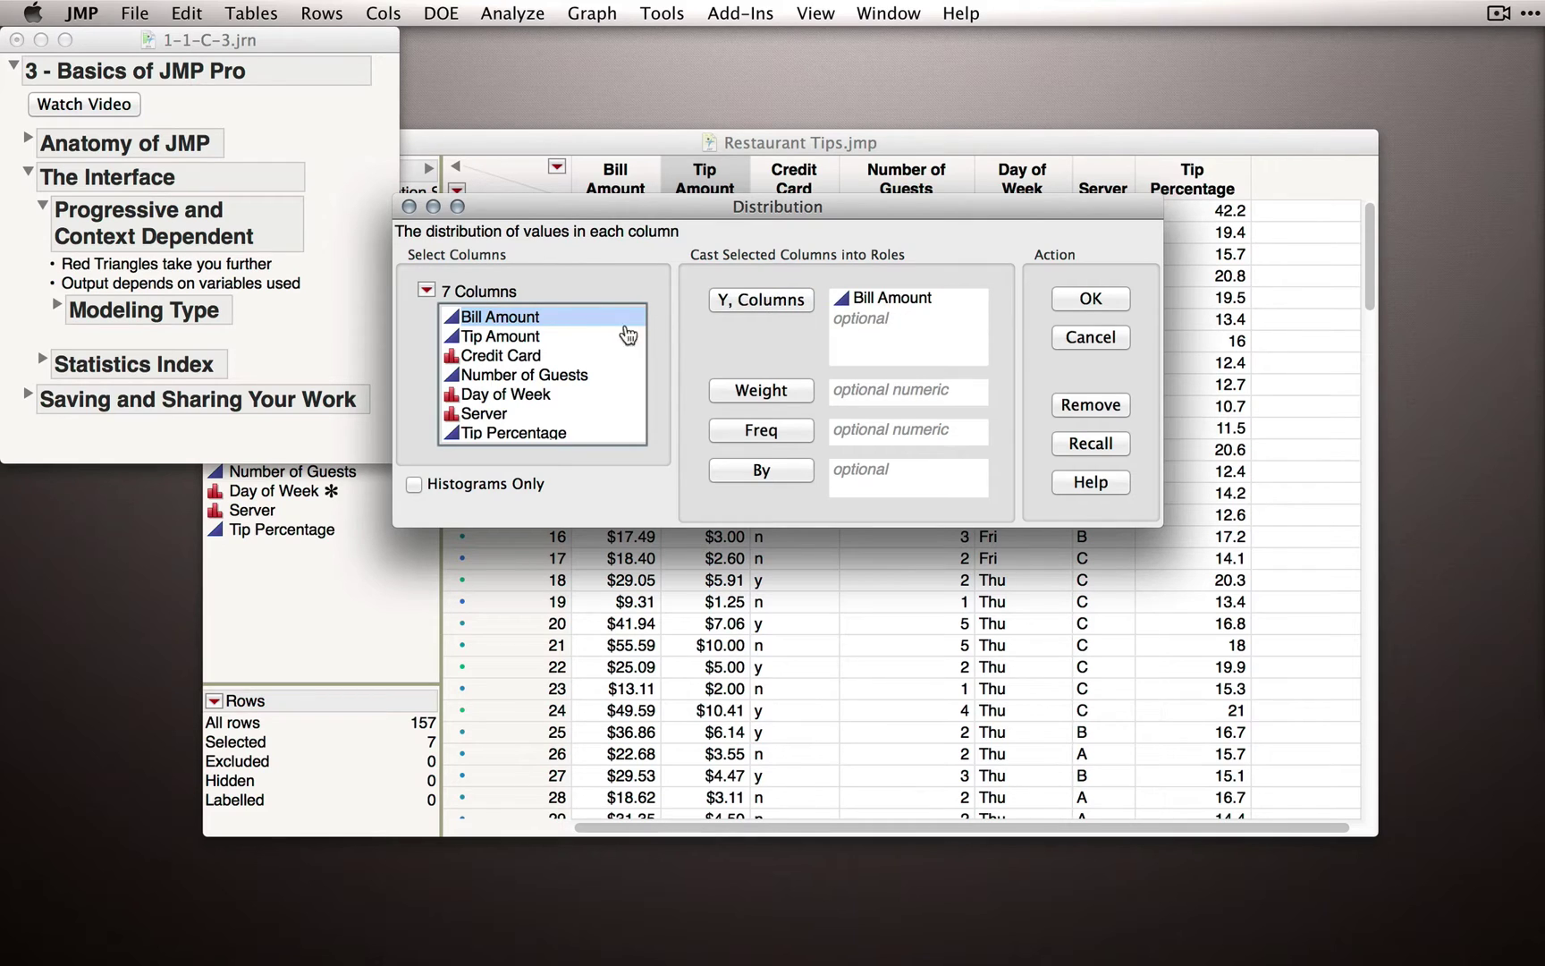
pyautogui.click(523, 362)
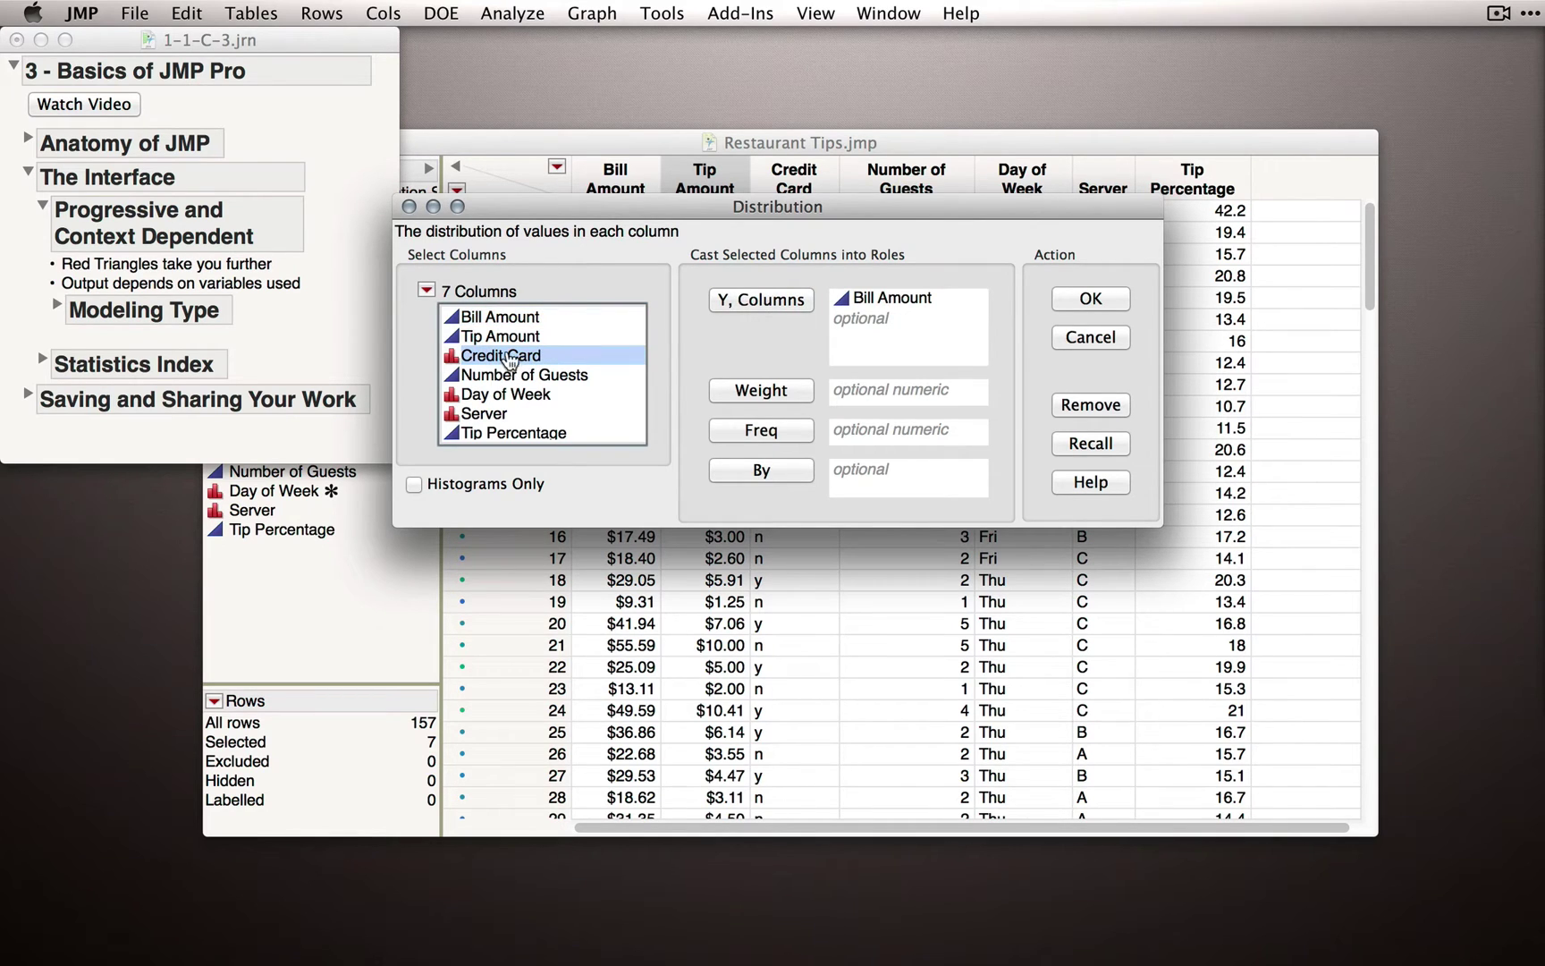
pyautogui.moveTo(523, 362); pyautogui.dragTo(876, 338)
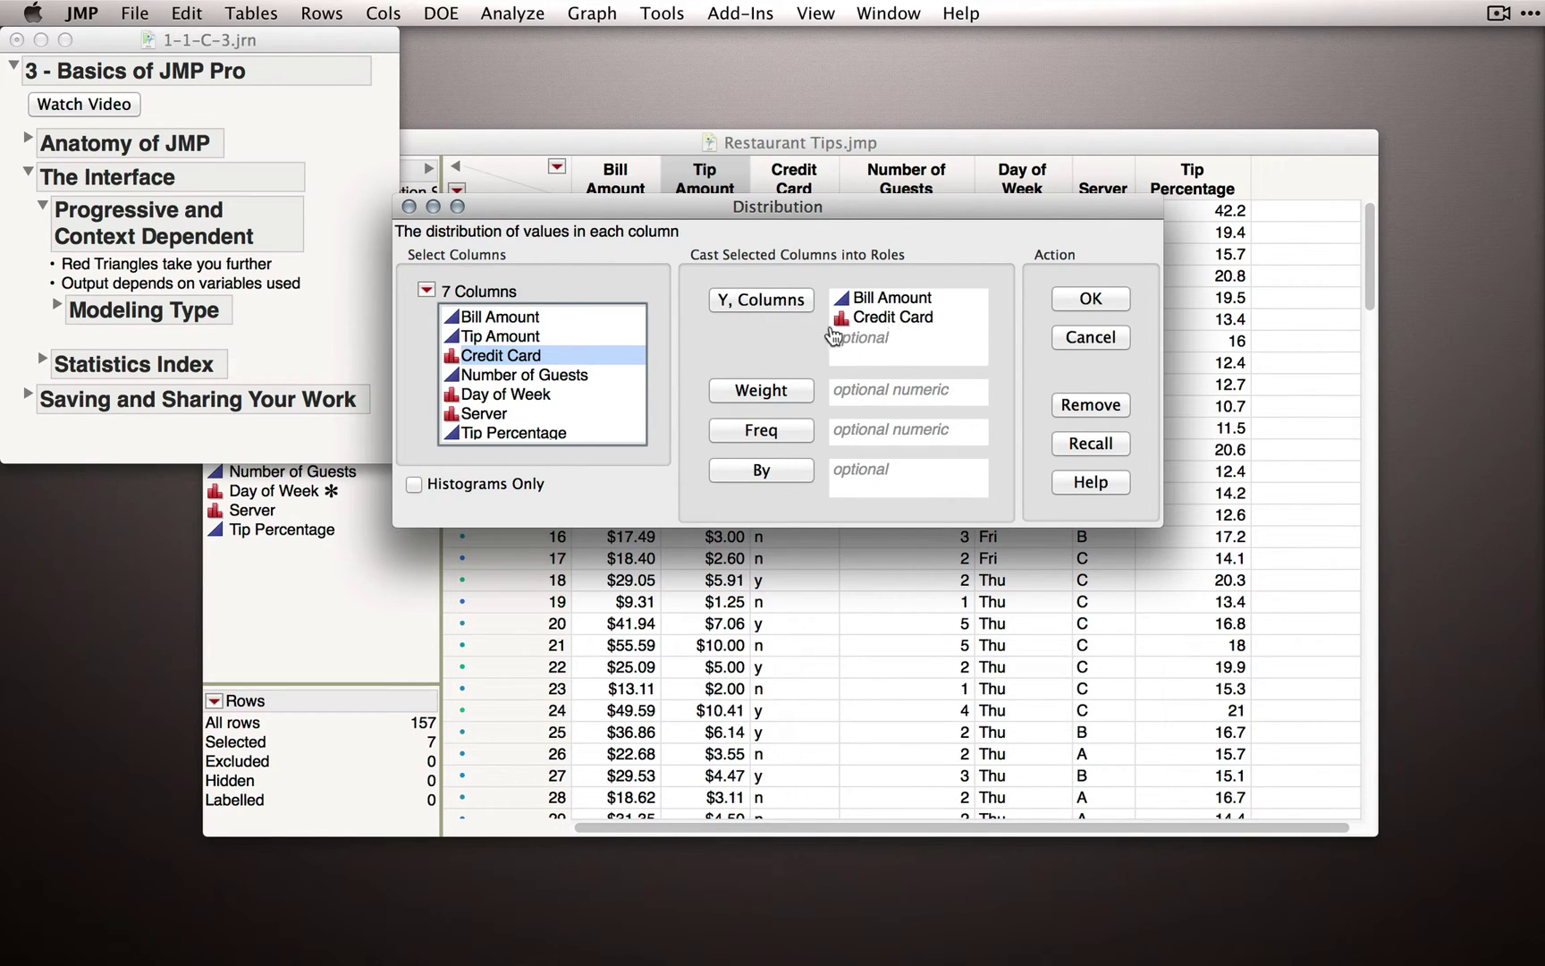
pyautogui.click(1095, 304)
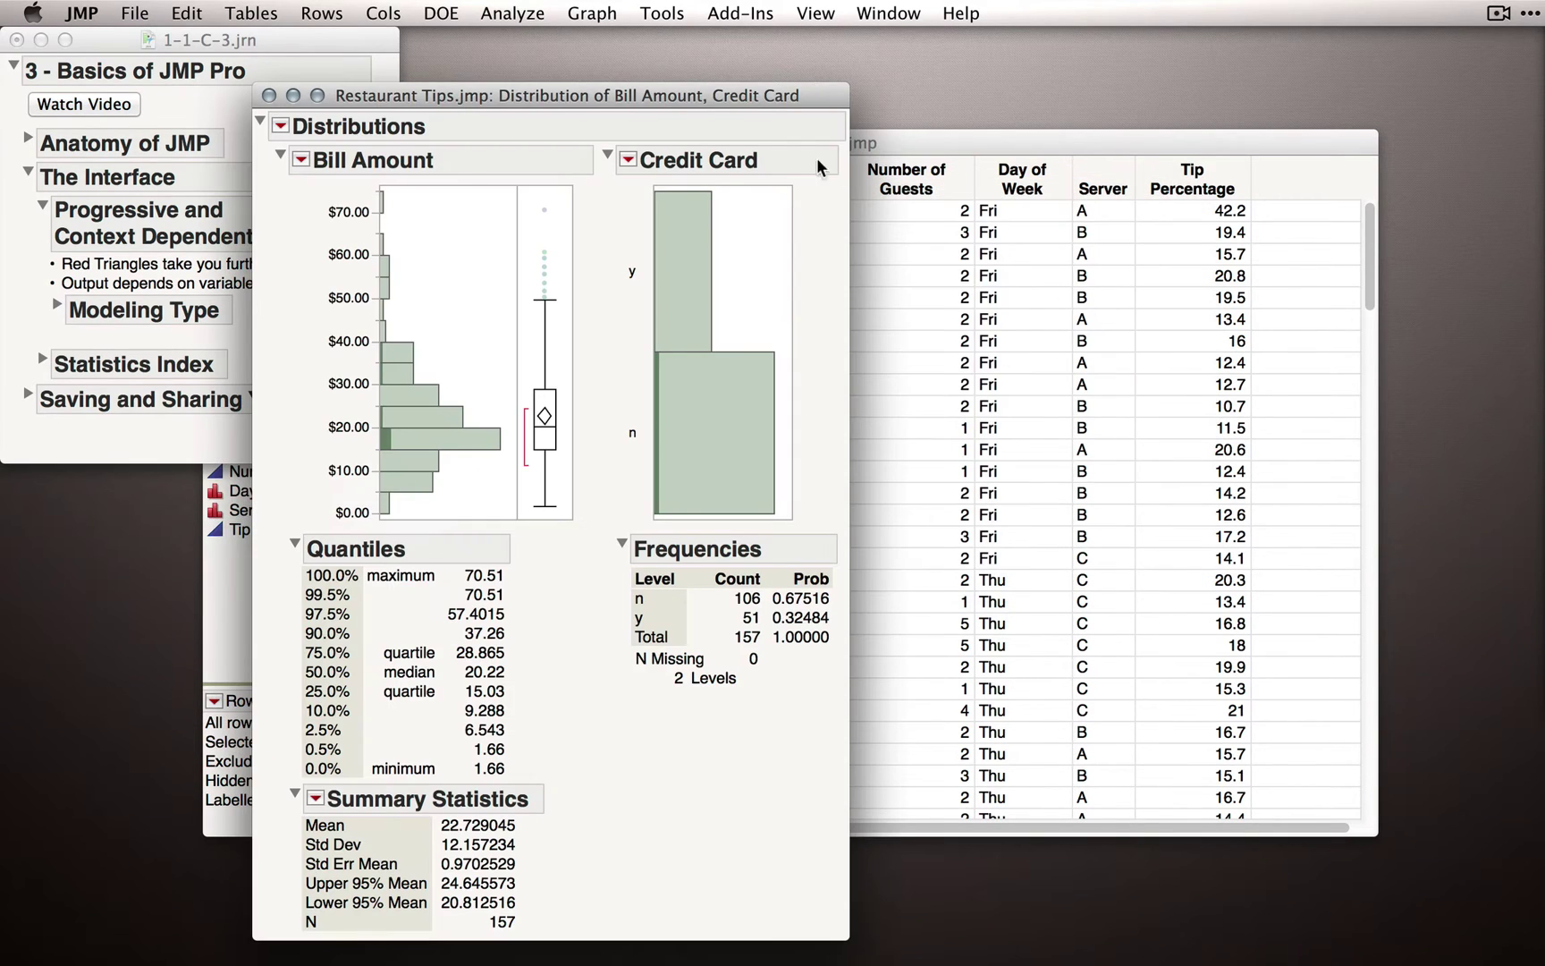
# - Move the report aside and select the top Bill Amount outlier, near $70, through the histogram
pyautogui.moveTo(747, 103); pyautogui.dragTo(1072, 42)
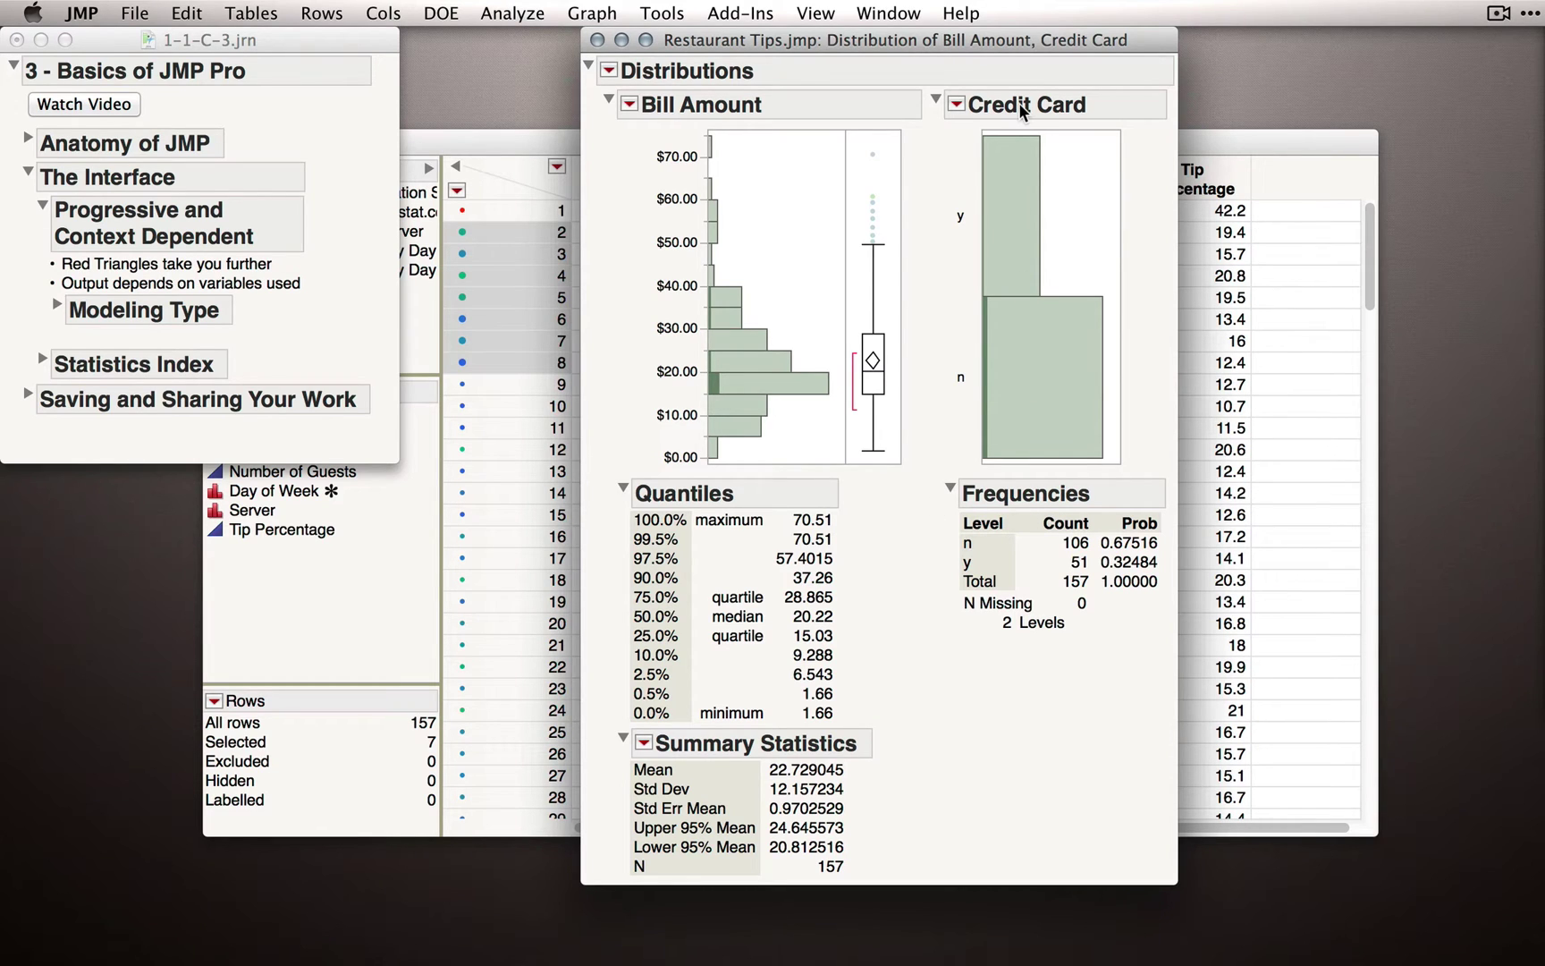
pyautogui.moveTo(804, 32); pyautogui.dragTo(814, 32)
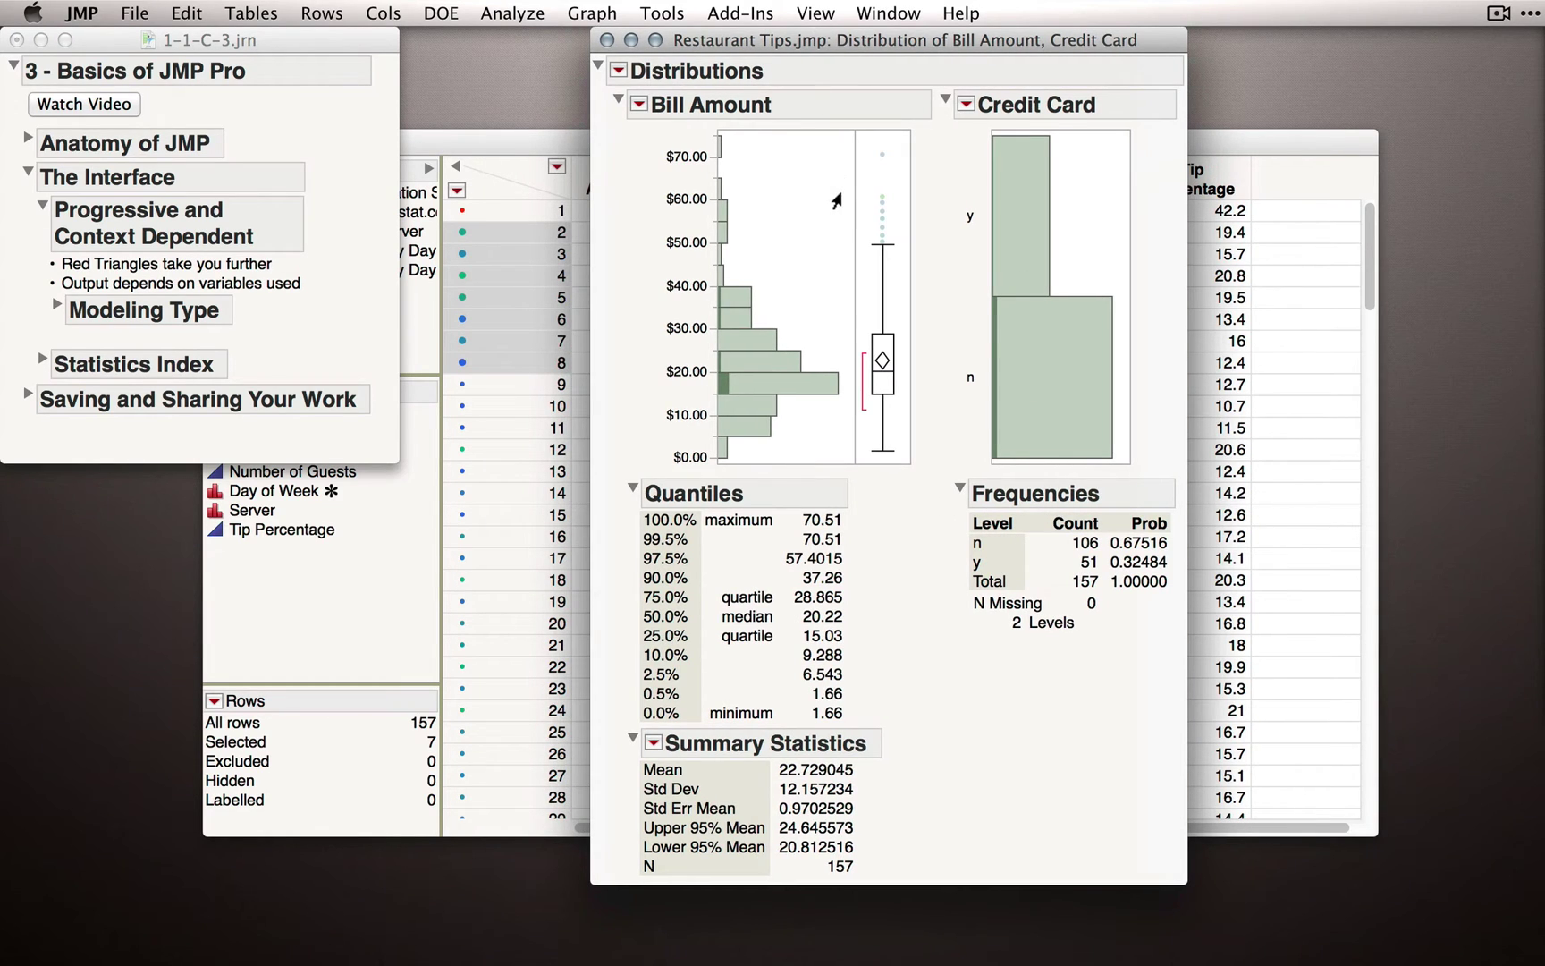
pyautogui.click(739, 143)
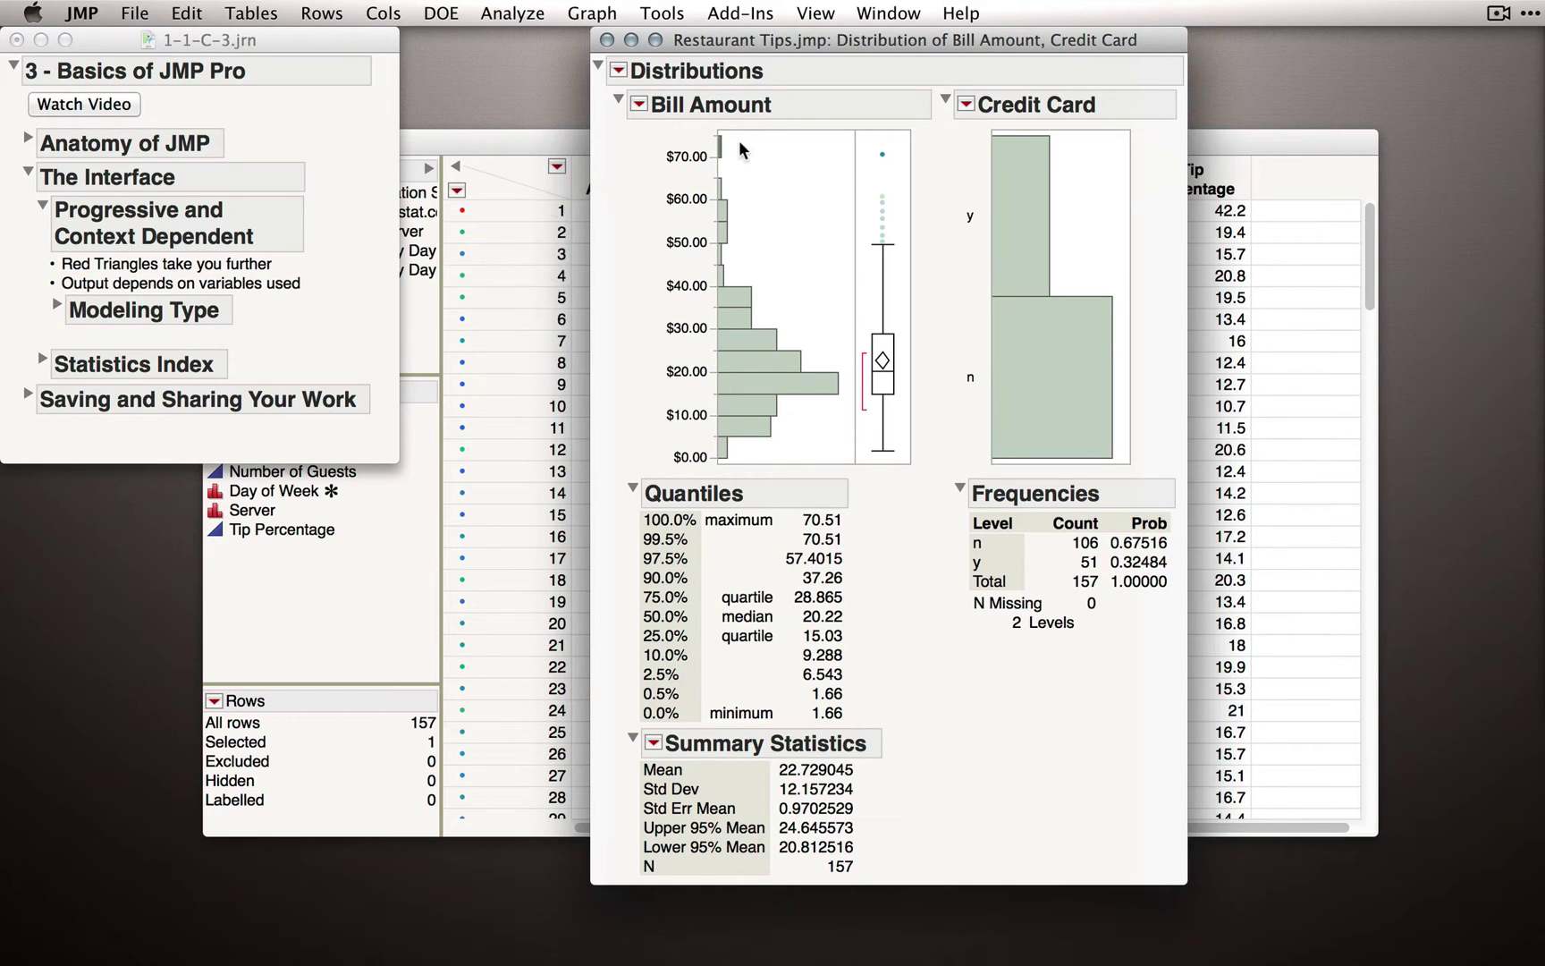
pyautogui.moveTo(704, 203); pyautogui.dragTo(642, 326)
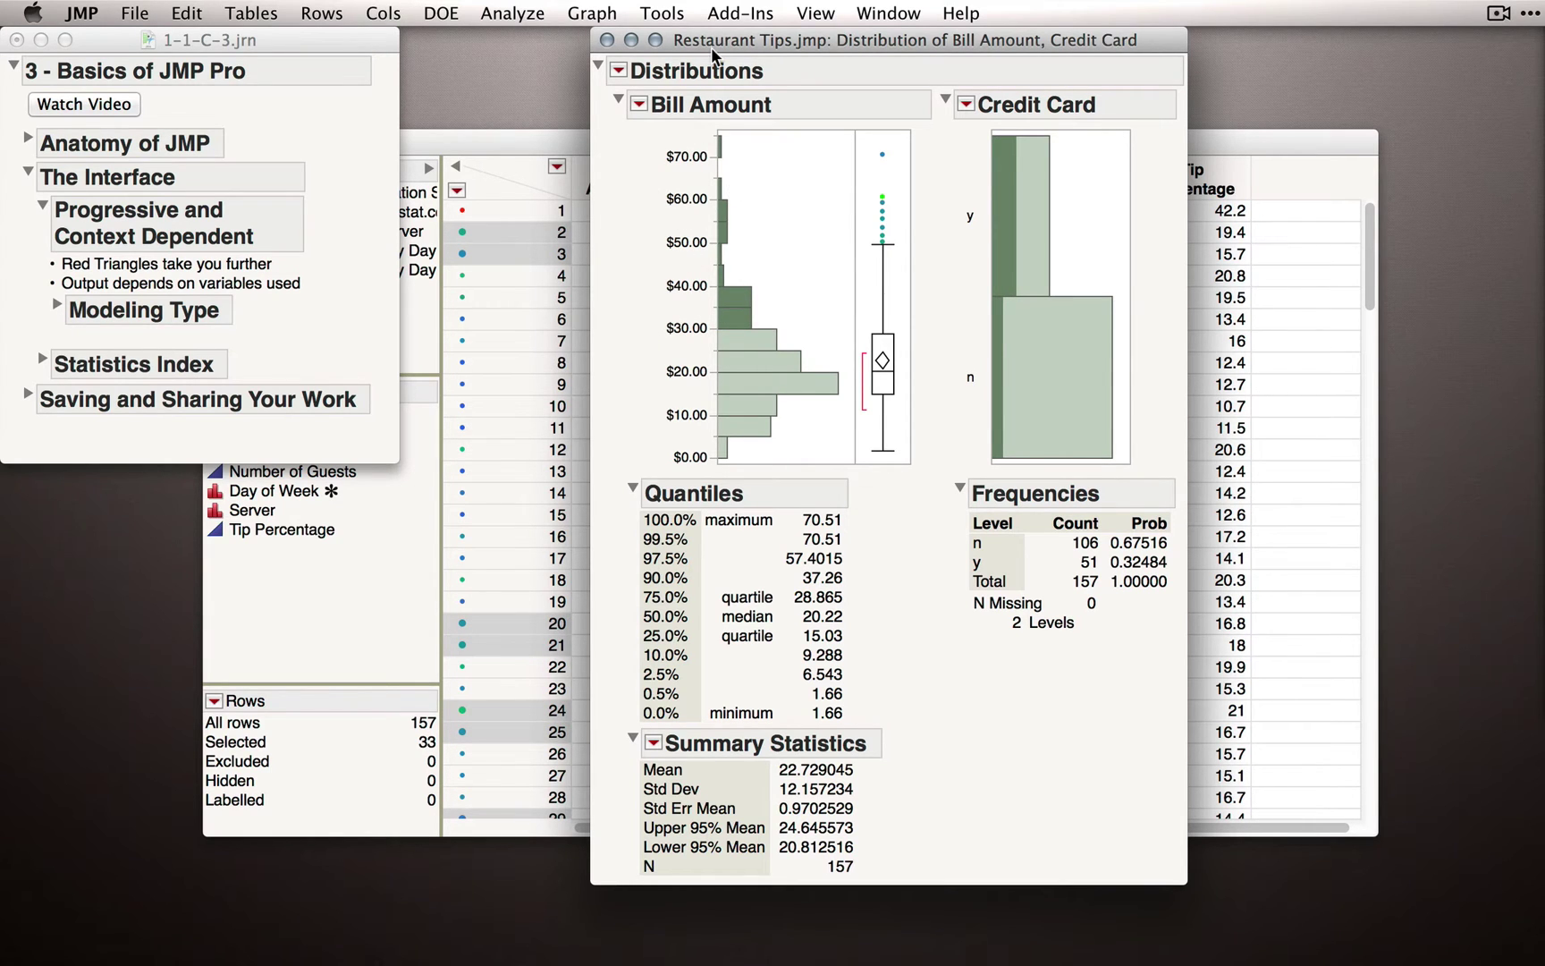
pyautogui.moveTo(715, 42); pyautogui.dragTo(899, 42)
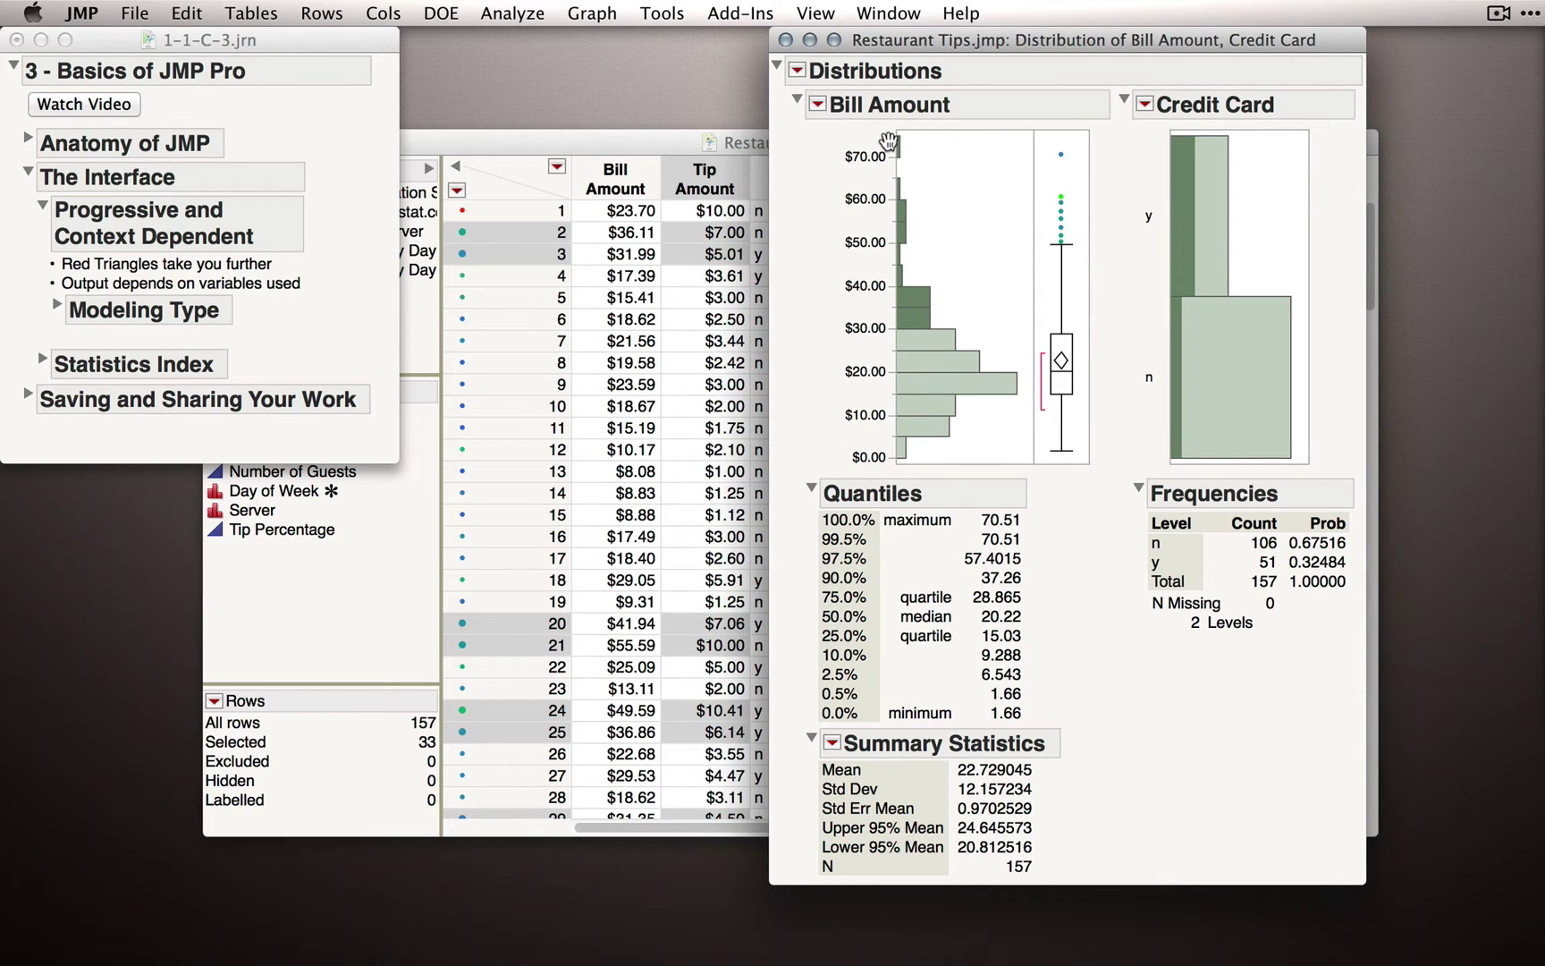
pyautogui.click(1062, 156)
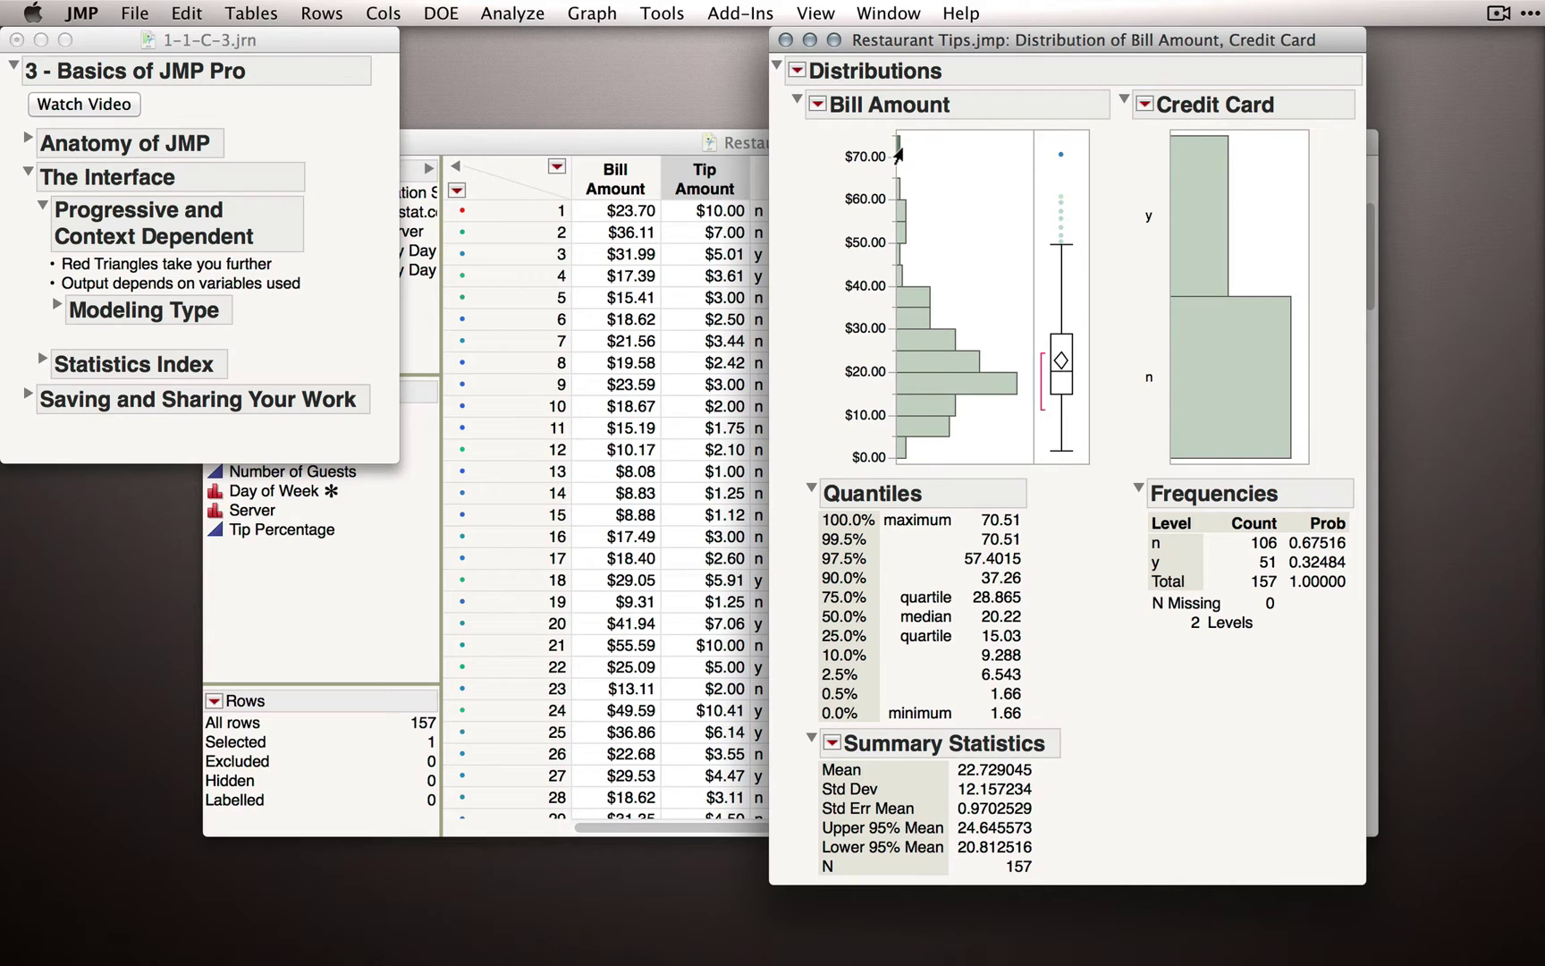
# - Find the $70.51 bill in row 60, then select bills from about $30 to $70 in the report
pyautogui.click(650, 144)
pyautogui.scroll(-10, 677, 407)
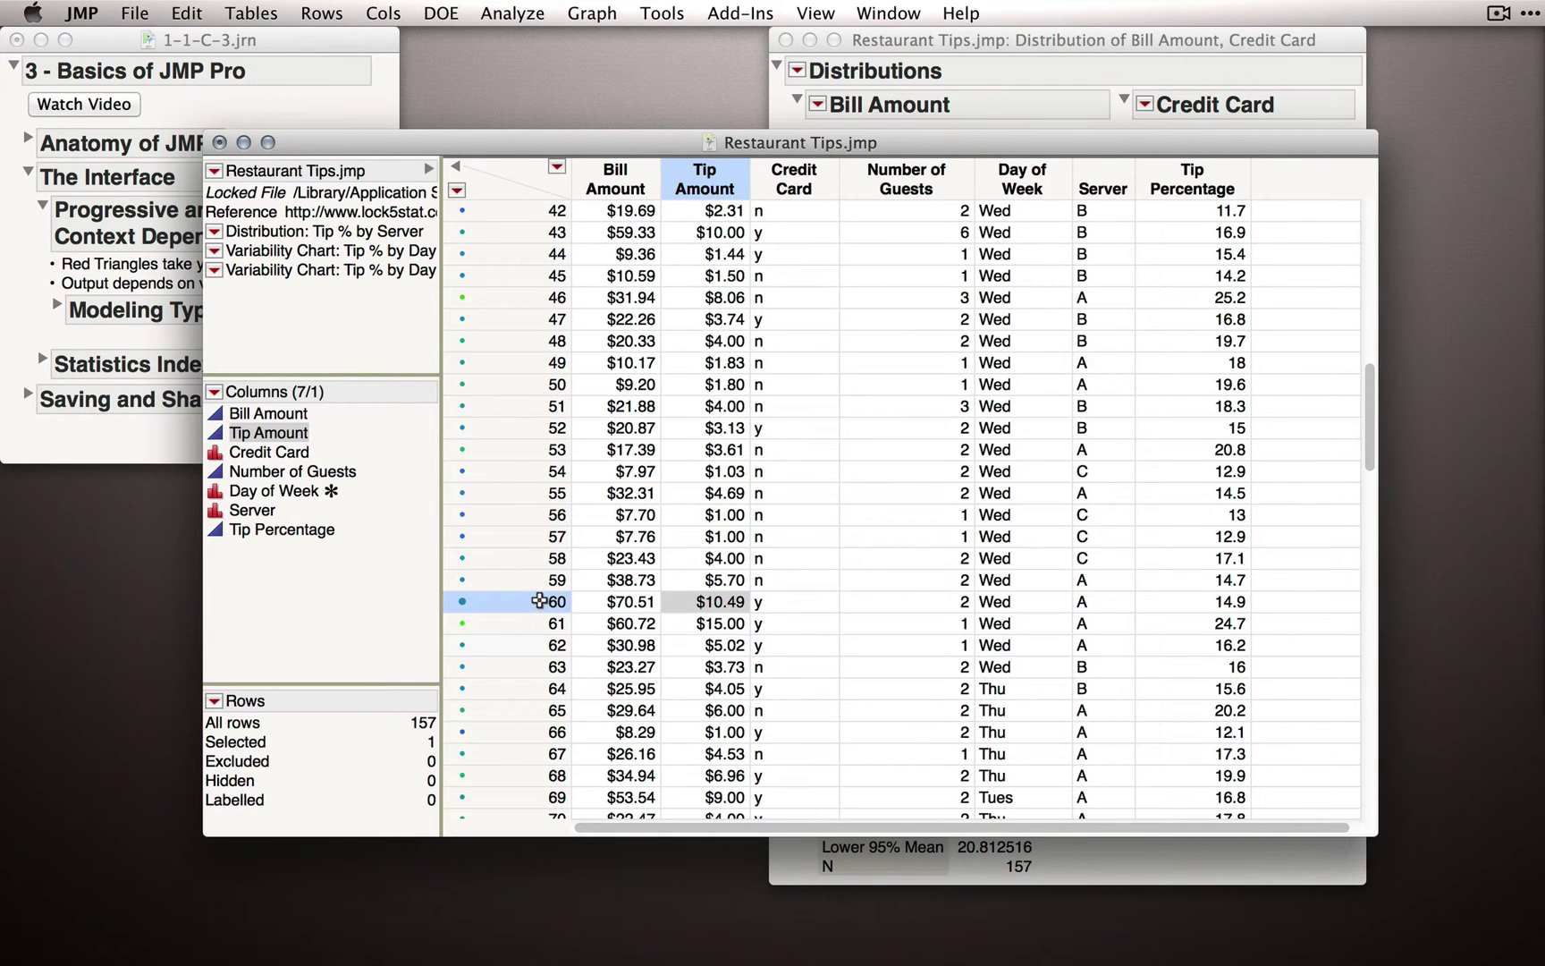
pyautogui.click(610, 606)
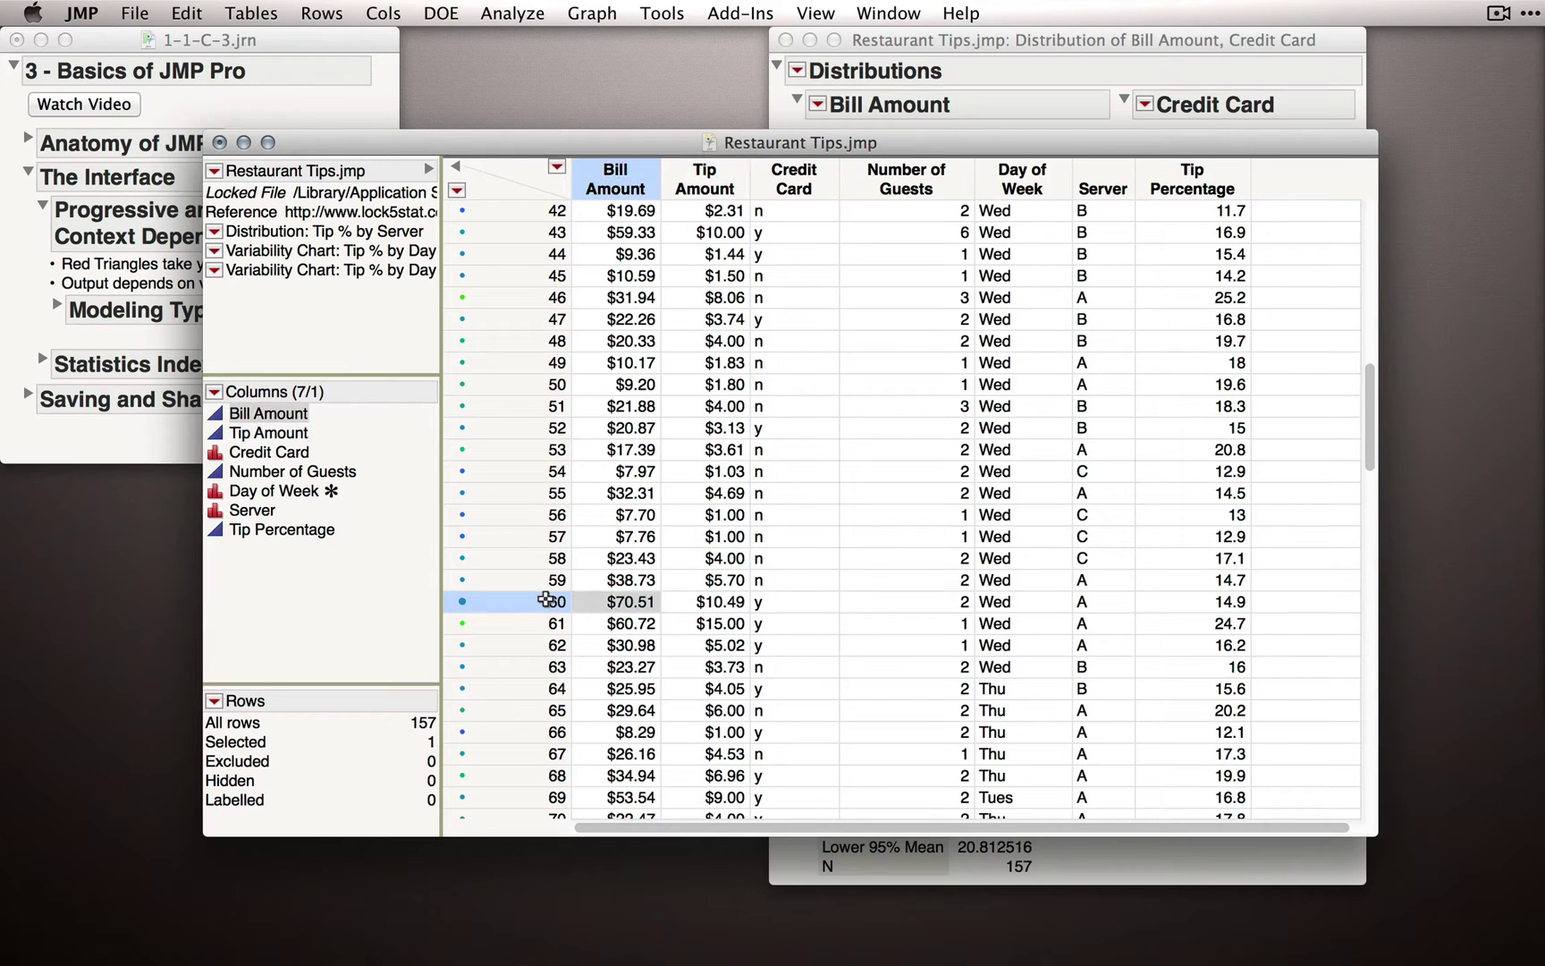
pyautogui.click(926, 41)
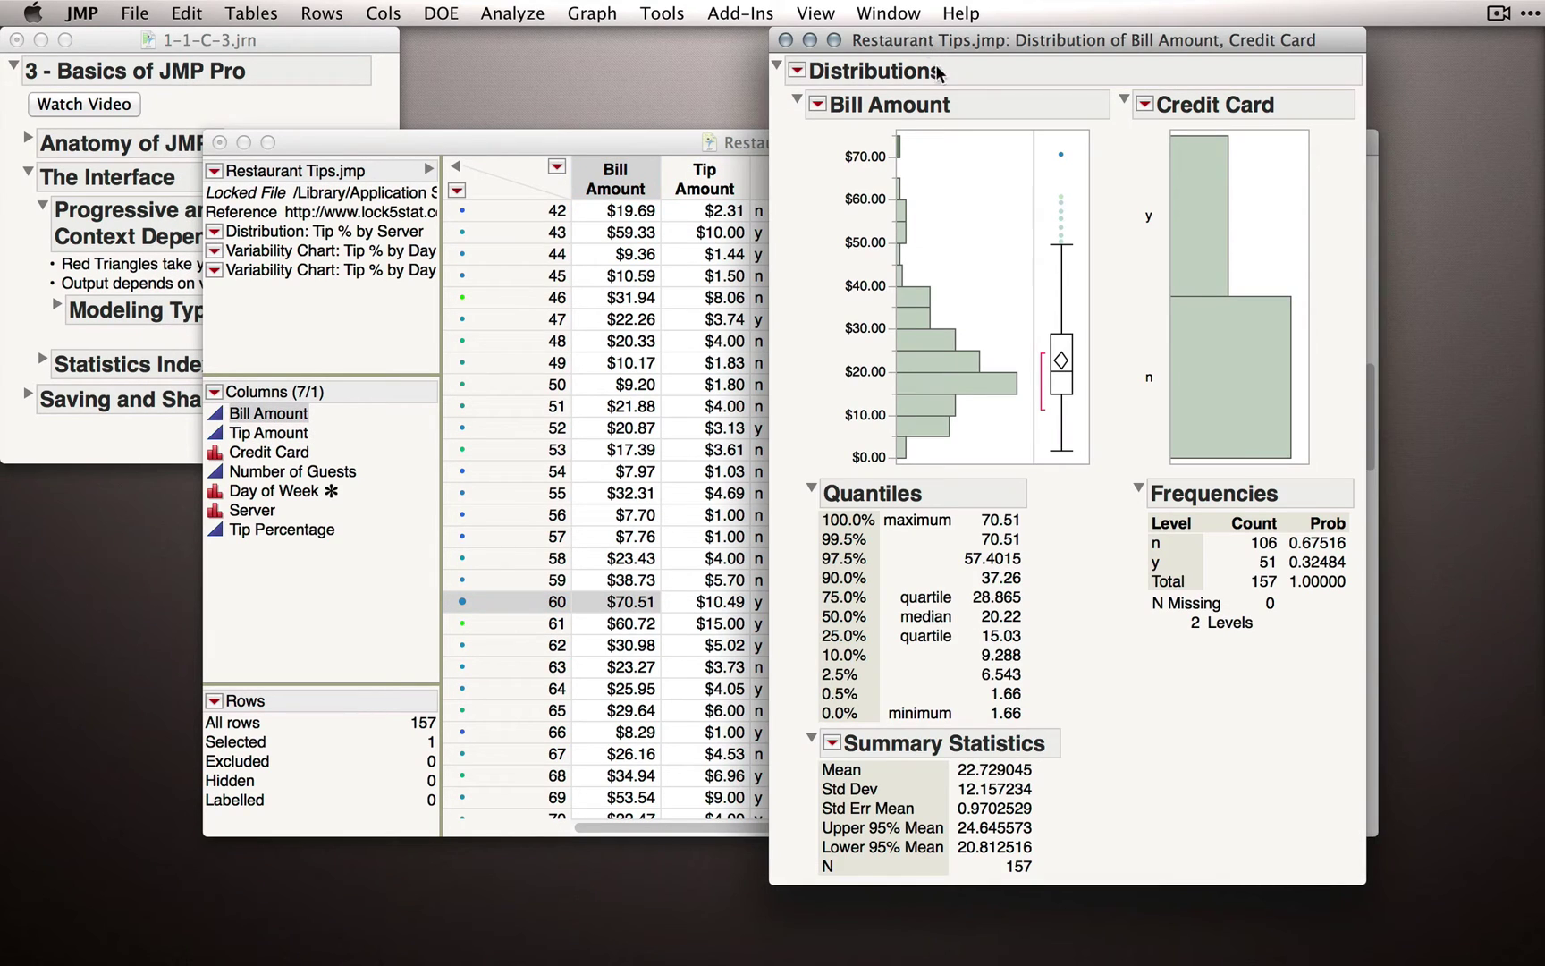
pyautogui.moveTo(925, 142); pyautogui.dragTo(844, 309)
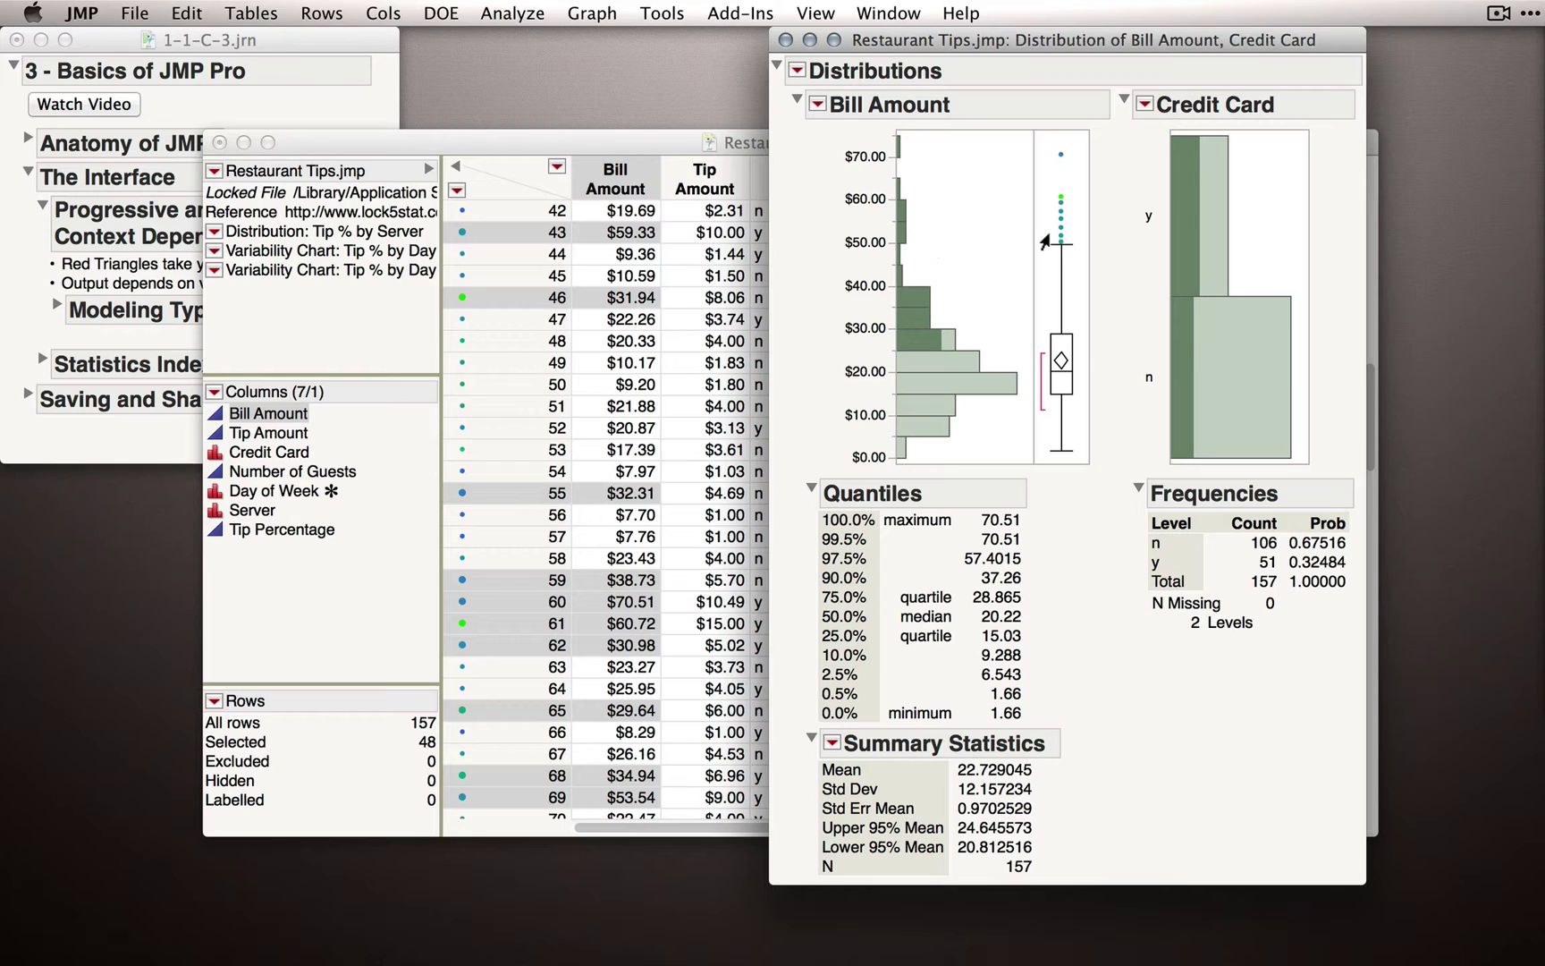
# - Compare selecting credit-card and non-card customers through the Credit Card bars and box-plot outliers
pyautogui.click(1217, 209)
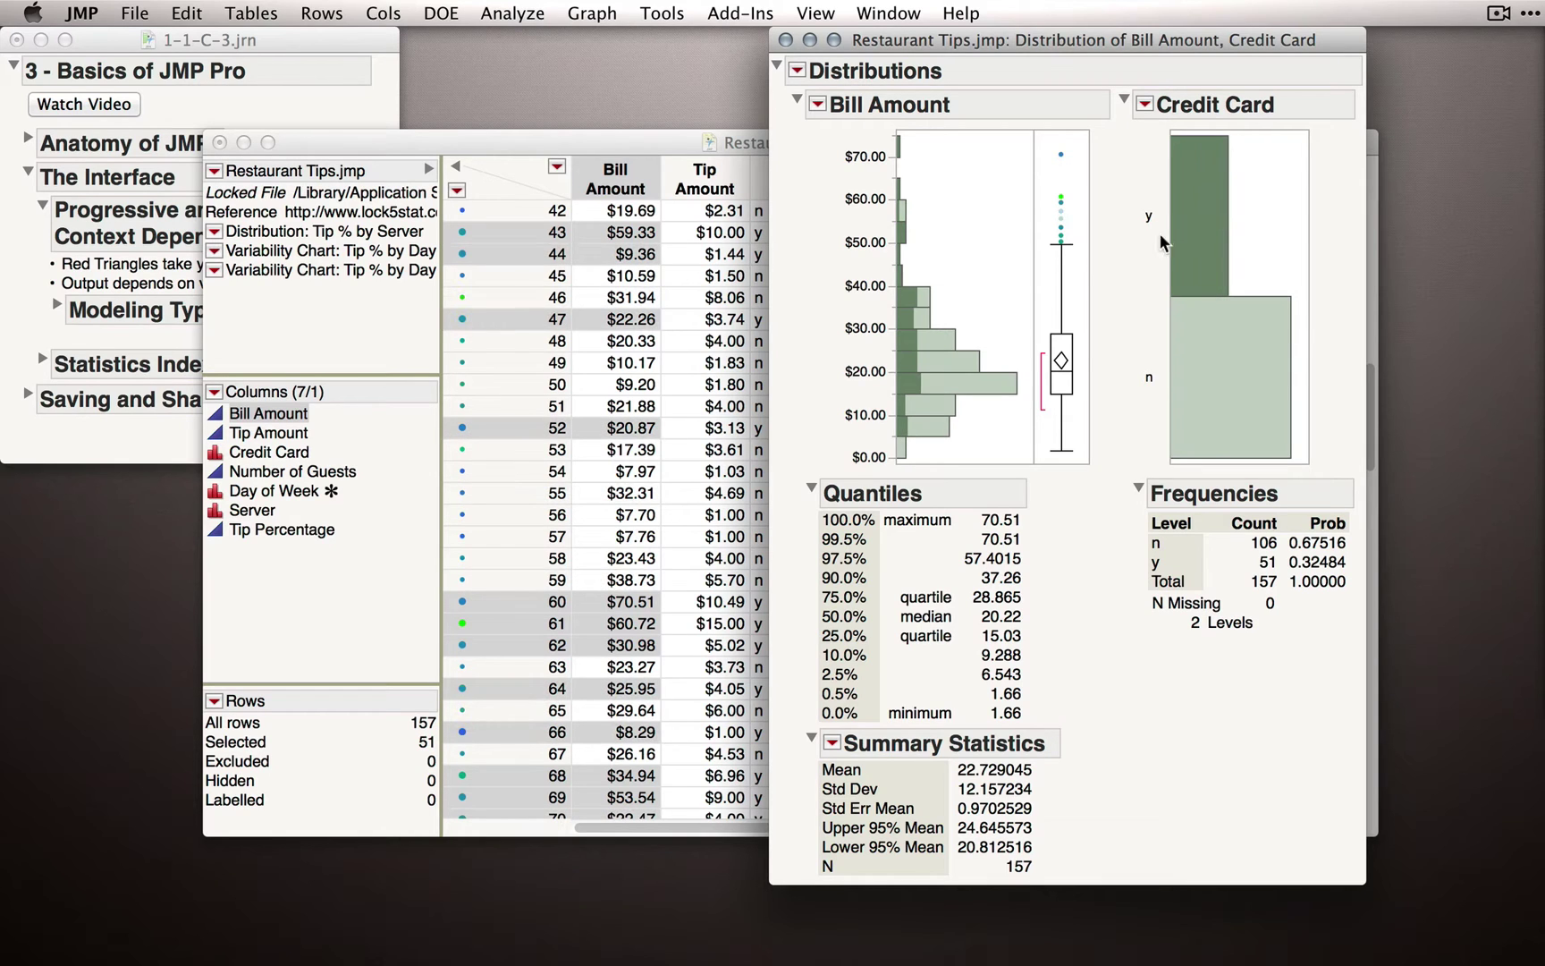
pyautogui.click(1204, 392)
pyautogui.click(1199, 247)
pyautogui.click(1197, 372)
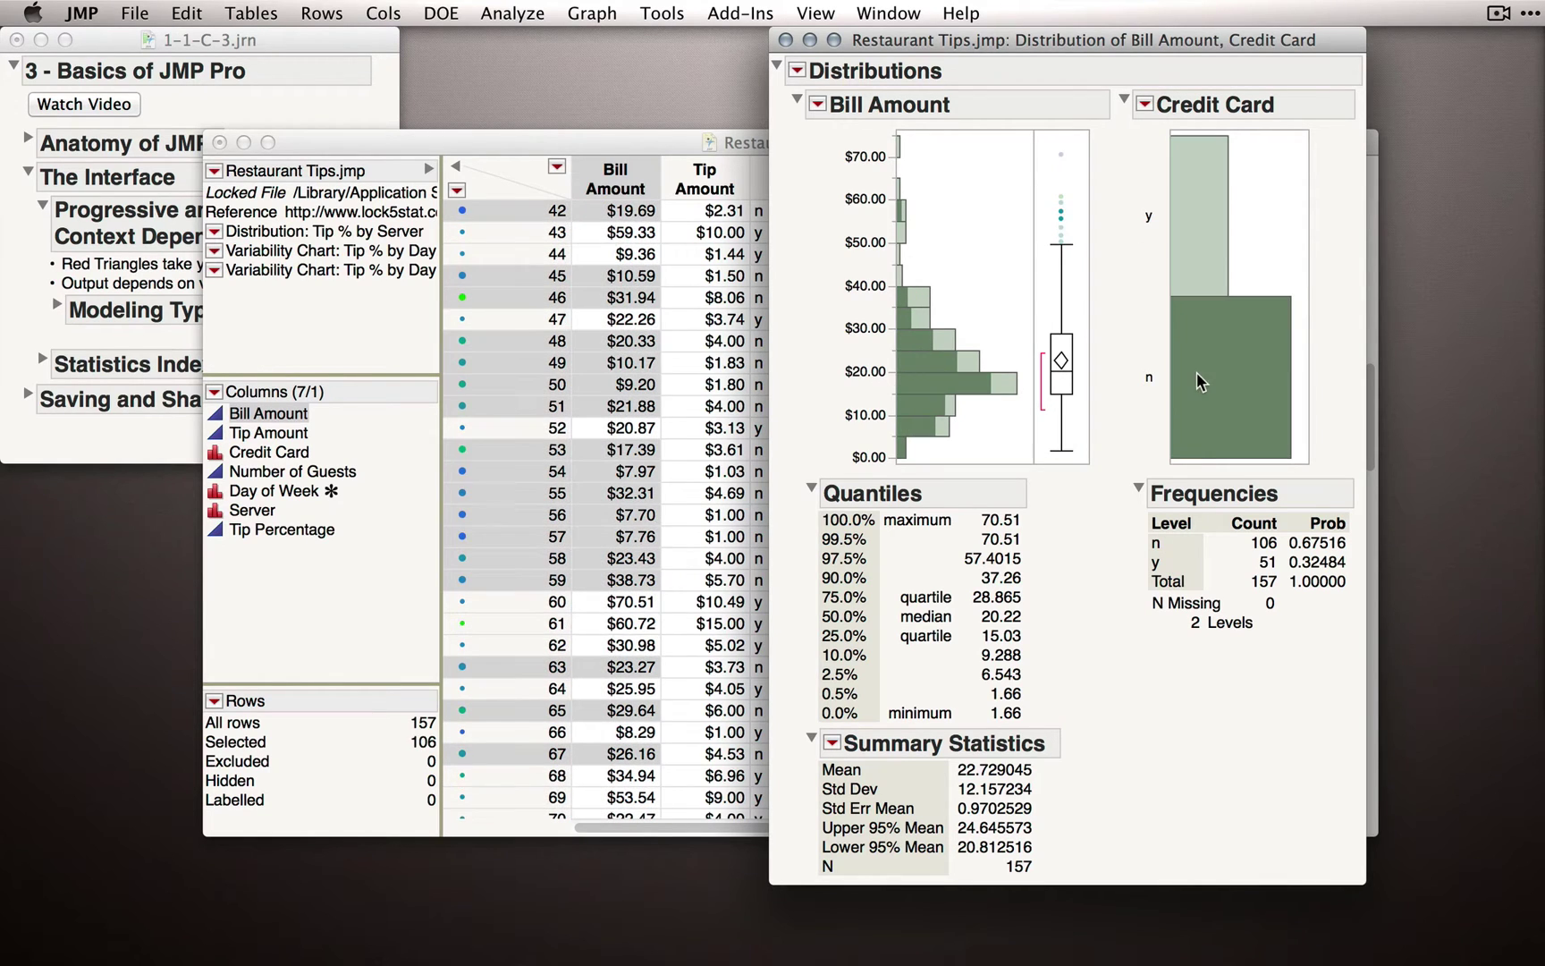
pyautogui.click(1207, 231)
pyautogui.click(1223, 369)
pyautogui.click(1195, 236)
pyautogui.click(1205, 383)
pyautogui.click(1190, 240)
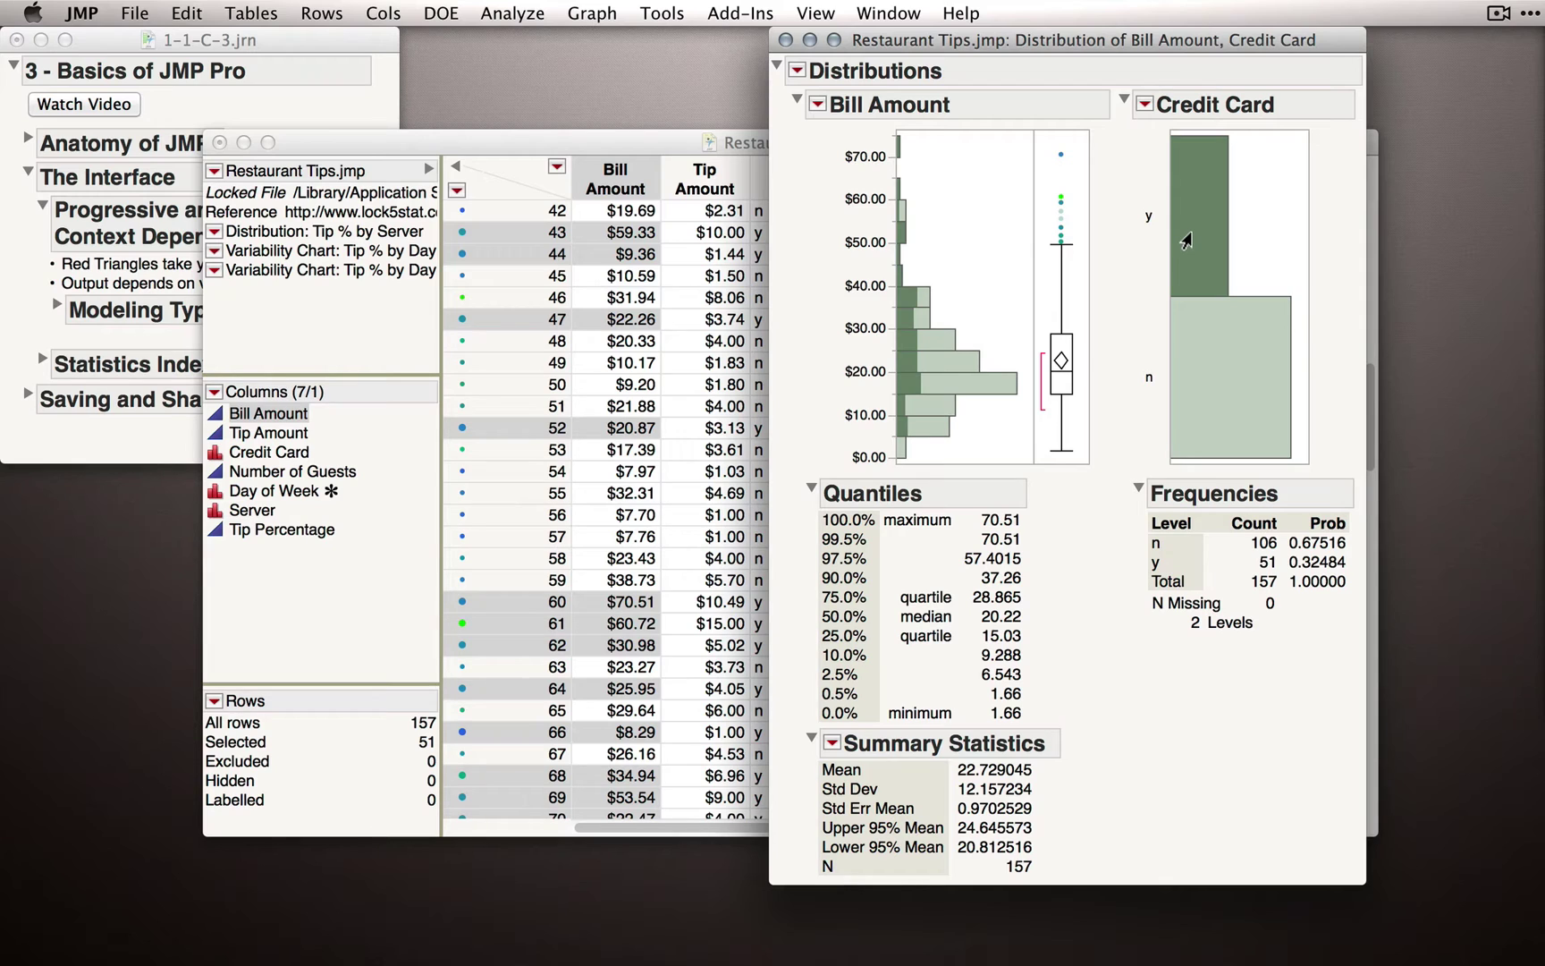
pyautogui.keyDown('super'); pyautogui.click(1186, 235); pyautogui.keyUp('super')
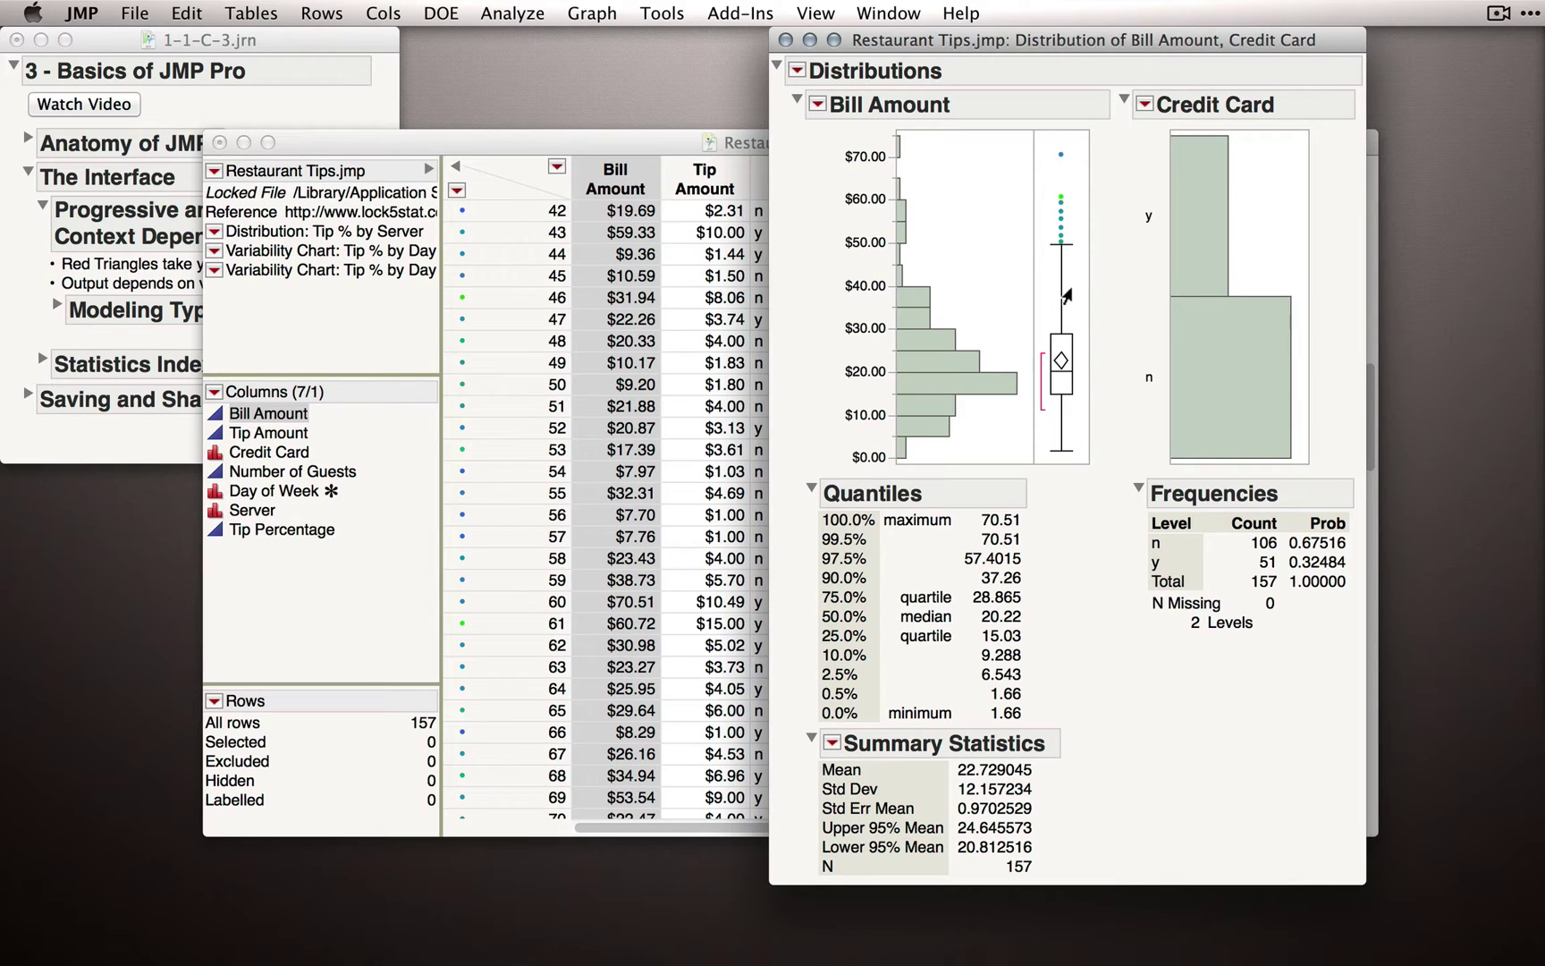
pyautogui.moveTo(1050, 144); pyautogui.dragTo(1078, 245)
pyautogui.click(1205, 232)
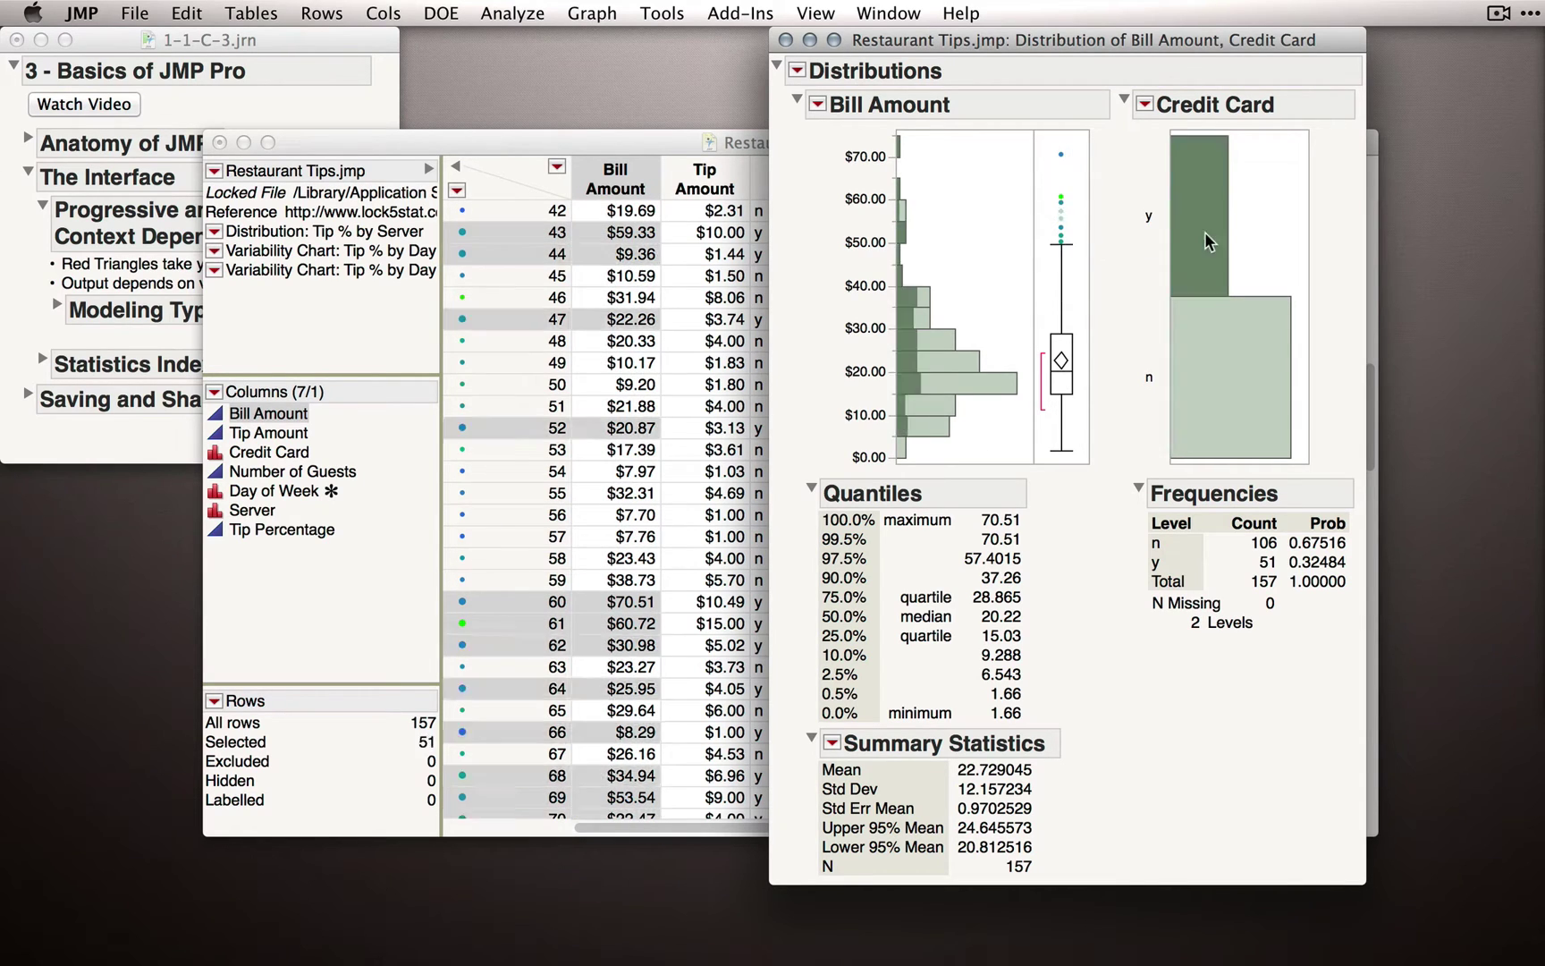
# - Deselect all rows and bring the 1-1-C-3.jrn tutorial journal back in front
pyautogui.click(1205, 232)
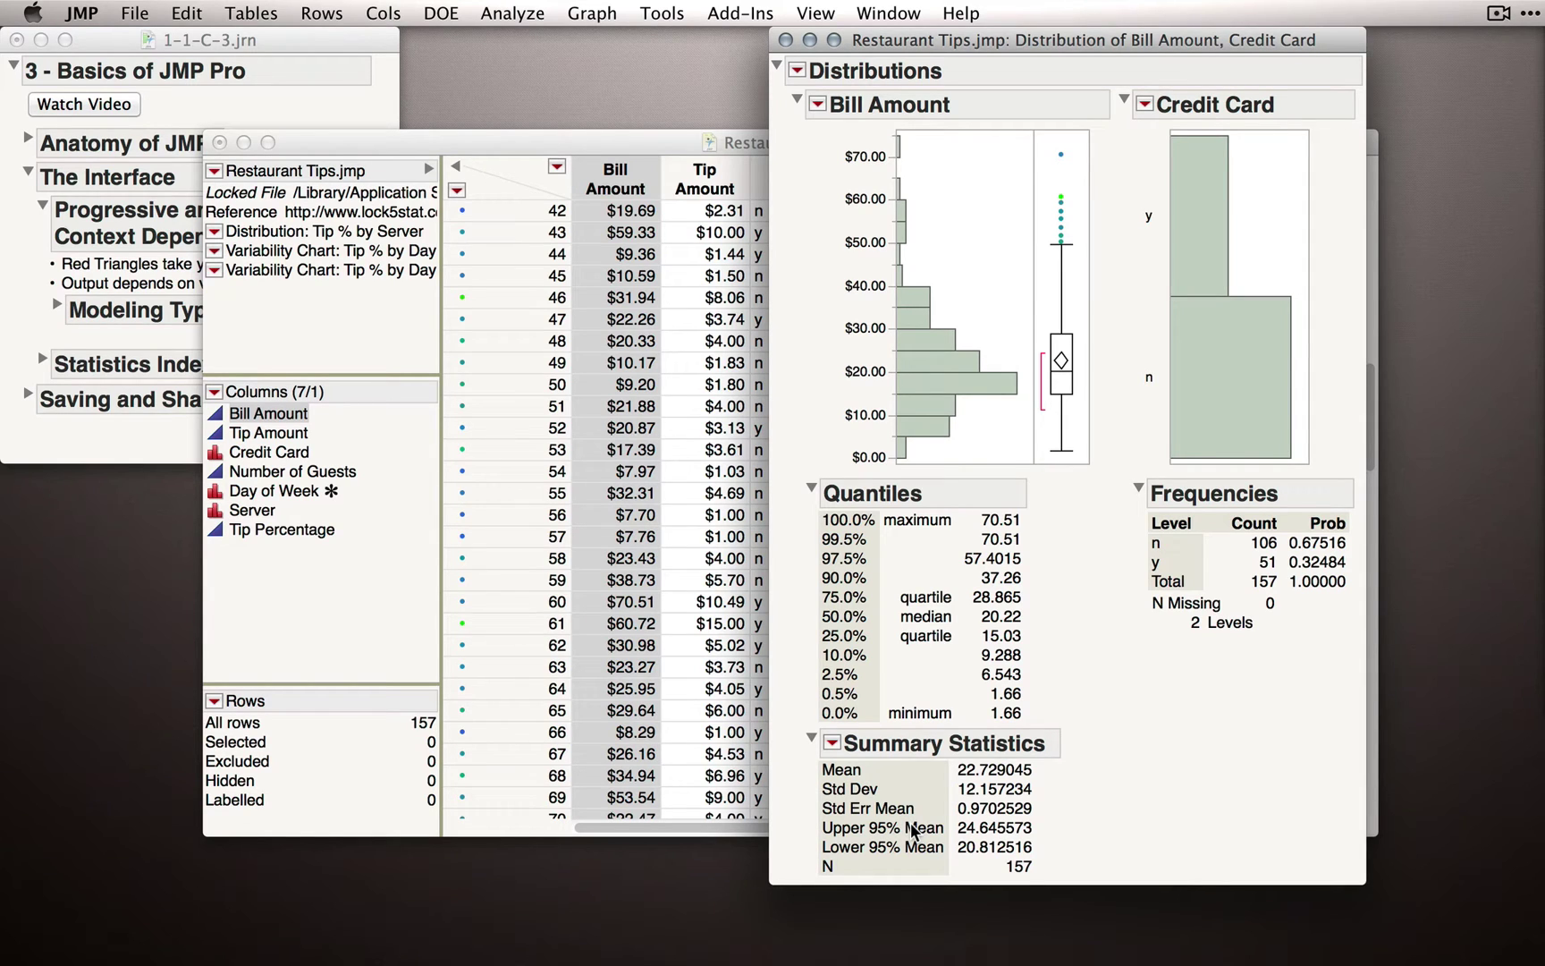
pyautogui.click(127, 265)
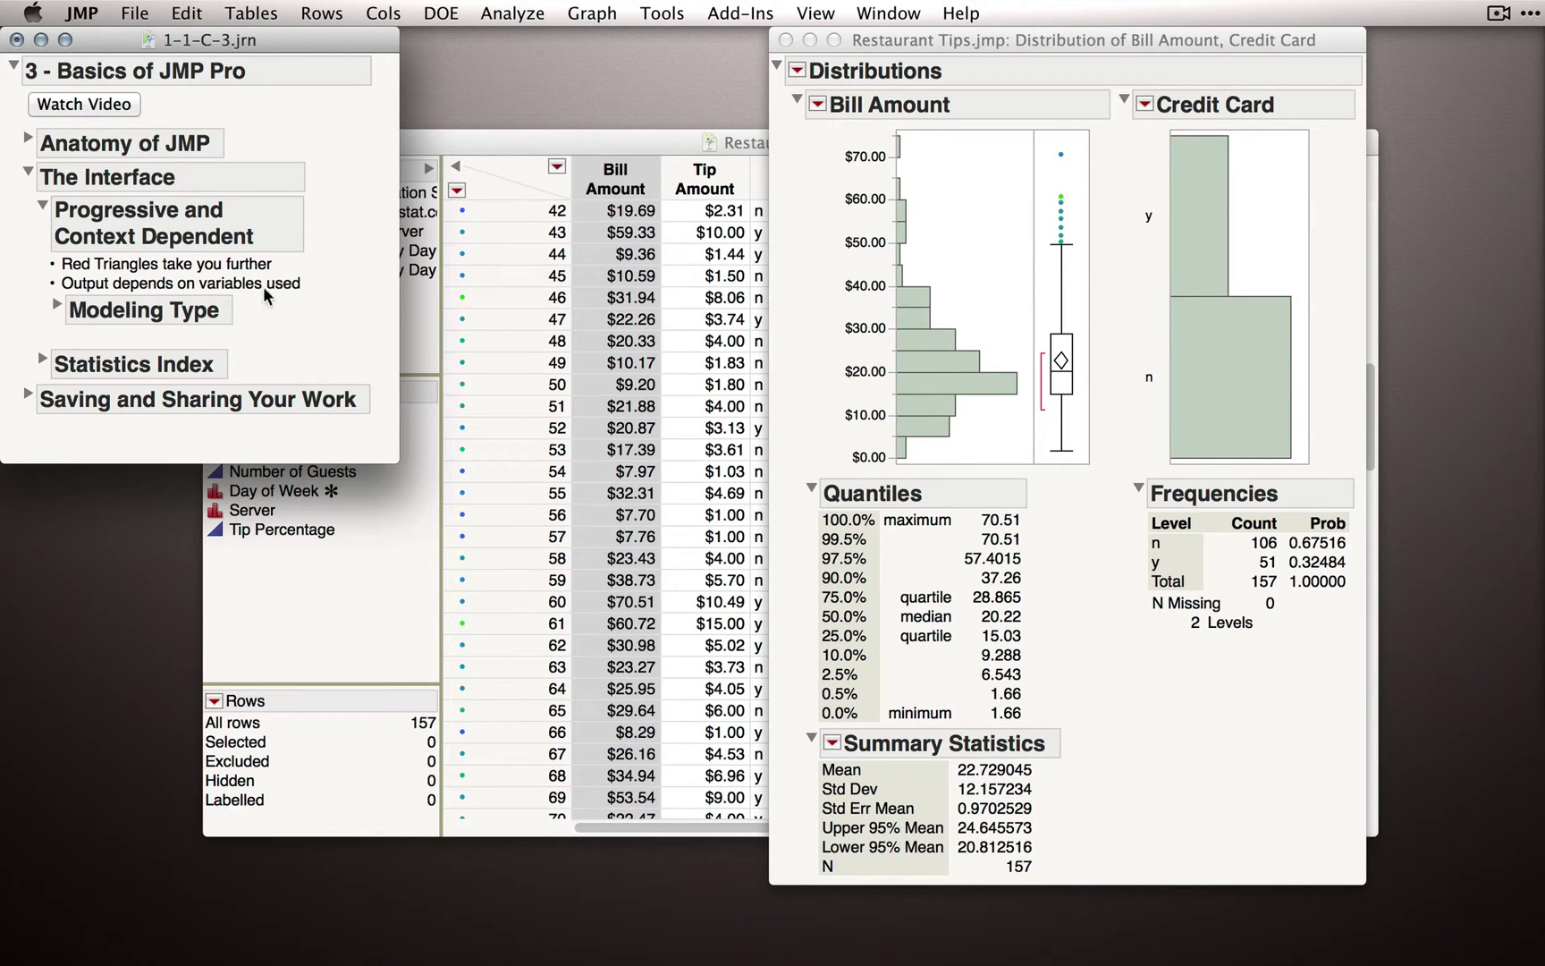
# - Expand and collapse the Modeling Type notes, then bring the Bill Amount and Credit Card report forward
pyautogui.click(57, 305)
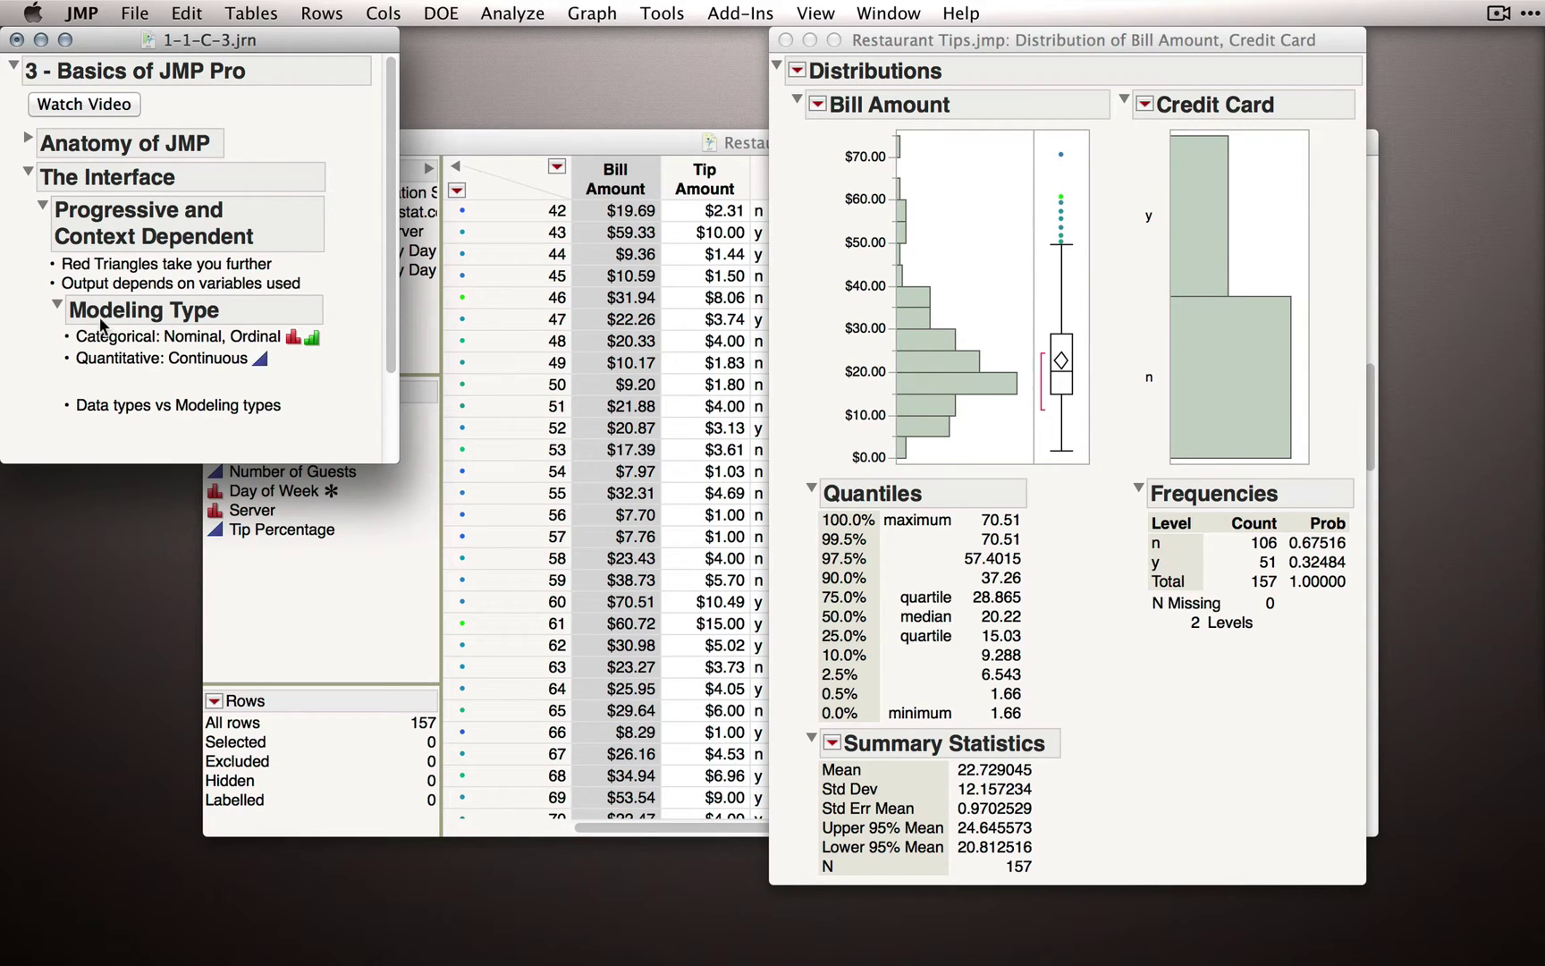
pyautogui.click(57, 305)
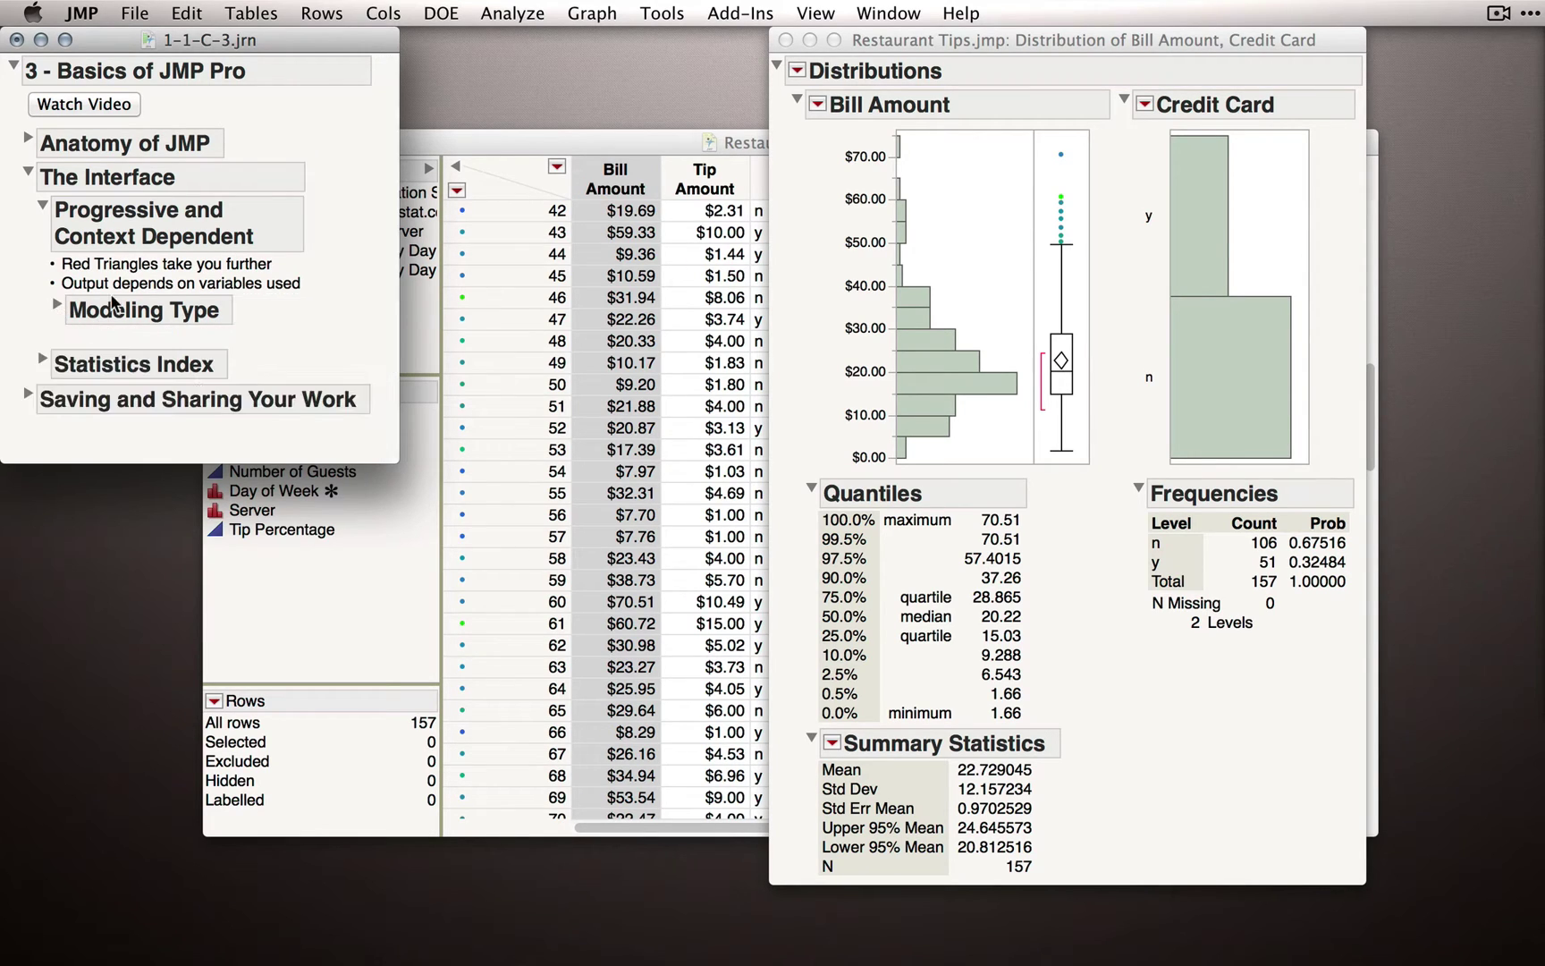
pyautogui.click(814, 204)
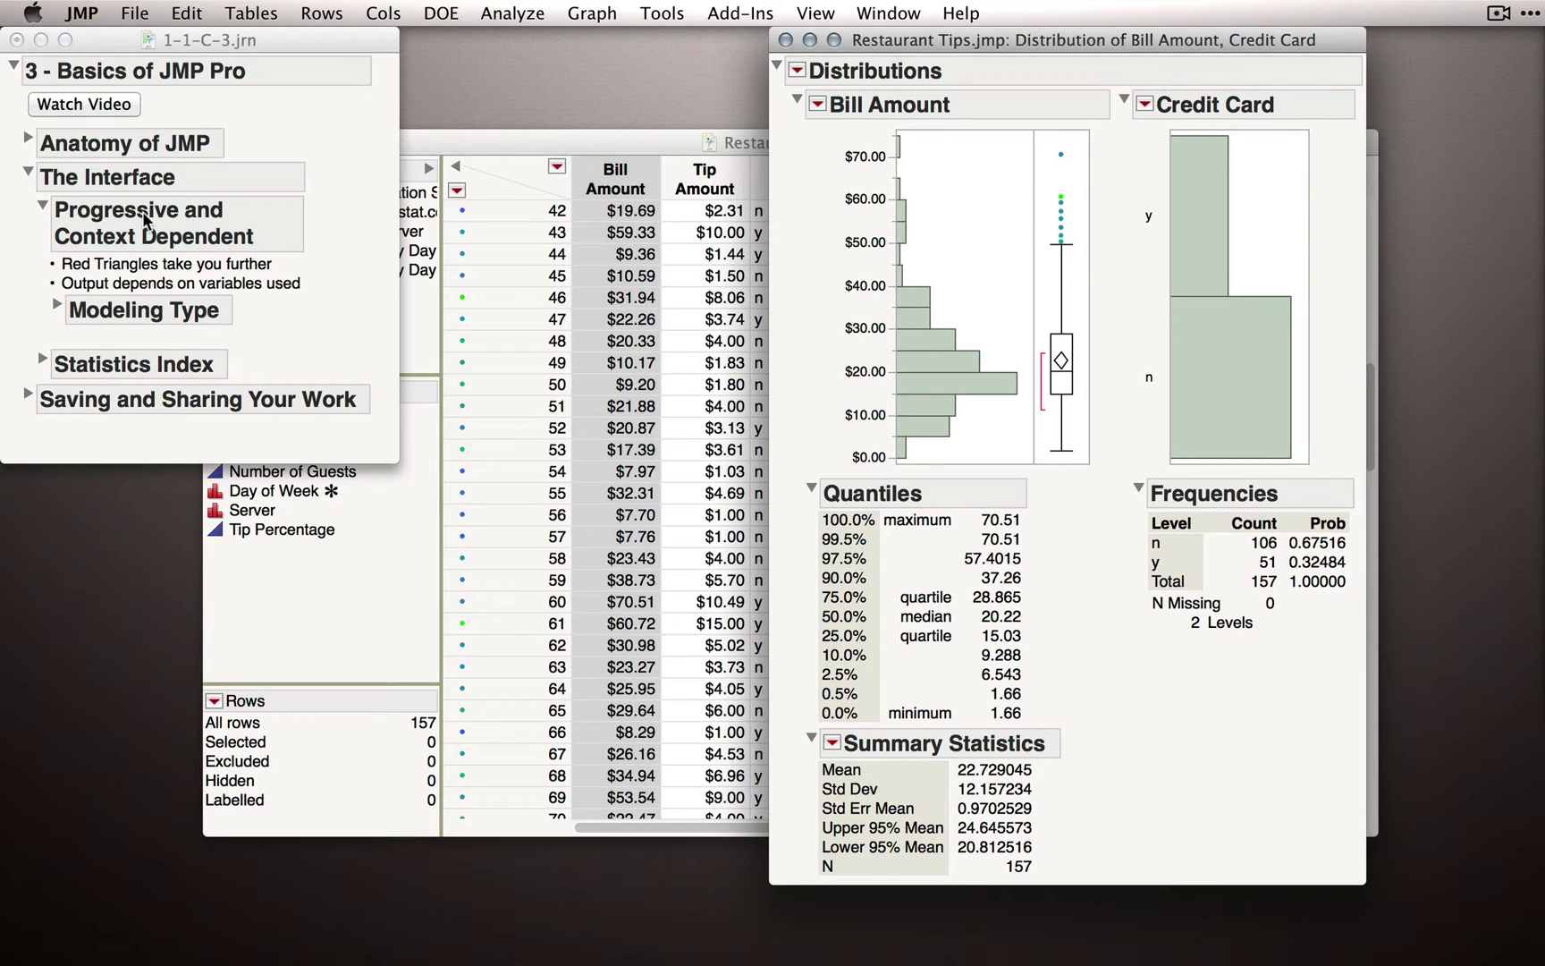
# - Shift the distribution report left, and open and dismiss the Analyze menu without launching anything
pyautogui.moveTo(873, 42); pyautogui.dragTo(793, 44)
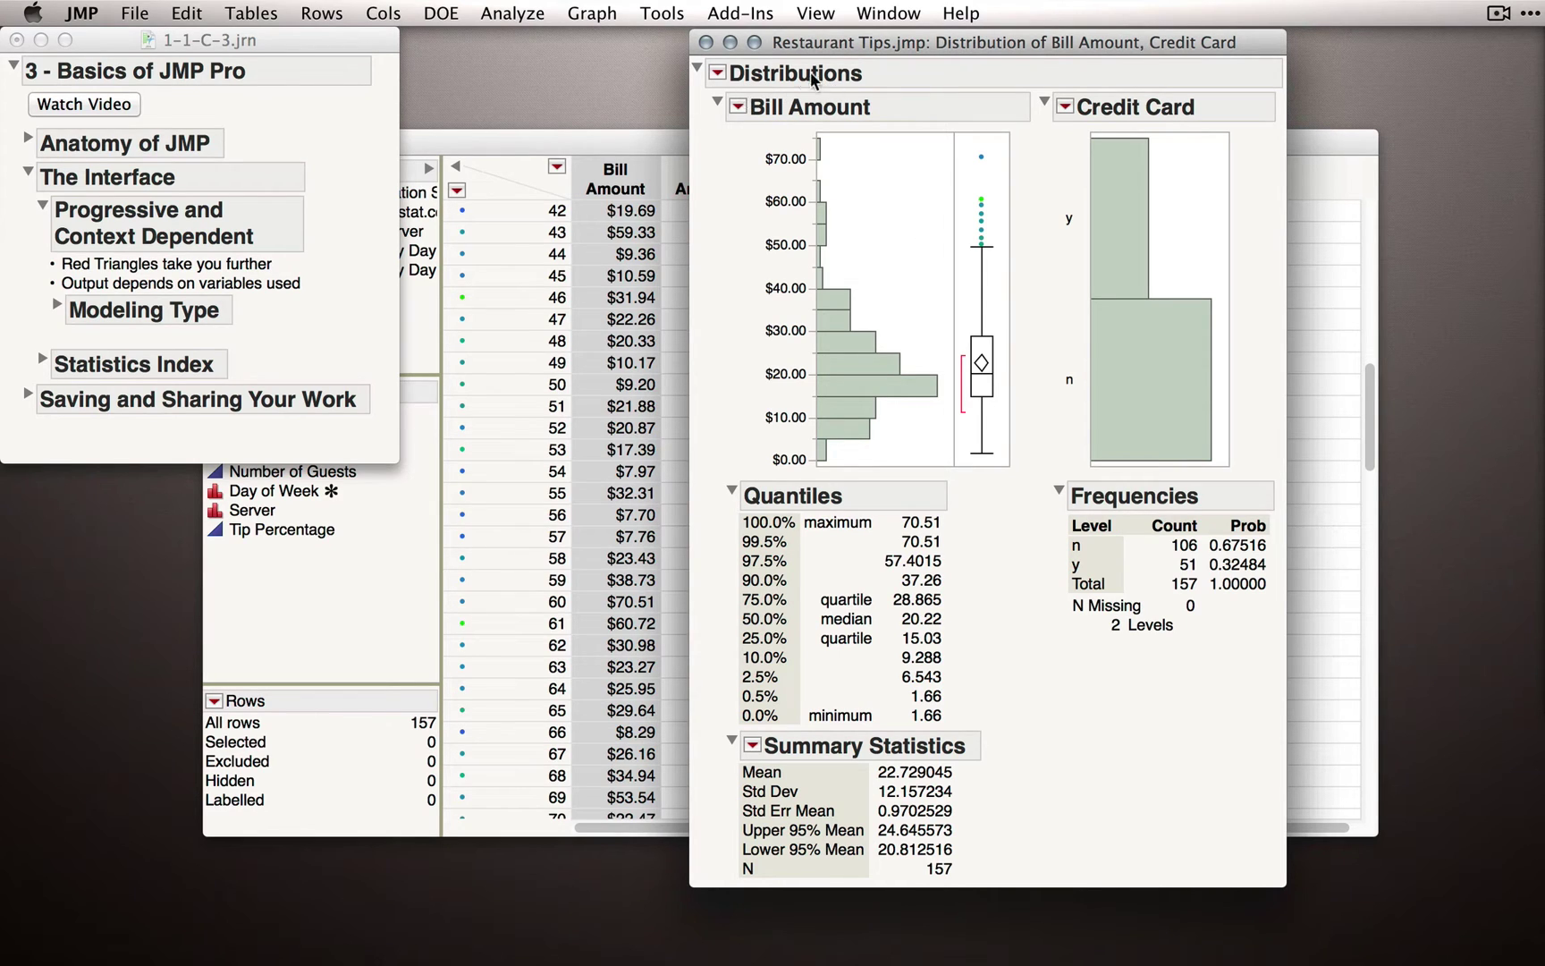
pyautogui.click(517, 16)
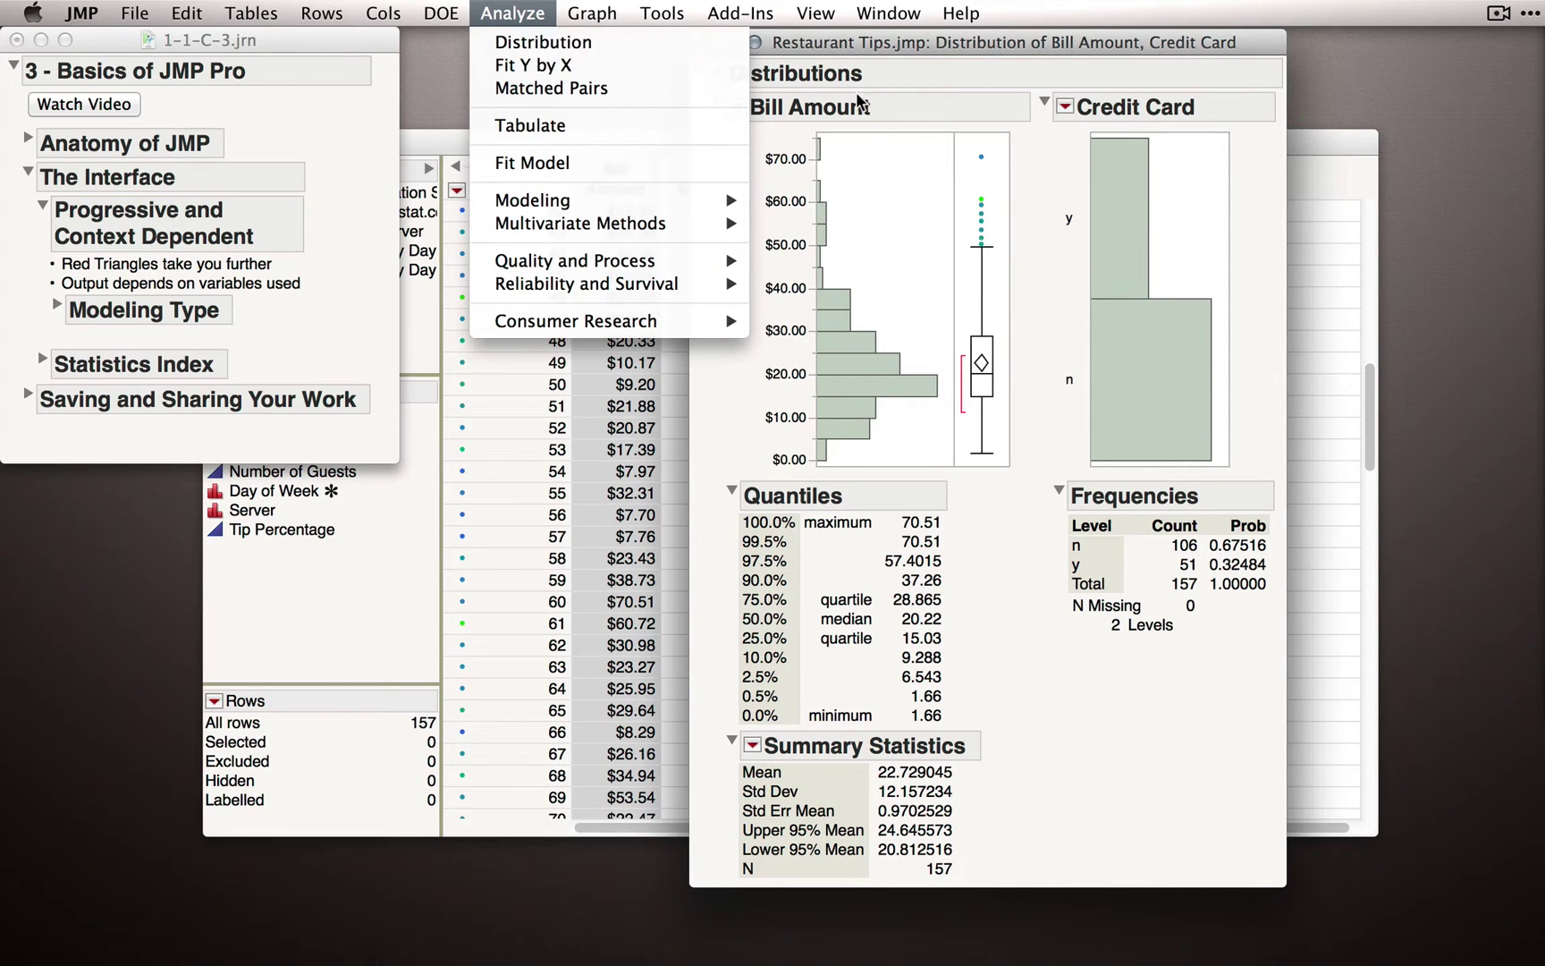
pyautogui.click(879, 177)
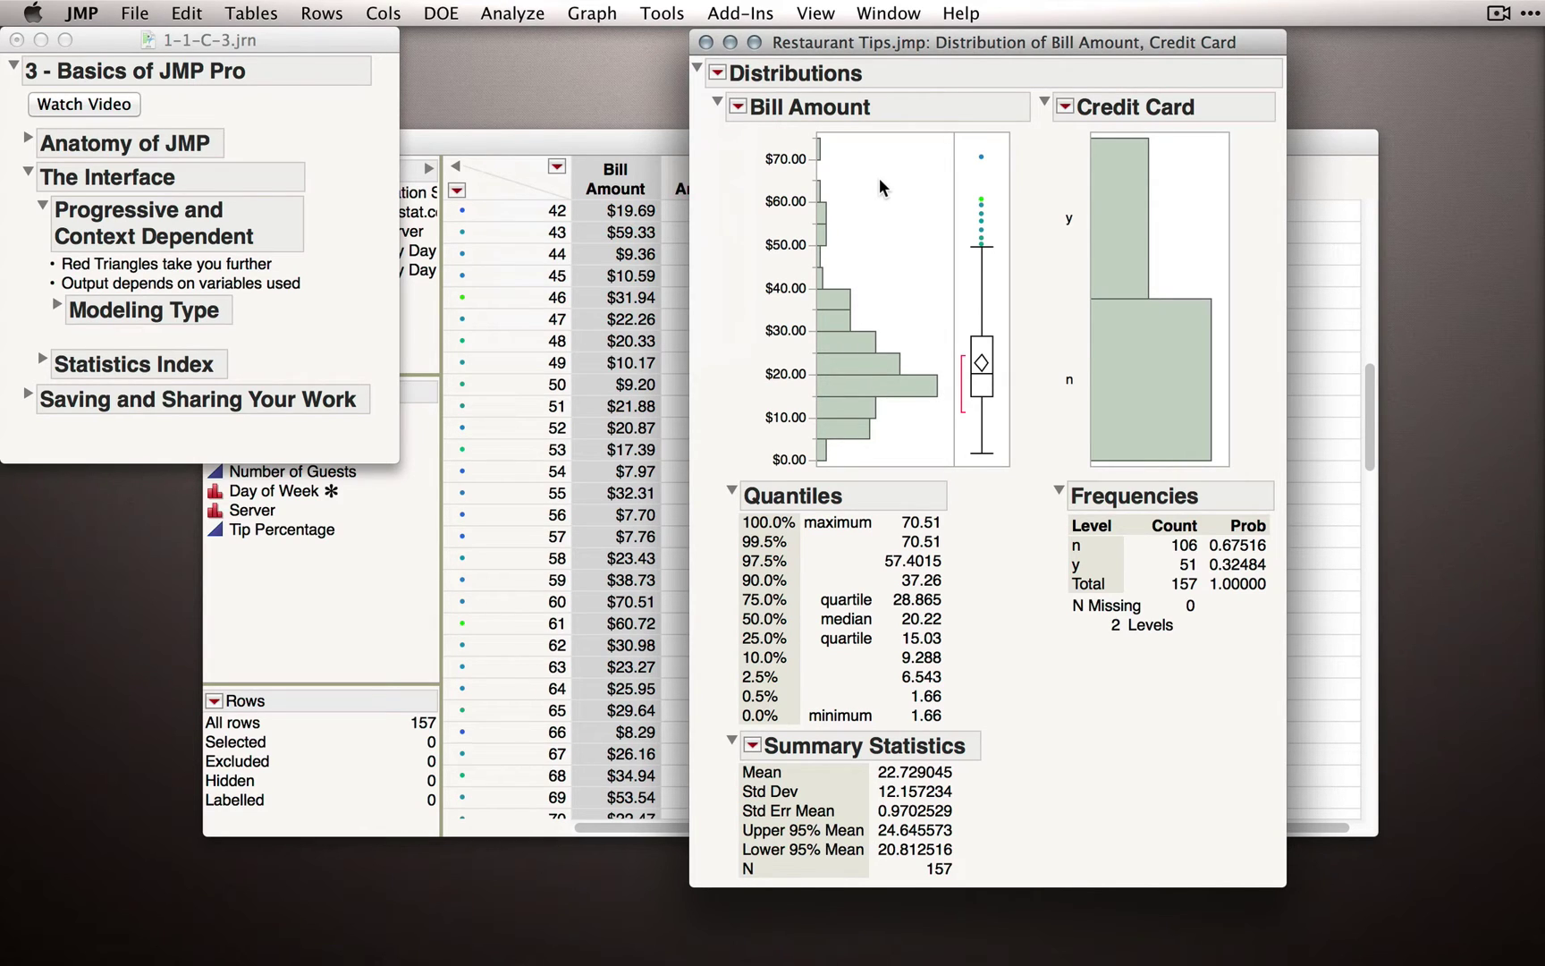
pyautogui.moveTo(824, 44); pyautogui.dragTo(726, 44)
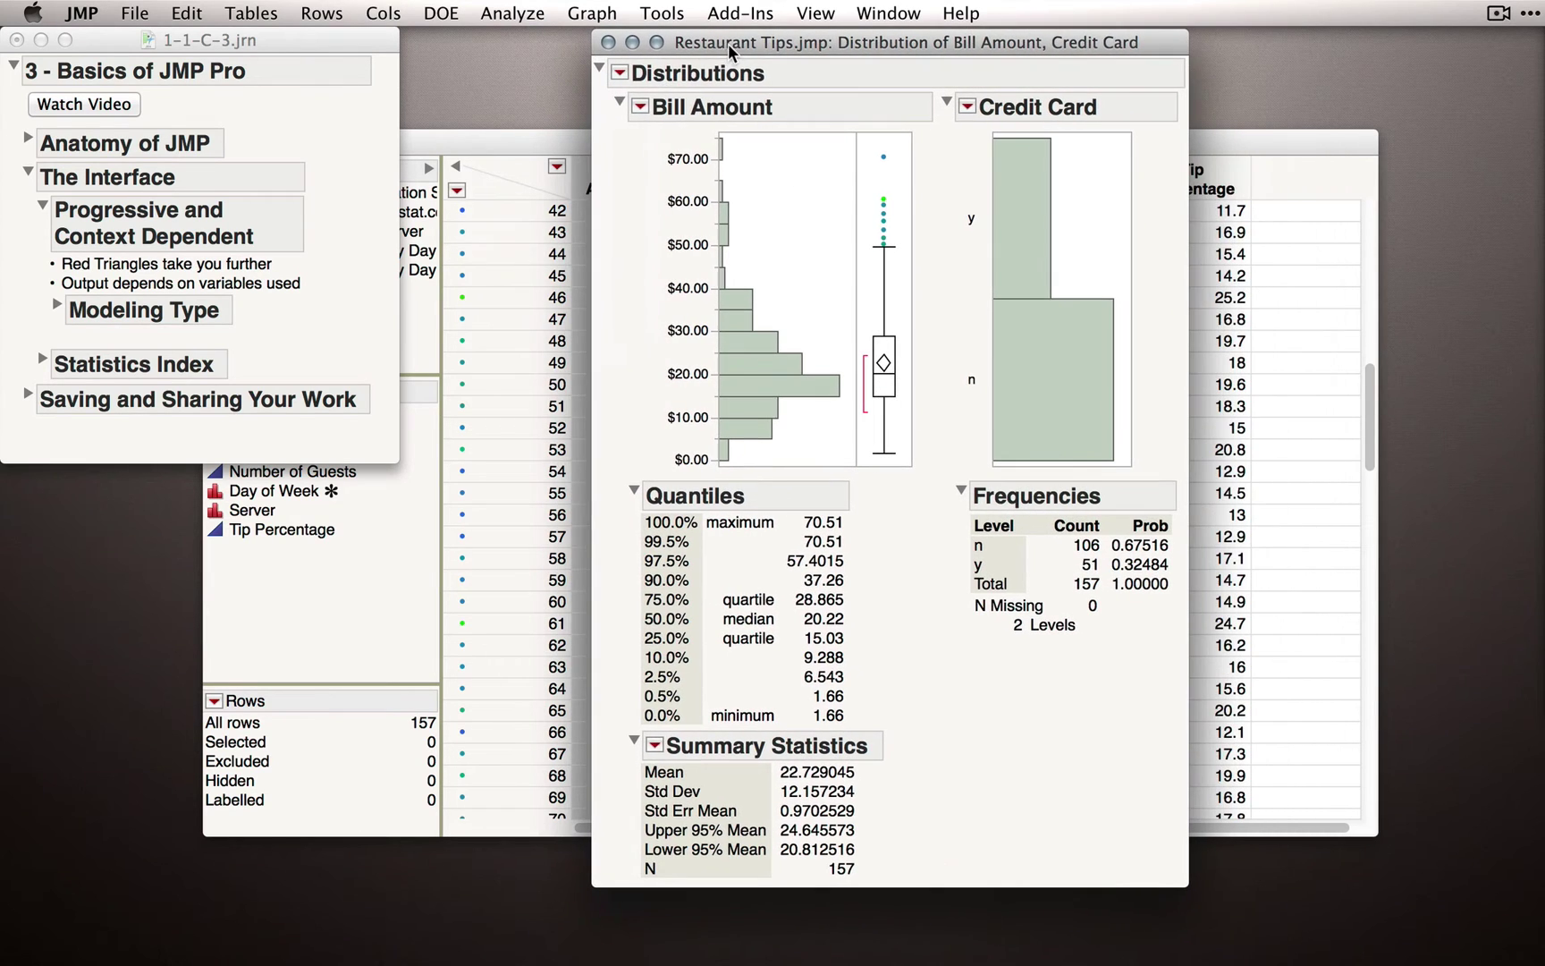
# - Show Bill Amount as a shadowgram and compare selecting credit-card (y) versus non-card (n) rows
pyautogui.click(640, 109)
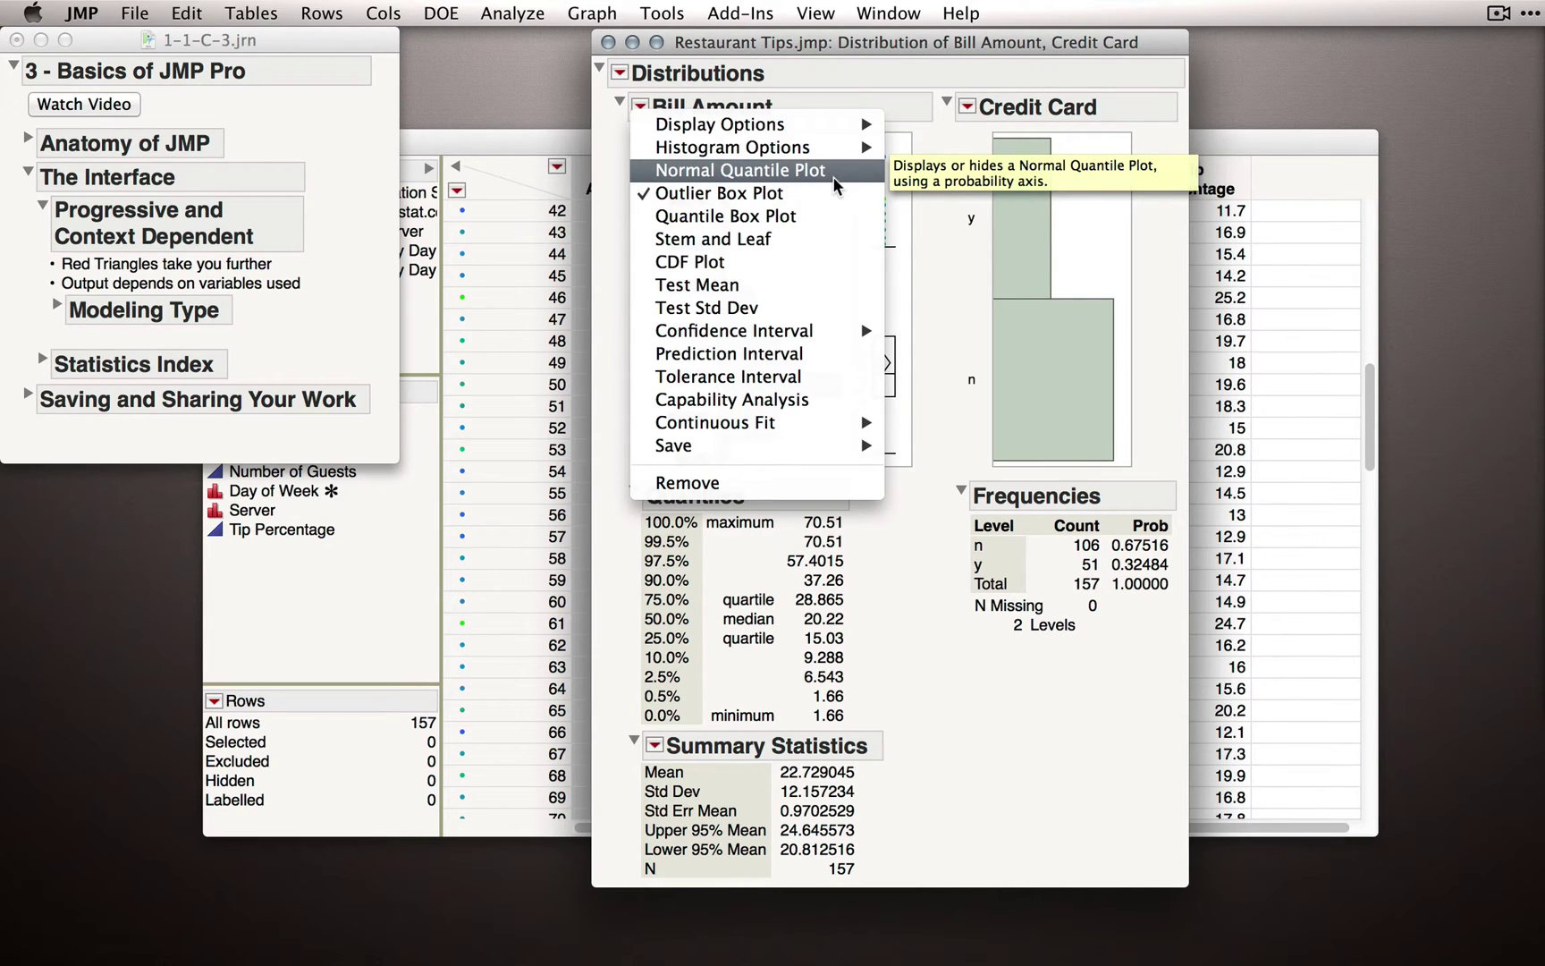
pyautogui.moveTo(831, 154)
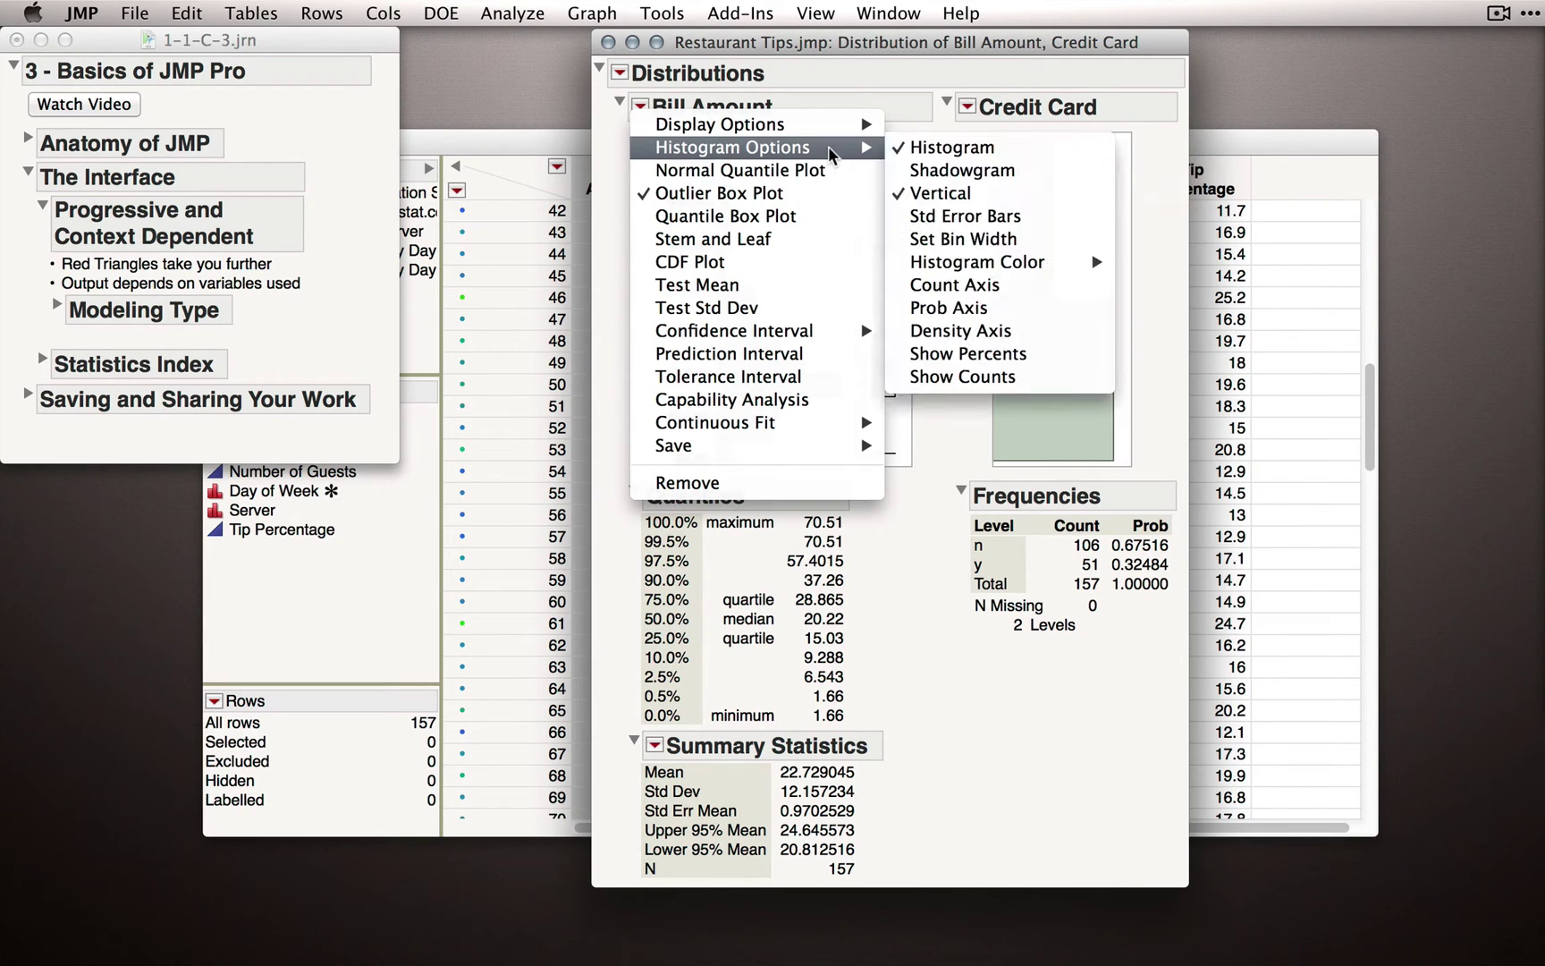
pyautogui.click(950, 171)
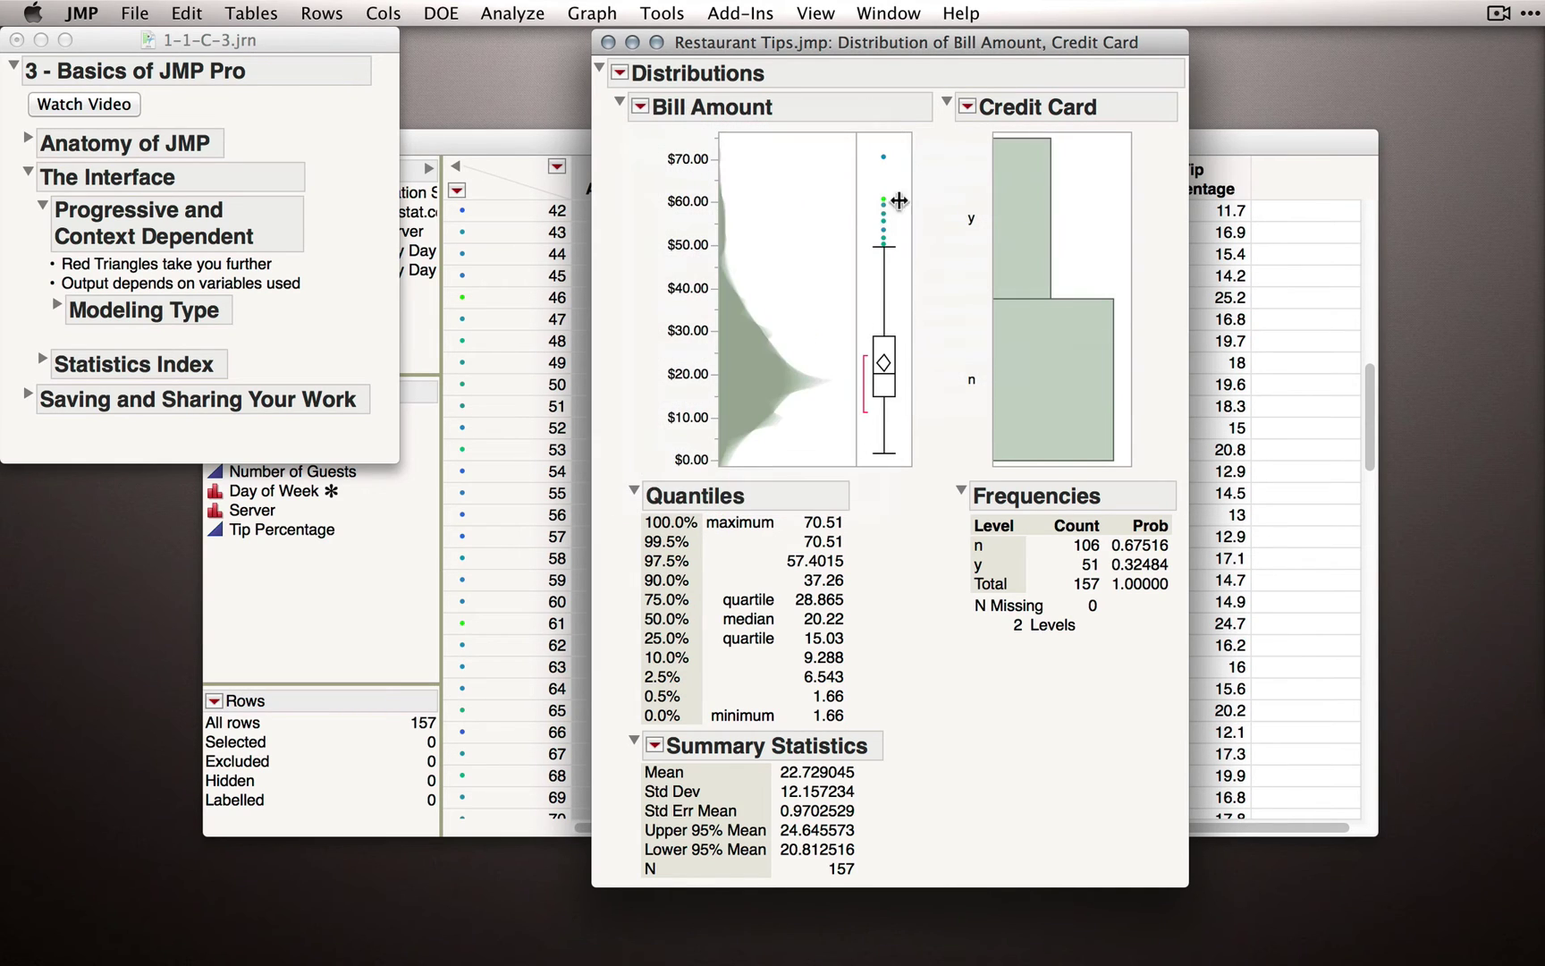
pyautogui.click(1029, 217)
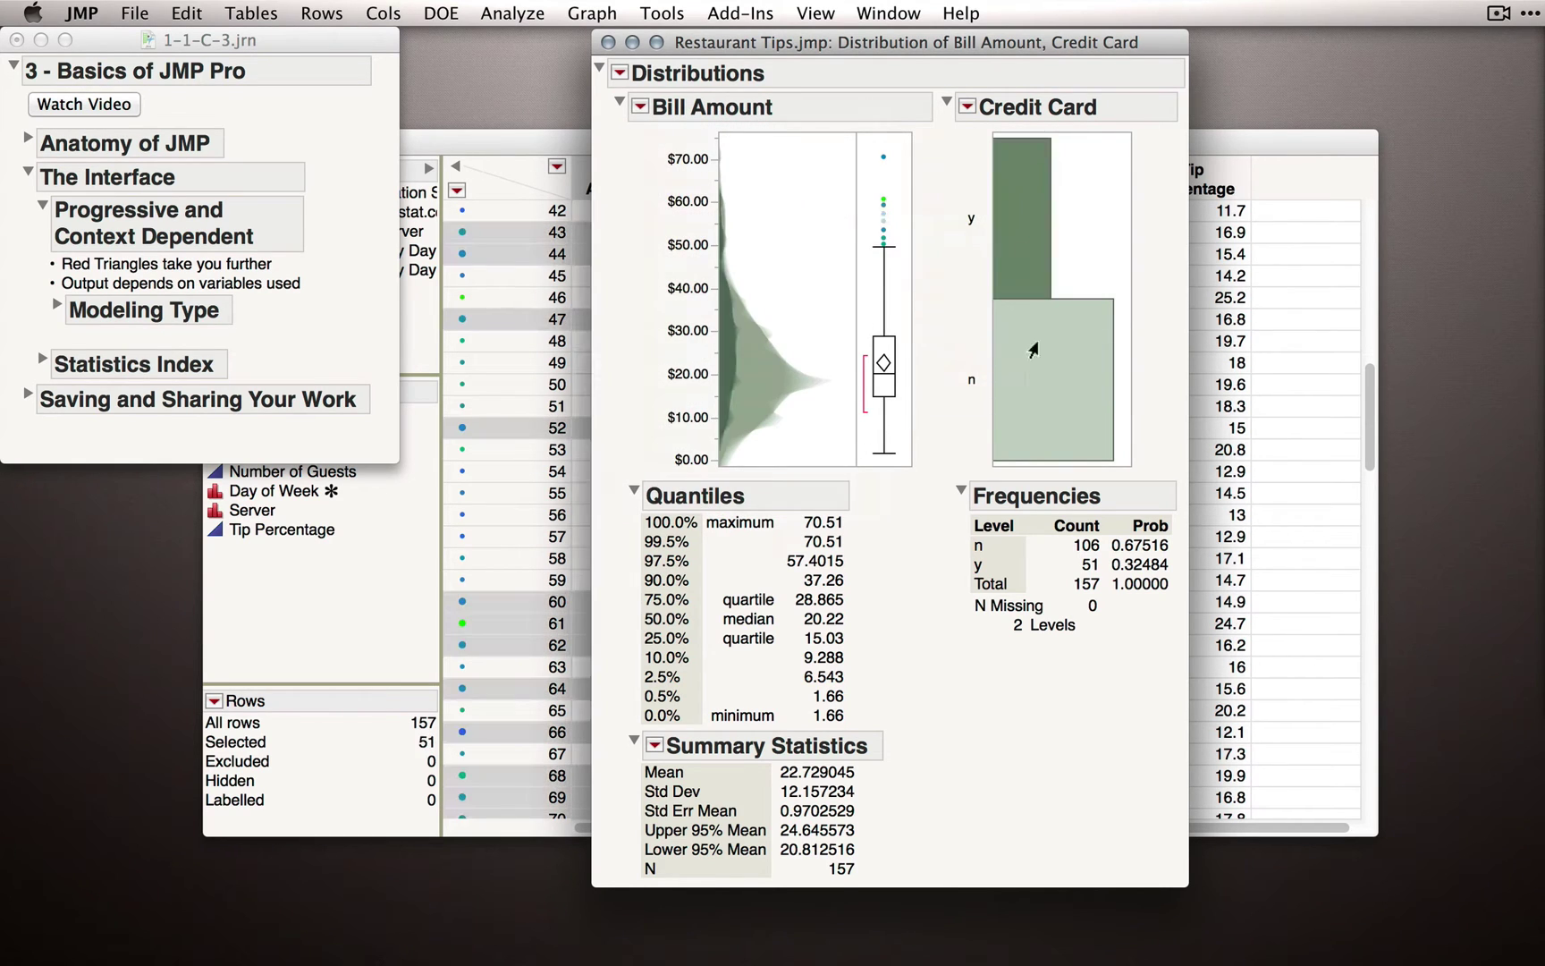
pyautogui.click(1030, 356)
pyautogui.click(1007, 215)
pyautogui.click(1043, 365)
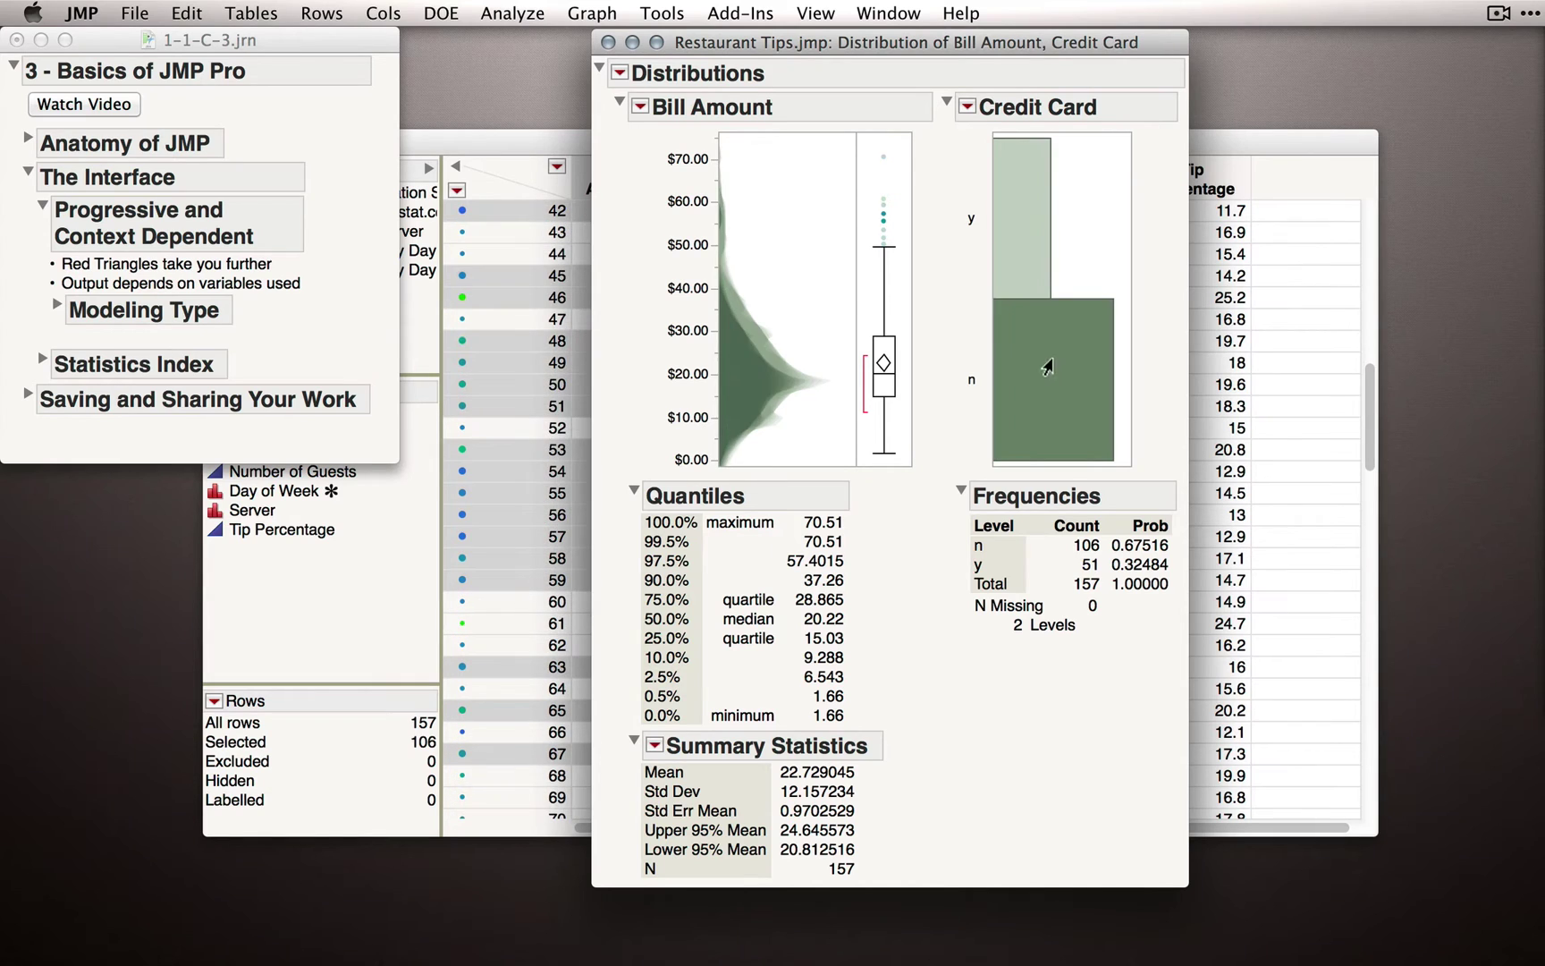
pyautogui.click(1026, 234)
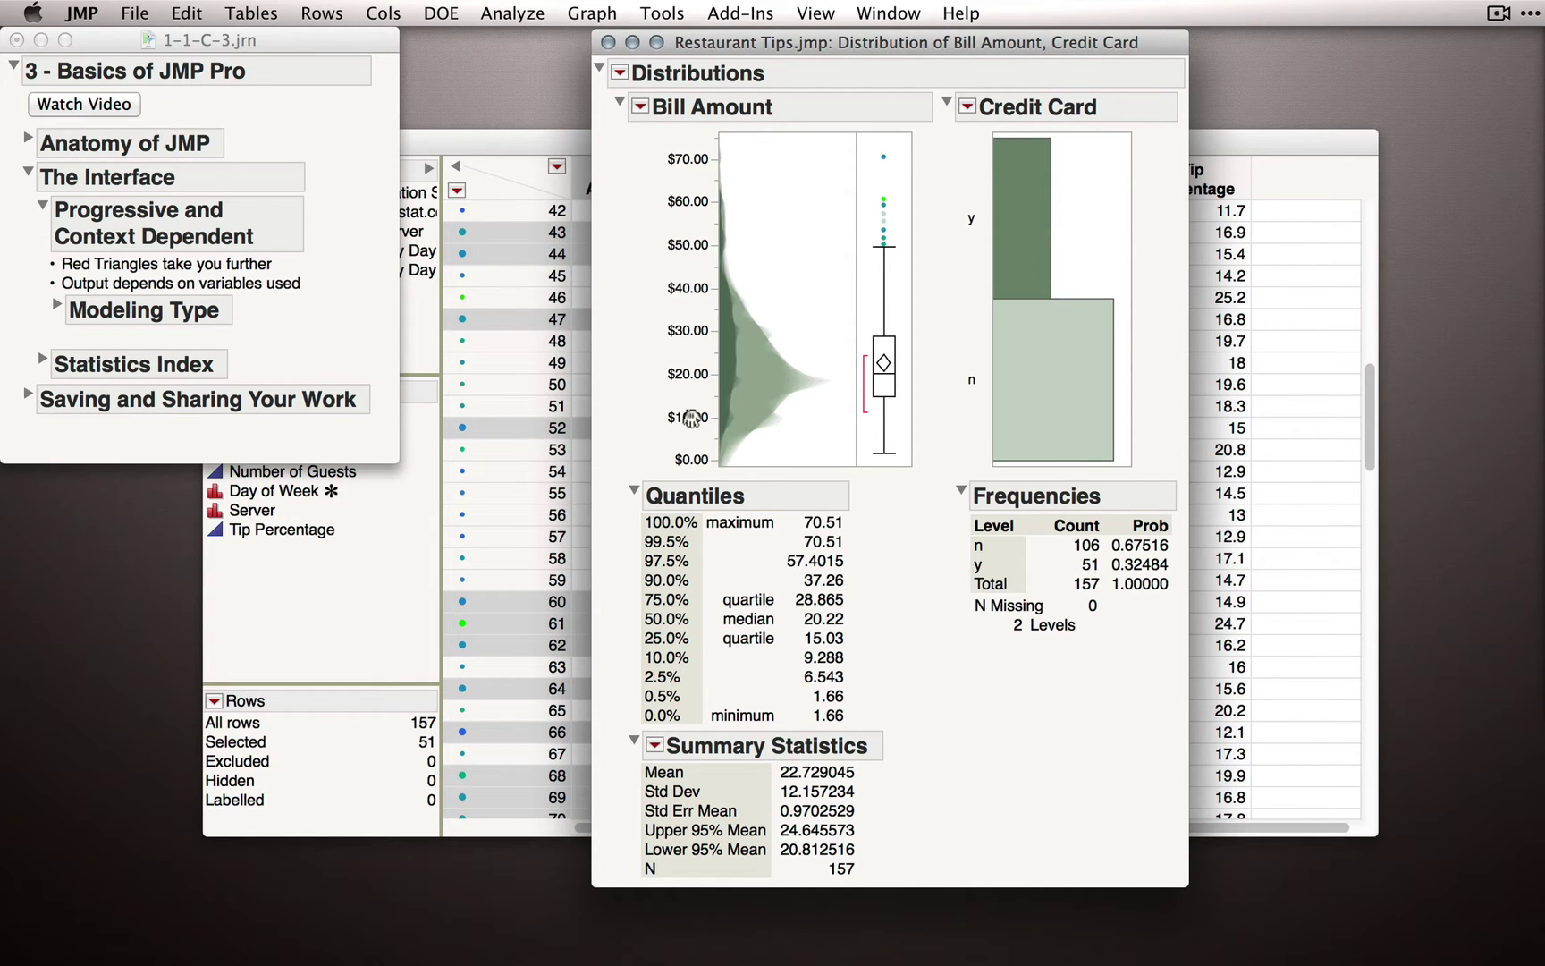
# - Revert the Bill Amount shadowgram to an ordinary histogram and open the Credit Card options
pyautogui.click(642, 108)
pyautogui.moveTo(671, 148)
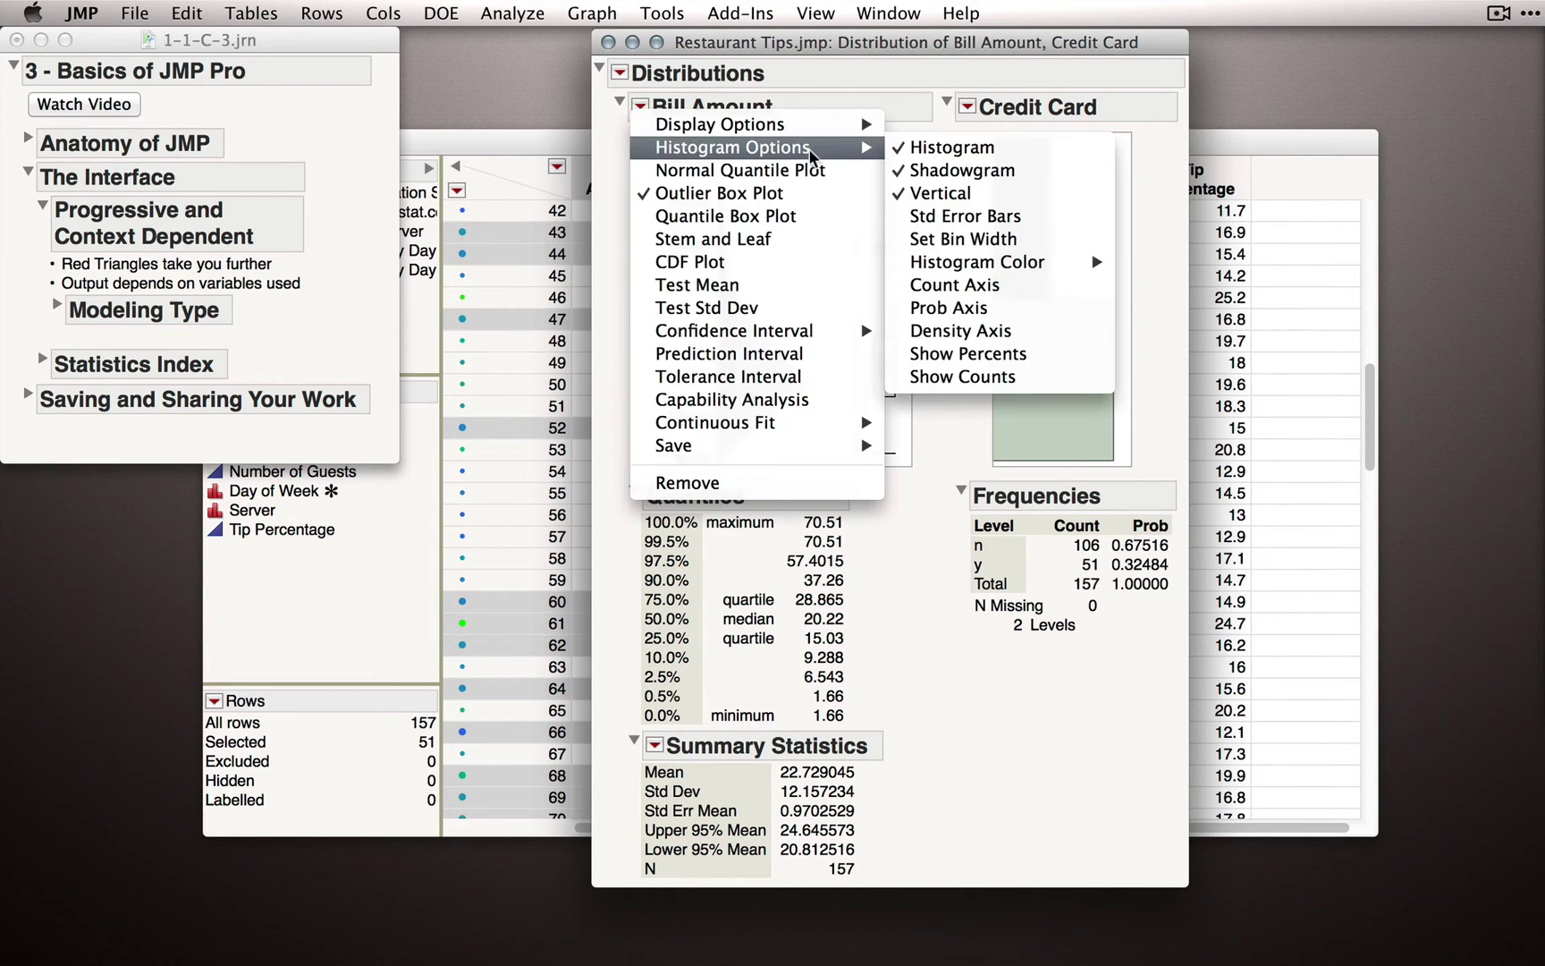
pyautogui.click(953, 170)
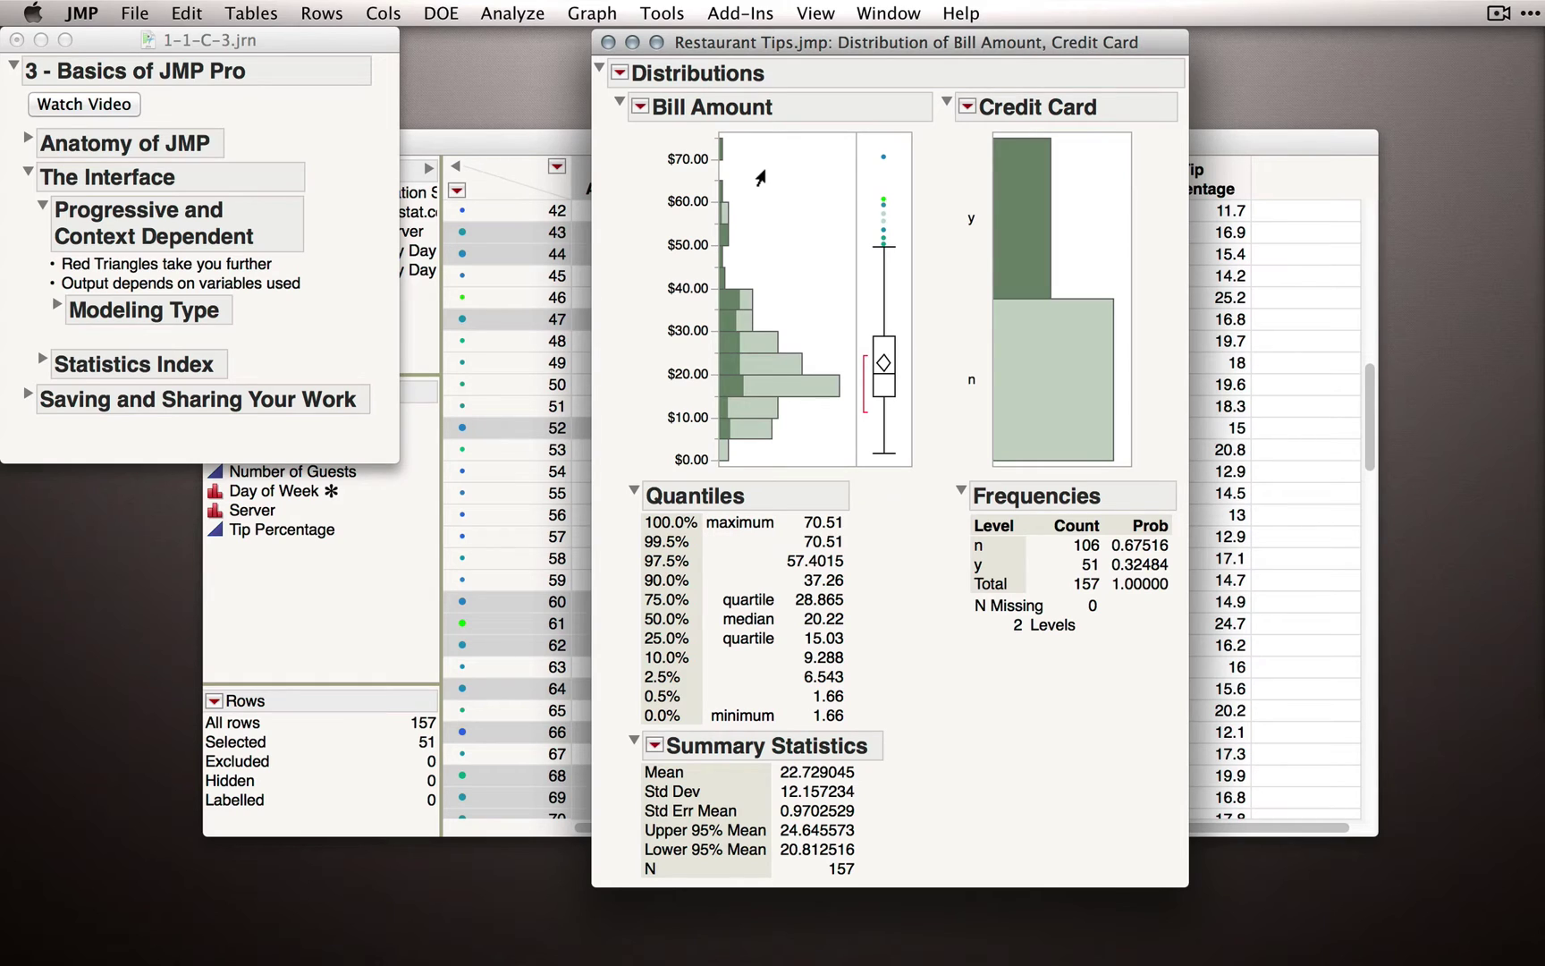
pyautogui.click(640, 106)
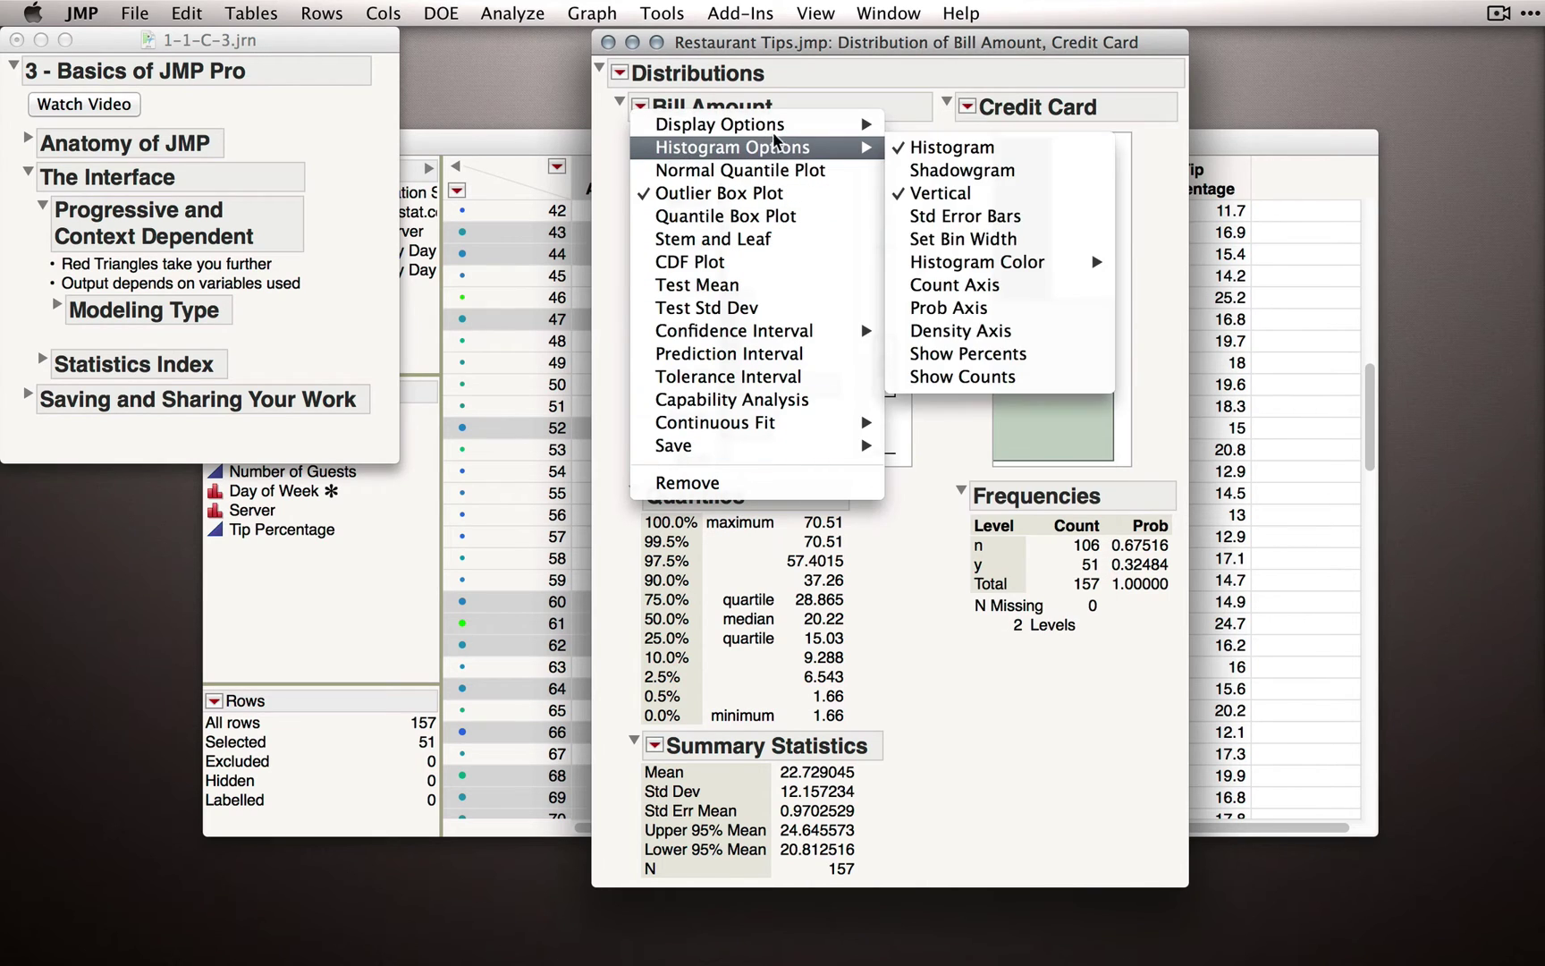
pyautogui.moveTo(778, 122)
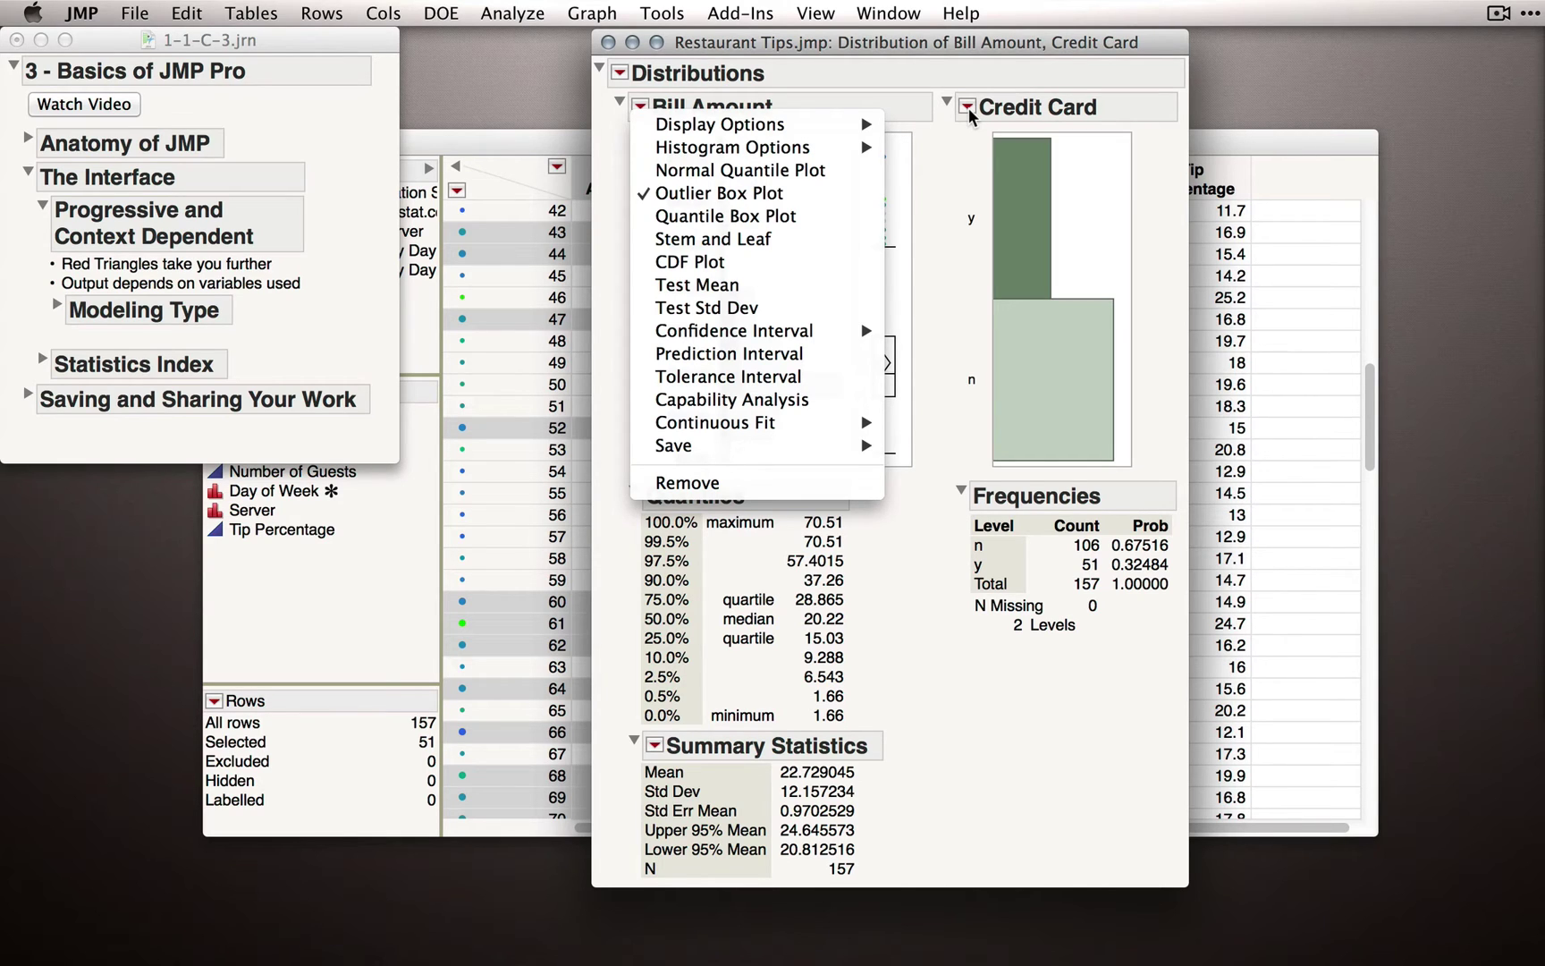
pyautogui.click(969, 107)
pyautogui.click(969, 107)
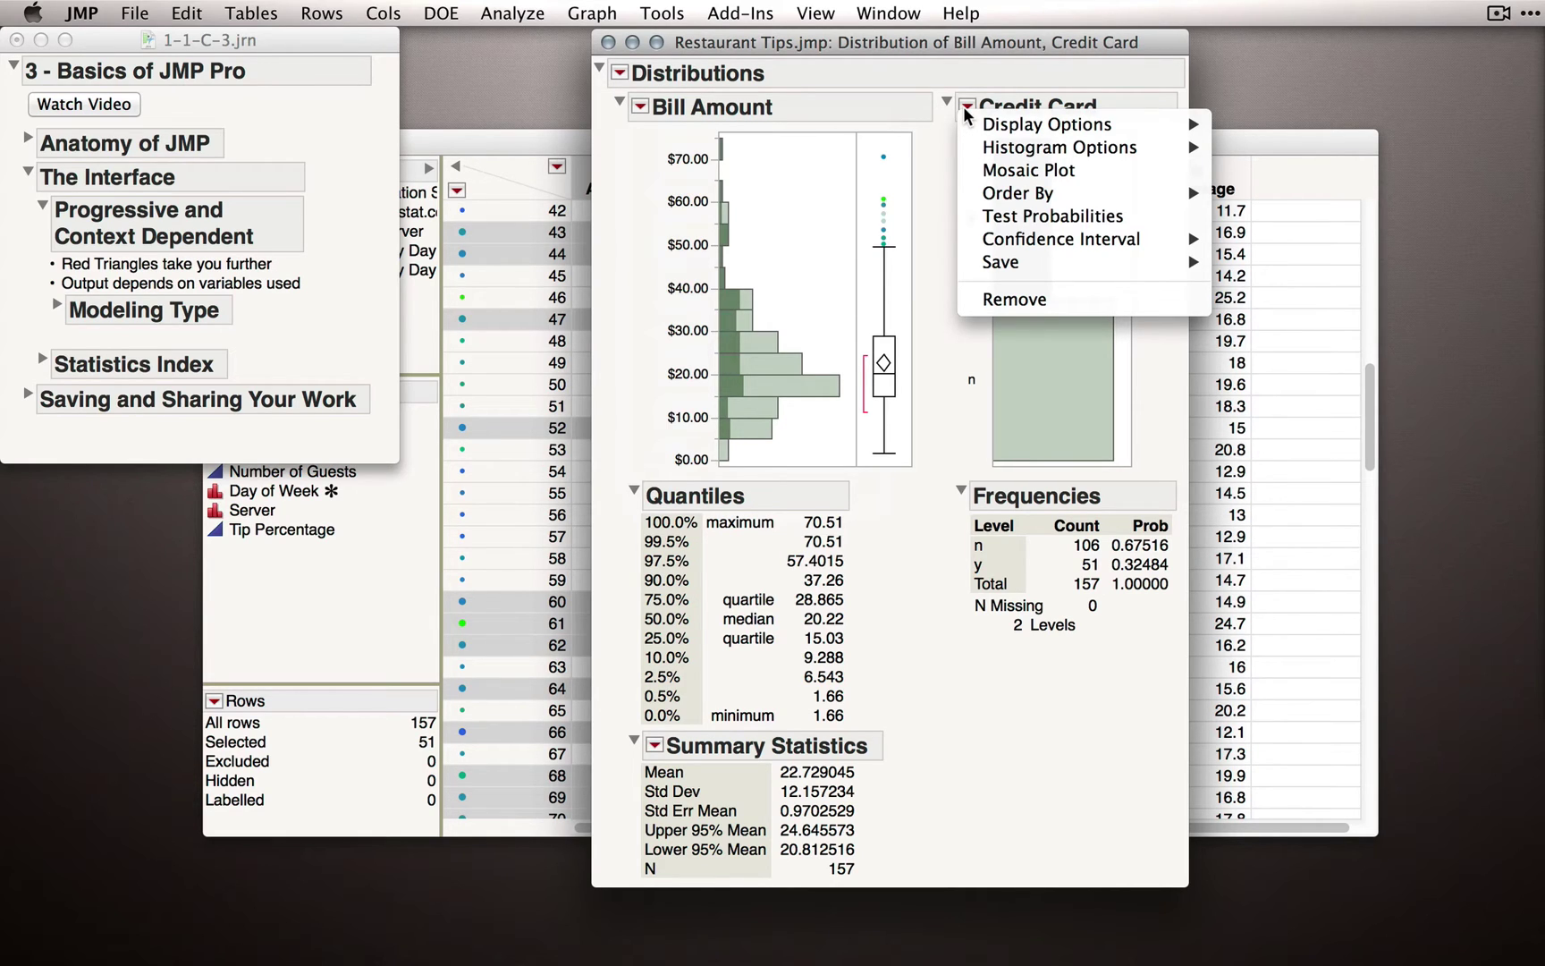
# - Add a Mosaic Plot to the Credit Card distribution, then reopen and close its options unchanged
pyautogui.click(1013, 171)
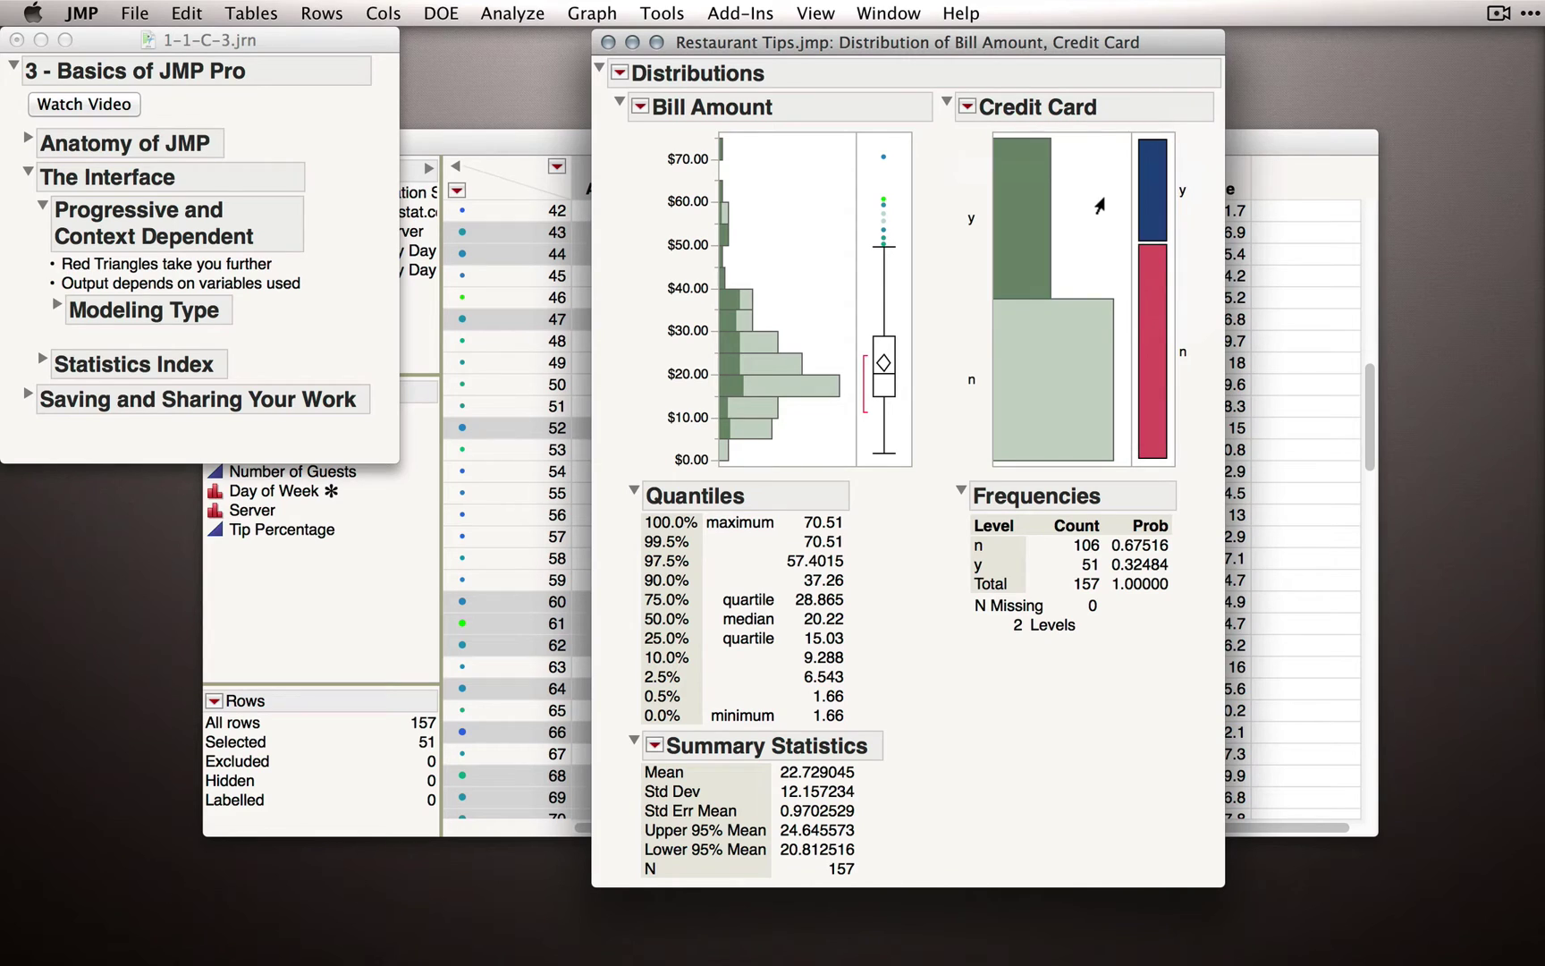
pyautogui.click(968, 107)
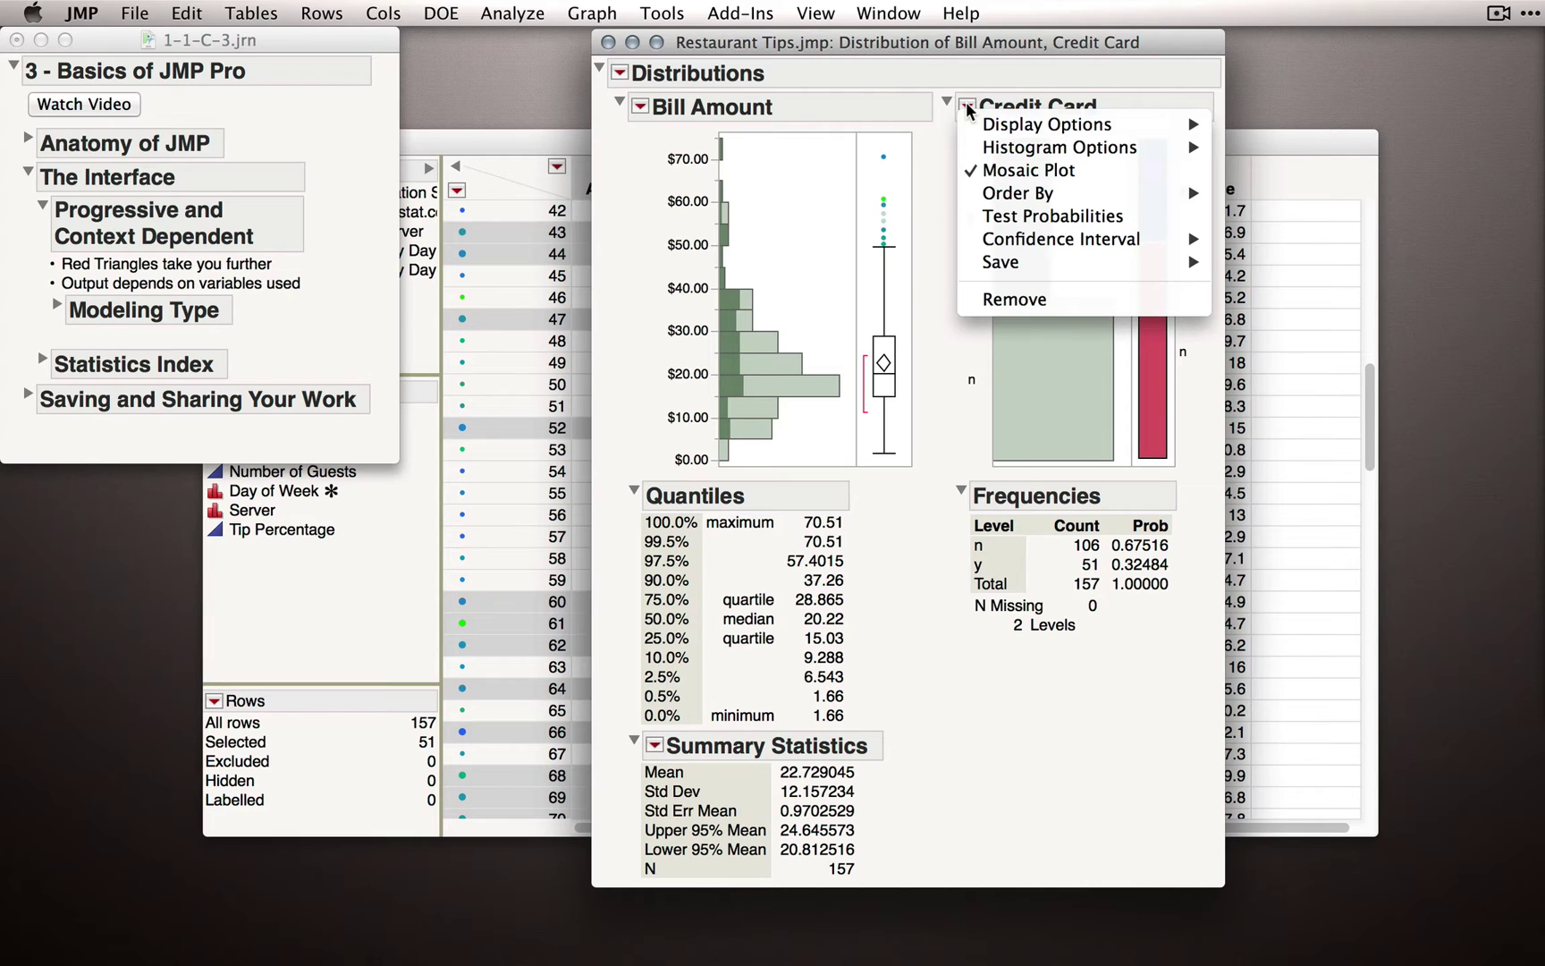
pyautogui.click(938, 162)
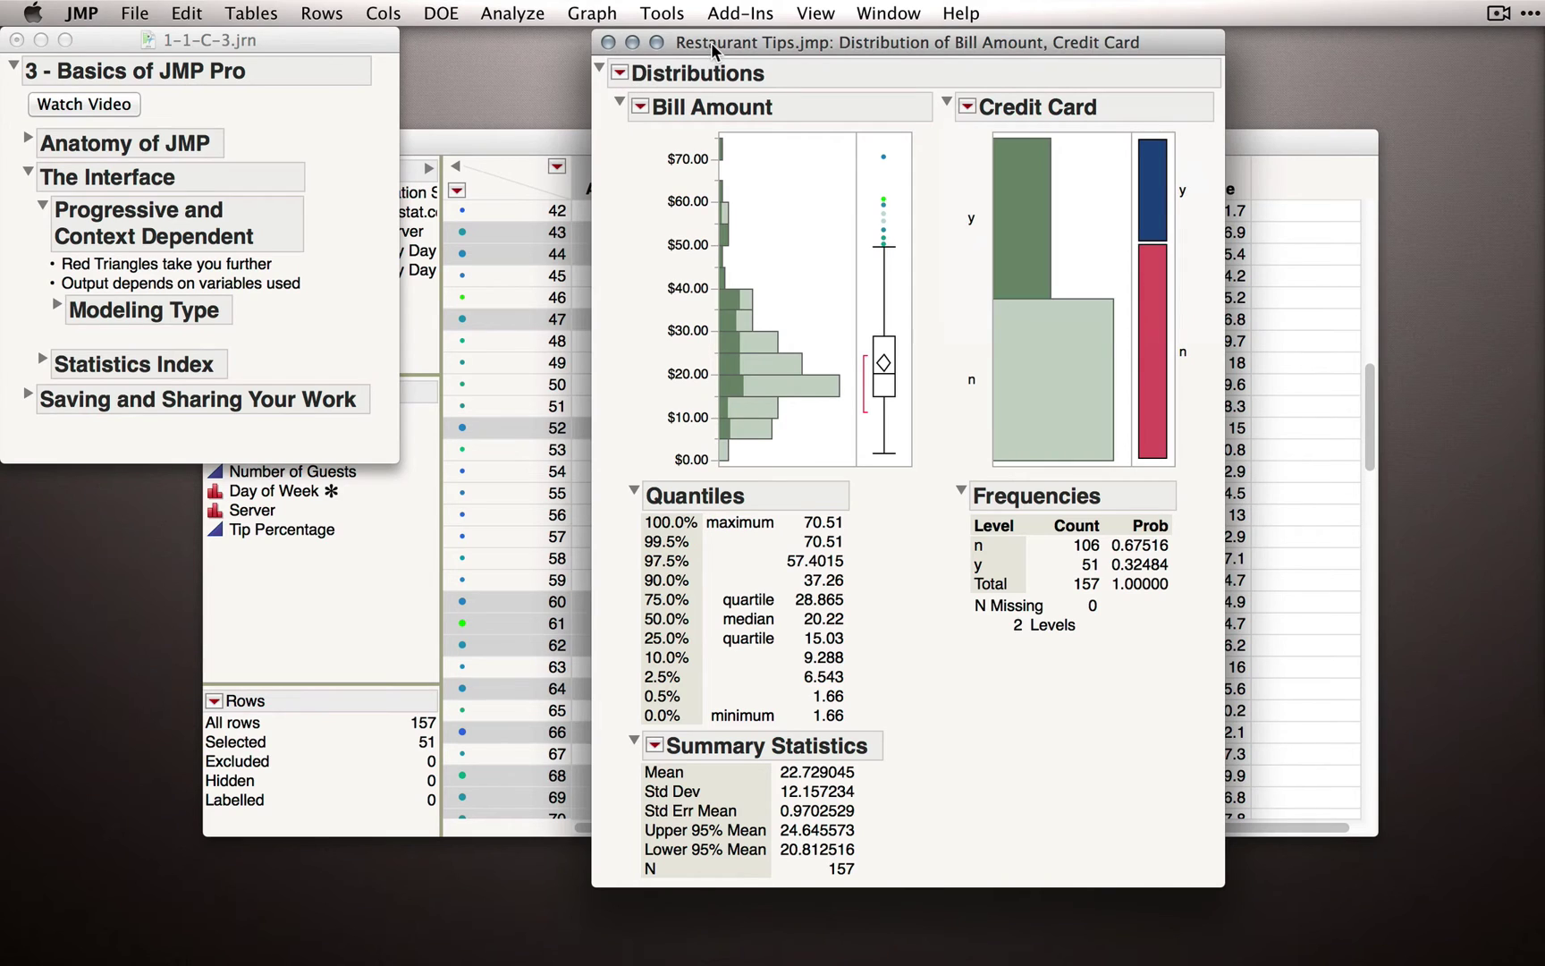
# - Stack the Bill Amount and Credit Card distributions vertically, then unstack them and clear the highlighted rows
pyautogui.moveTo(711, 42); pyautogui.dragTo(648, 40)
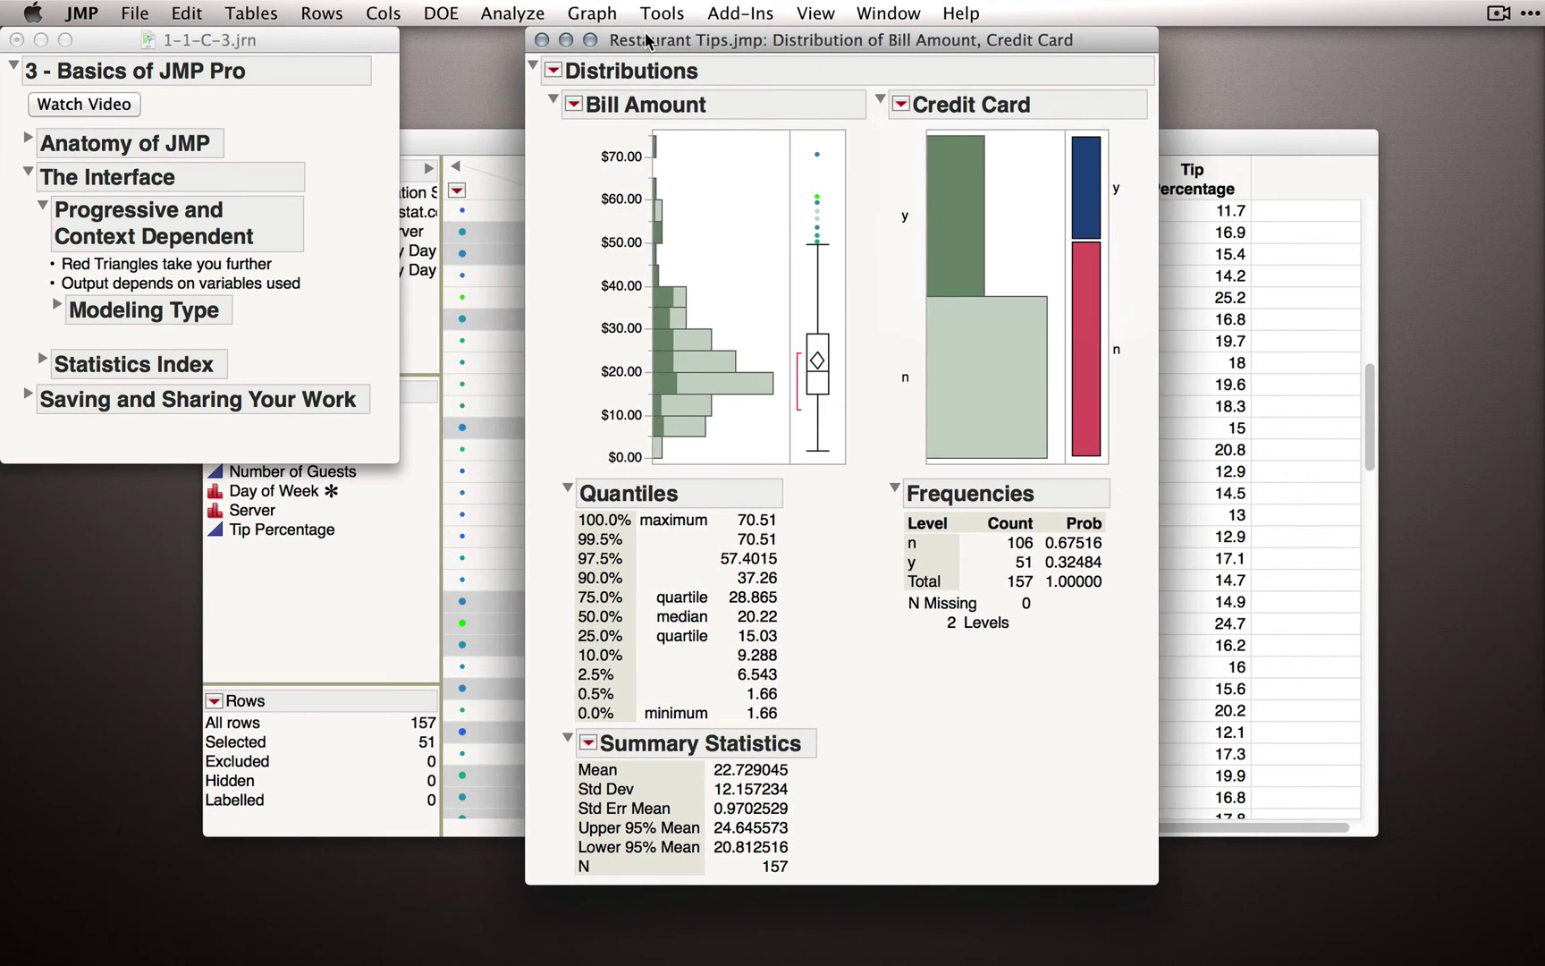
pyautogui.click(555, 71)
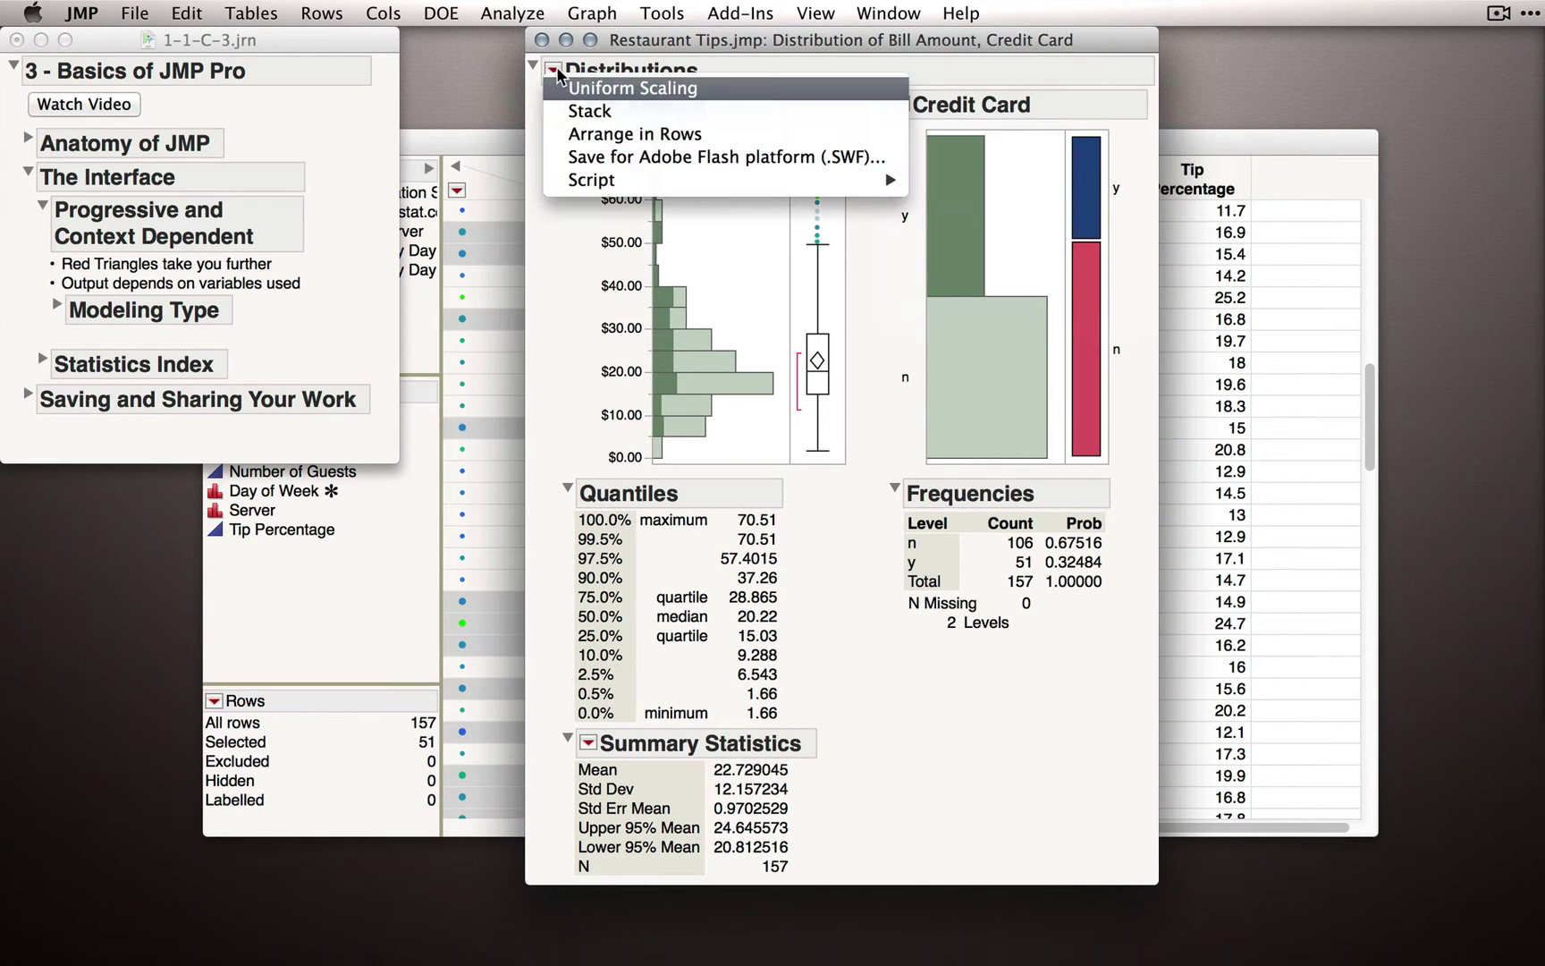
pyautogui.click(625, 114)
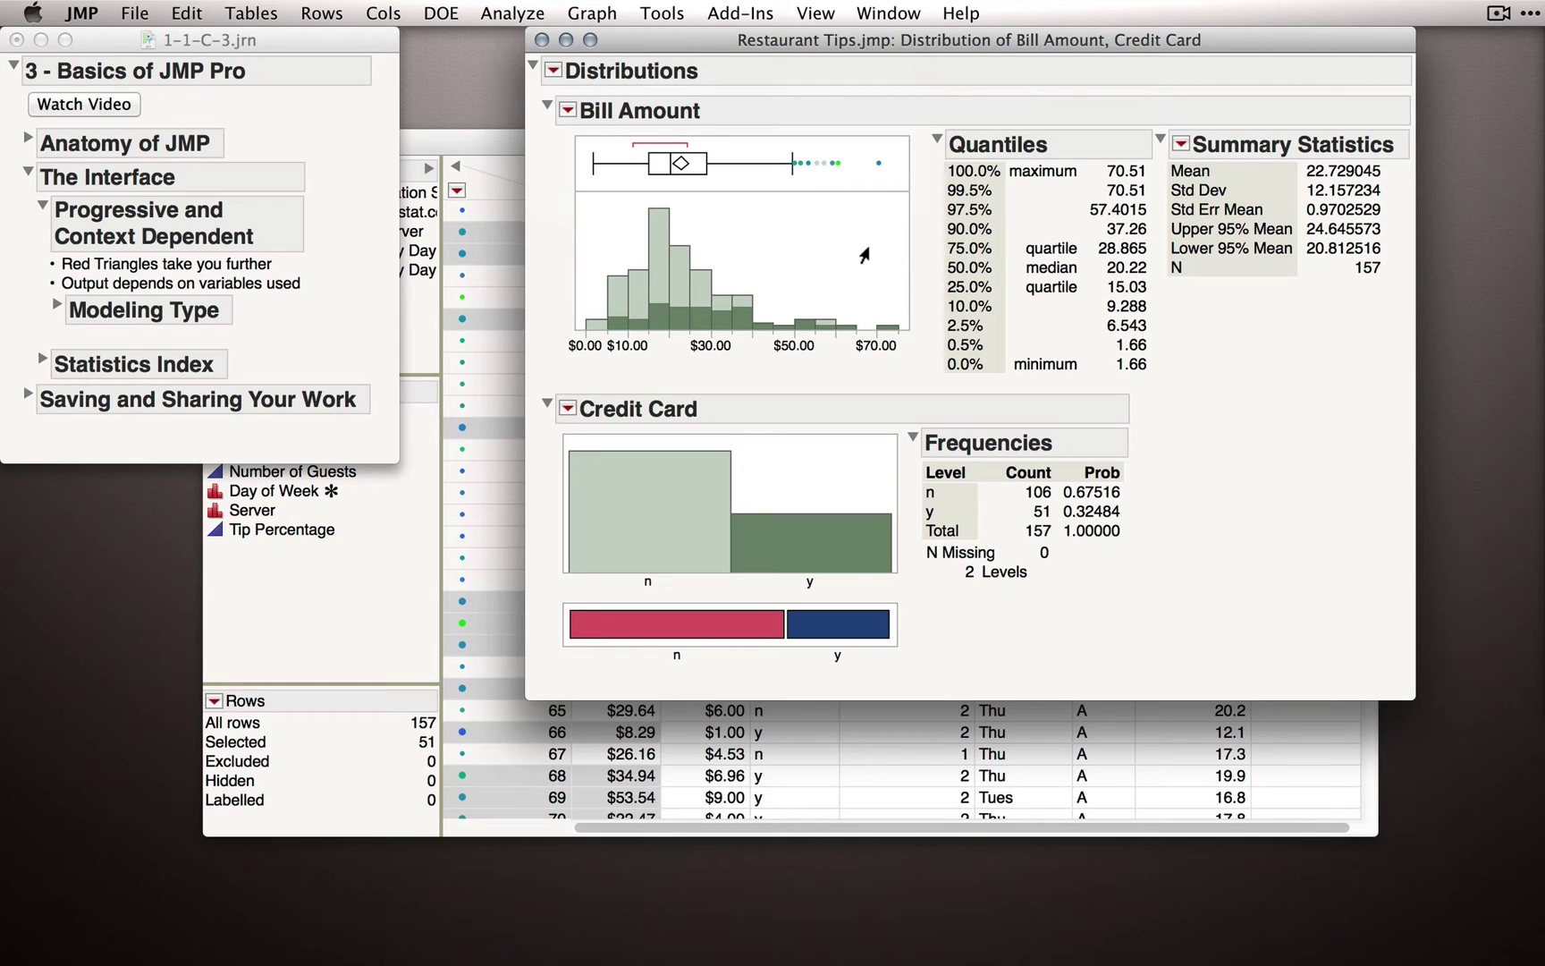
pyautogui.click(553, 71)
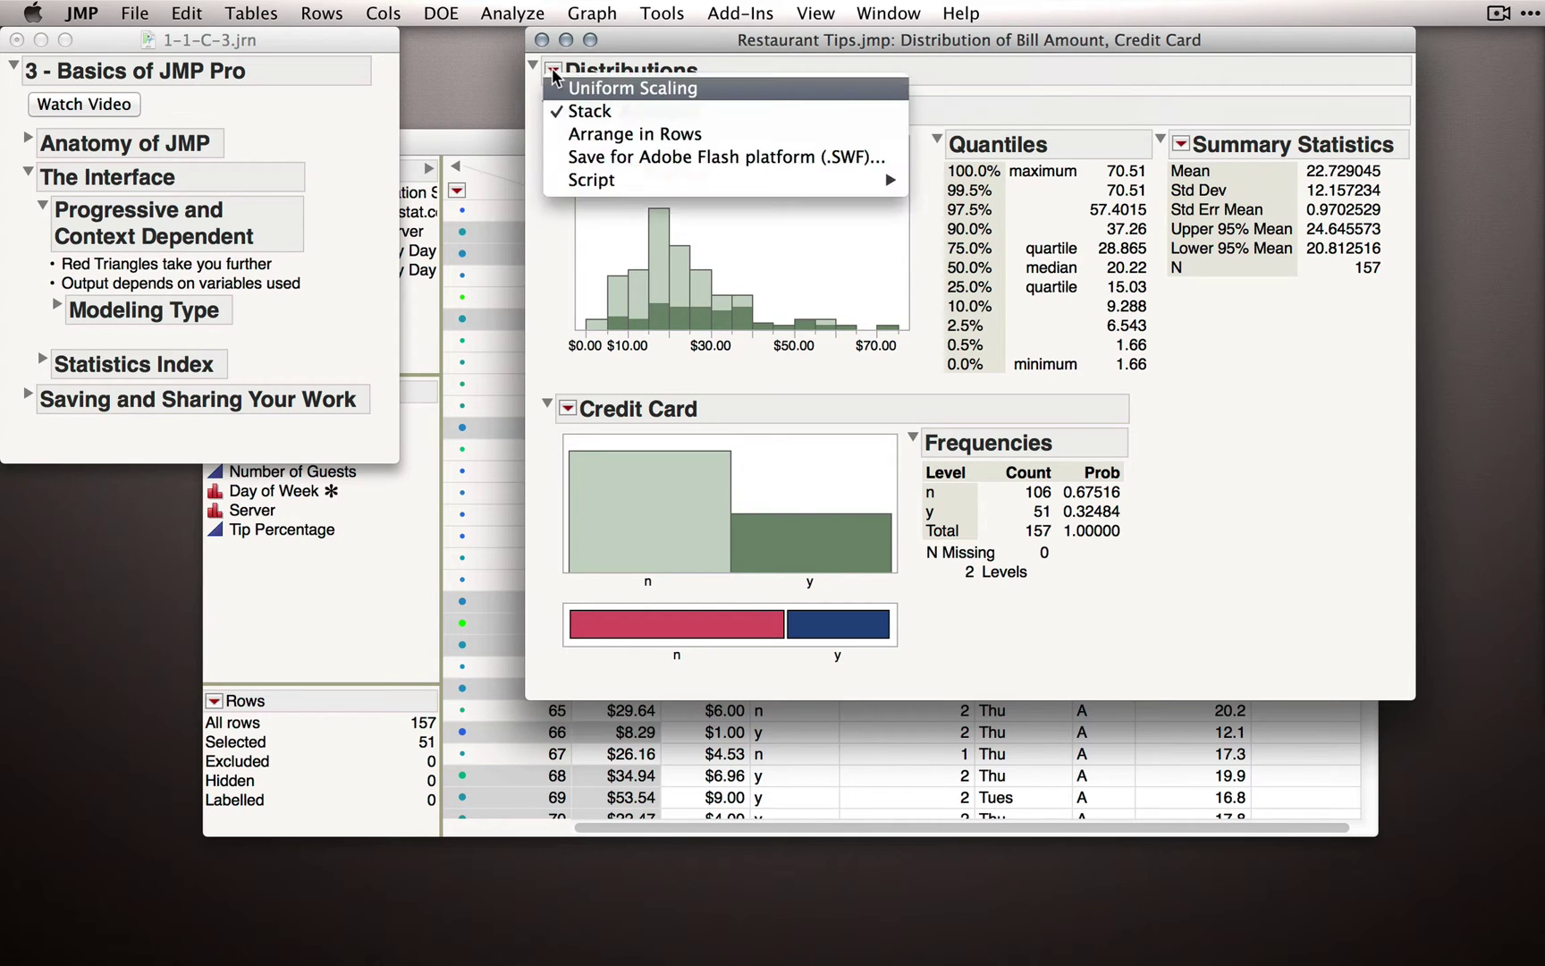
pyautogui.click(573, 111)
pyautogui.click(711, 192)
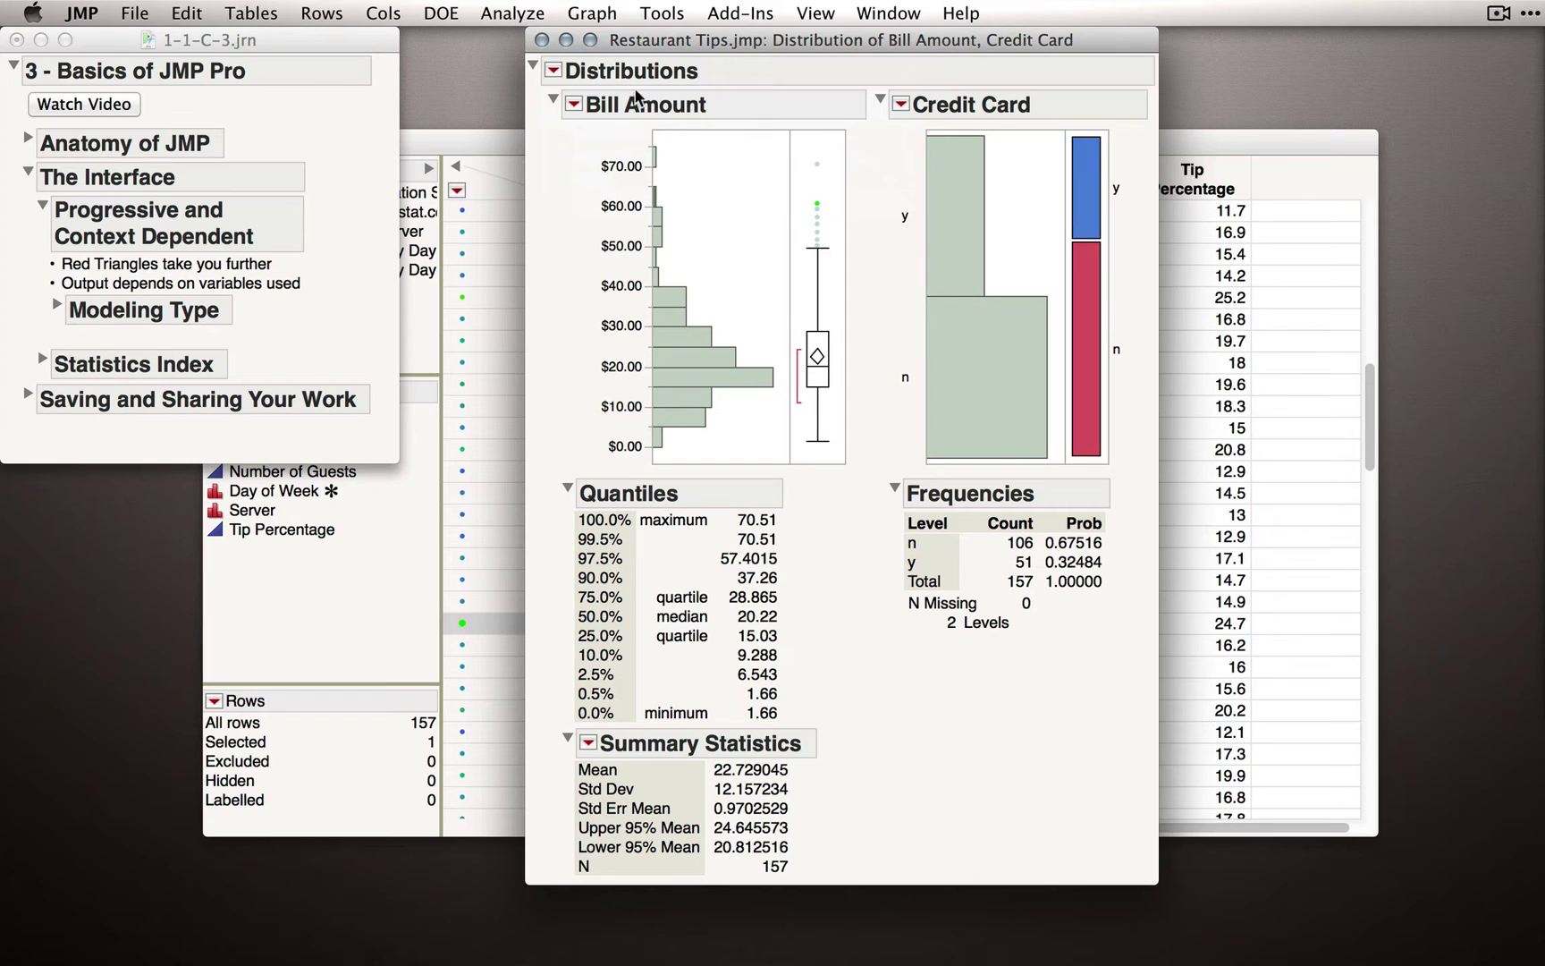
pyautogui.click(533, 13)
pyautogui.click(516, 40)
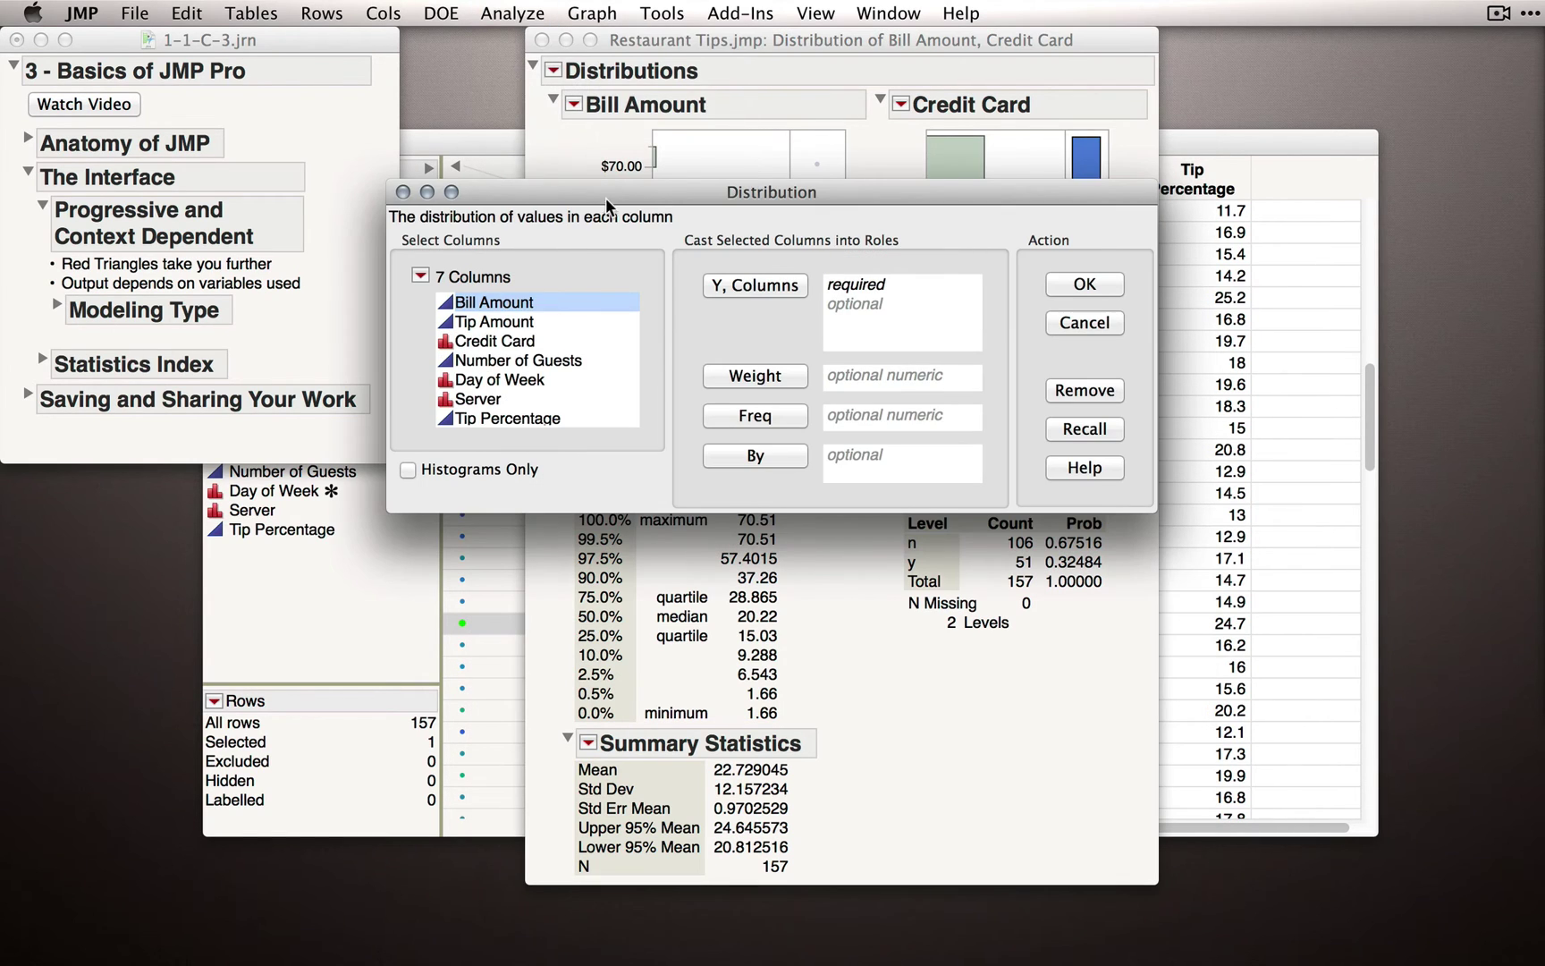
pyautogui.keyDown('shift'); pyautogui.click(526, 419); pyautogui.keyUp('shift')
pyautogui.click(786, 288)
pyautogui.click(1051, 288)
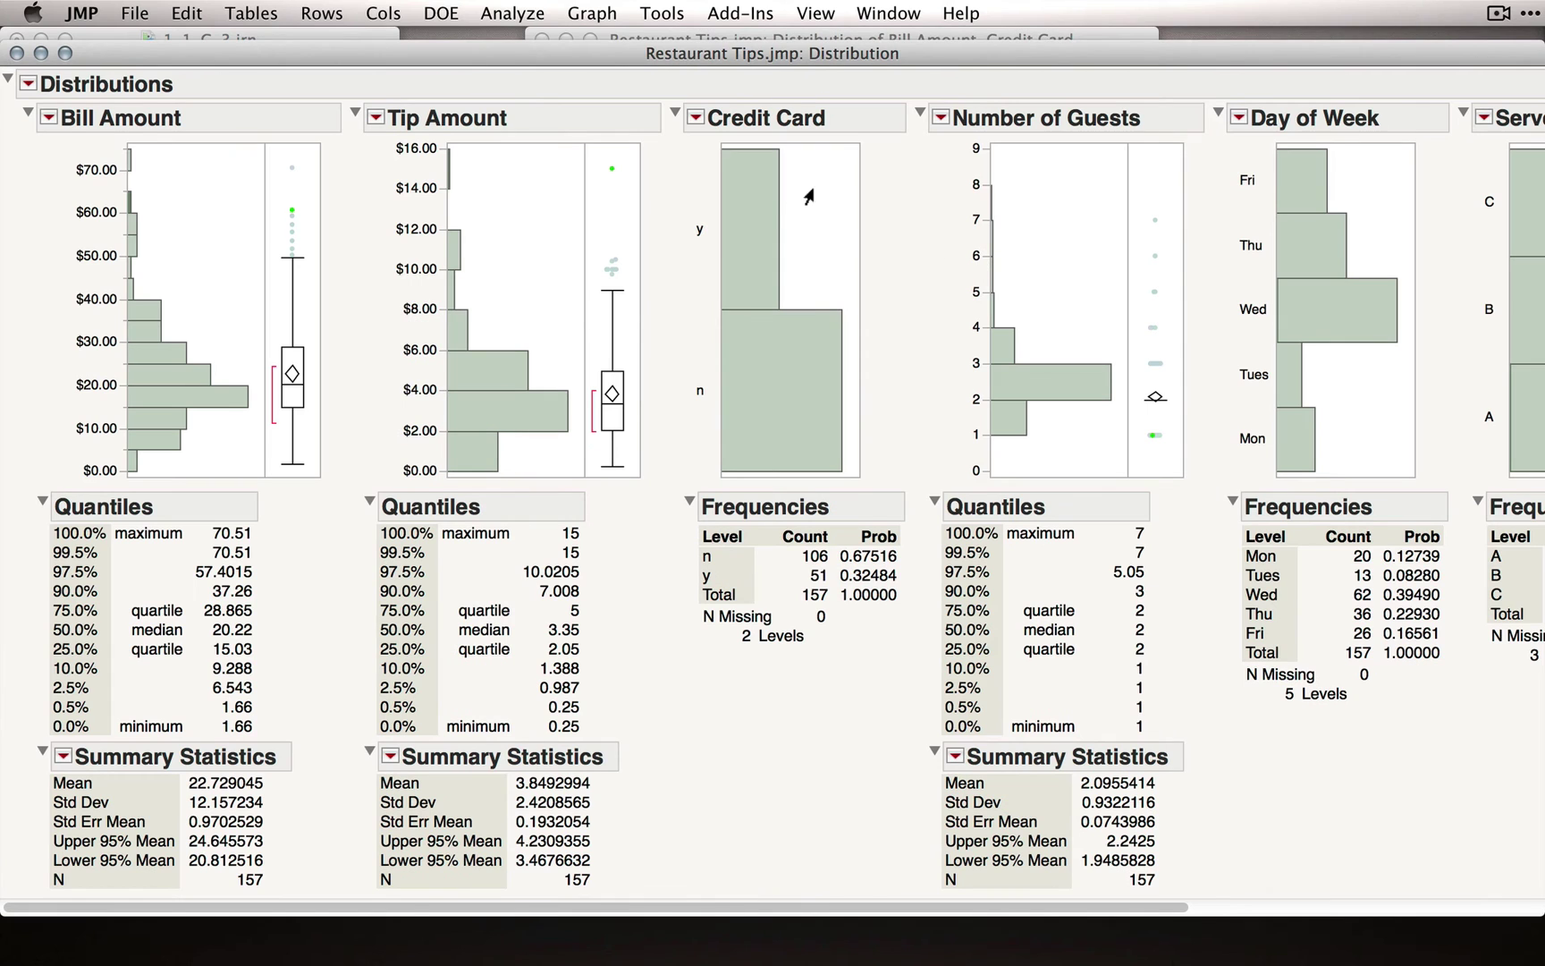
pyautogui.moveTo(677, 32); pyautogui.dragTo(679, 39)
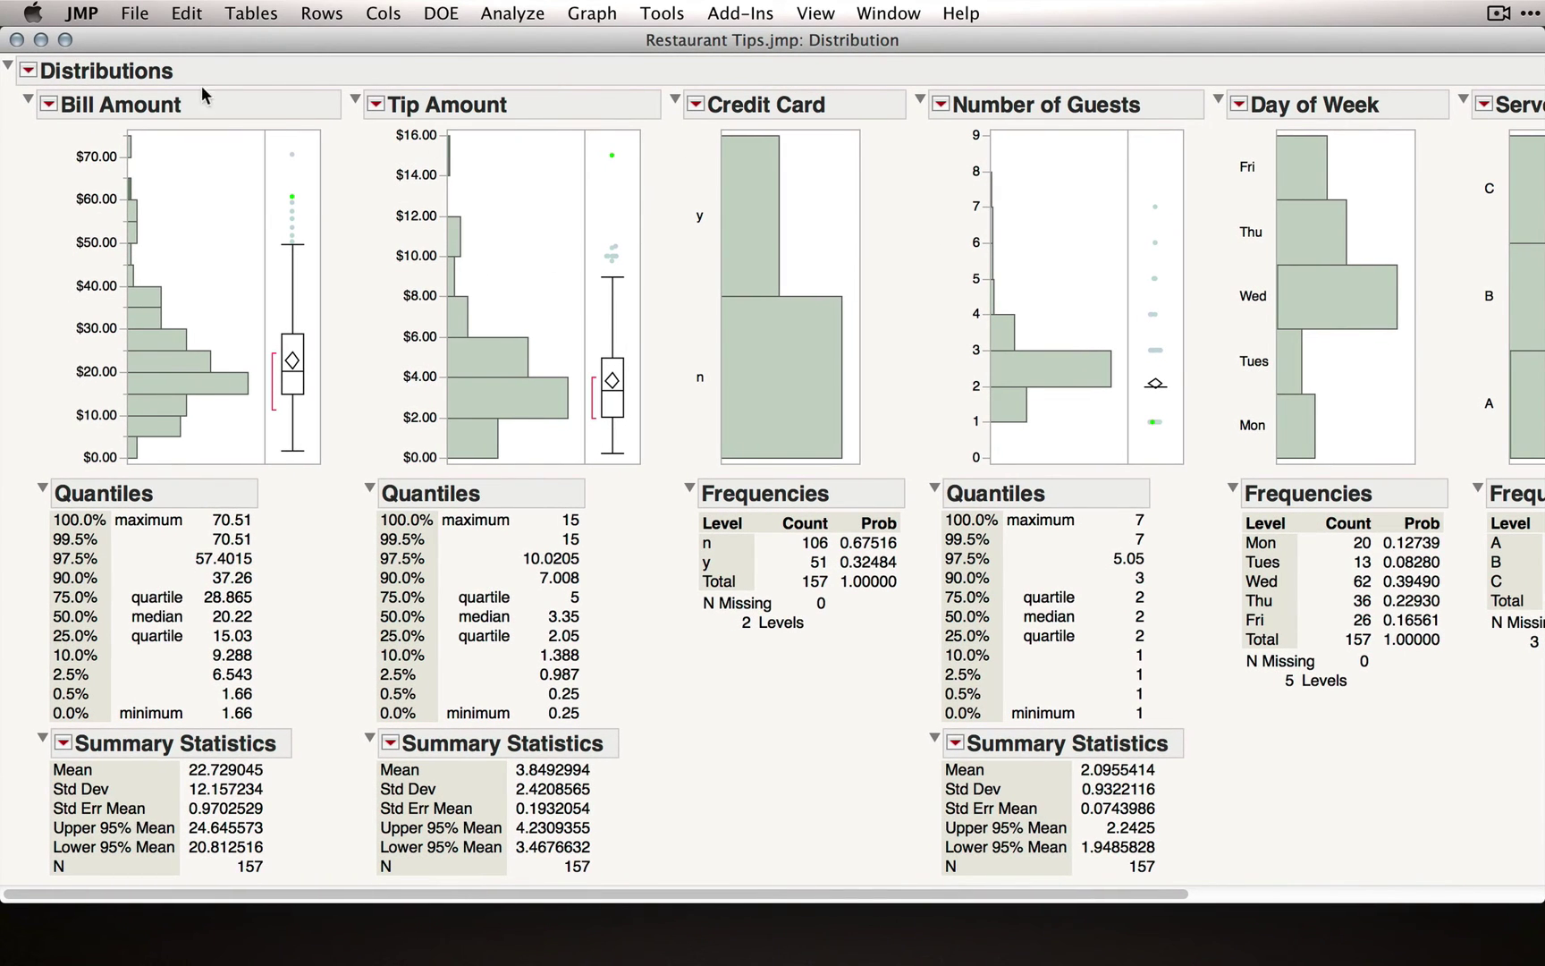
pyautogui.click(29, 70)
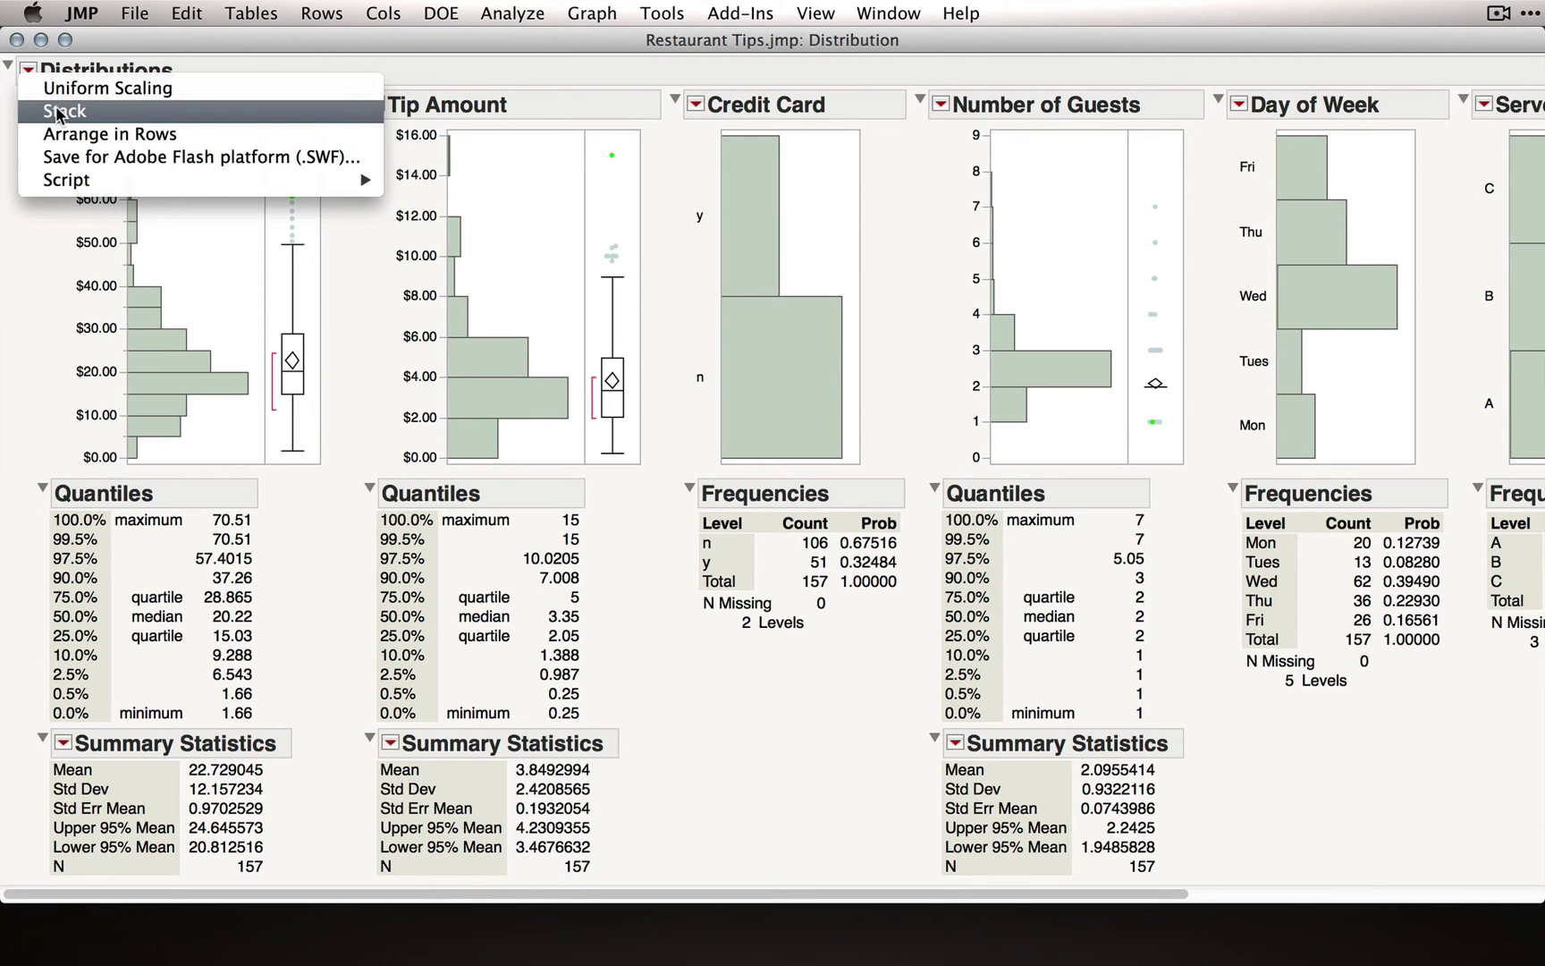
pyautogui.click(55, 108)
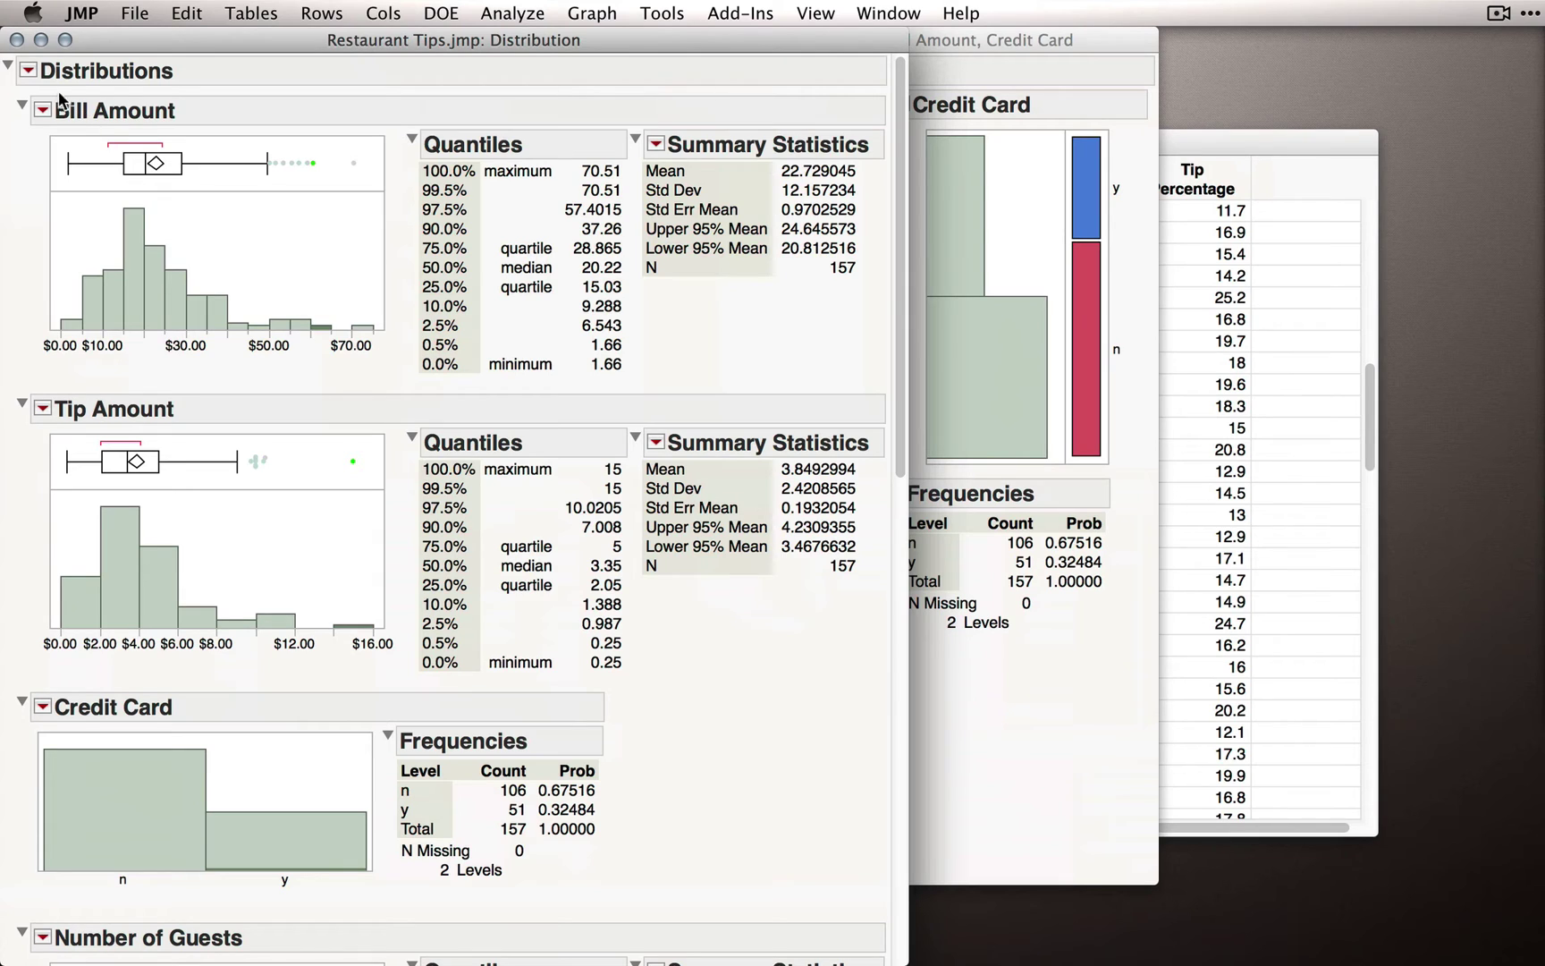
pyautogui.click(29, 71)
pyautogui.click(35, 105)
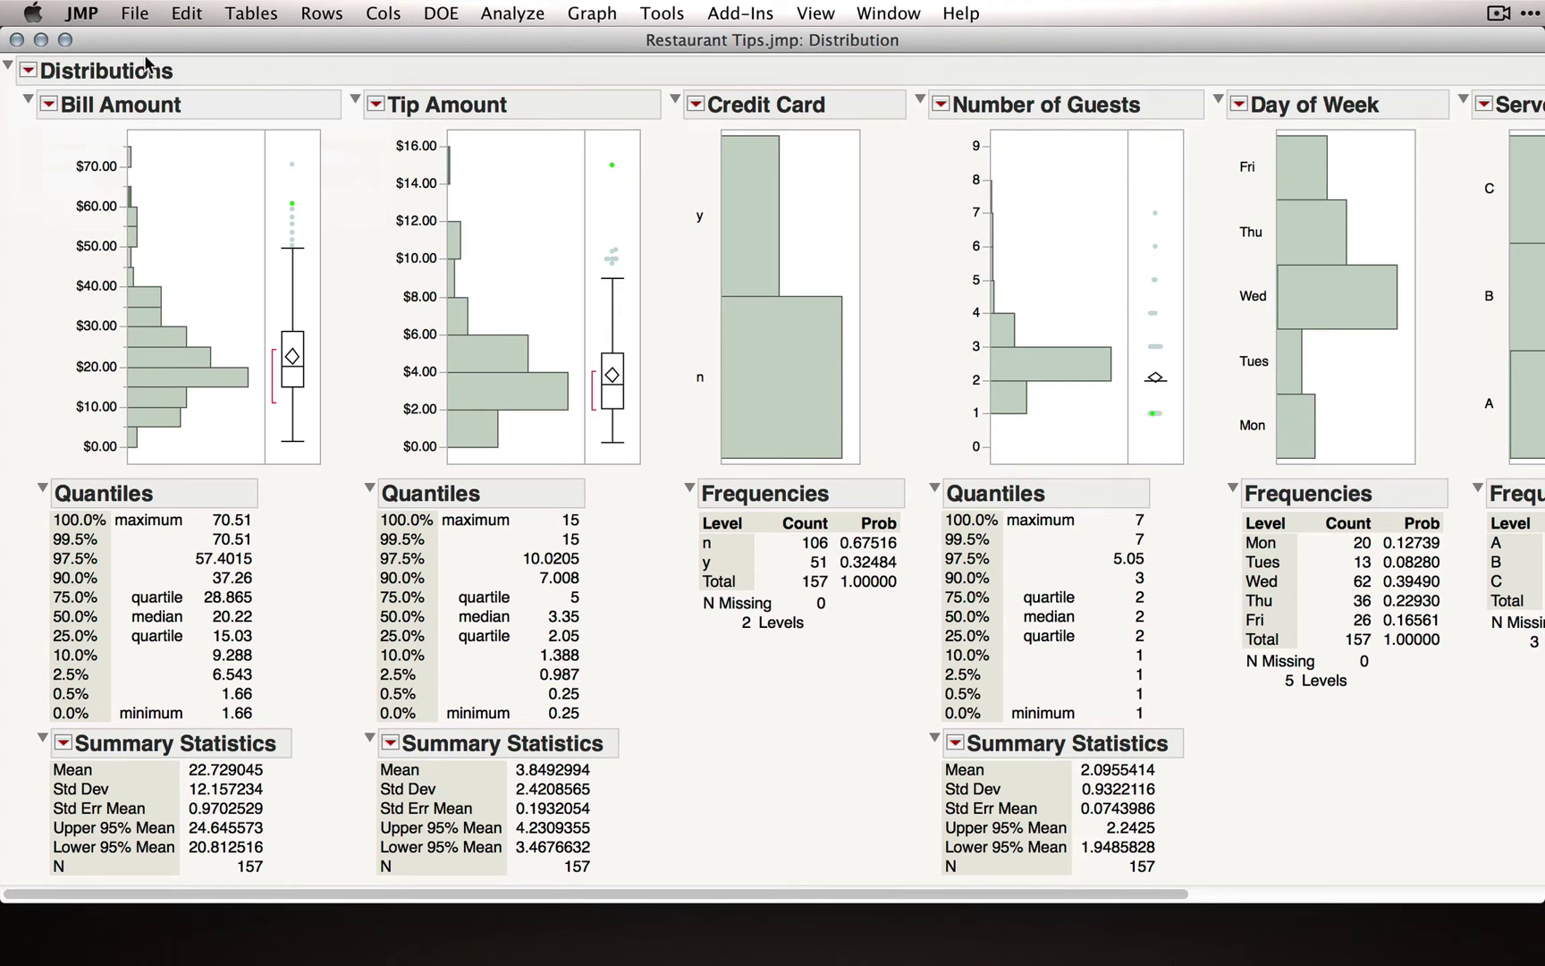
pyautogui.click(16, 39)
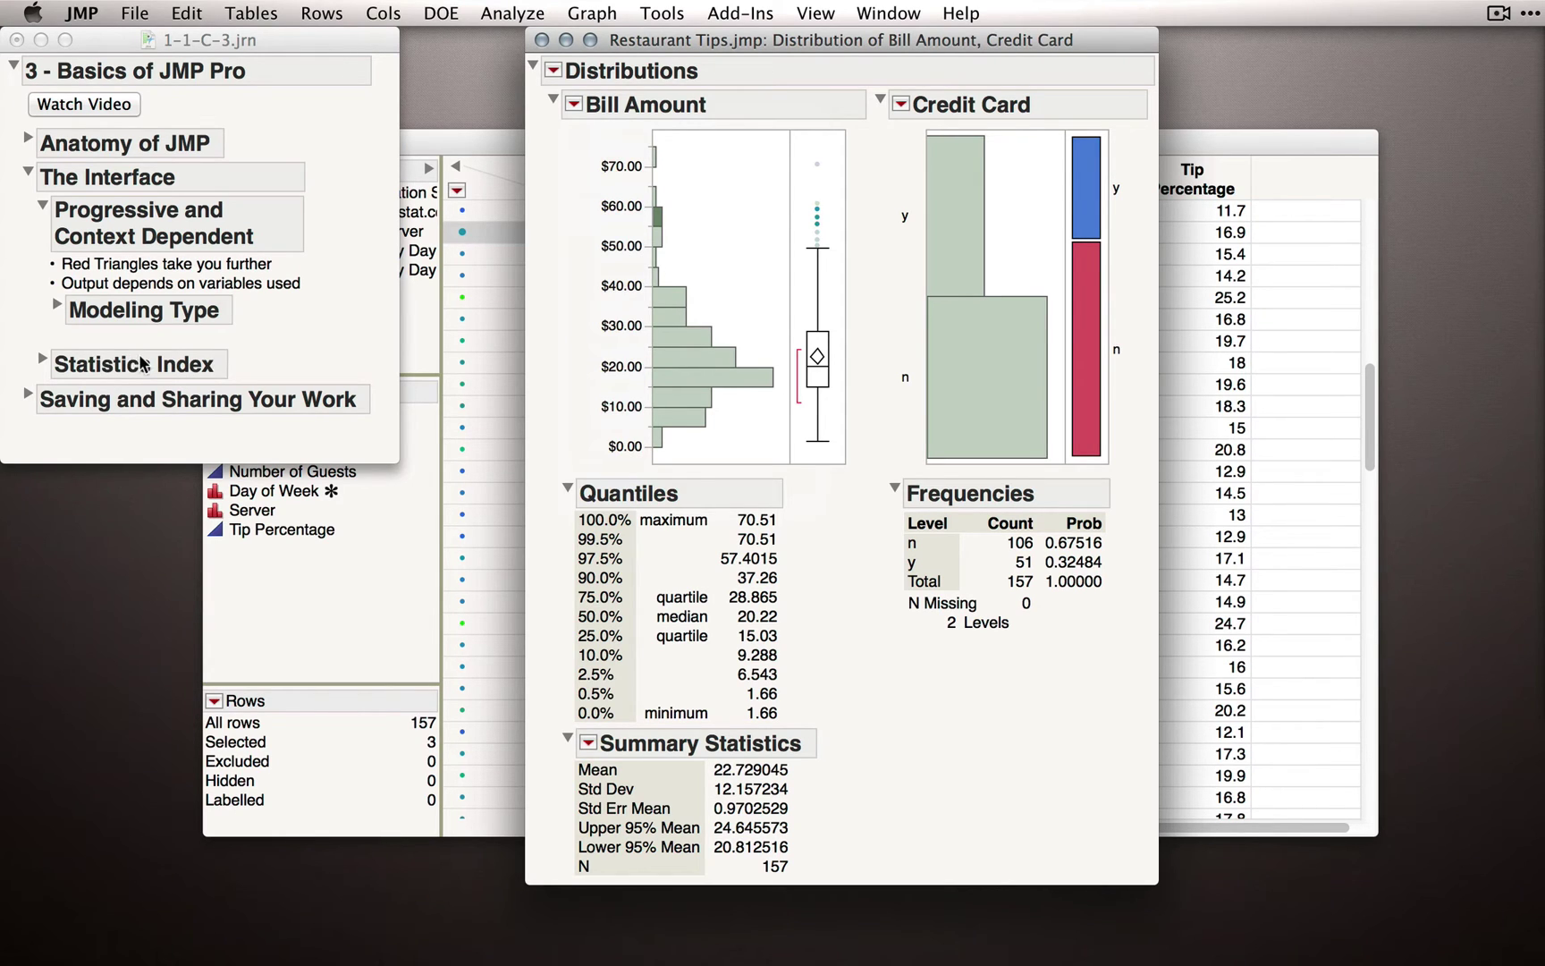
# - Browse the Bill Amount report options and the analysis platforms list without choosing anything
pyautogui.click(574, 106)
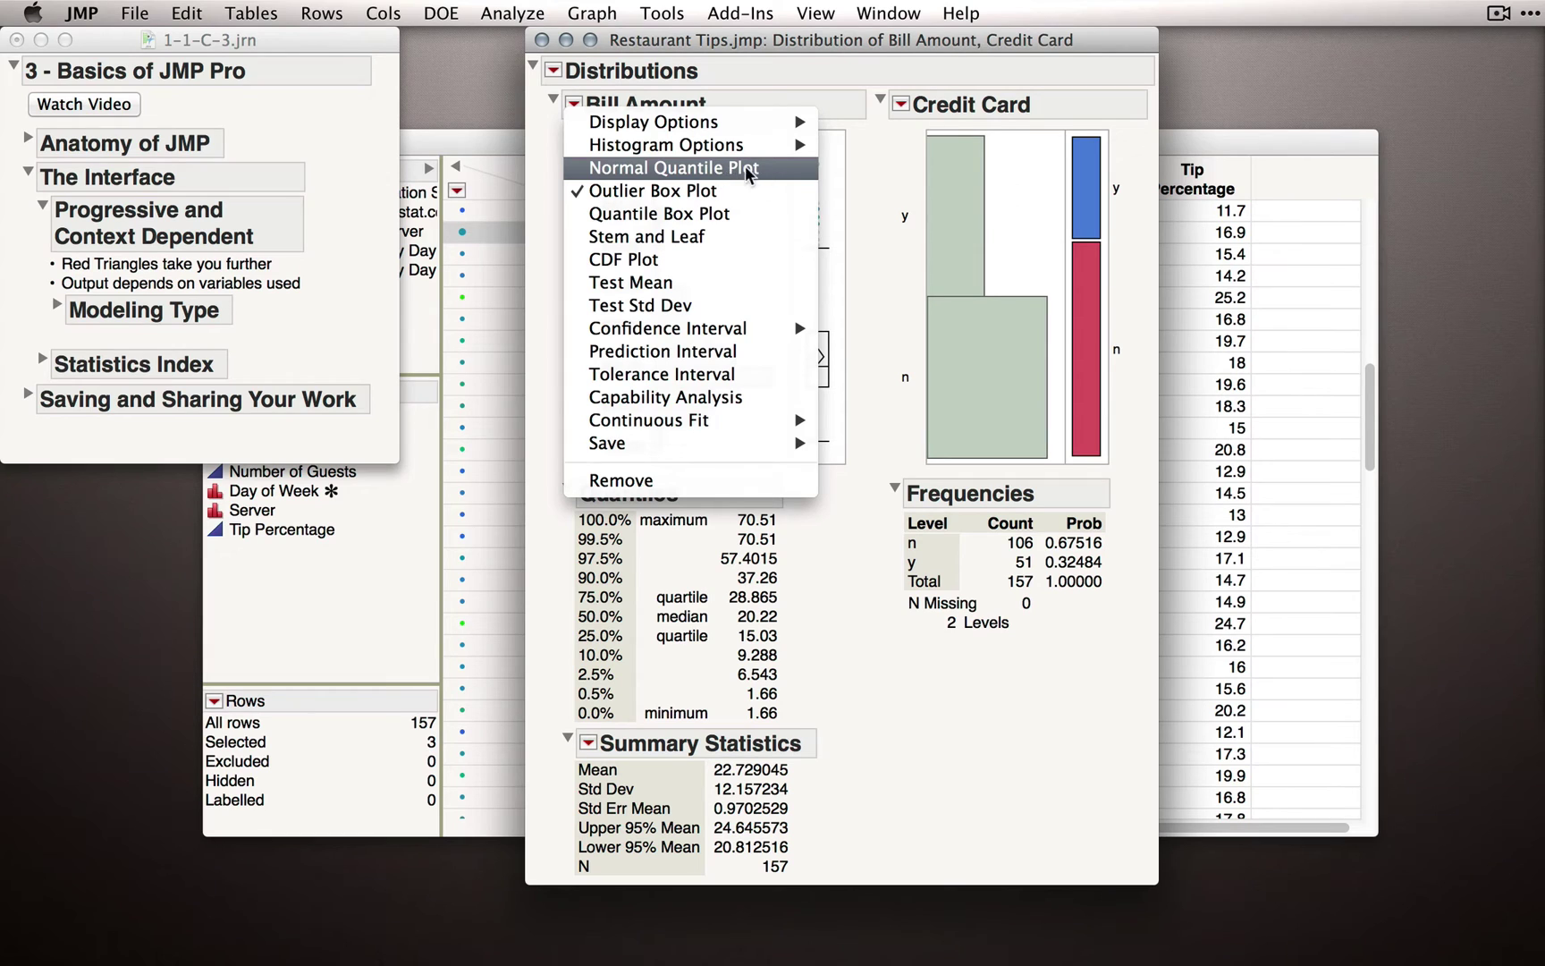
pyautogui.click(866, 179)
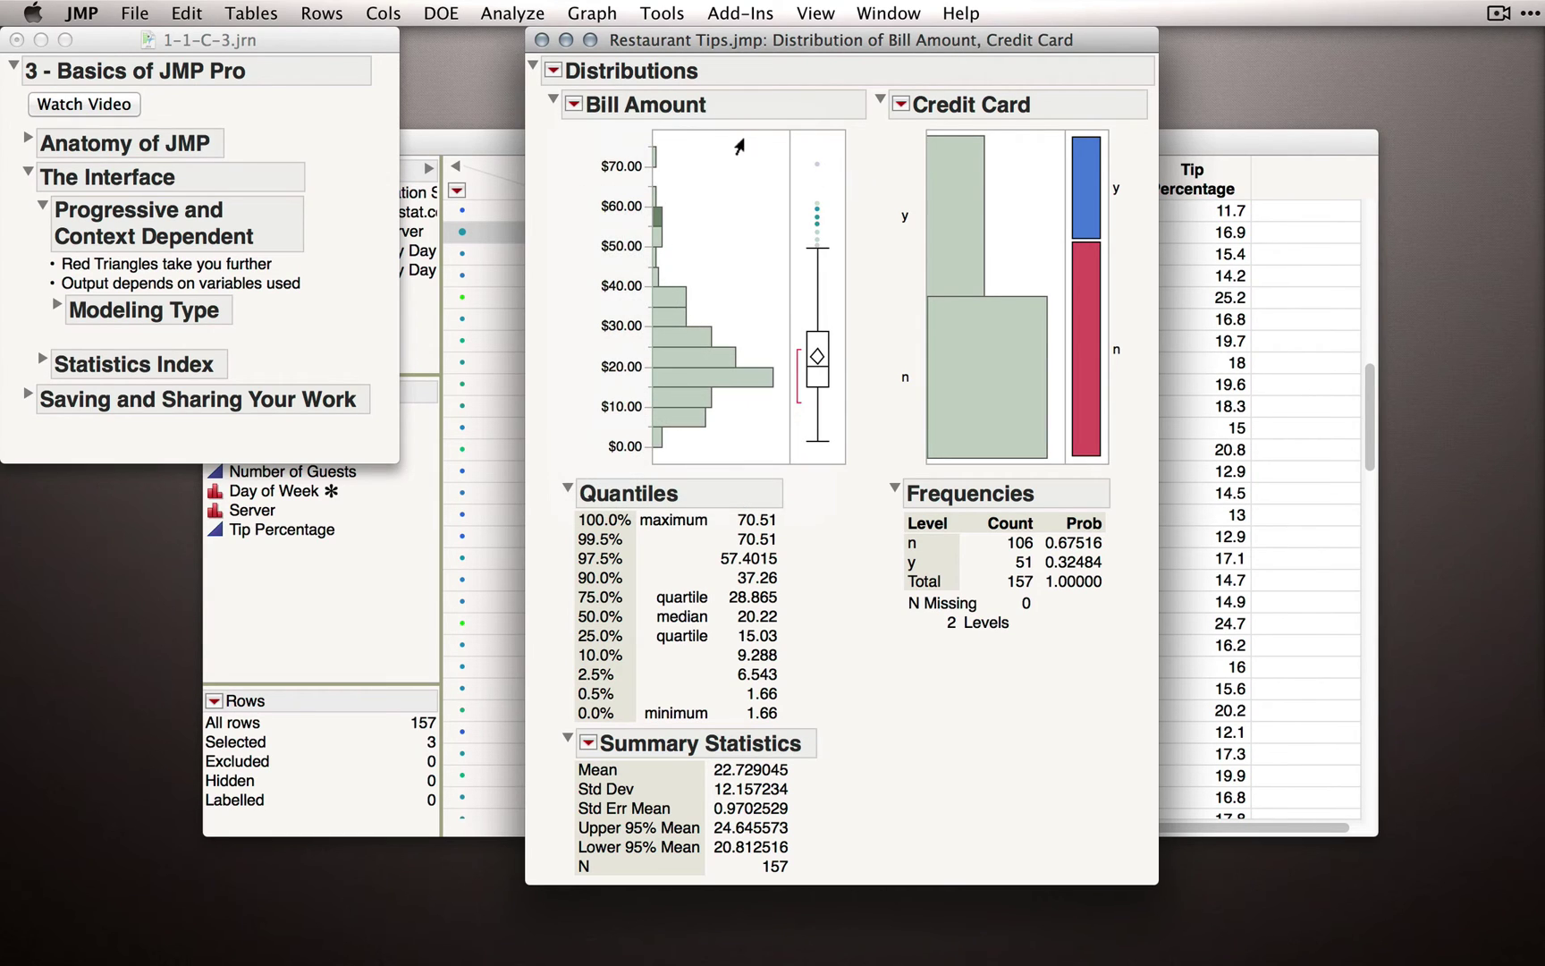
pyautogui.click(441, 12)
pyautogui.moveTo(507, 12)
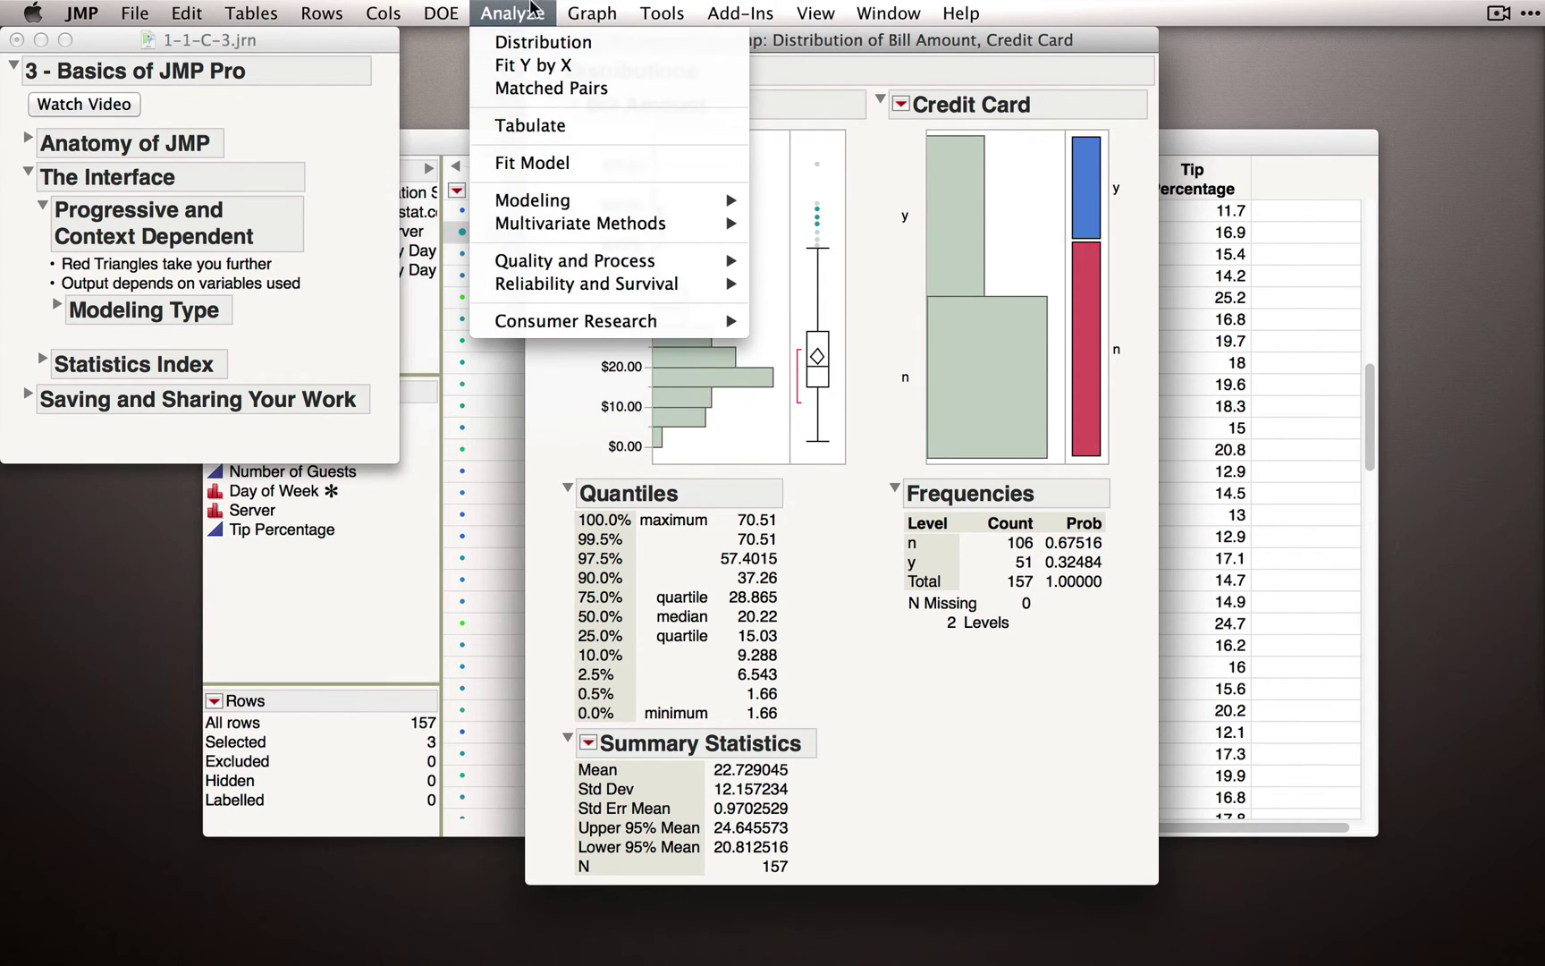
pyautogui.moveTo(718, 12)
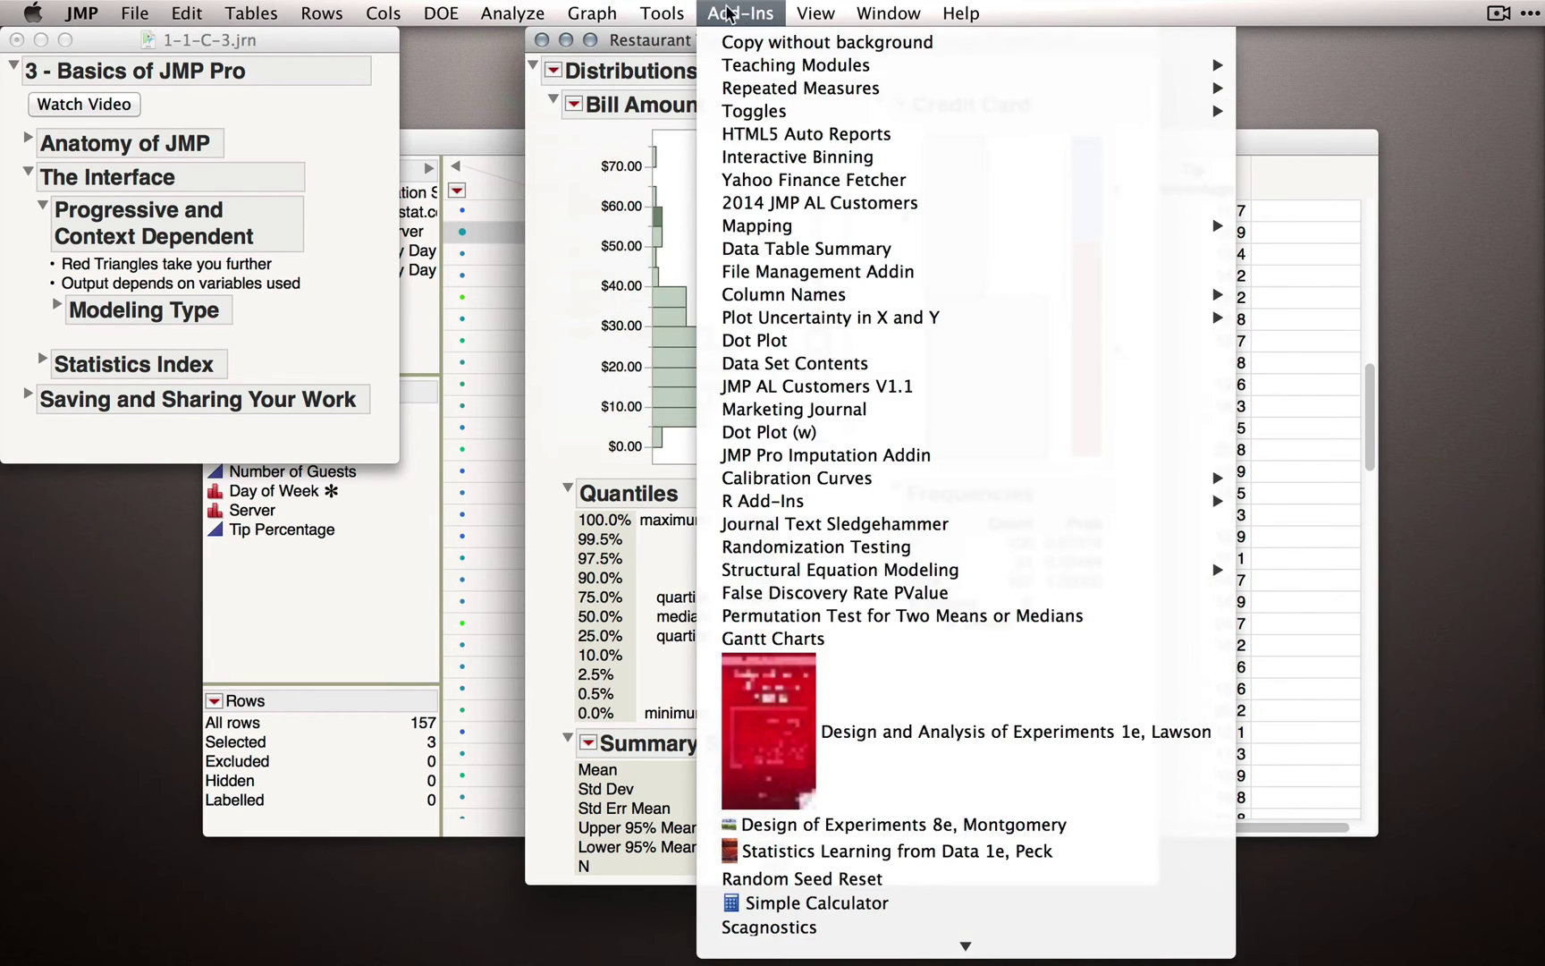
pyautogui.click(92, 226)
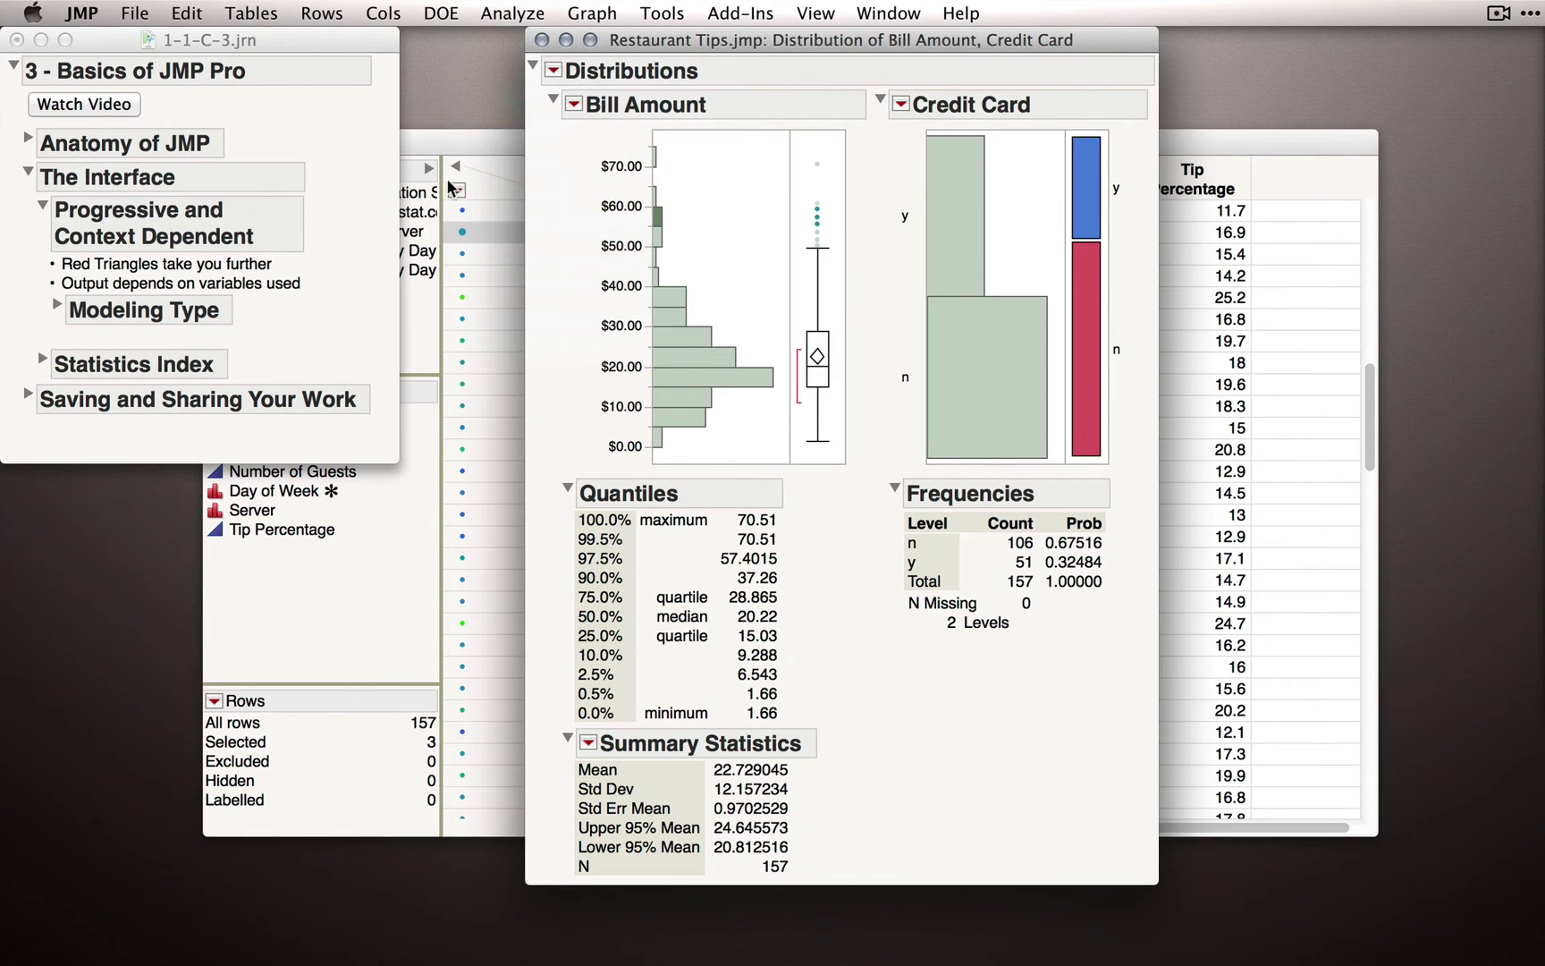
pyautogui.click(574, 104)
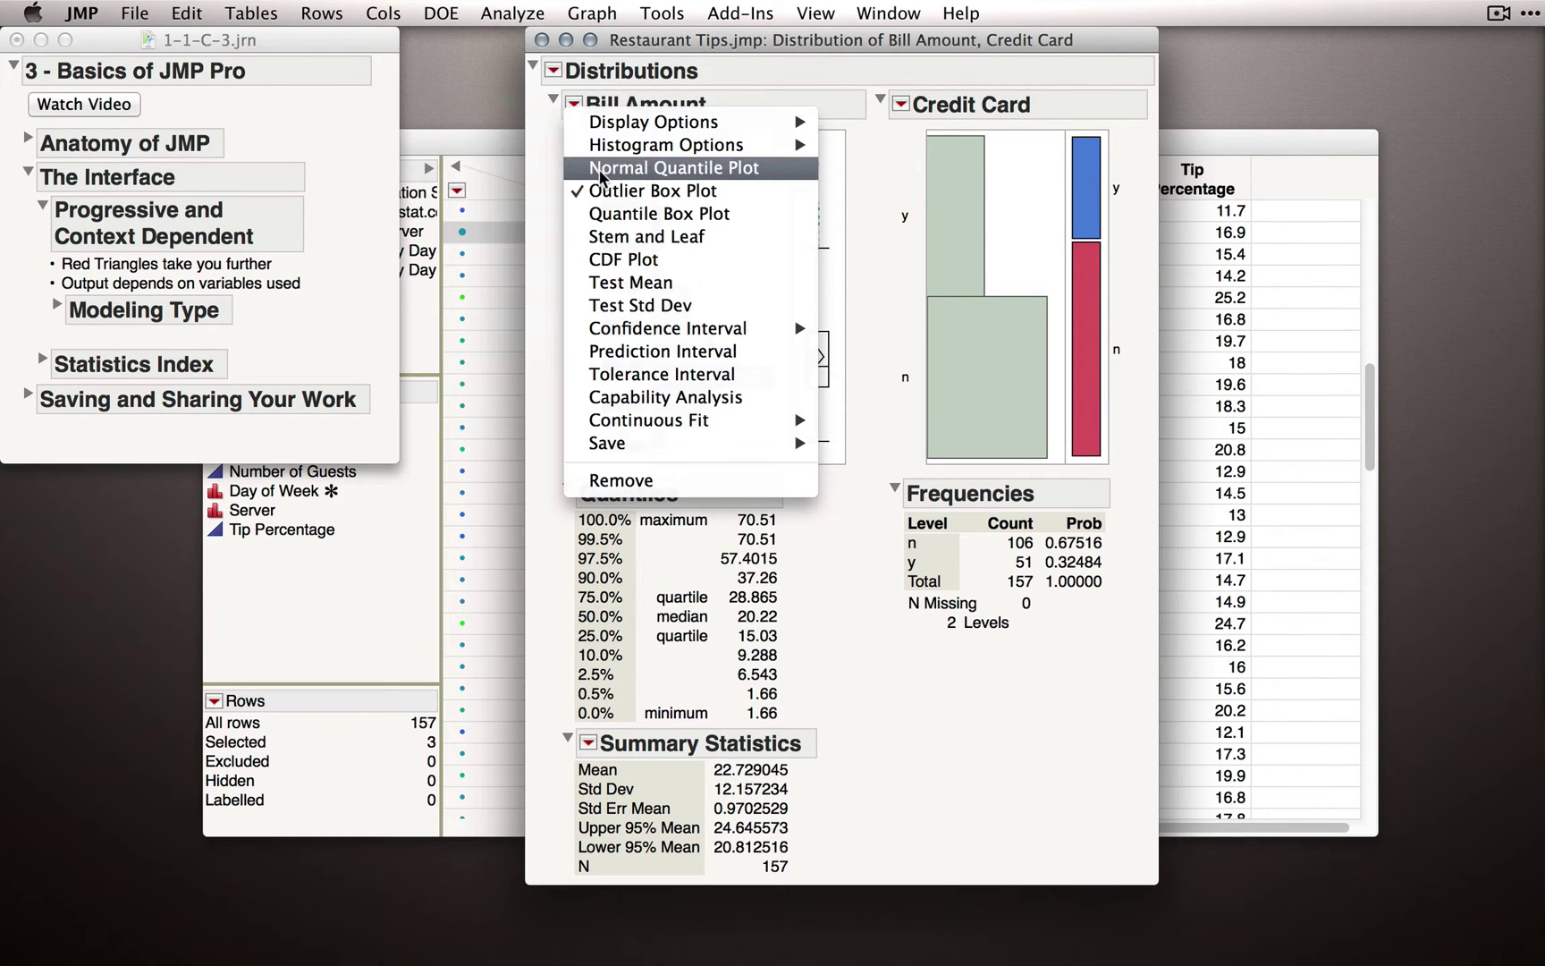
pyautogui.click(544, 154)
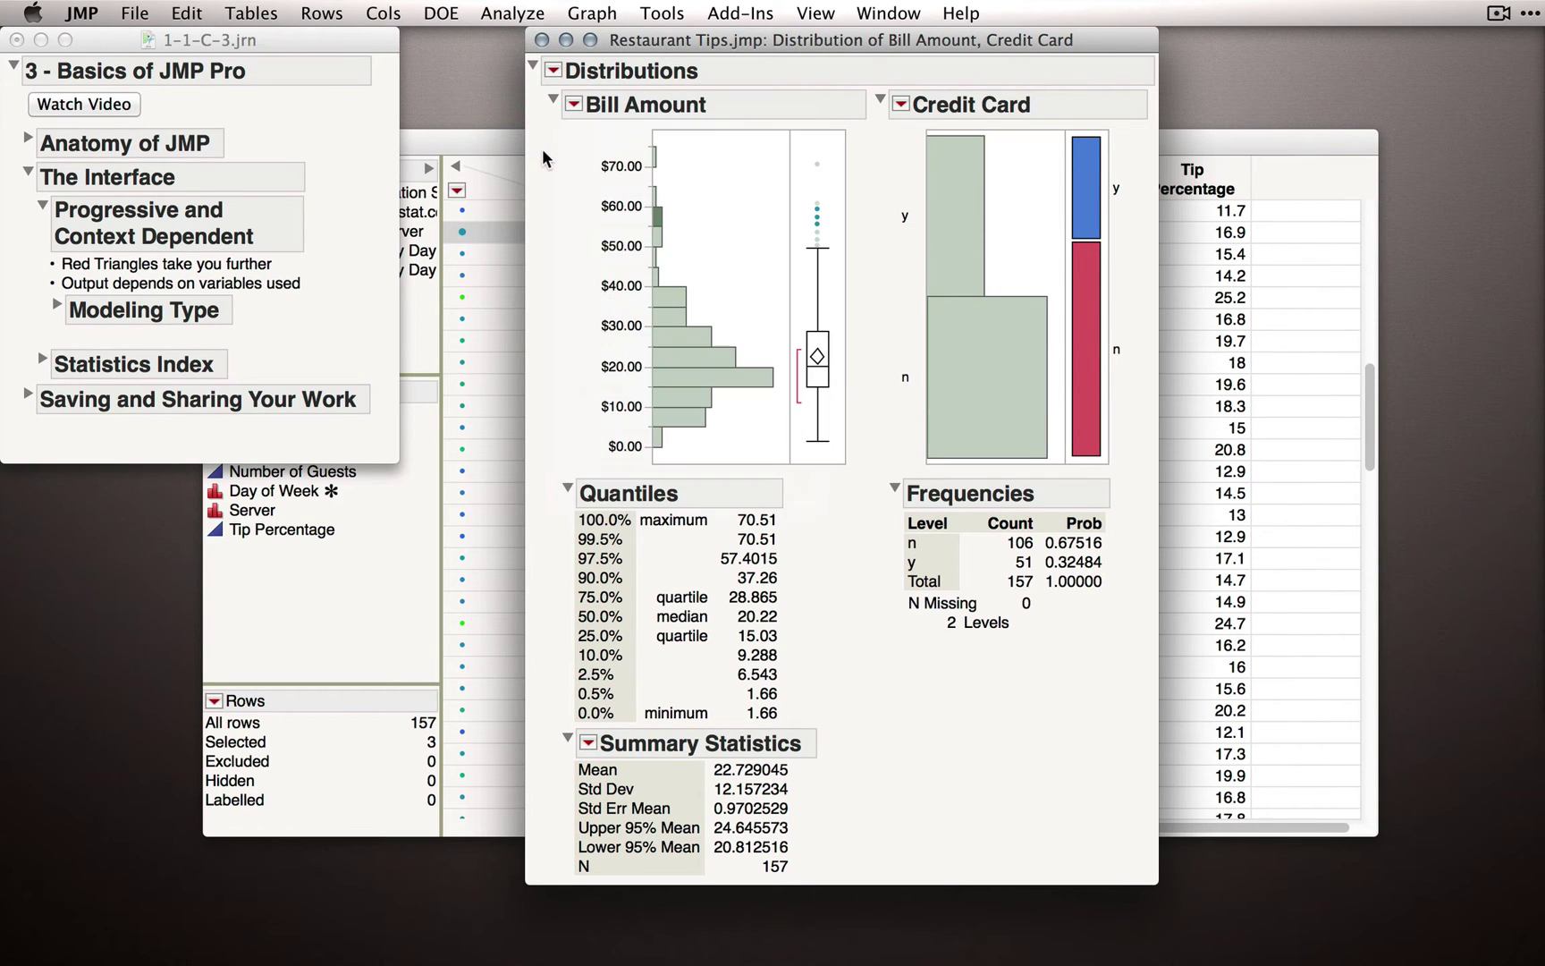
pyautogui.click(524, 12)
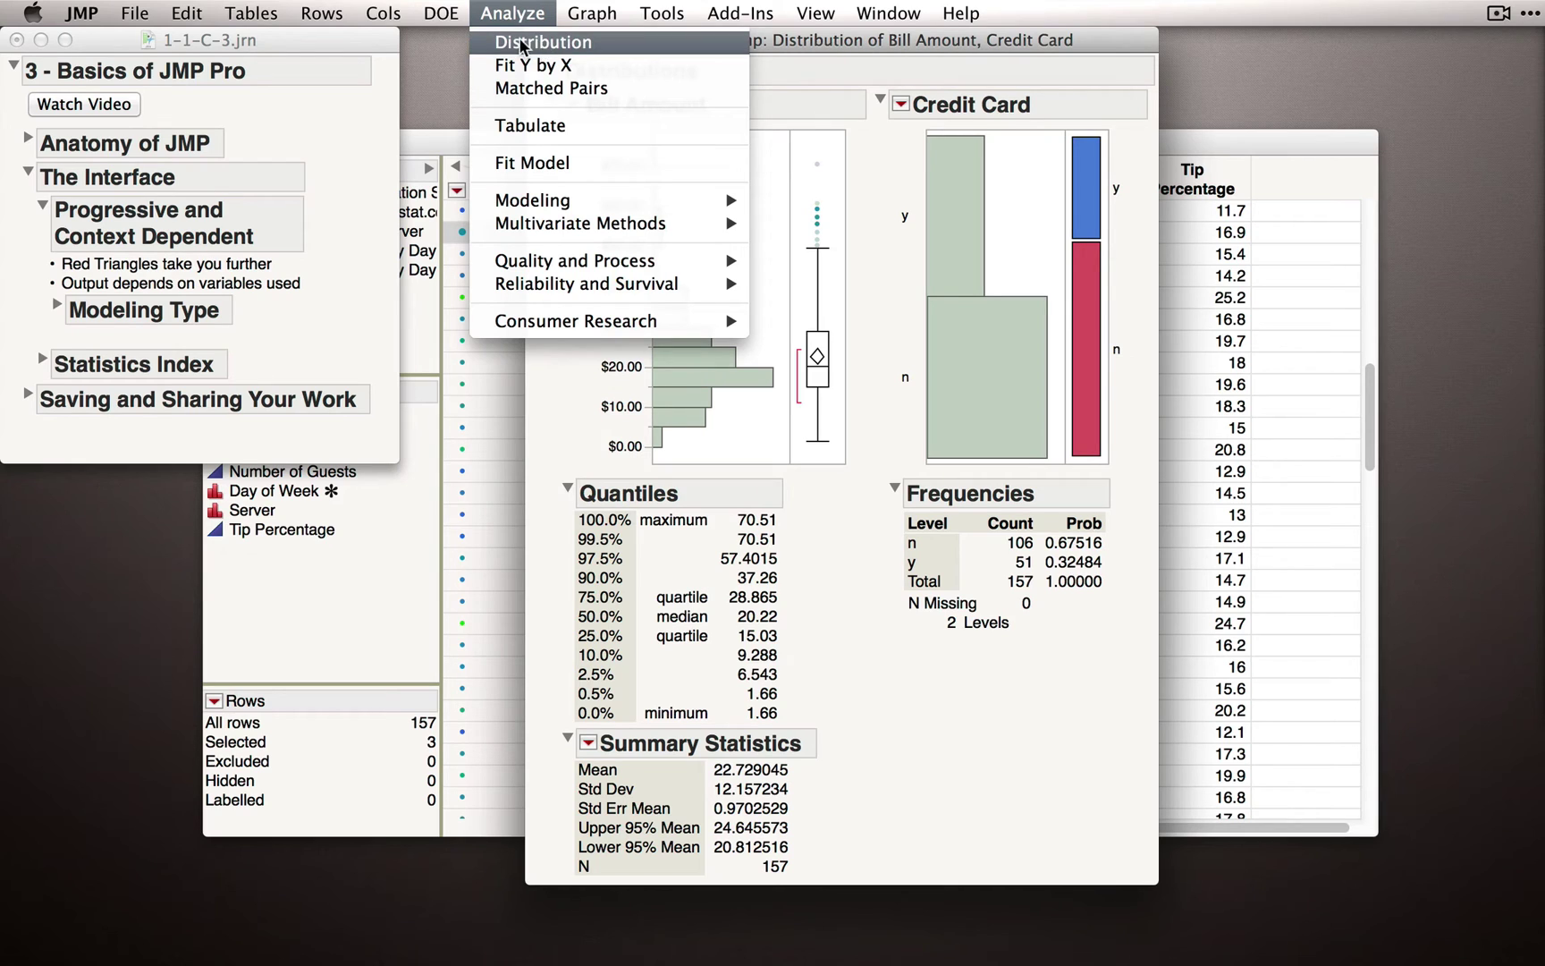
pyautogui.click(797, 81)
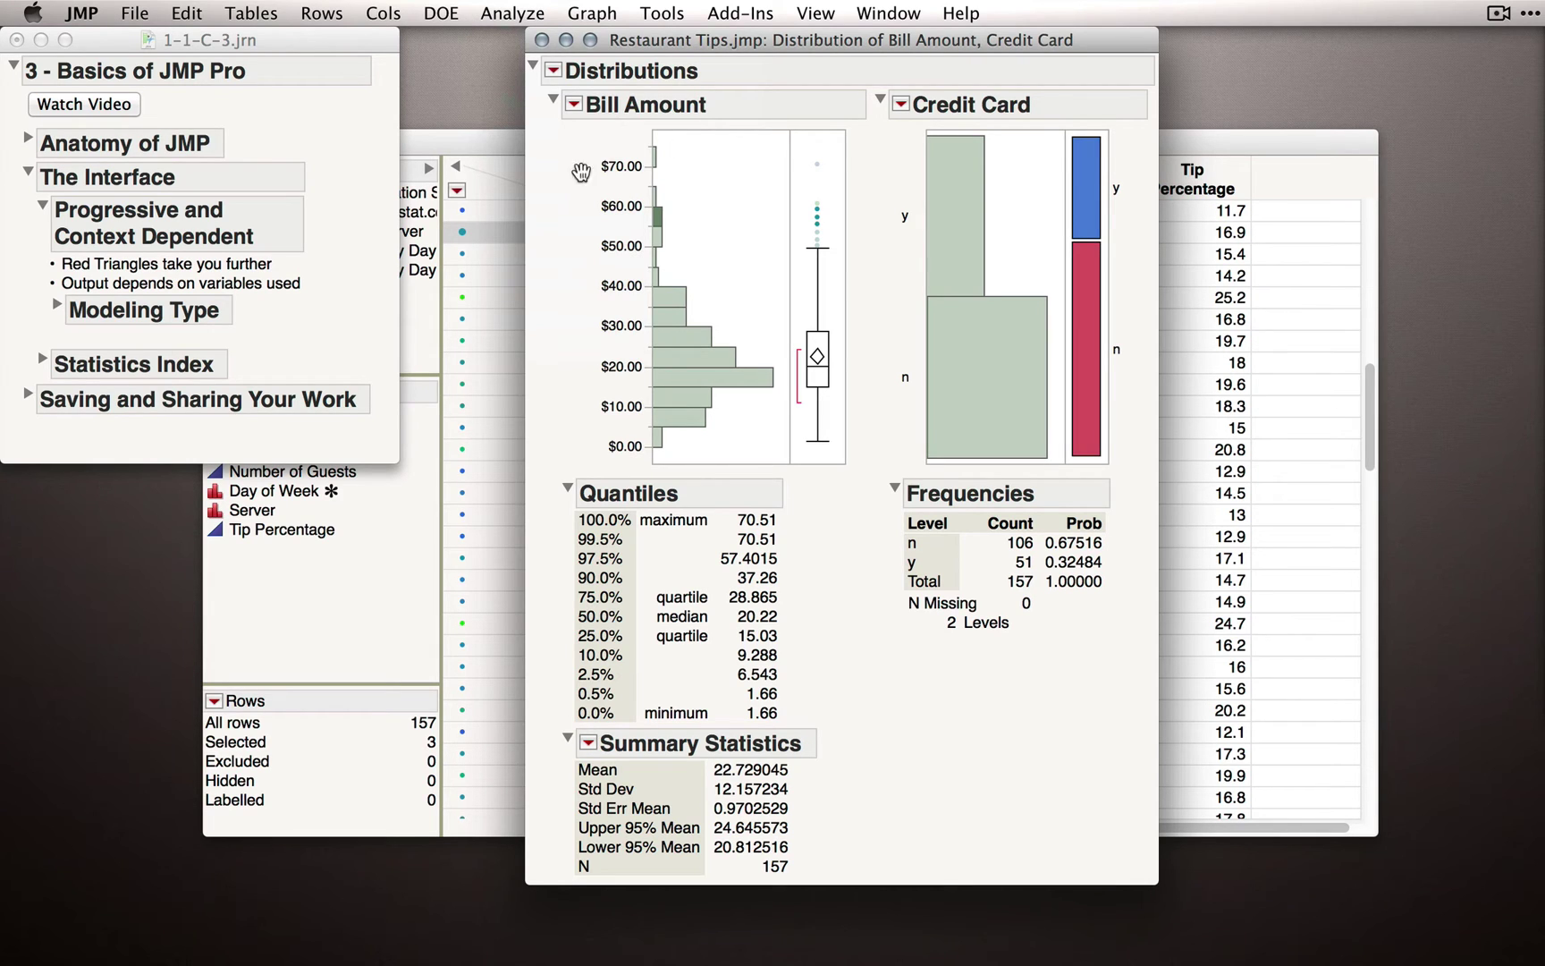
# - Expand the Statistics Index topic in the journal to reveal its three explanatory notes
pyautogui.click(111, 367)
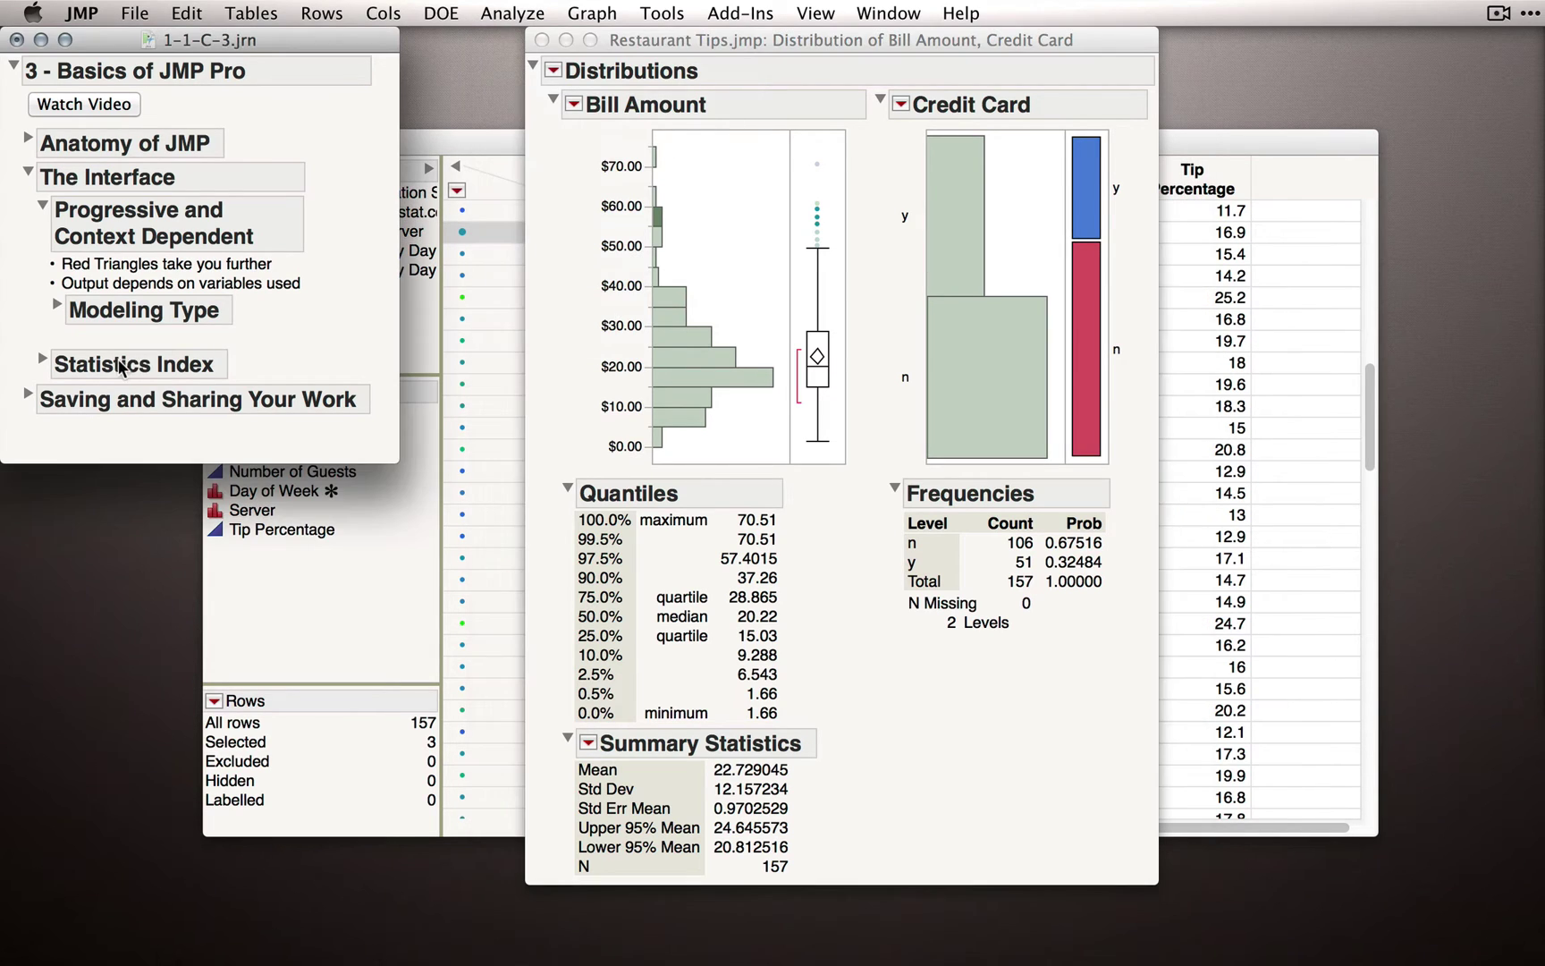
pyautogui.click(41, 366)
pyautogui.scroll(-3, 164, 363)
# - Open Help > Statistics Index, type 'norm', and show the normal quantile plot definition
pyautogui.click(961, 15)
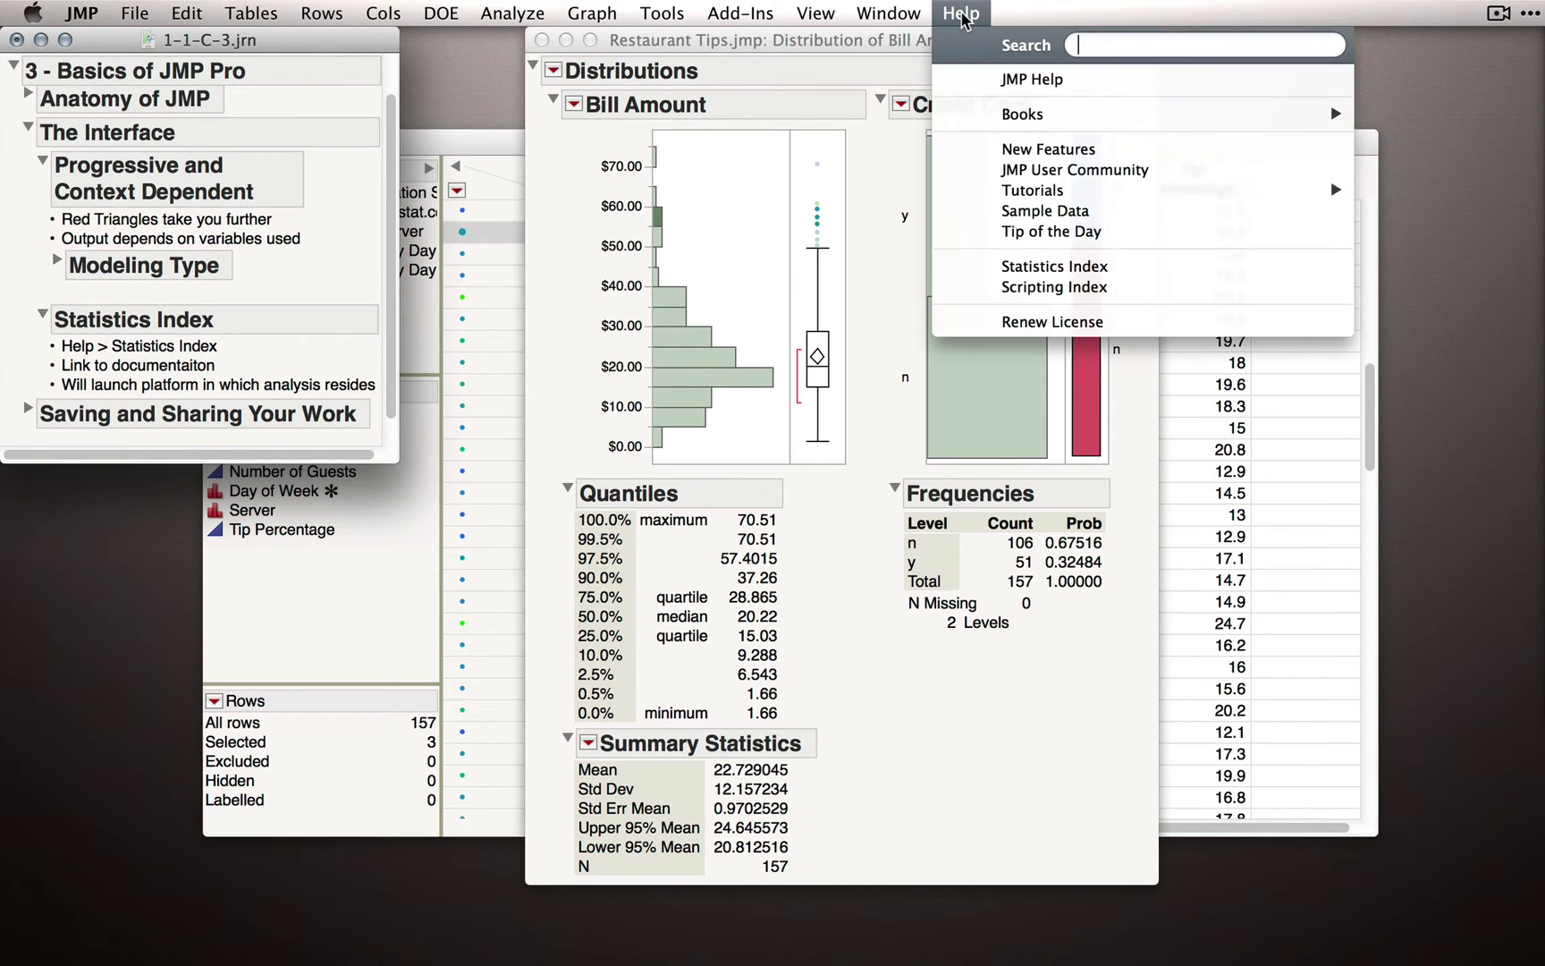
pyautogui.click(1008, 267)
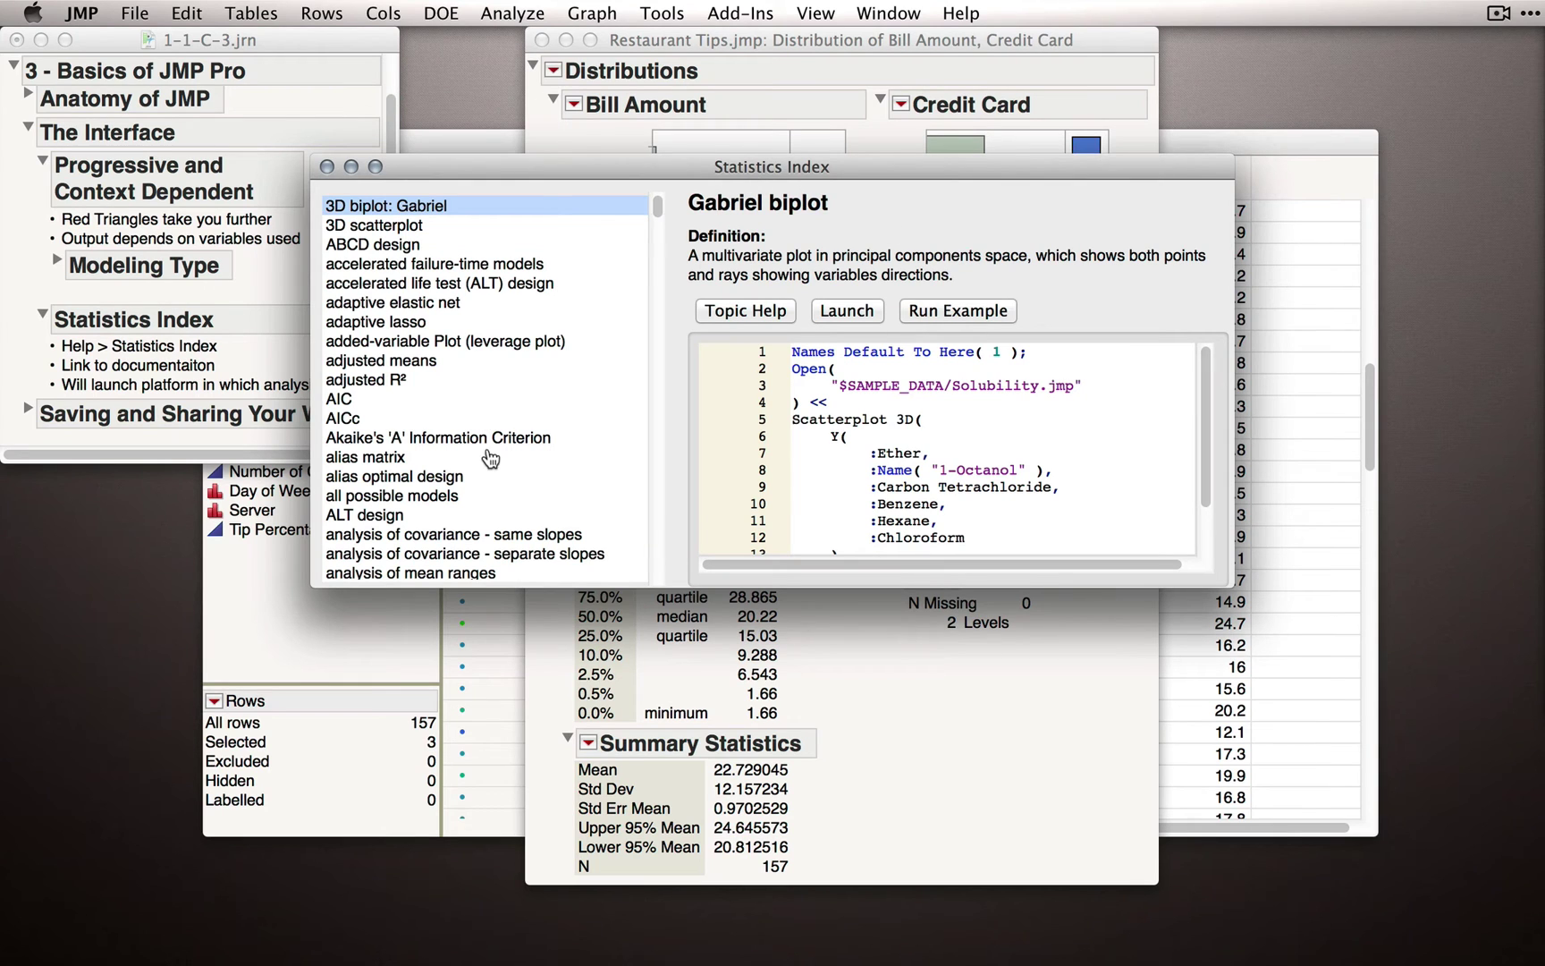
pyautogui.scroll(-10, 490, 458)
pyautogui.scroll(-15, 490, 458)
pyautogui.scroll(-8, 490, 458)
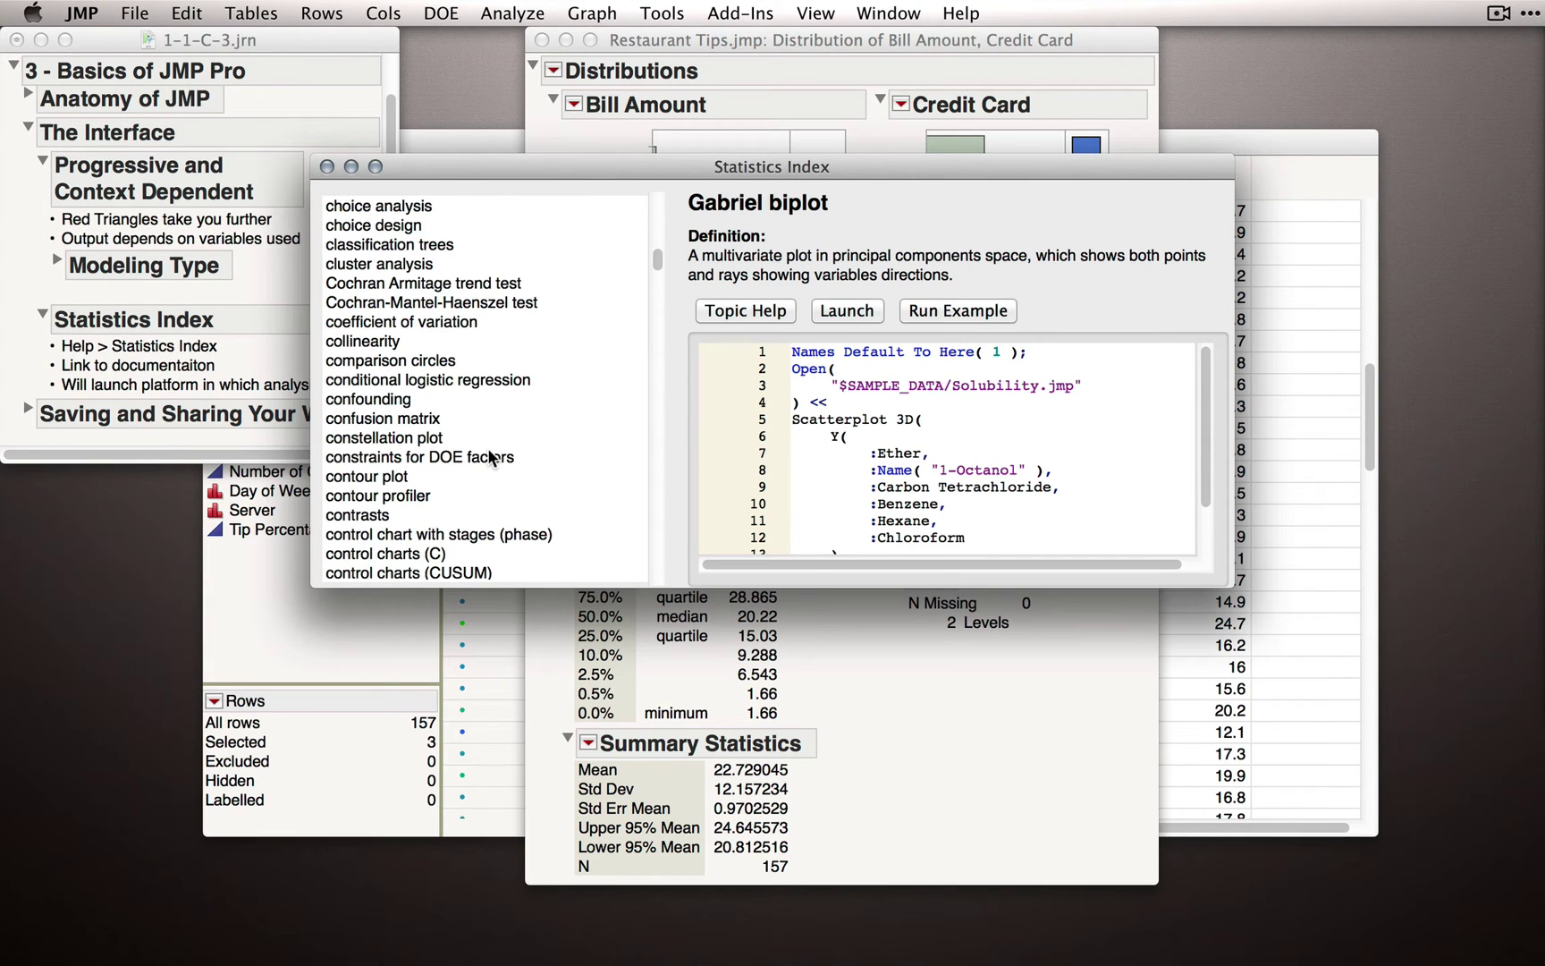
pyautogui.click(490, 458)
pyautogui.write('norm')
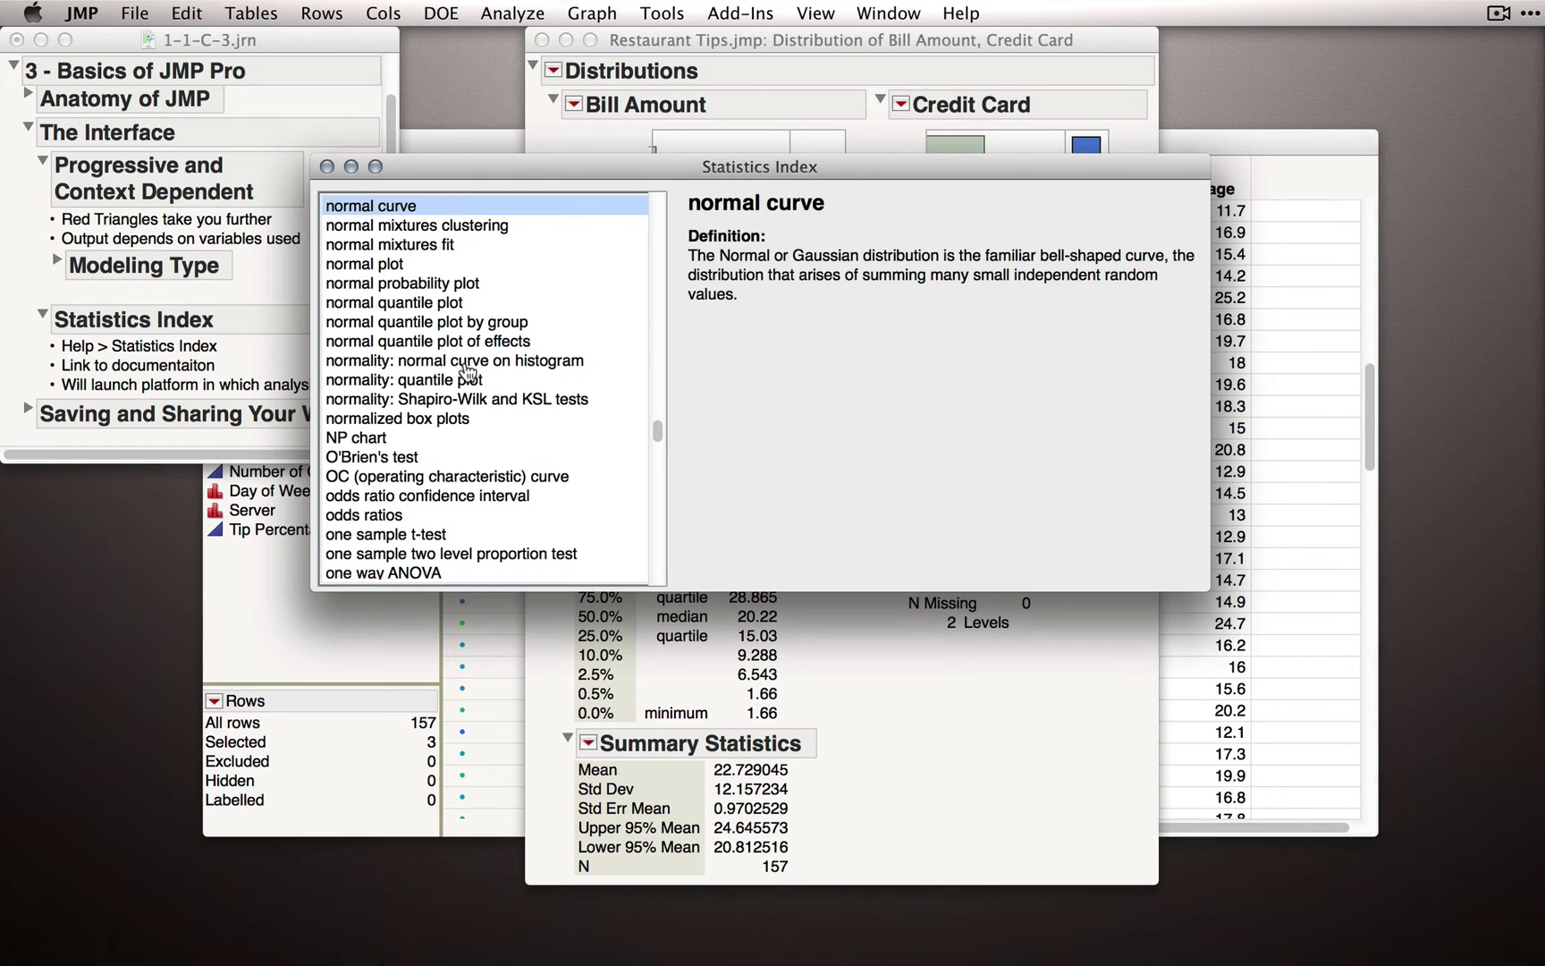
pyautogui.click(422, 305)
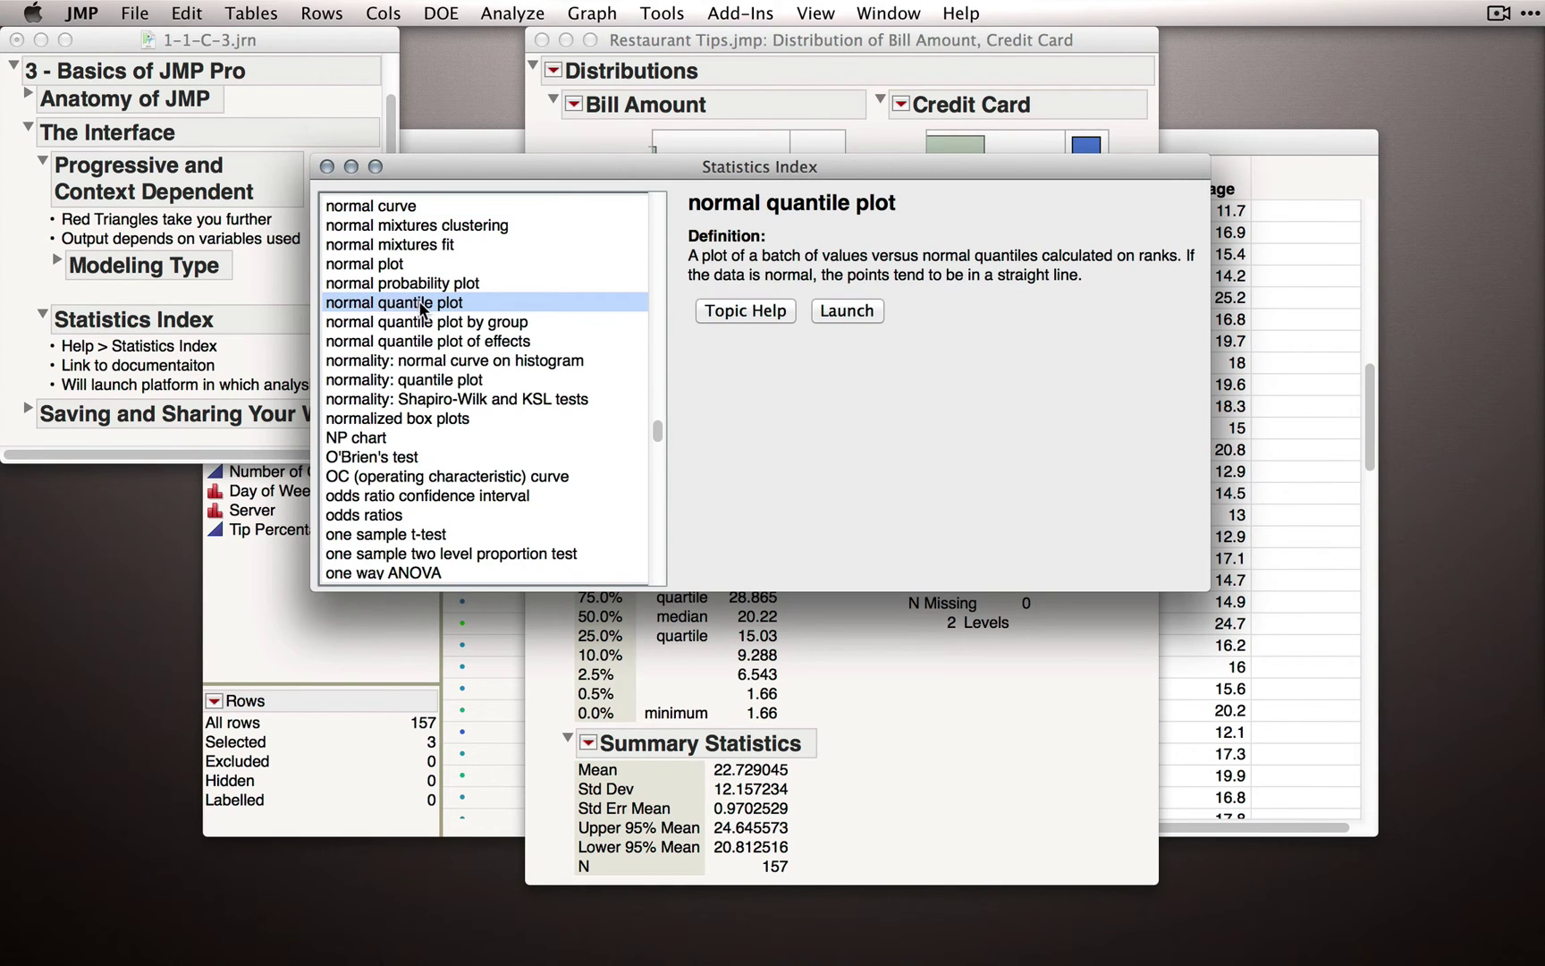
pyautogui.click(752, 317)
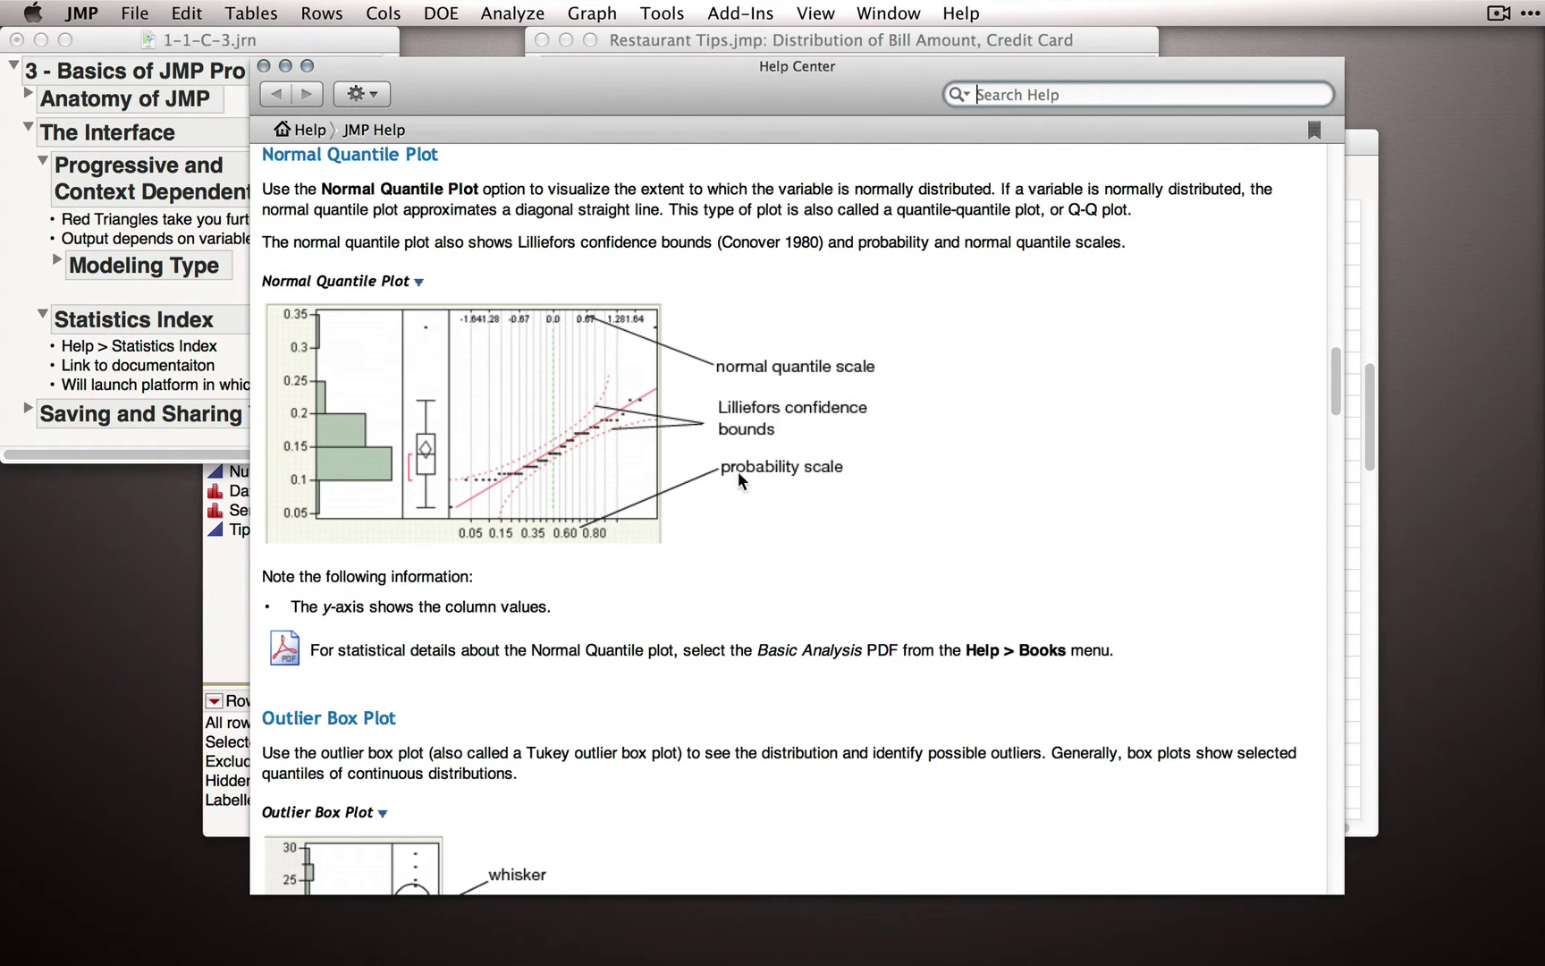
pyautogui.click(264, 66)
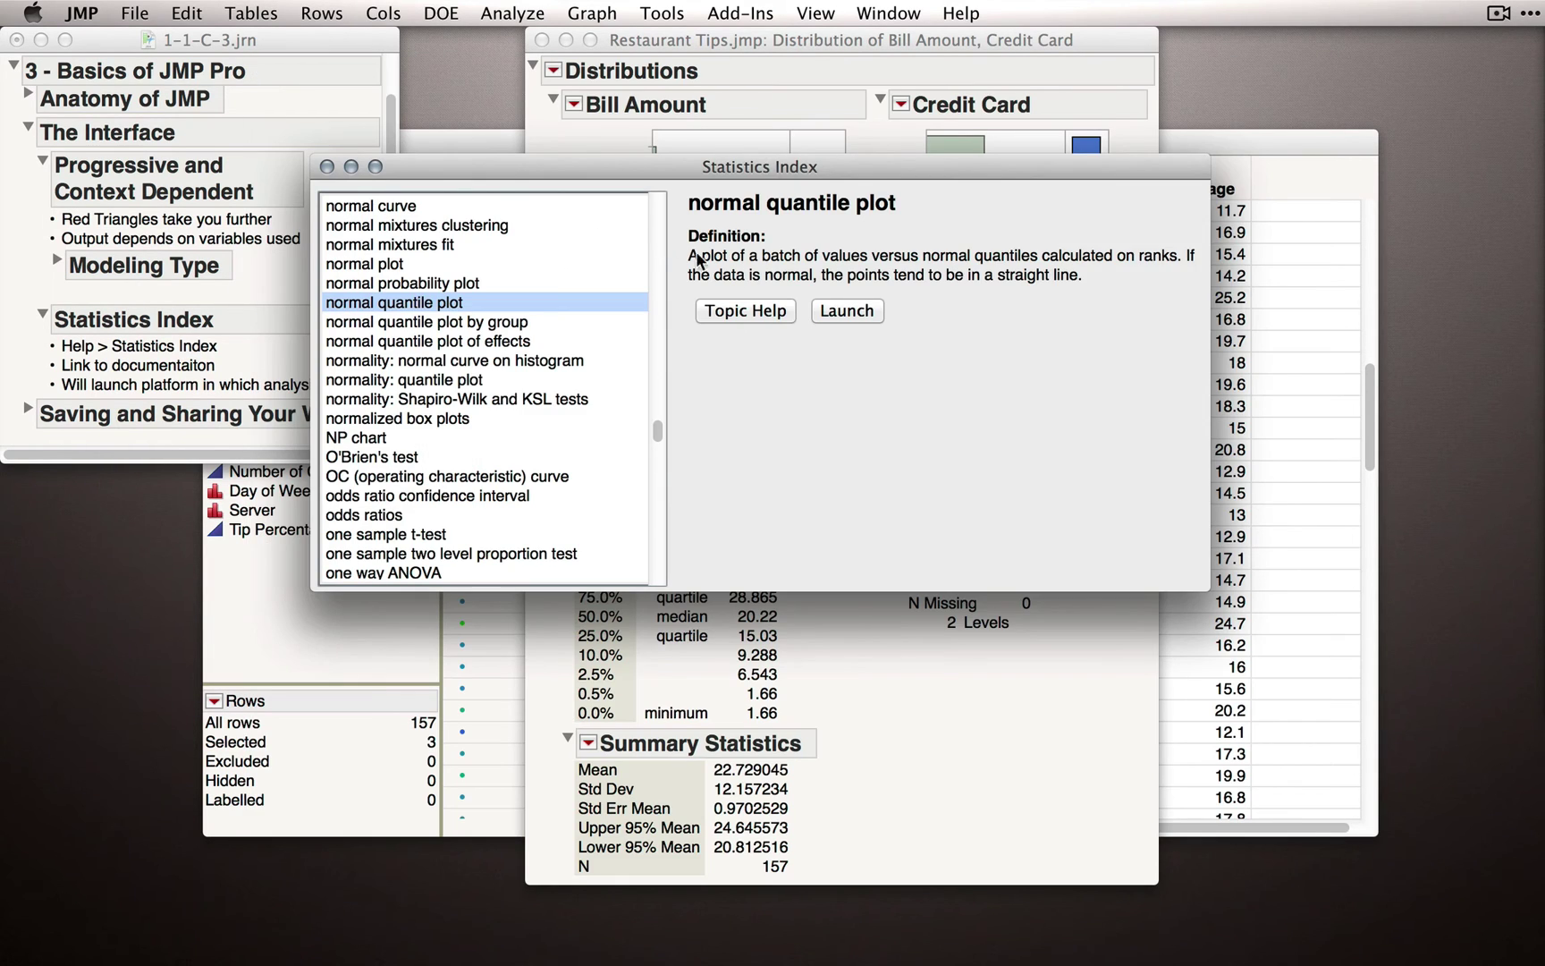
pyautogui.click(854, 311)
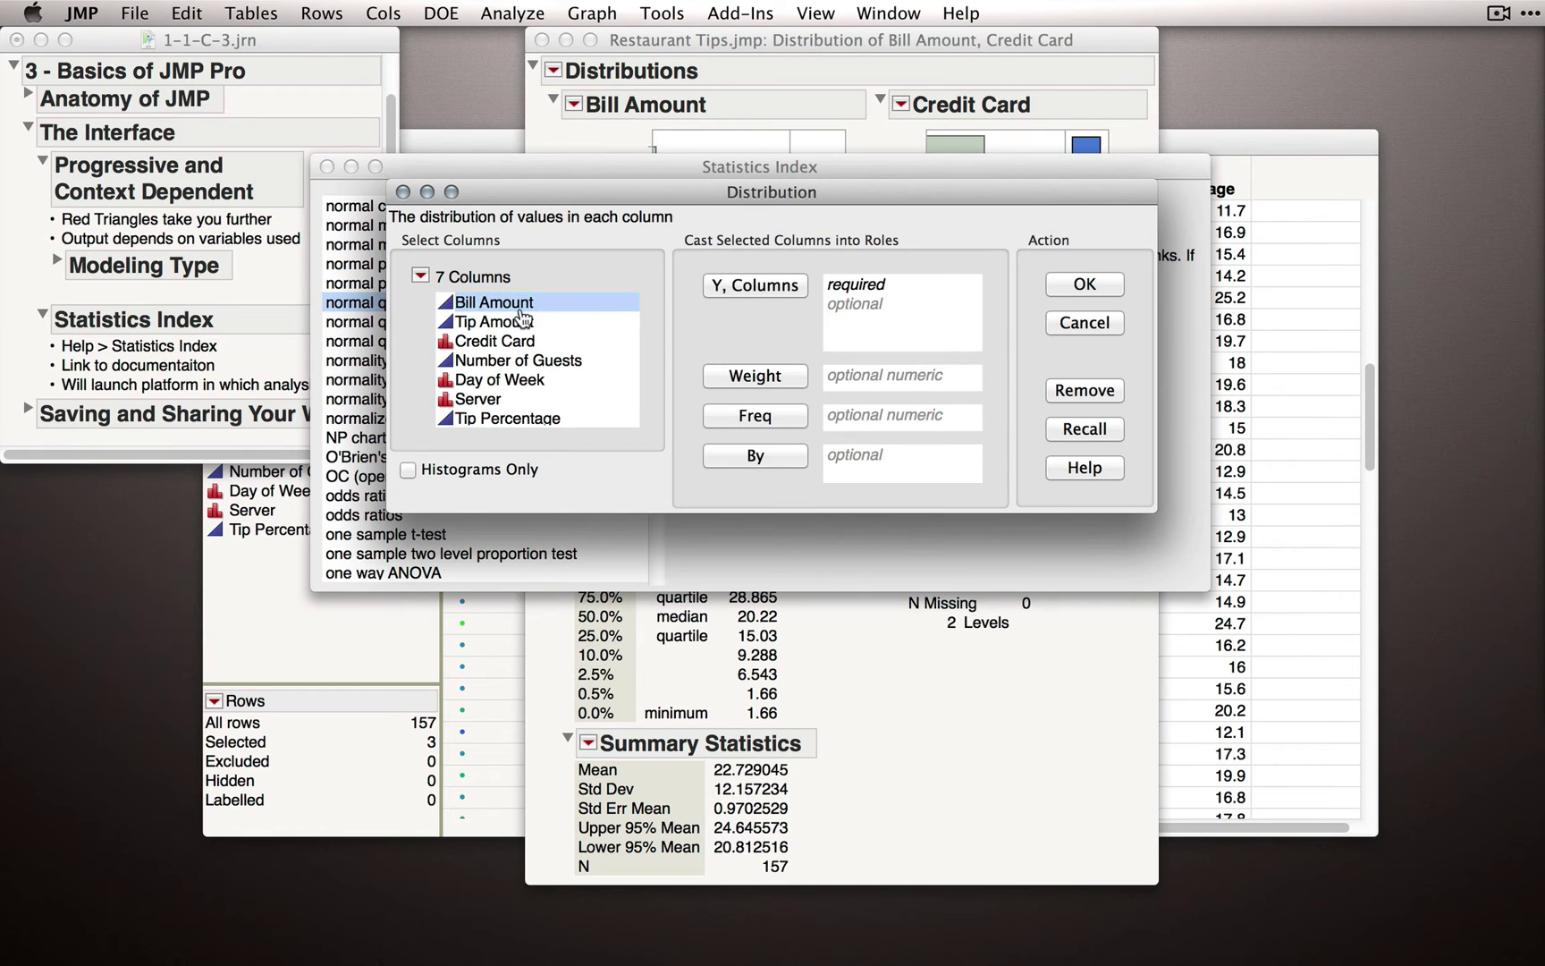
pyautogui.click(747, 295)
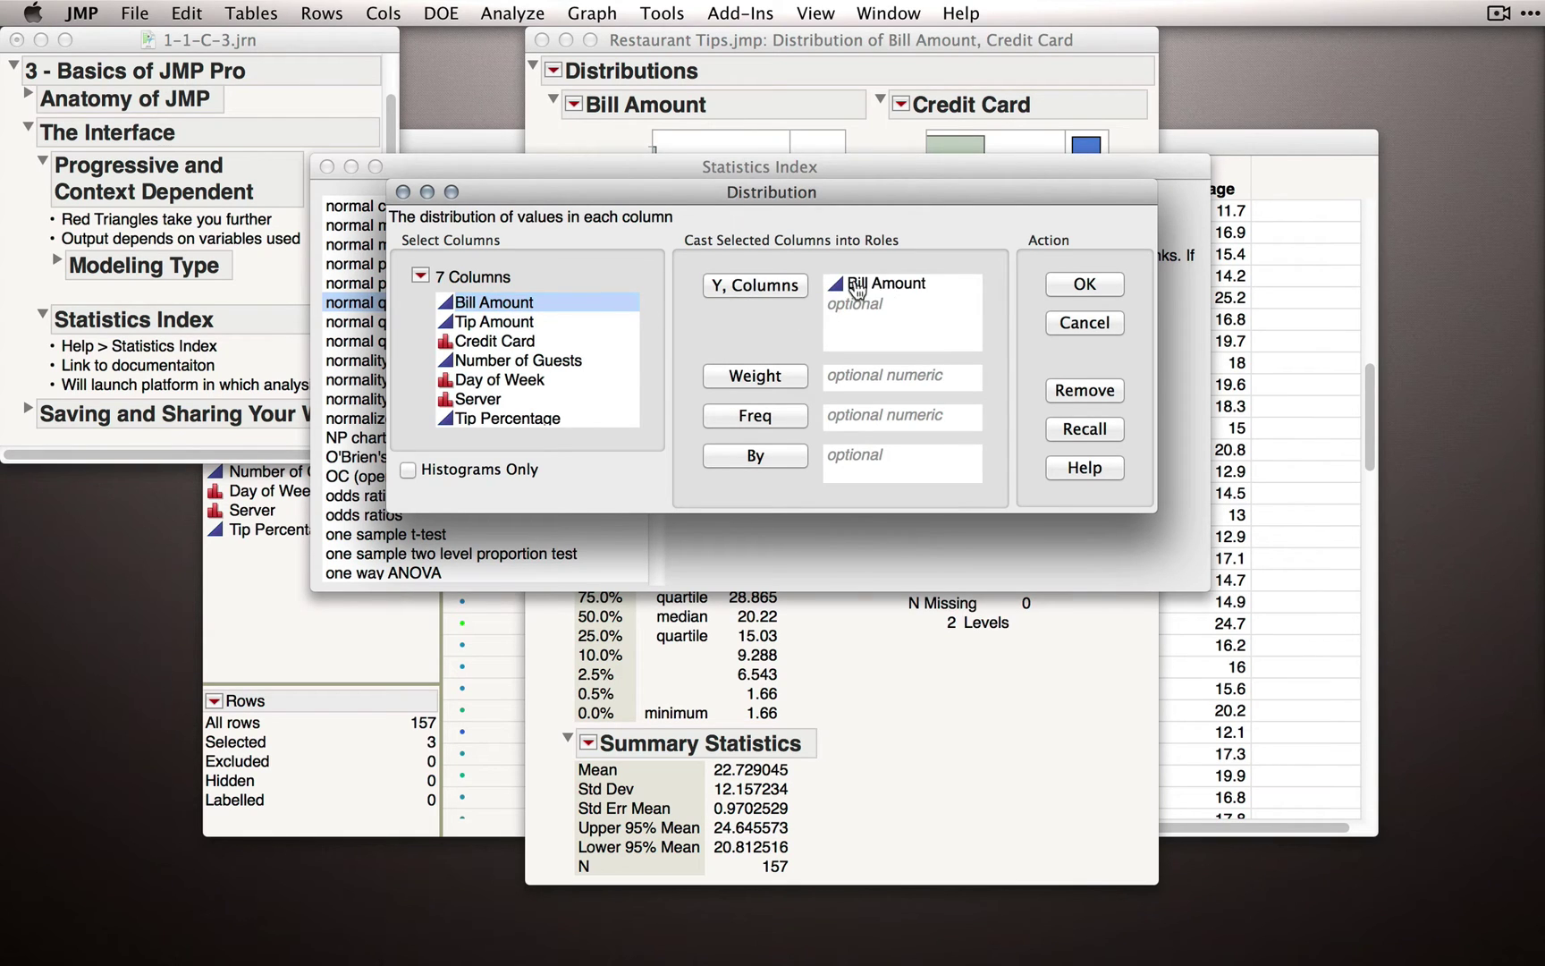
pyautogui.click(1082, 284)
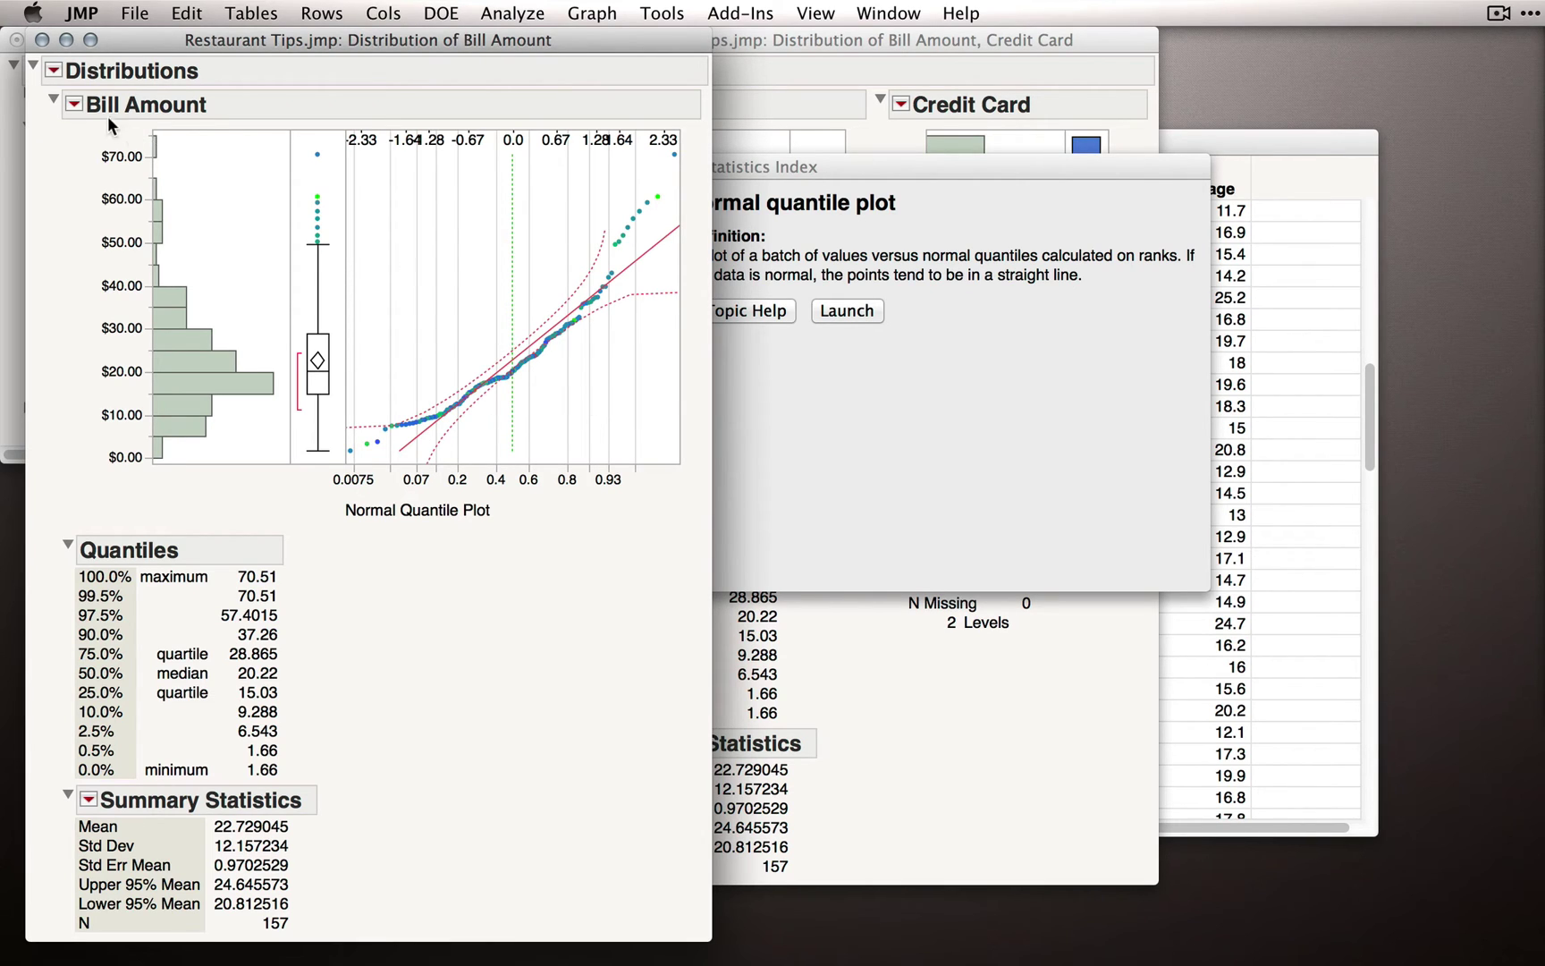
pyautogui.click(74, 105)
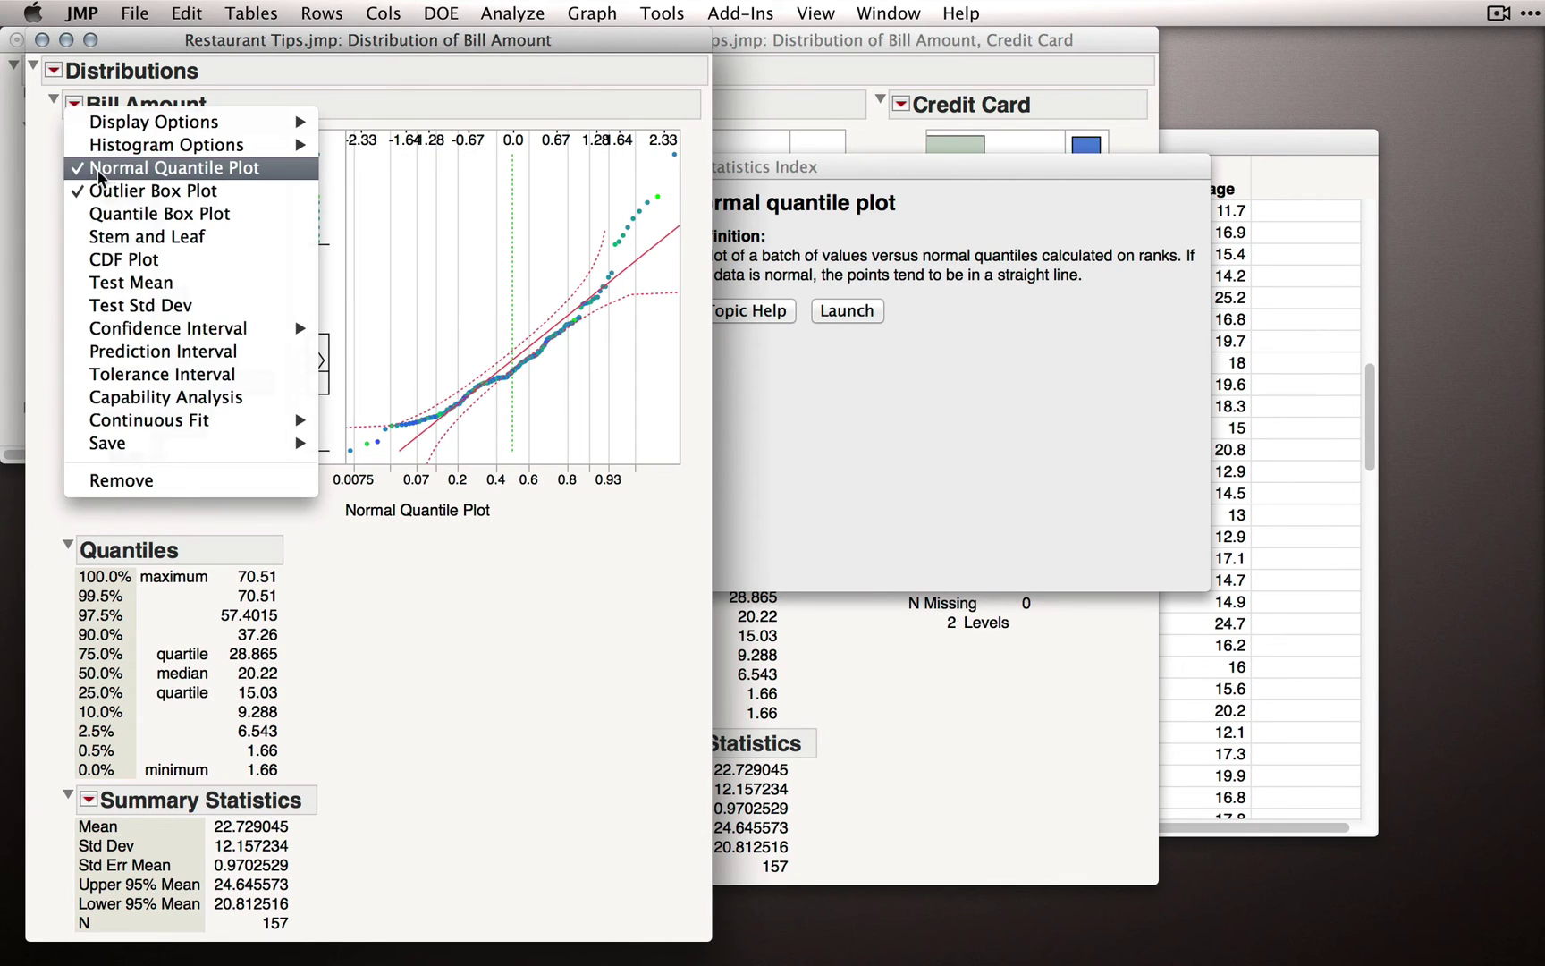
pyautogui.click(437, 200)
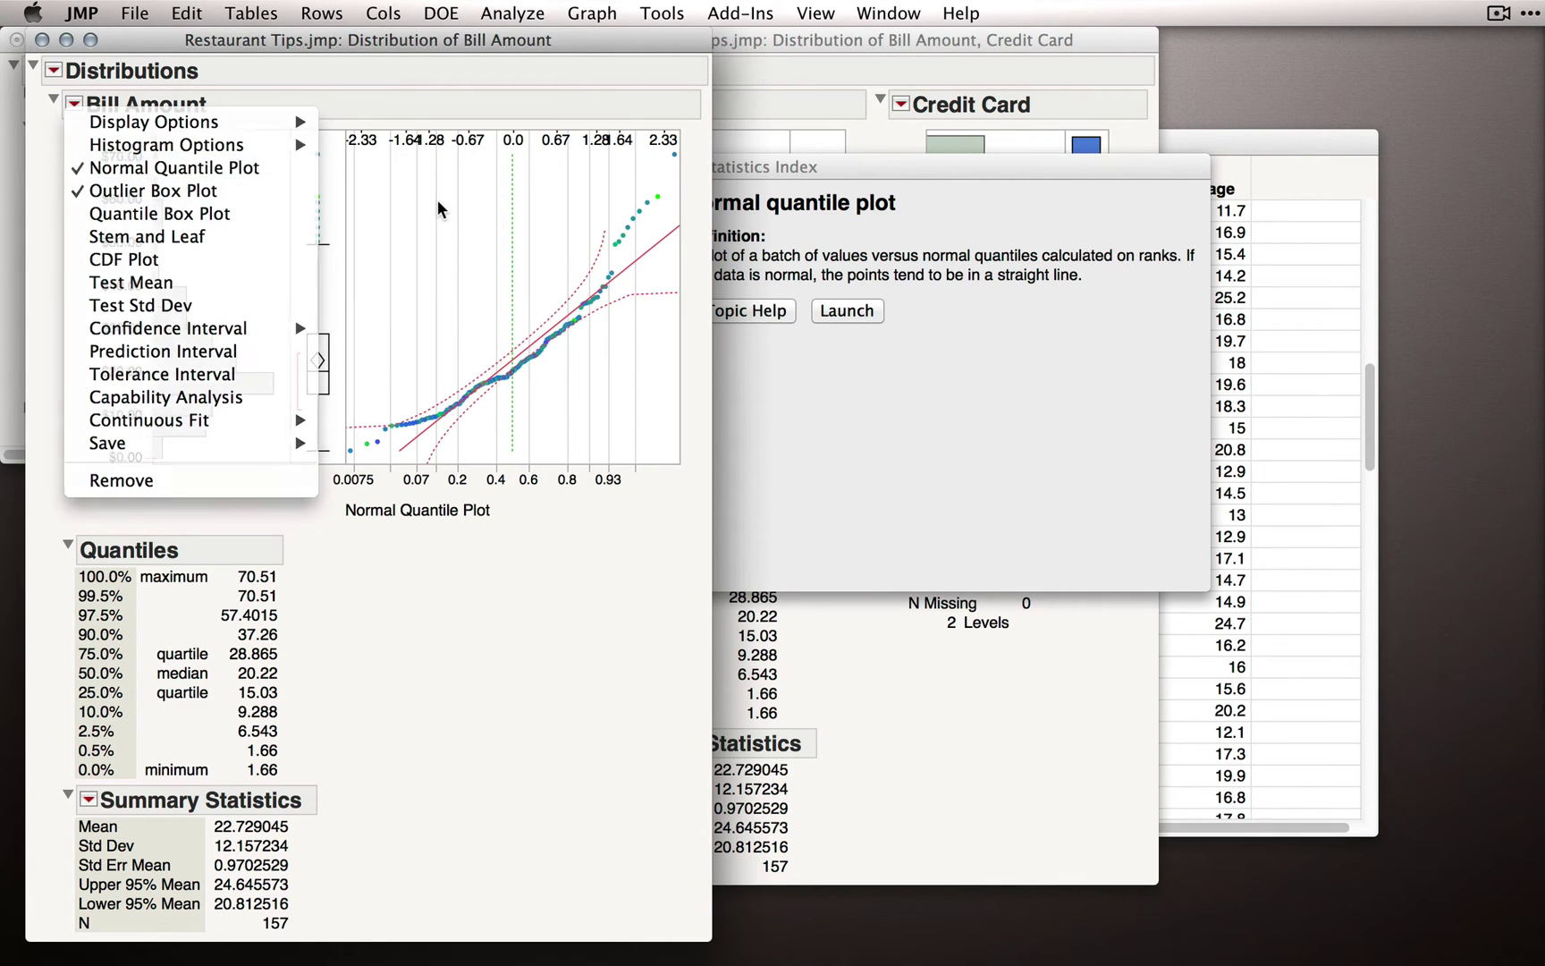
pyautogui.click(42, 39)
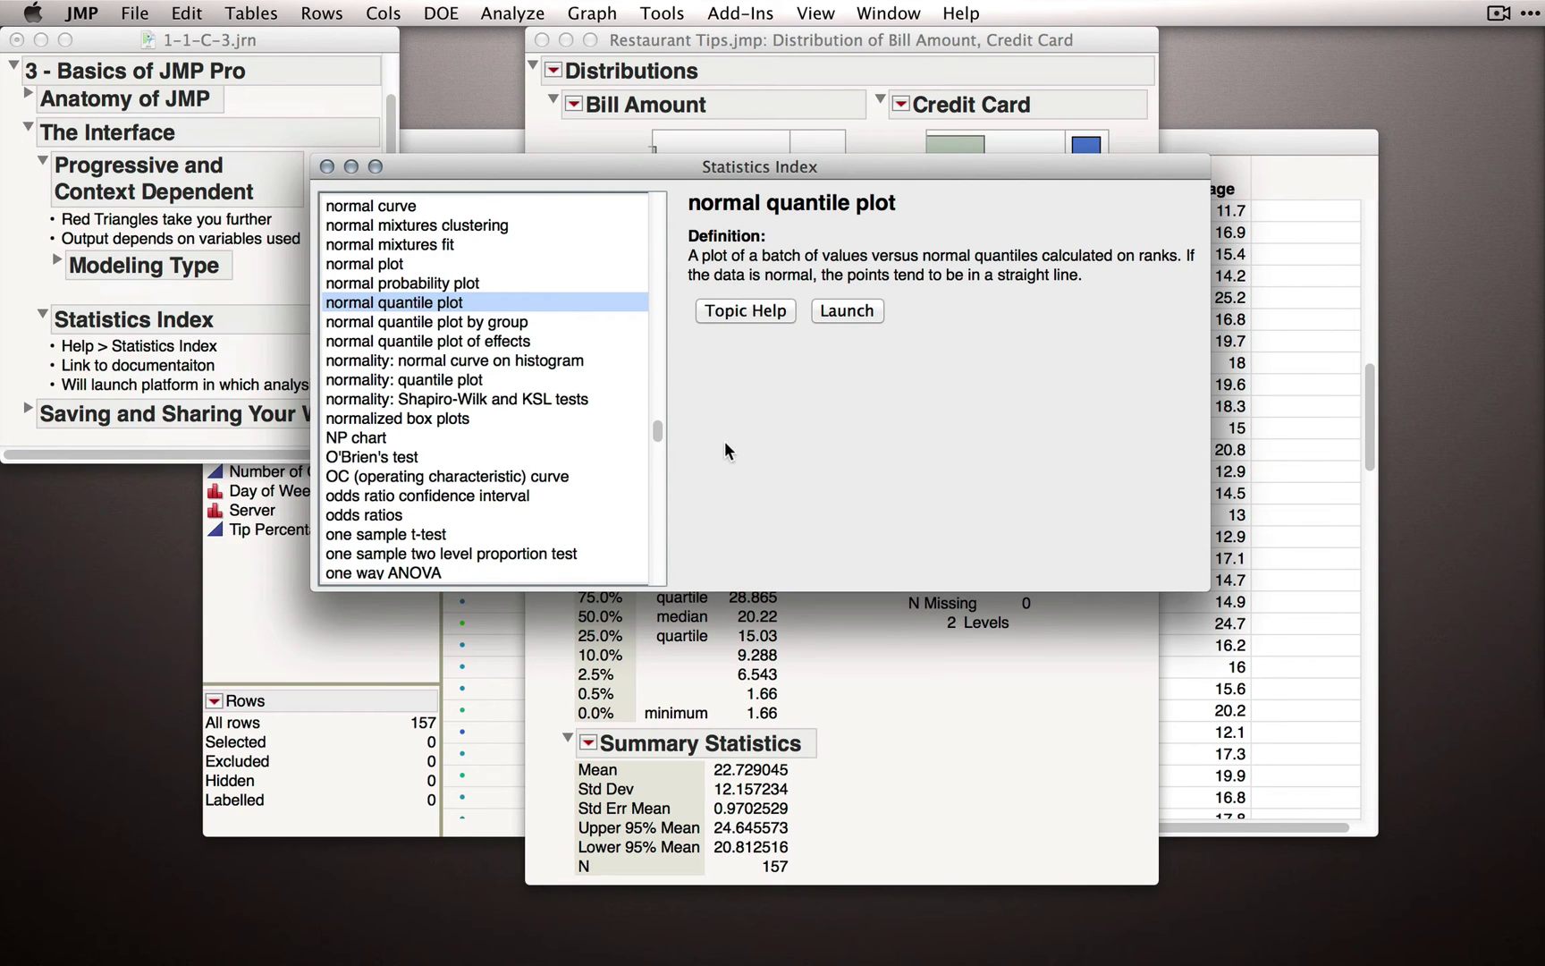
# - Close the Statistics Index and use the help tool on the outlier box plot to open its help page
pyautogui.click(327, 167)
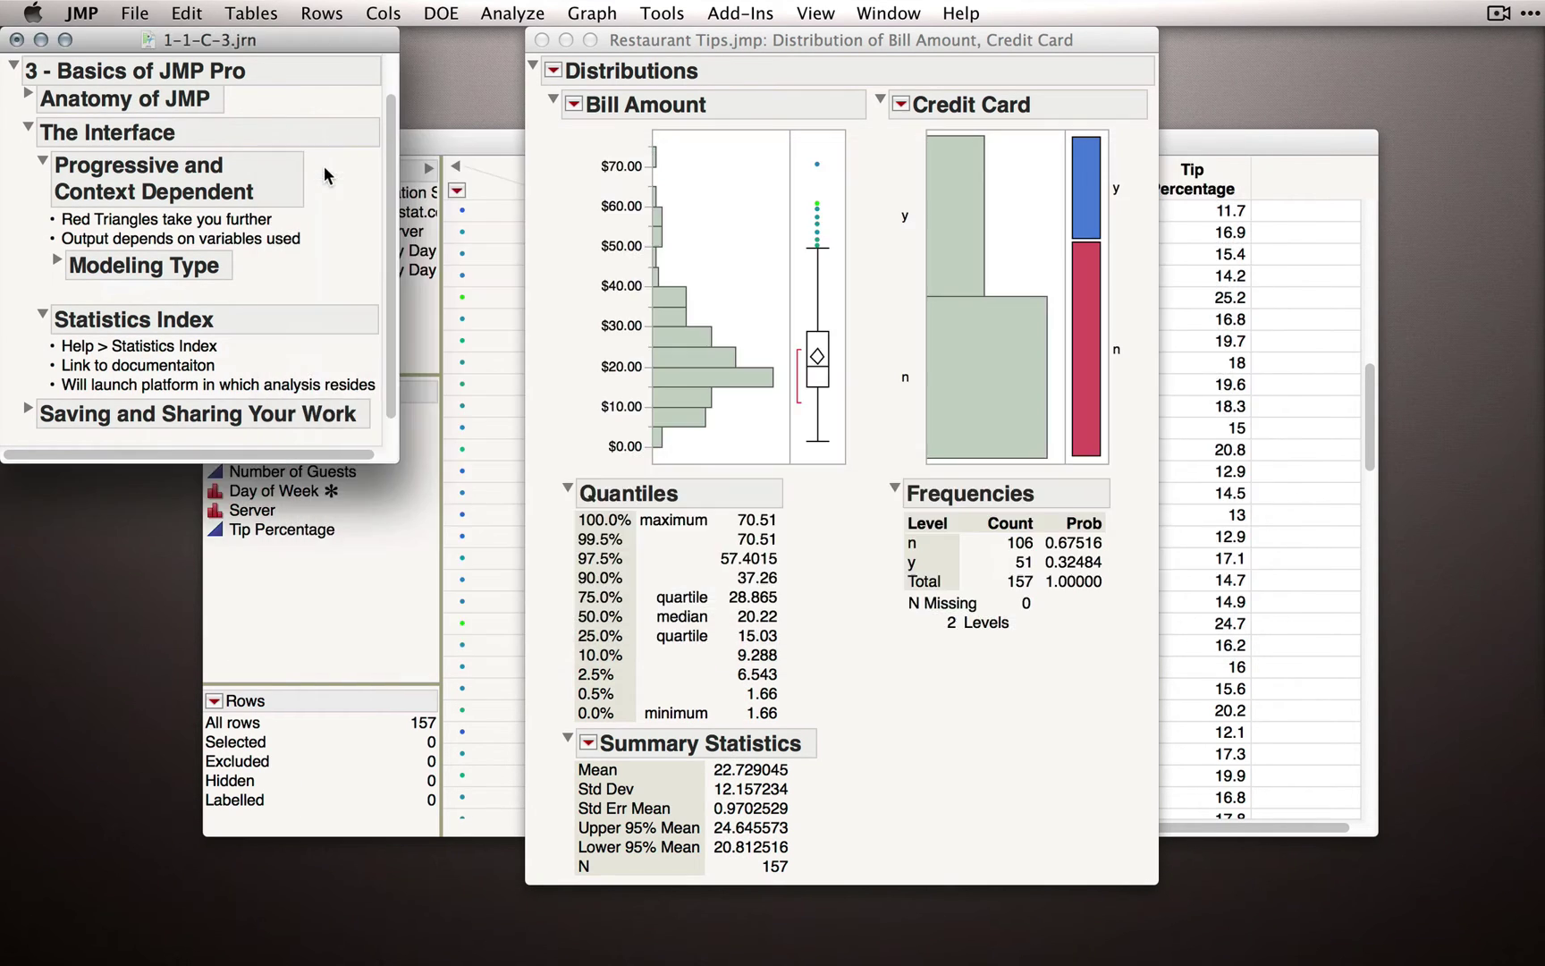
pyautogui.click(737, 247)
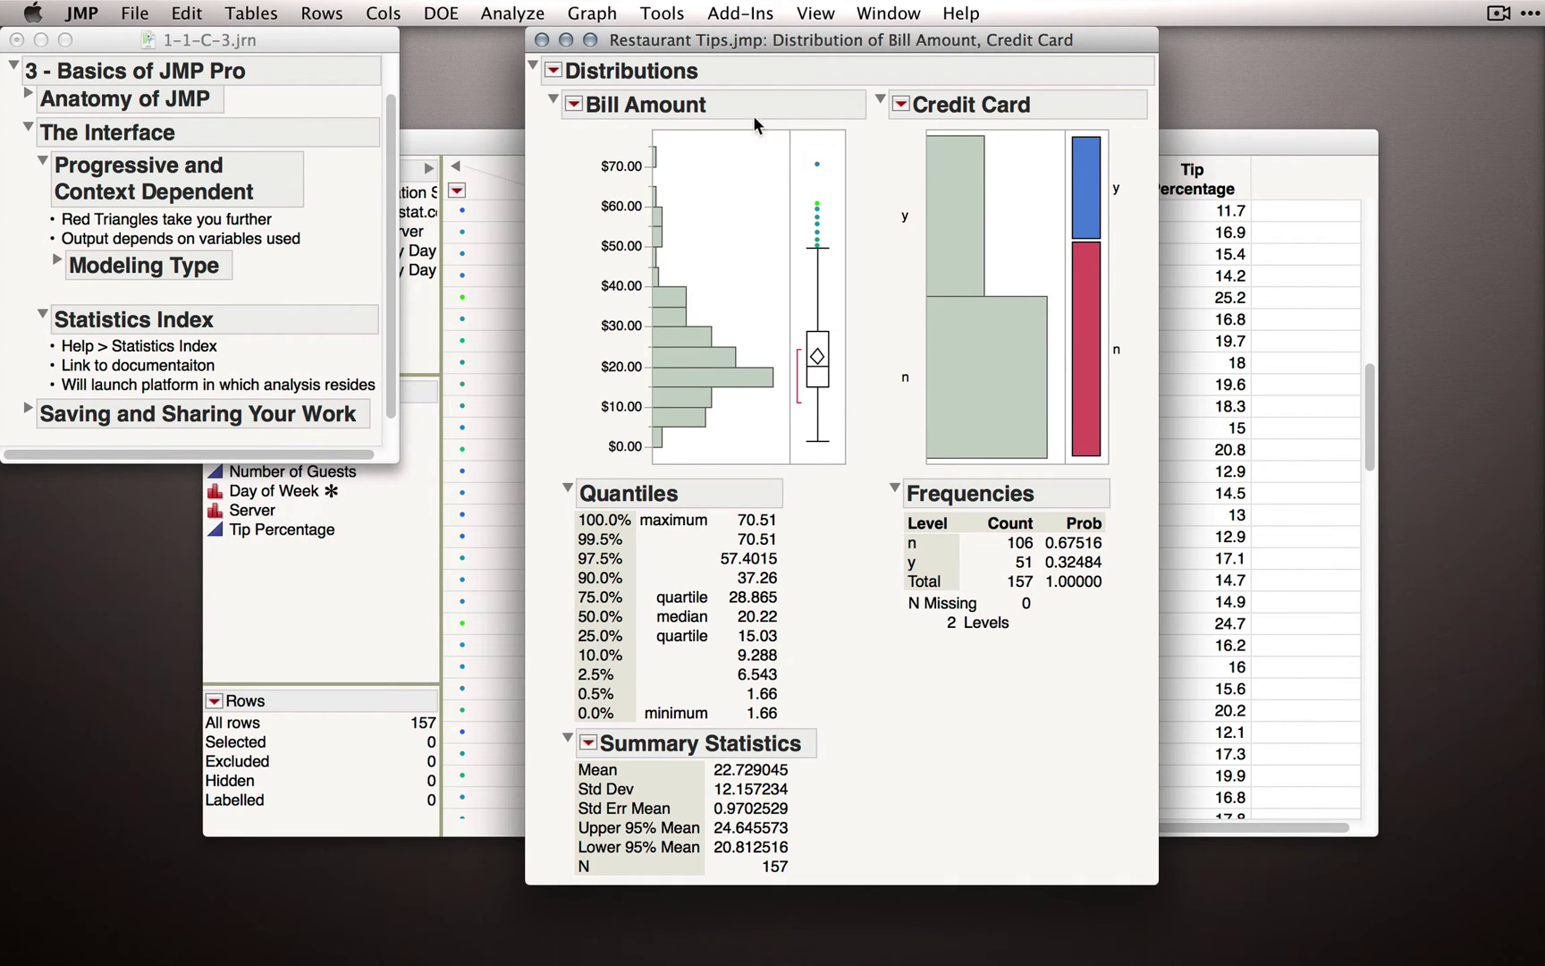
pyautogui.click(653, 13)
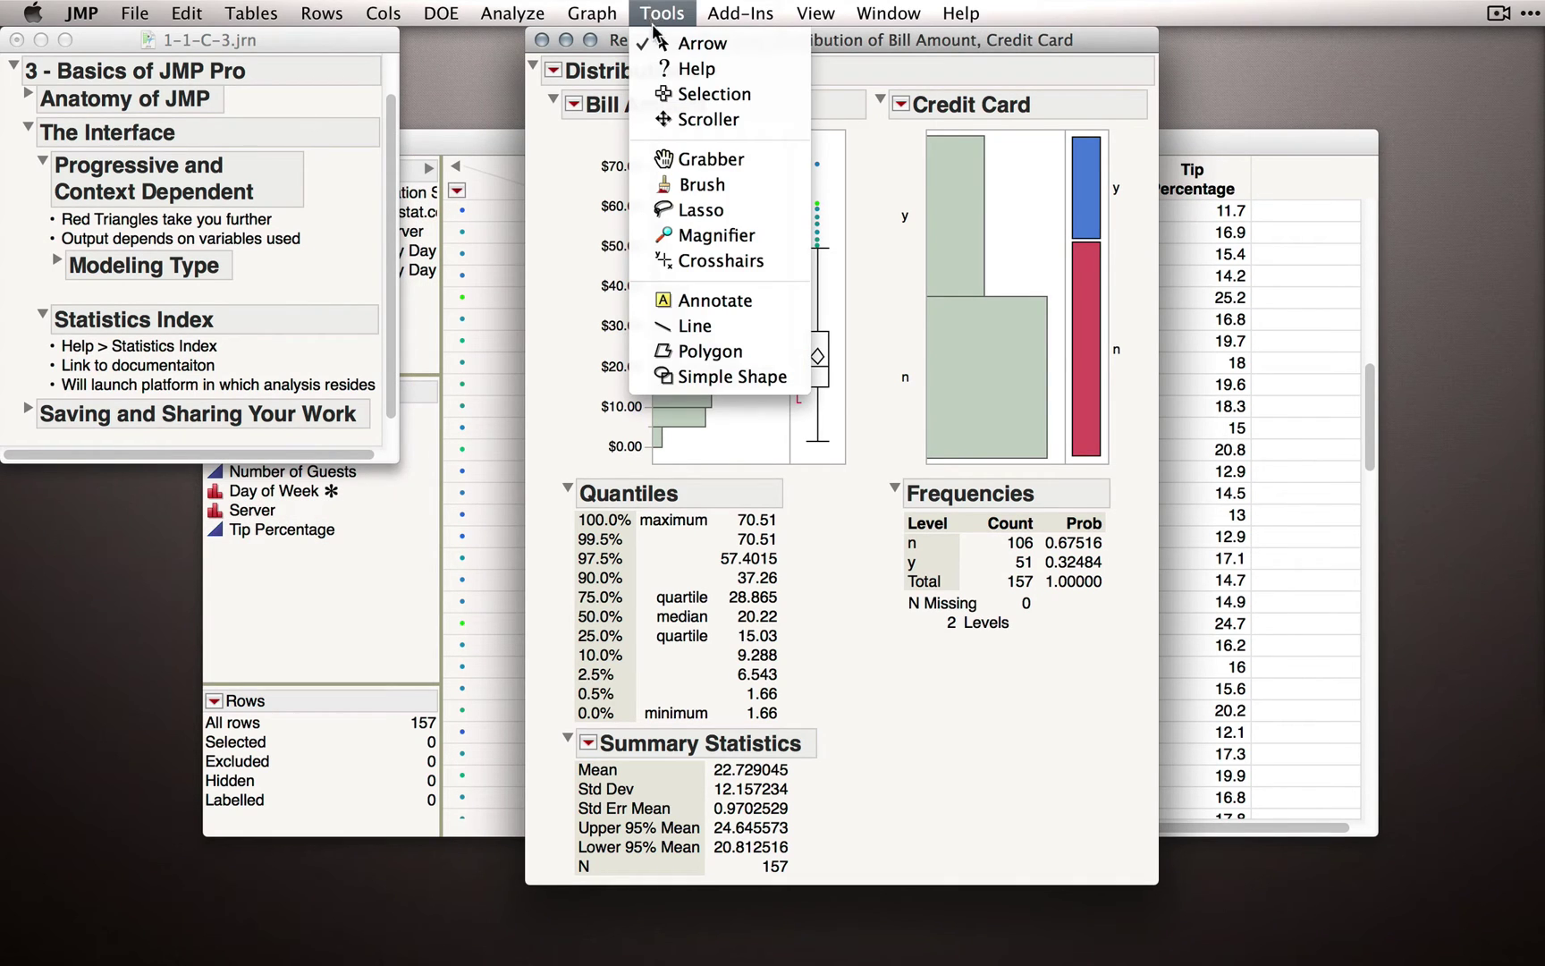
pyautogui.click(703, 72)
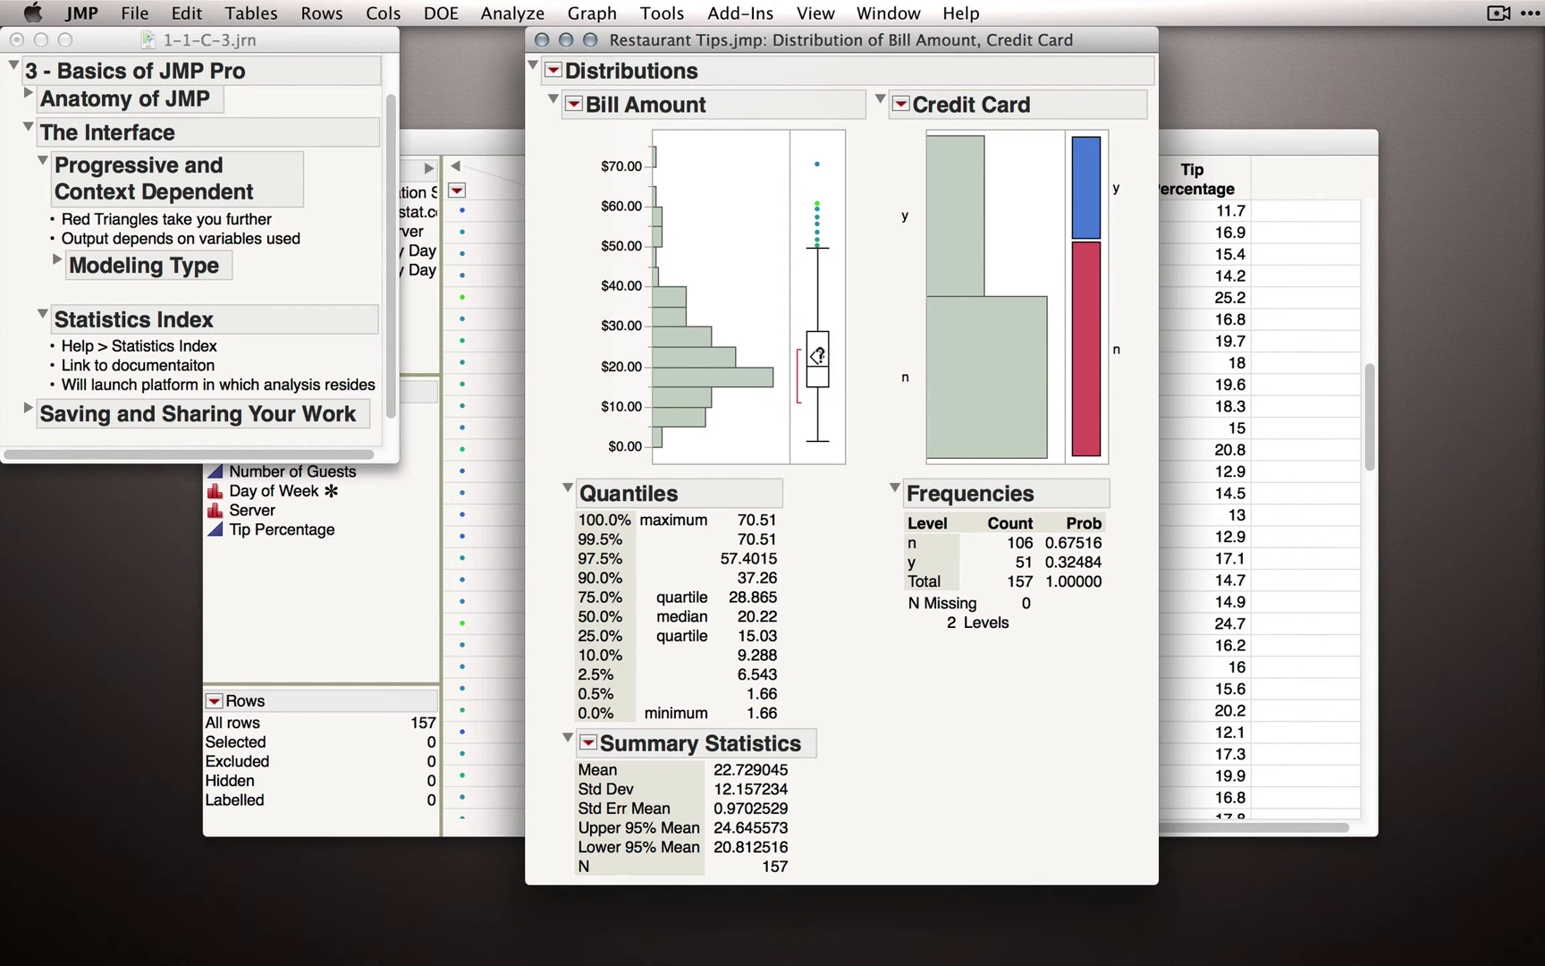
pyautogui.click(816, 355)
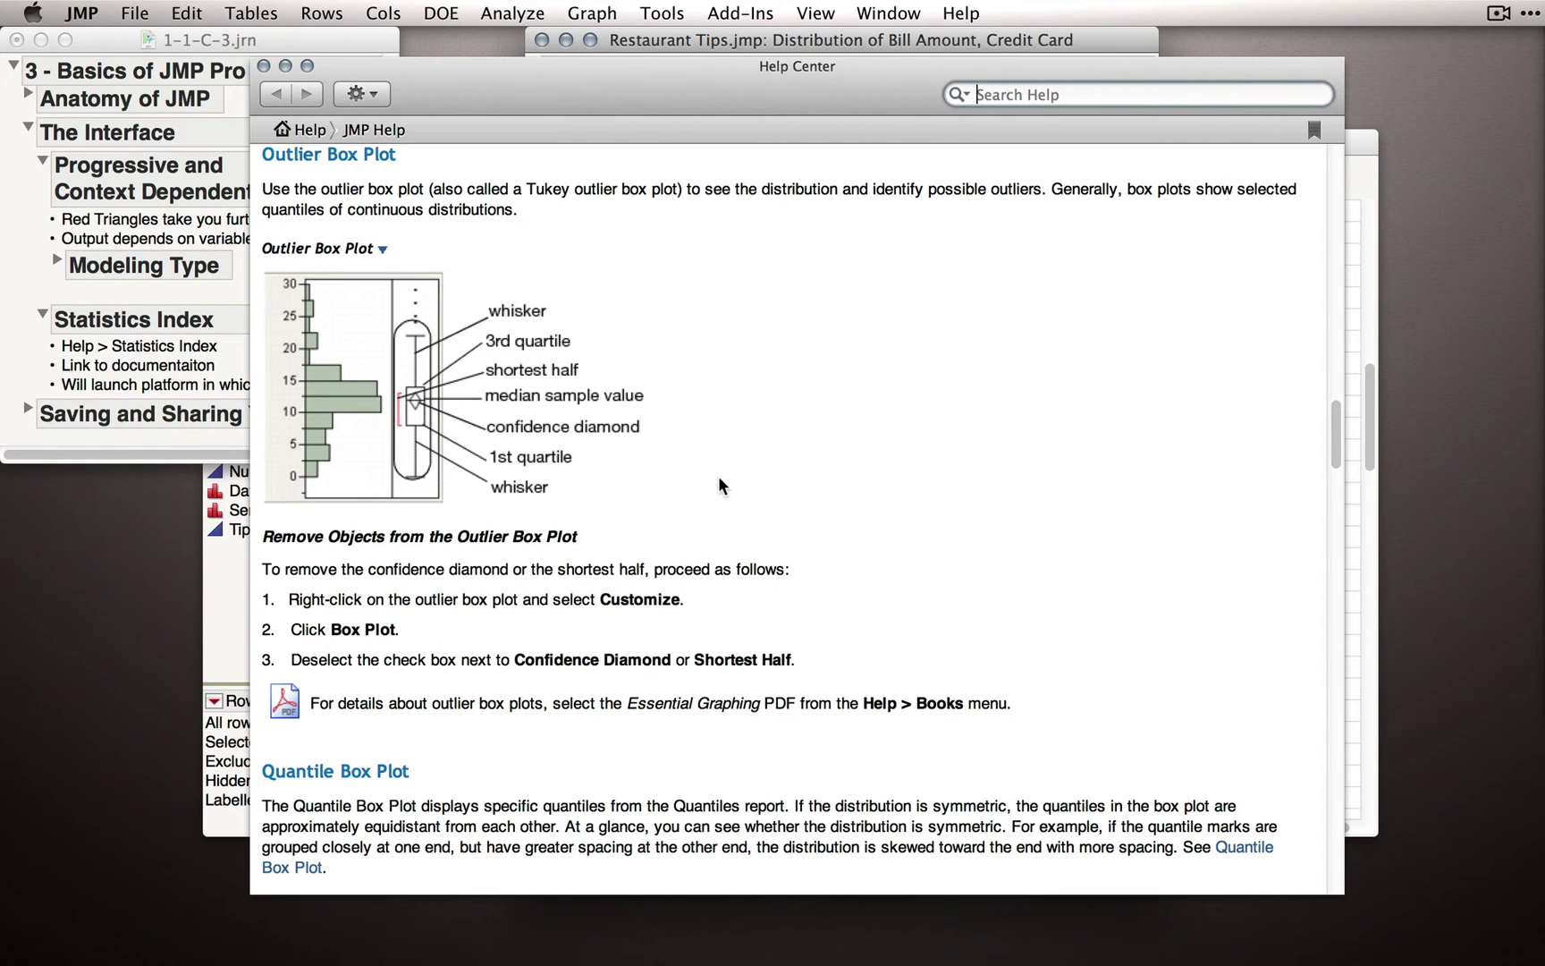
# - Bring the distribution report and journal windows back to the front
pyautogui.click(660, 13)
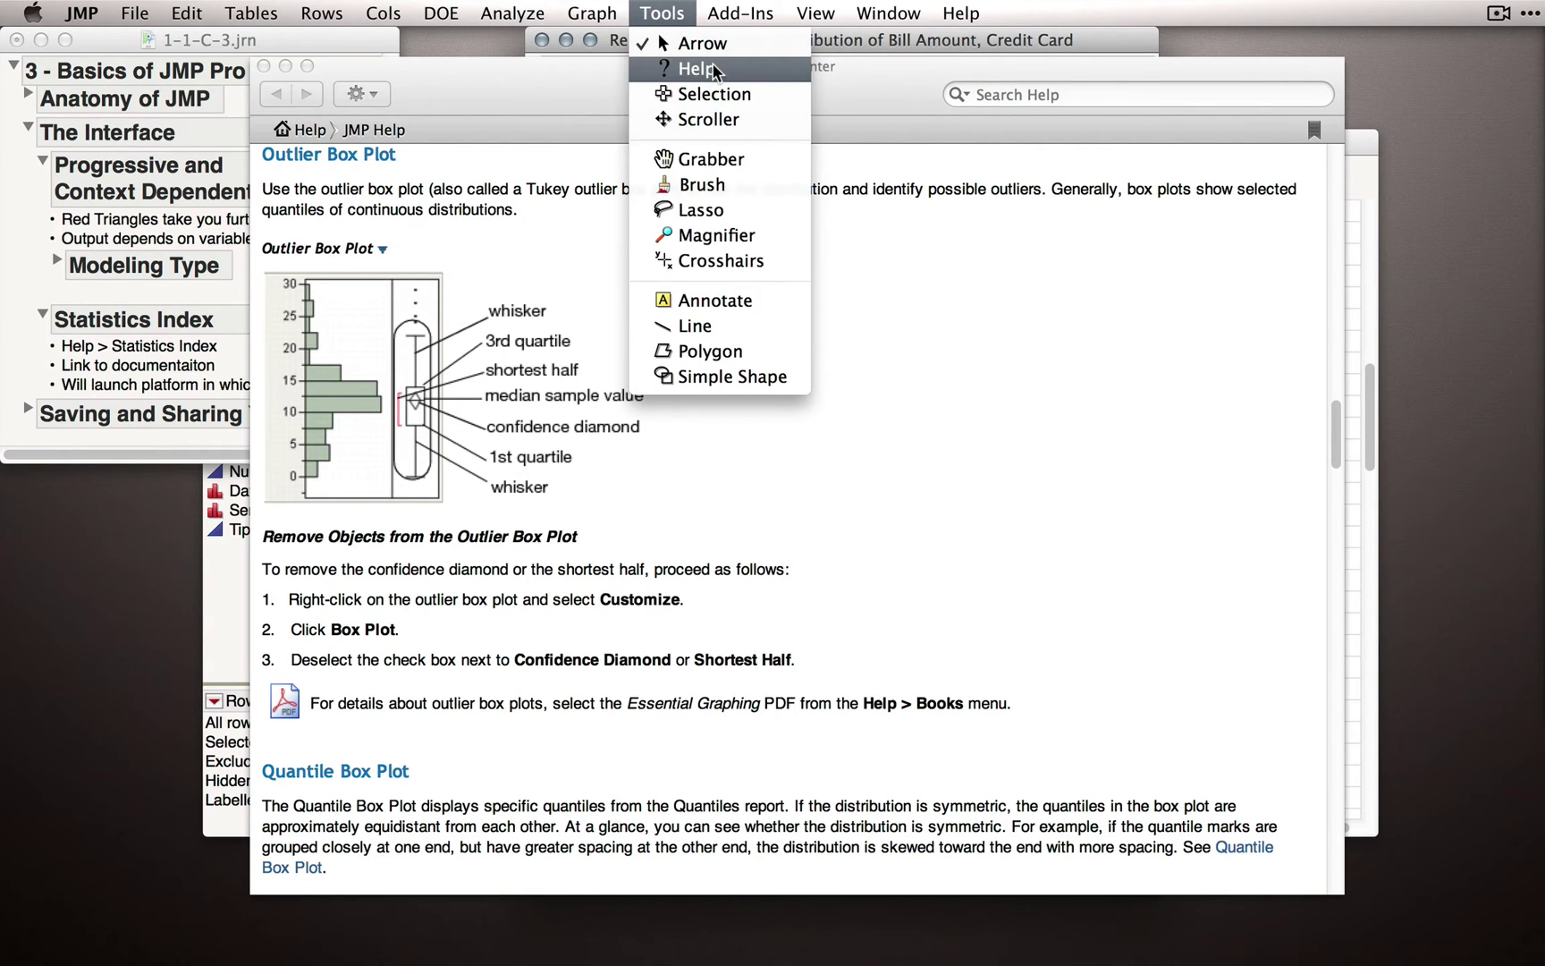
pyautogui.click(527, 91)
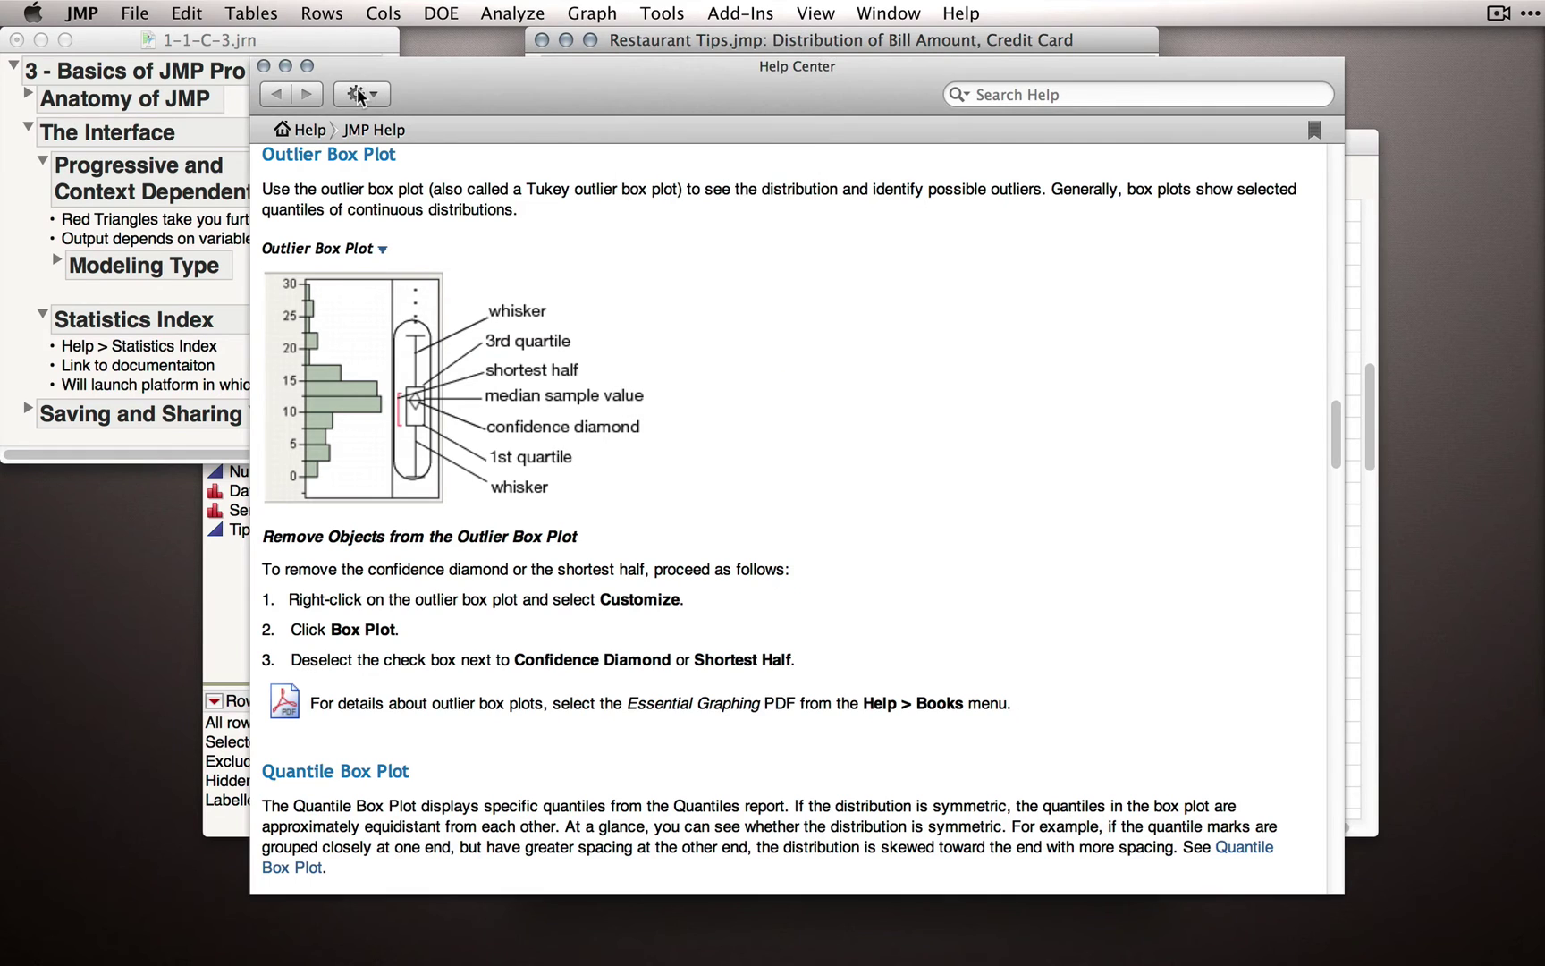
pyautogui.click(267, 71)
pyautogui.click(280, 42)
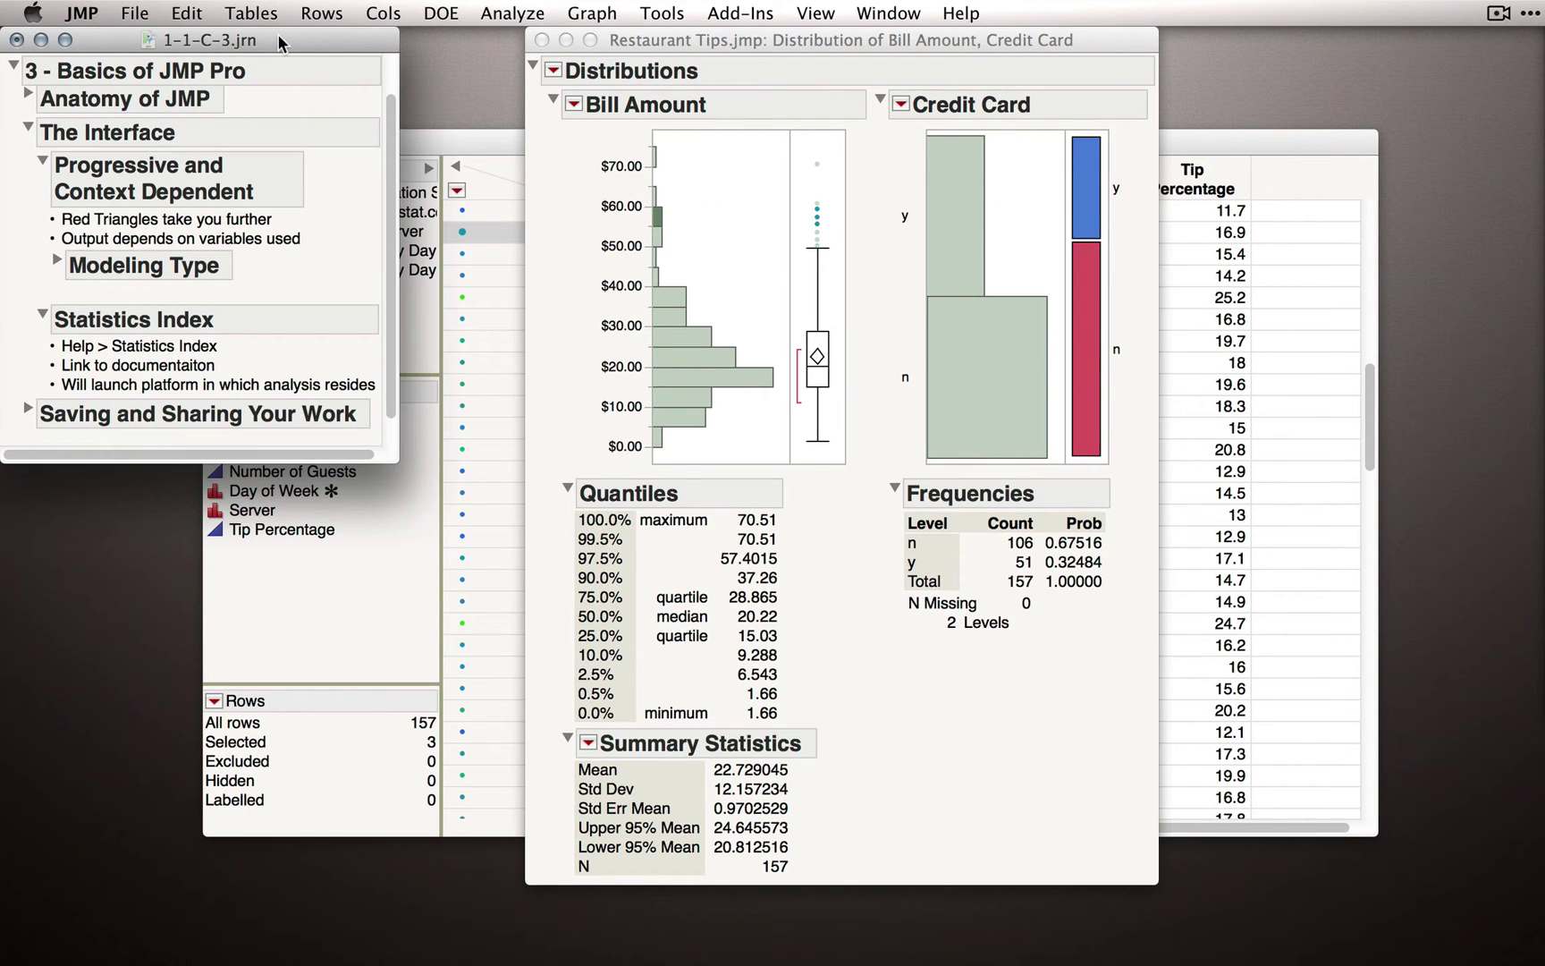
# - Collapse The Interface, expand Saving and Sharing Your Work to Copying, and deselect the histogram bar
pyautogui.click(661, 13)
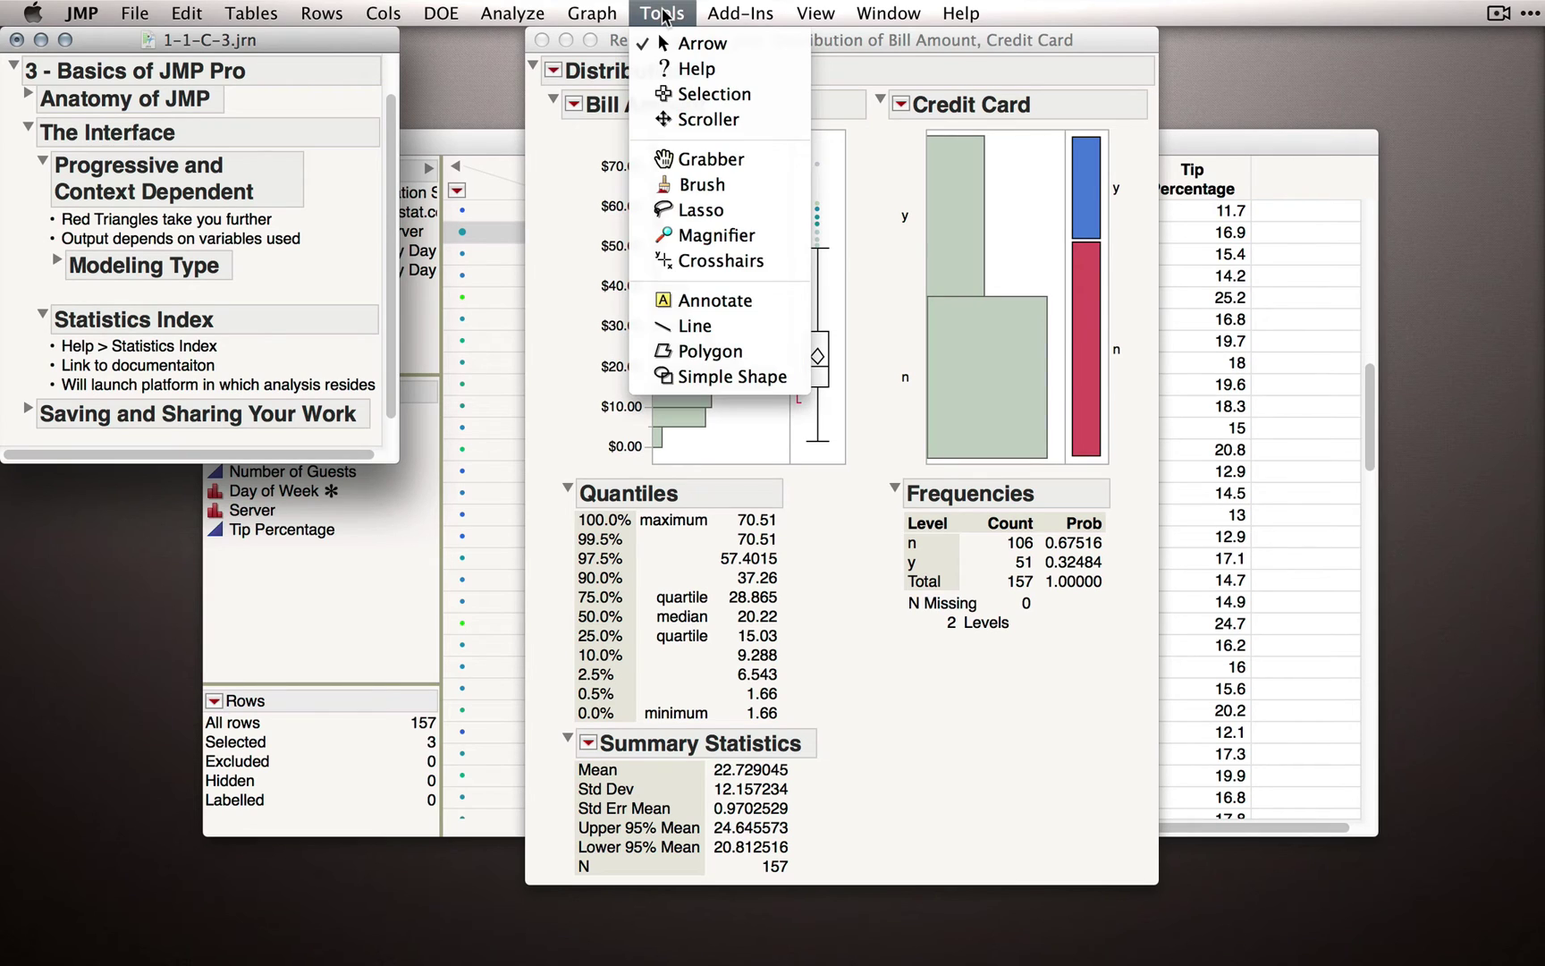
pyautogui.click(683, 94)
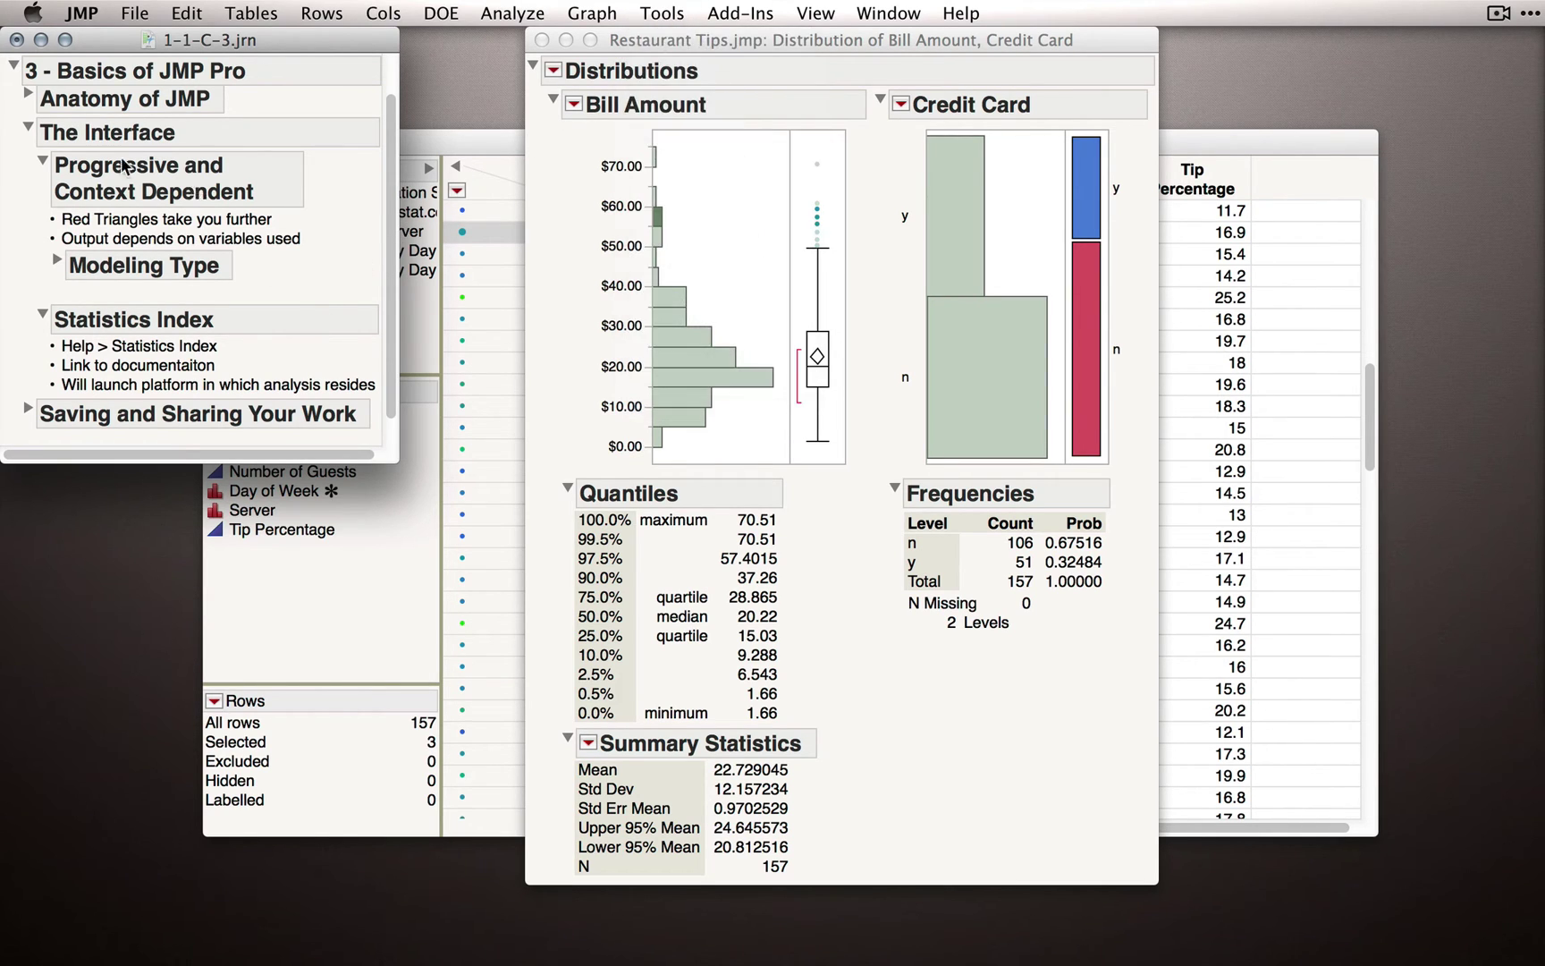
pyautogui.click(27, 131)
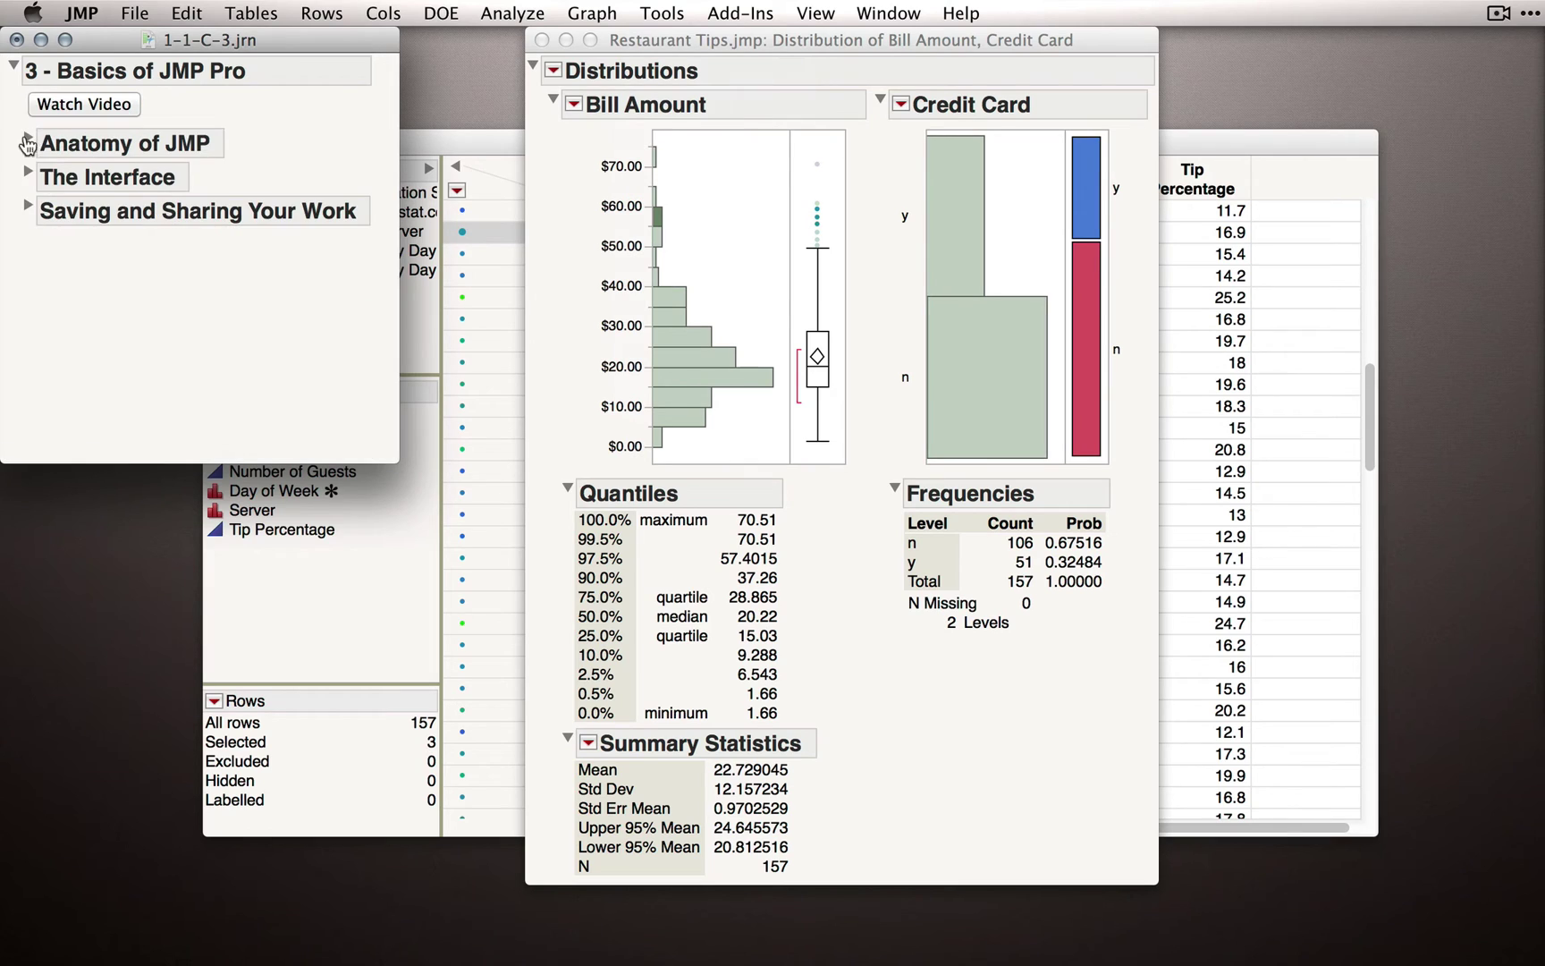
pyautogui.click(28, 208)
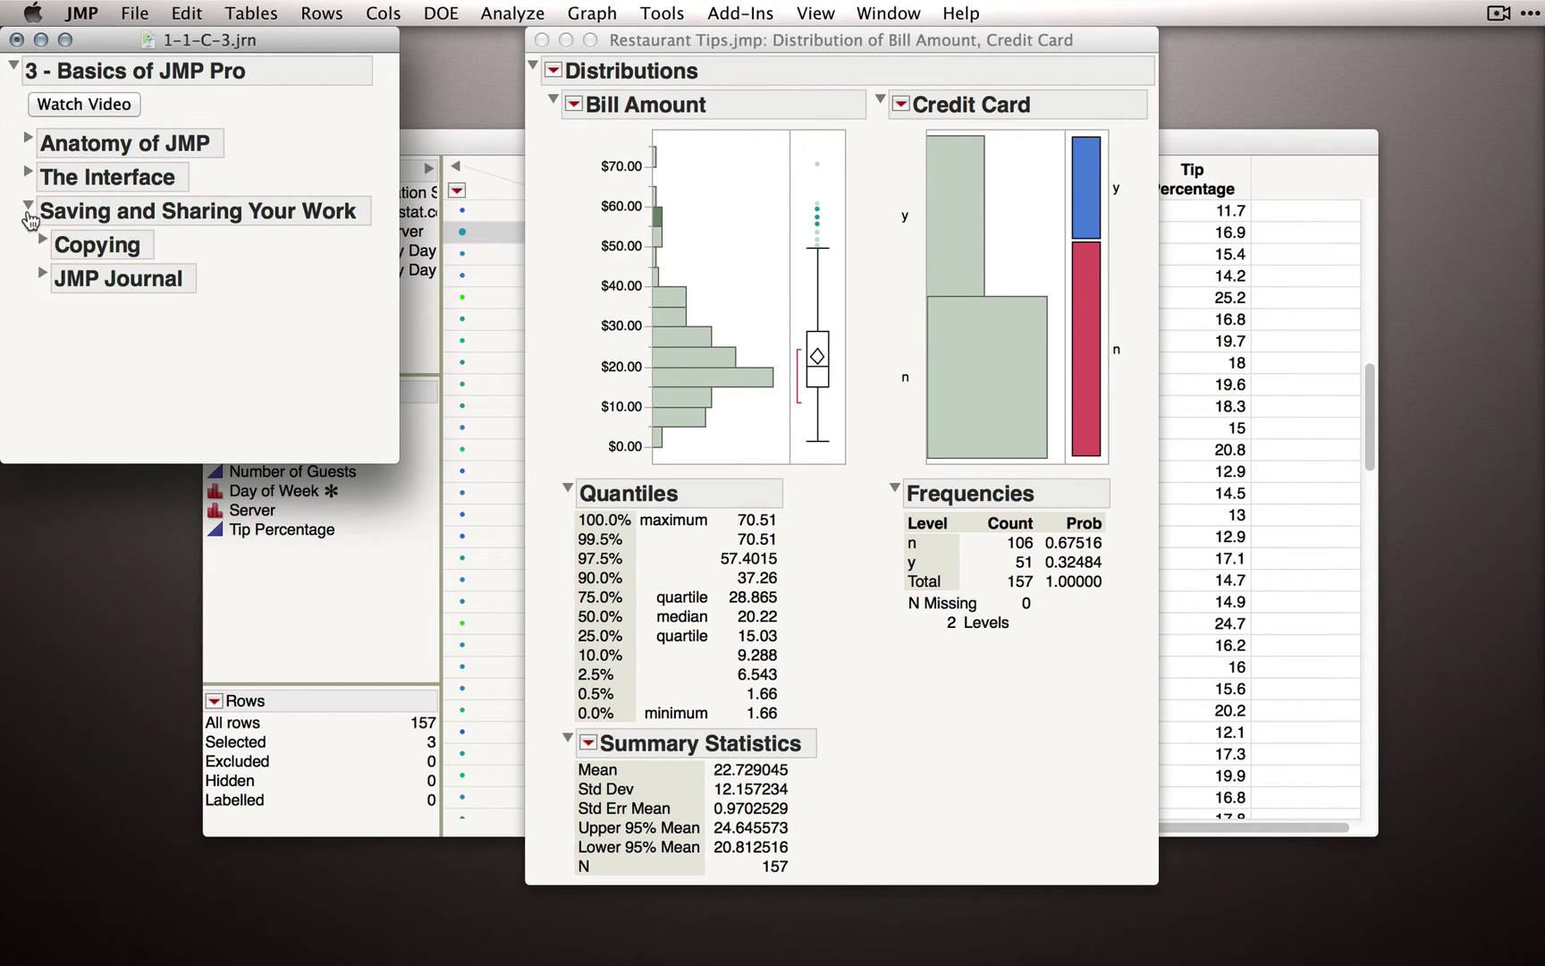
pyautogui.click(42, 240)
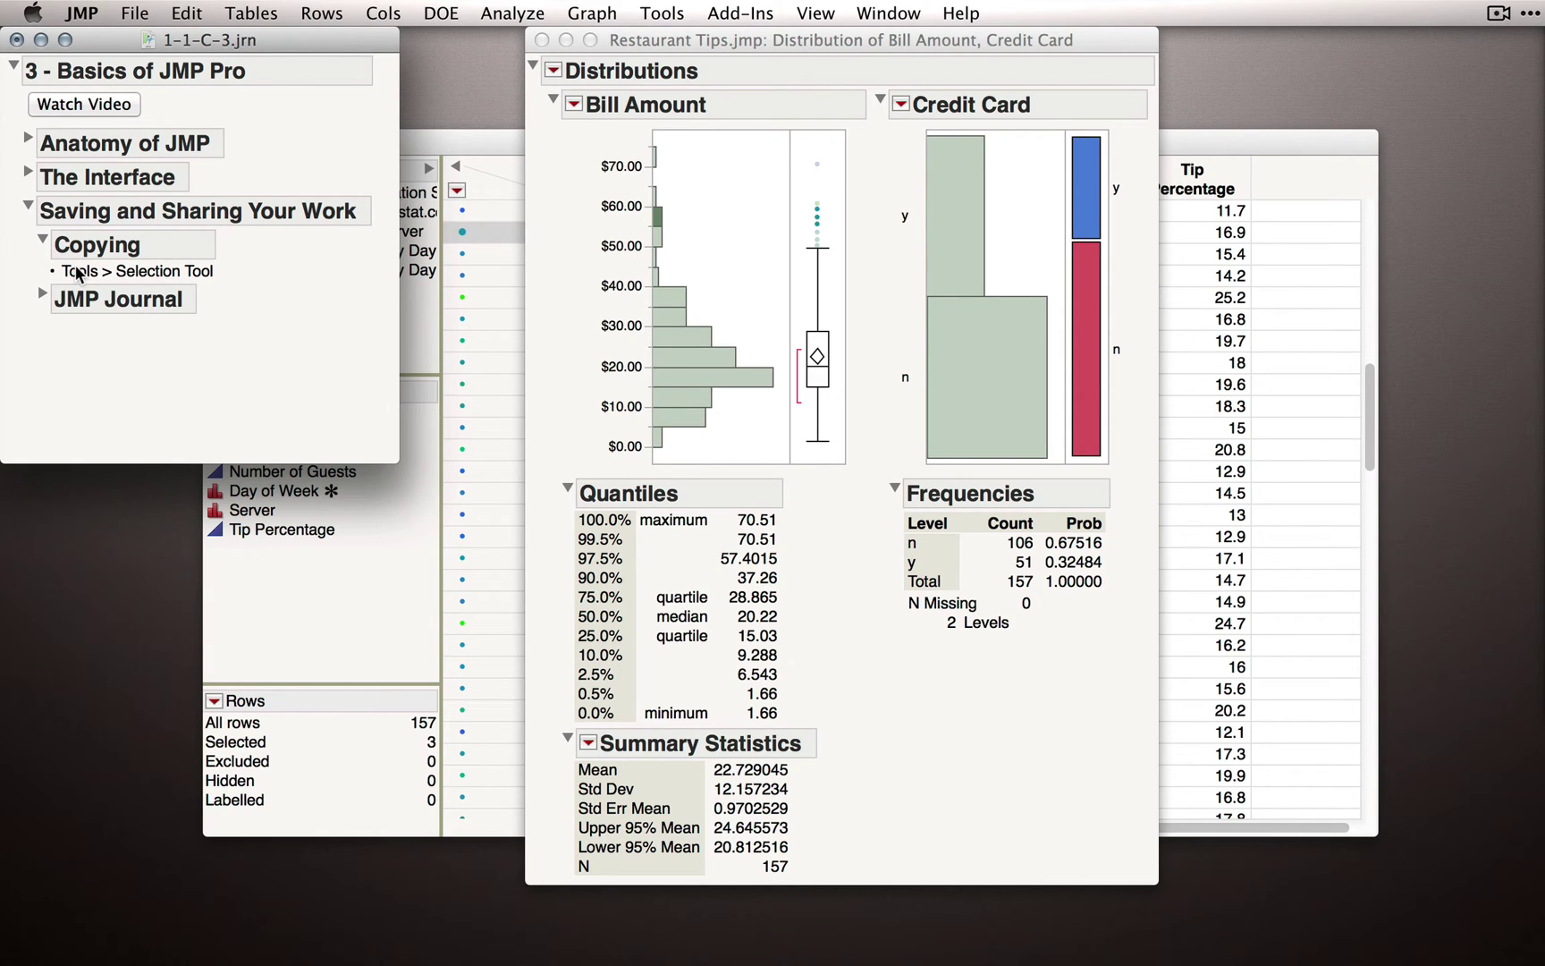
pyautogui.click(717, 245)
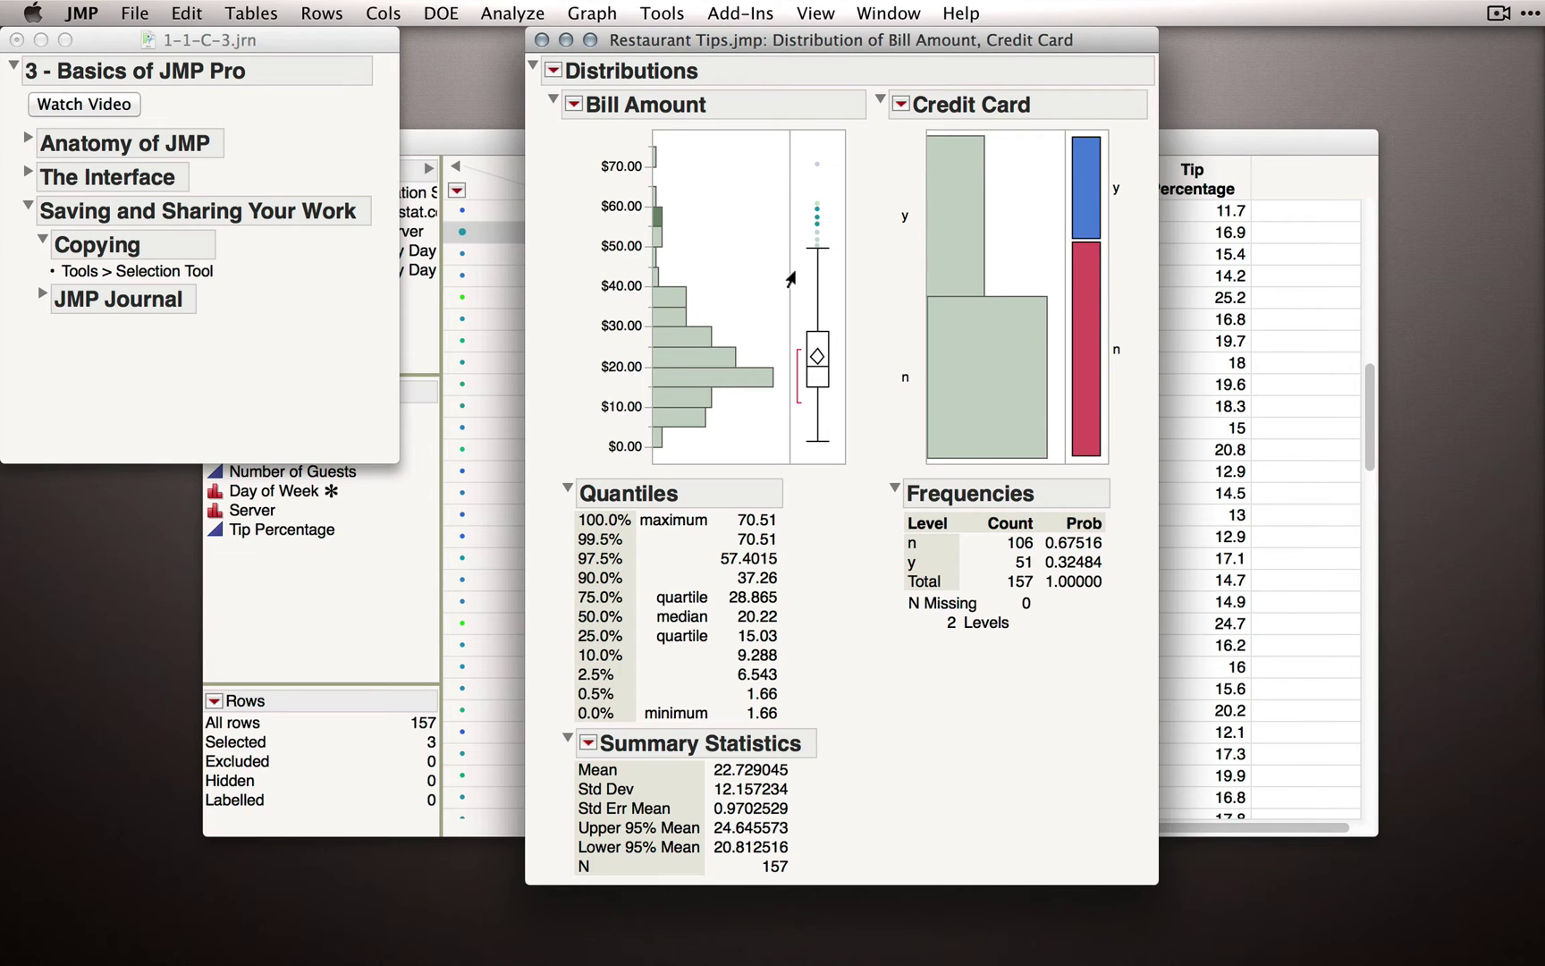
pyautogui.click(667, 219)
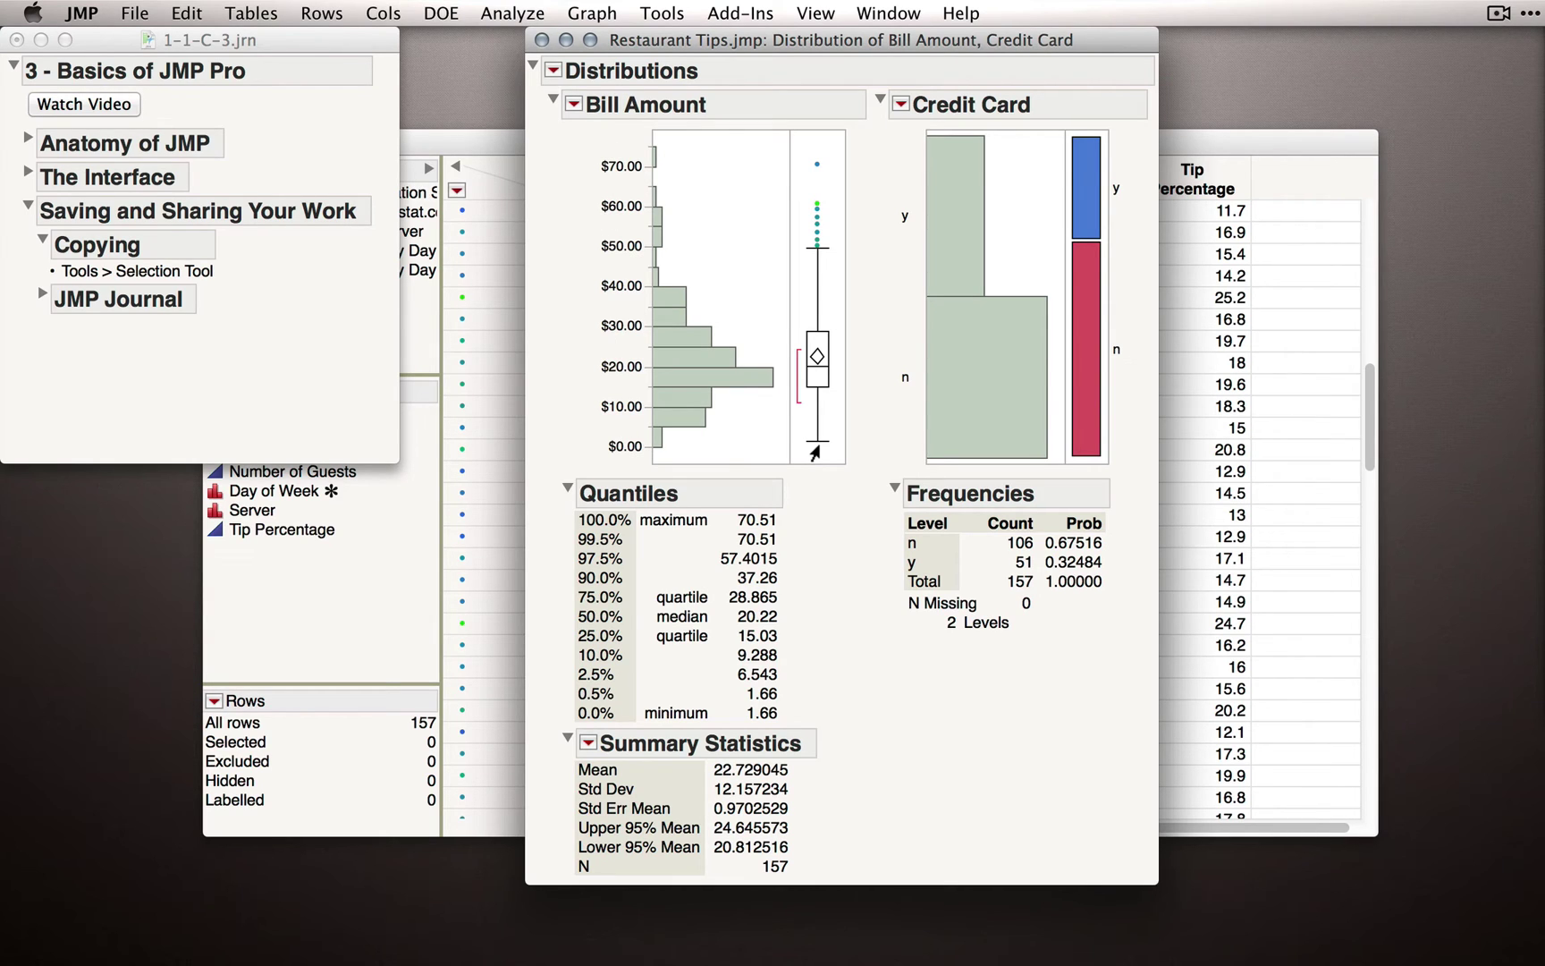
# - Launch Word, create a blank Word Document, and shrink and move its window aside
pyautogui.hotkey('ctrl', 'space')
pyautogui.write('wo')
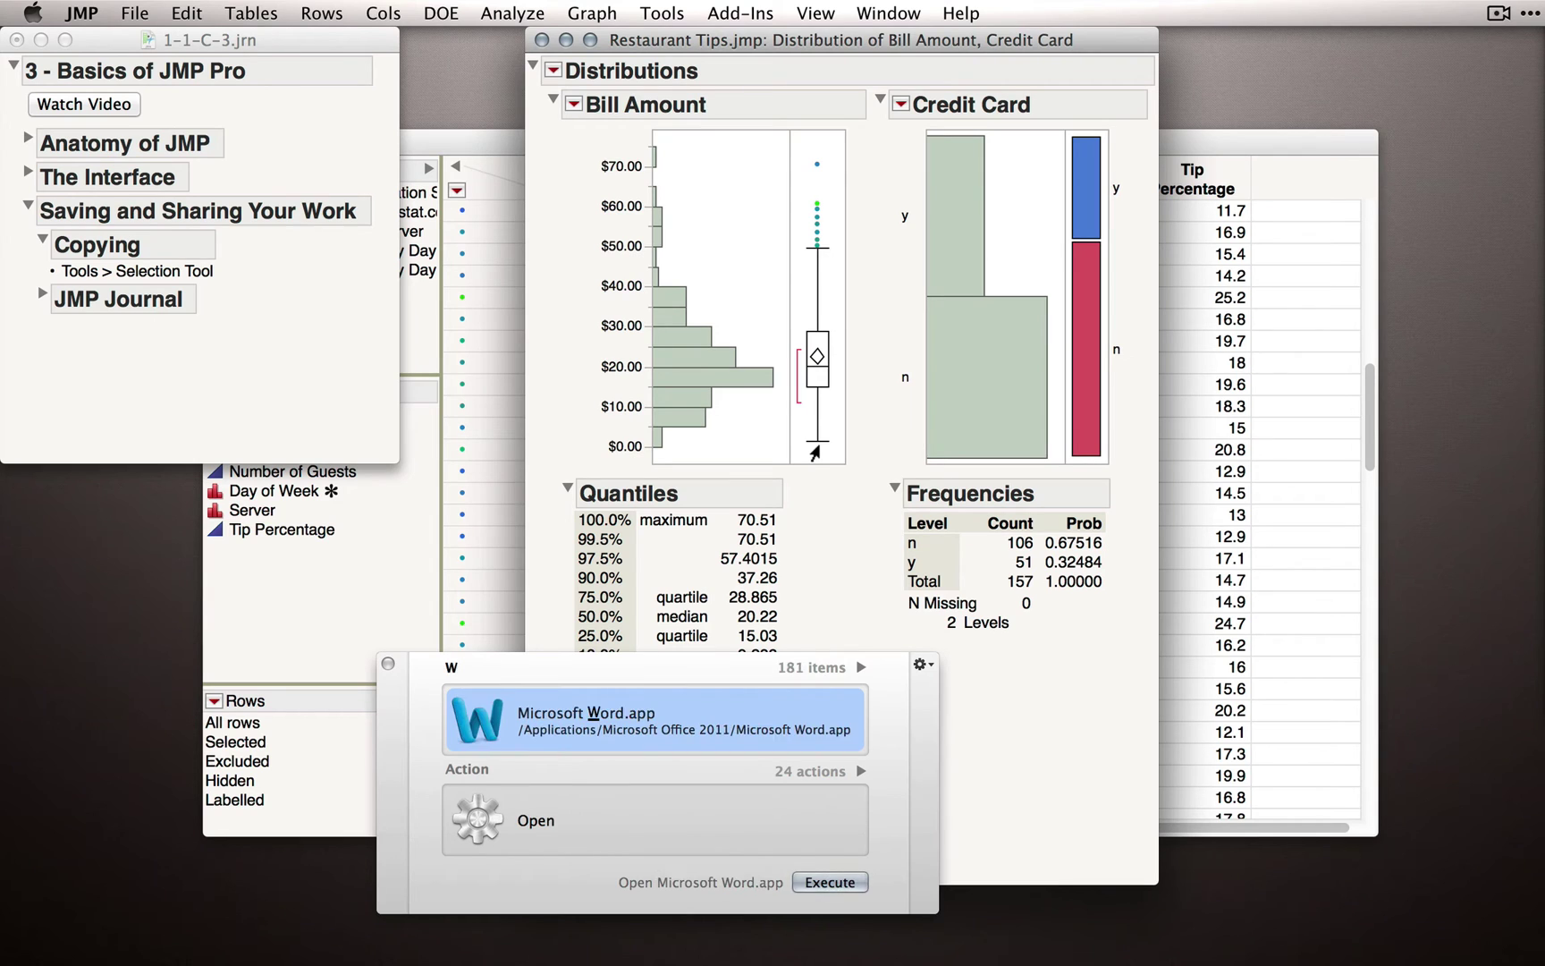
pyautogui.press('Return')
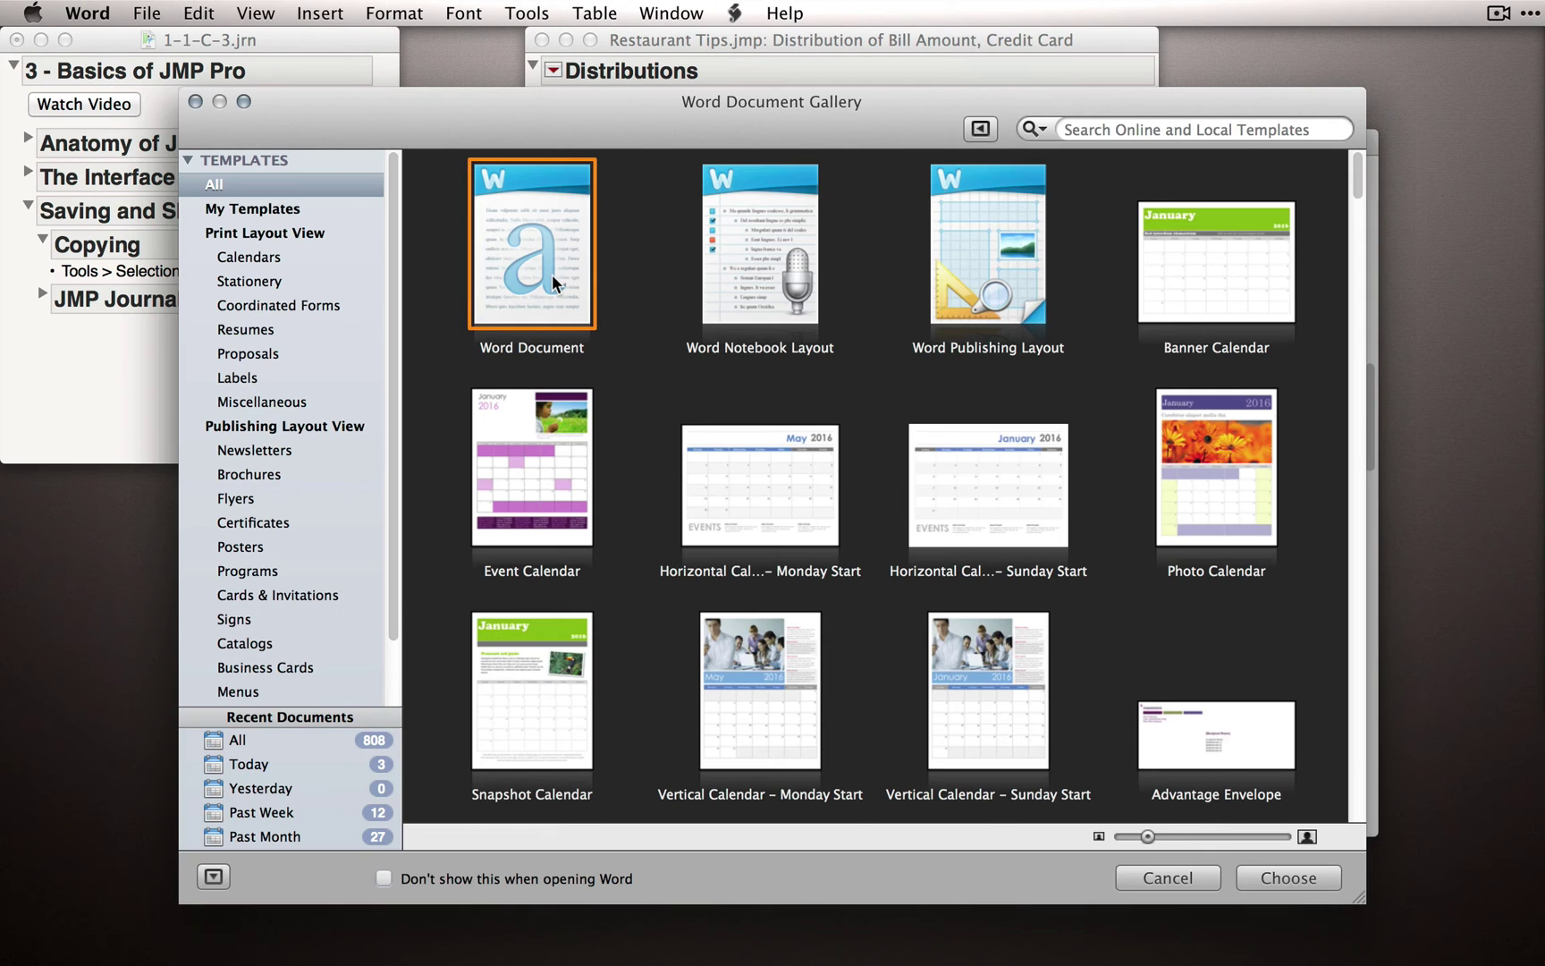
pyautogui.doubleClick(552, 273)
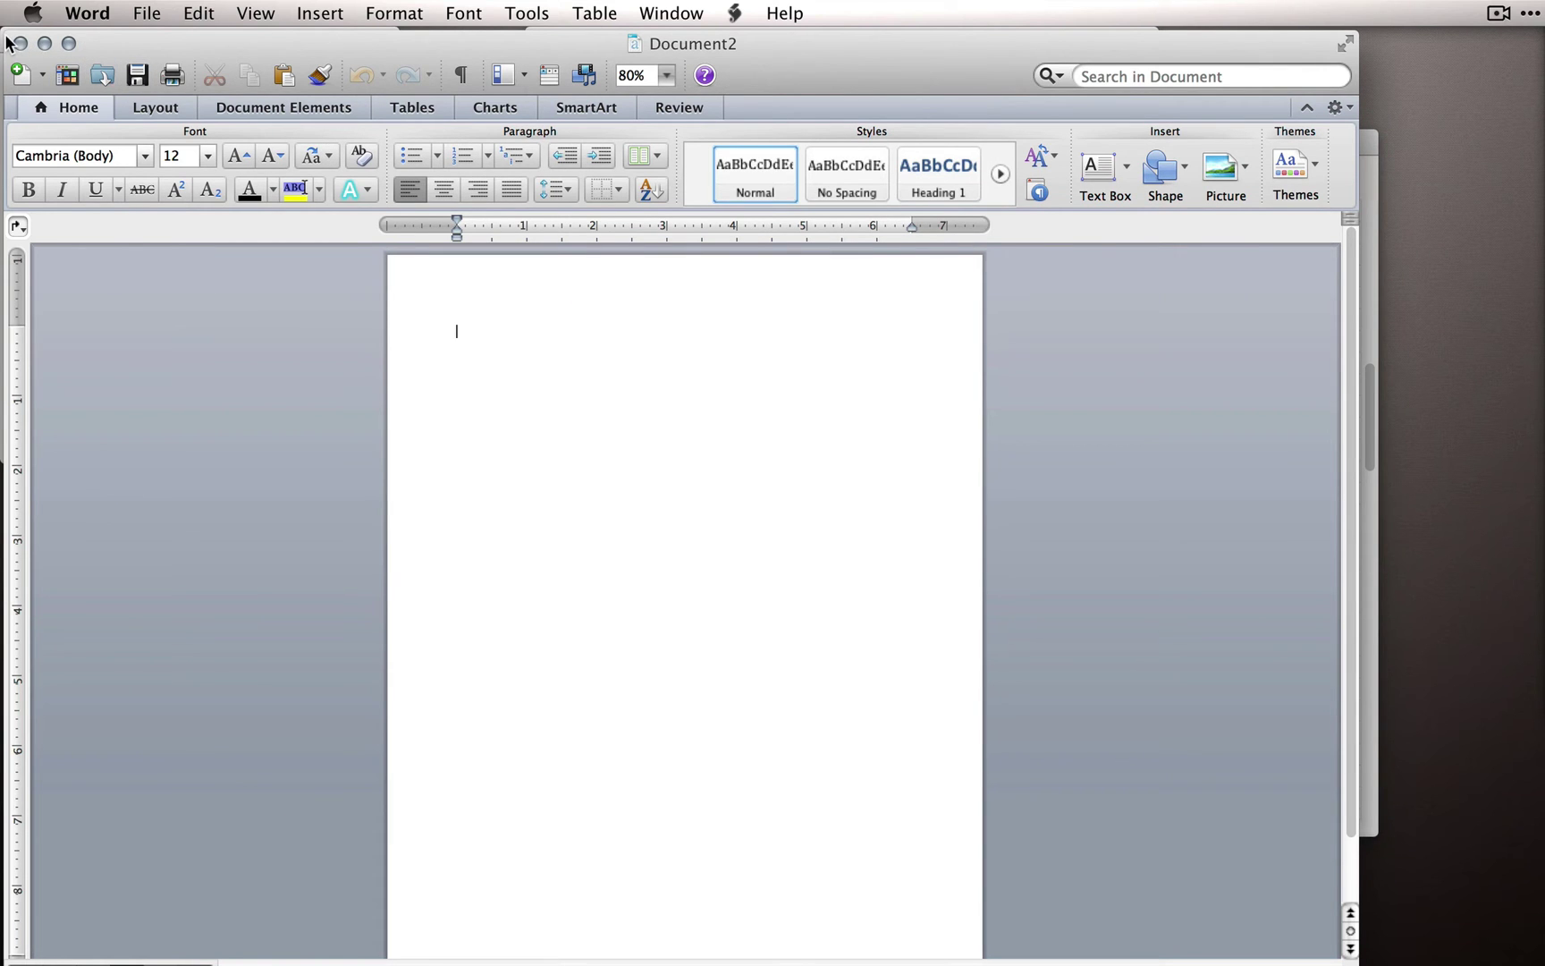
pyautogui.click(68, 43)
pyautogui.moveTo(465, 300); pyautogui.dragTo(626, 168)
# - With the Selection tool, select the Bill Amount axis, histogram and box plot, then Edit > Copy
pyautogui.click(772, 44)
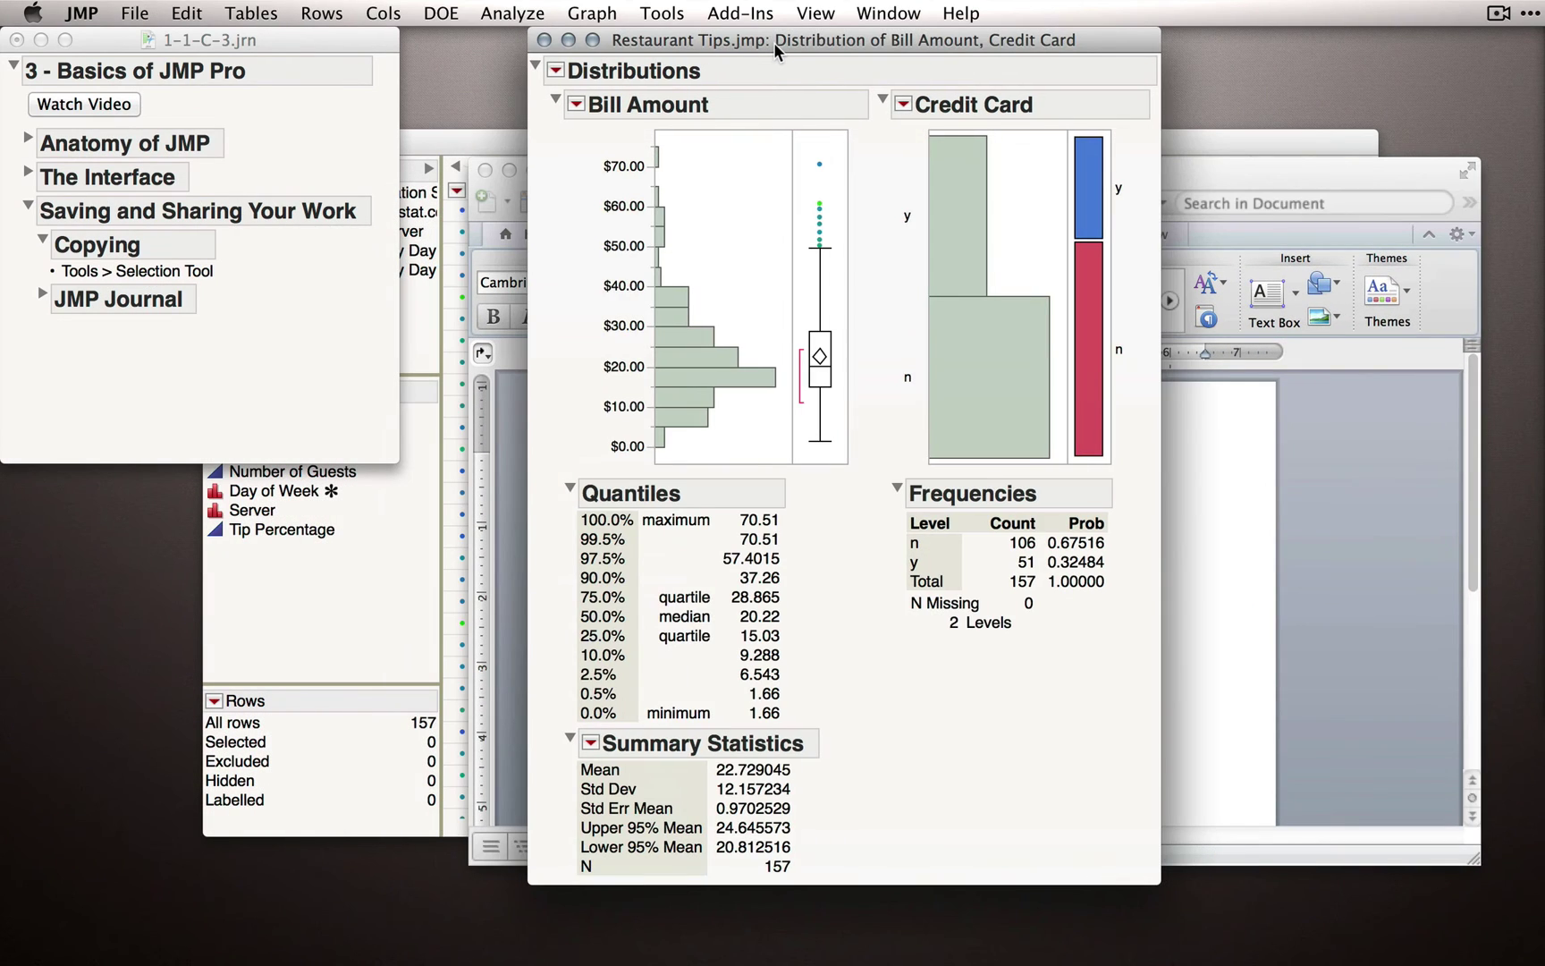
pyautogui.click(662, 14)
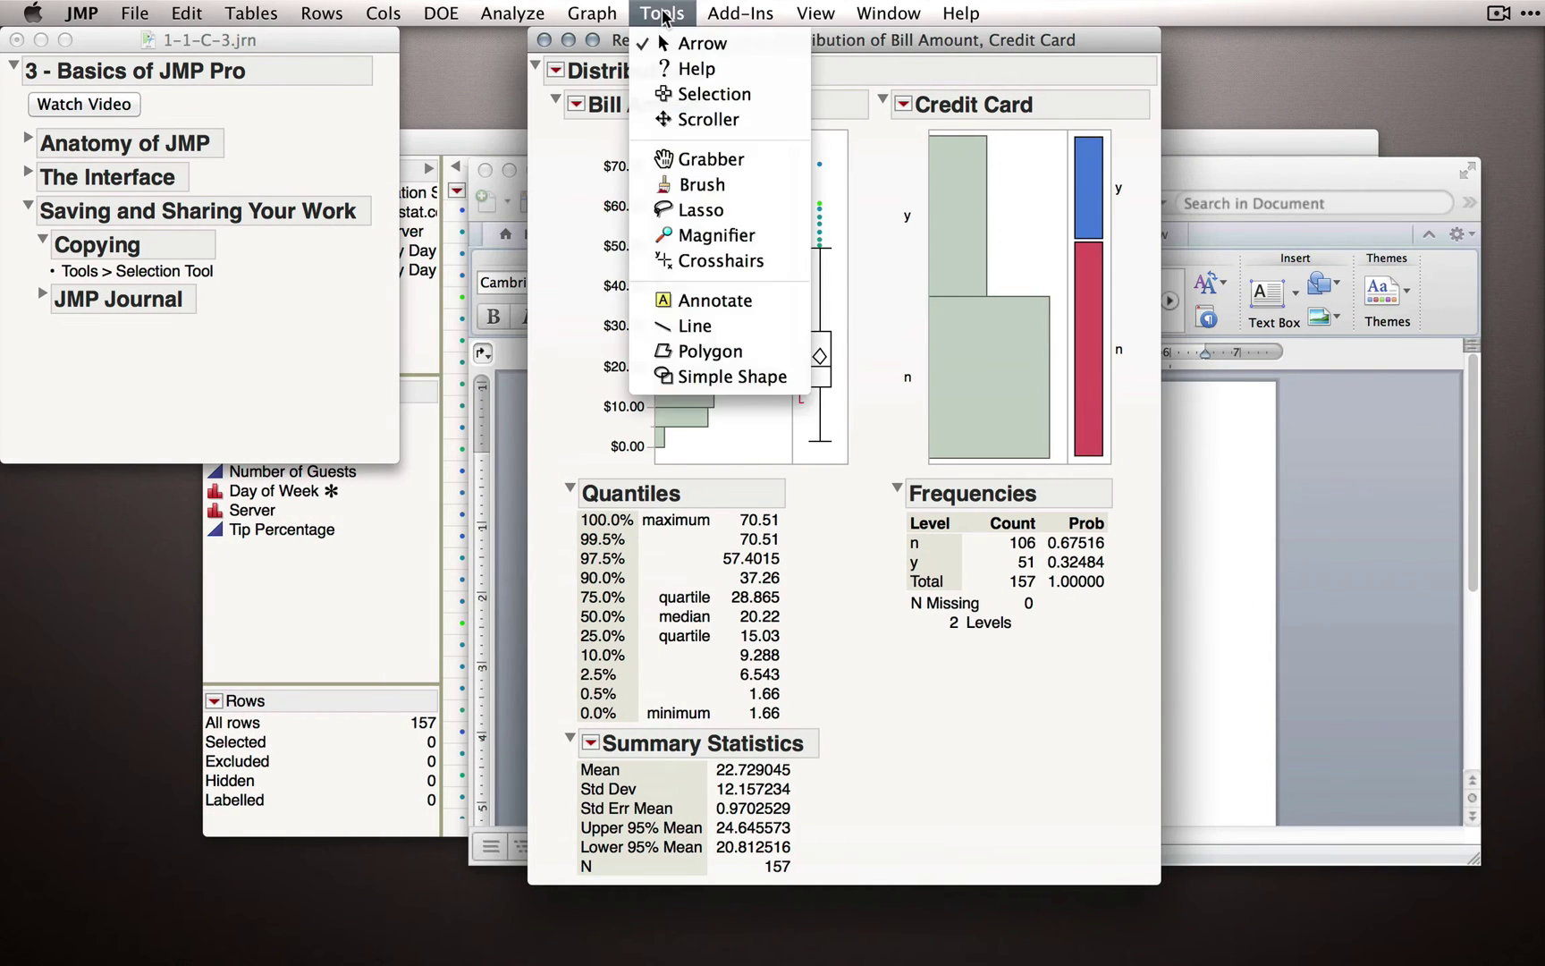
pyautogui.click(707, 95)
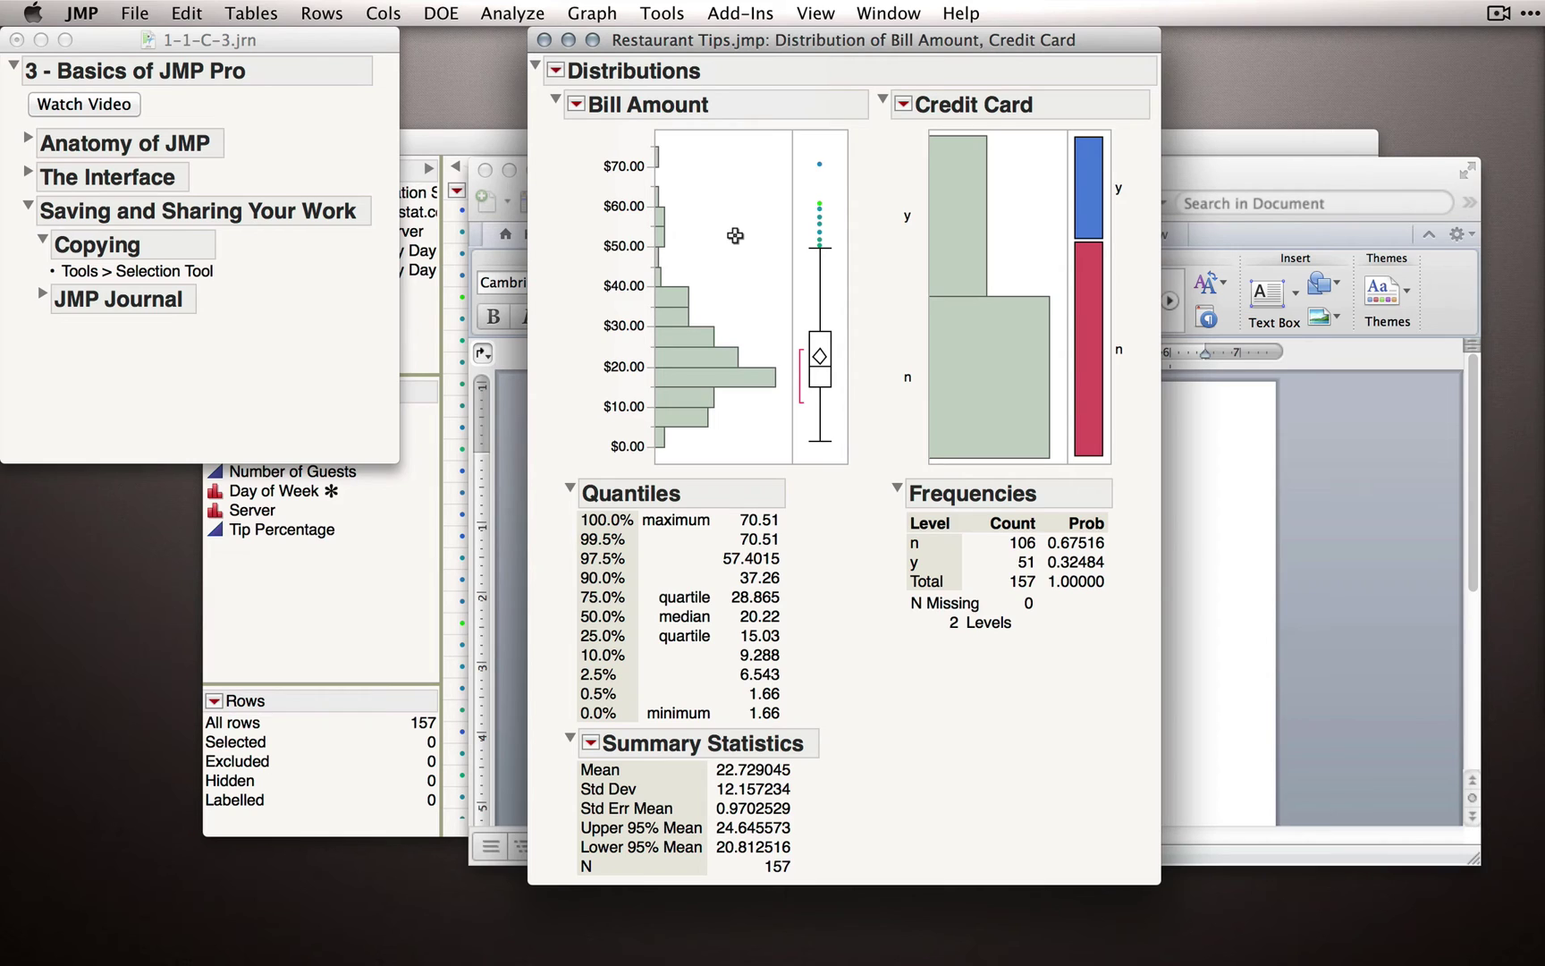
pyautogui.moveTo(608, 278); pyautogui.dragTo(804, 293)
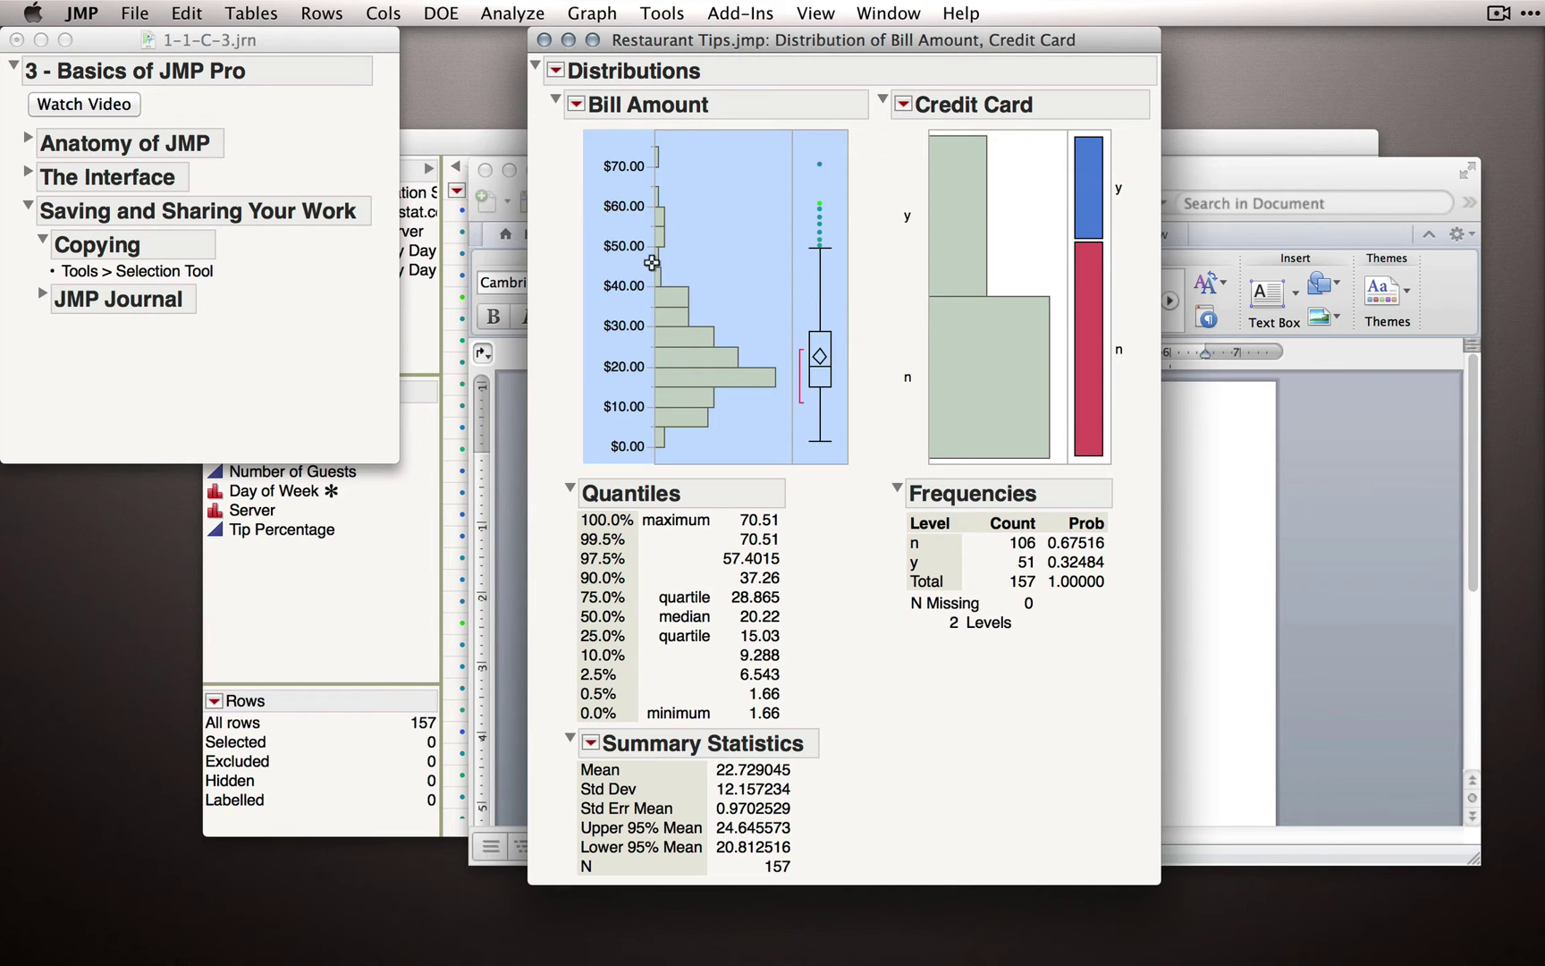
pyautogui.click(188, 14)
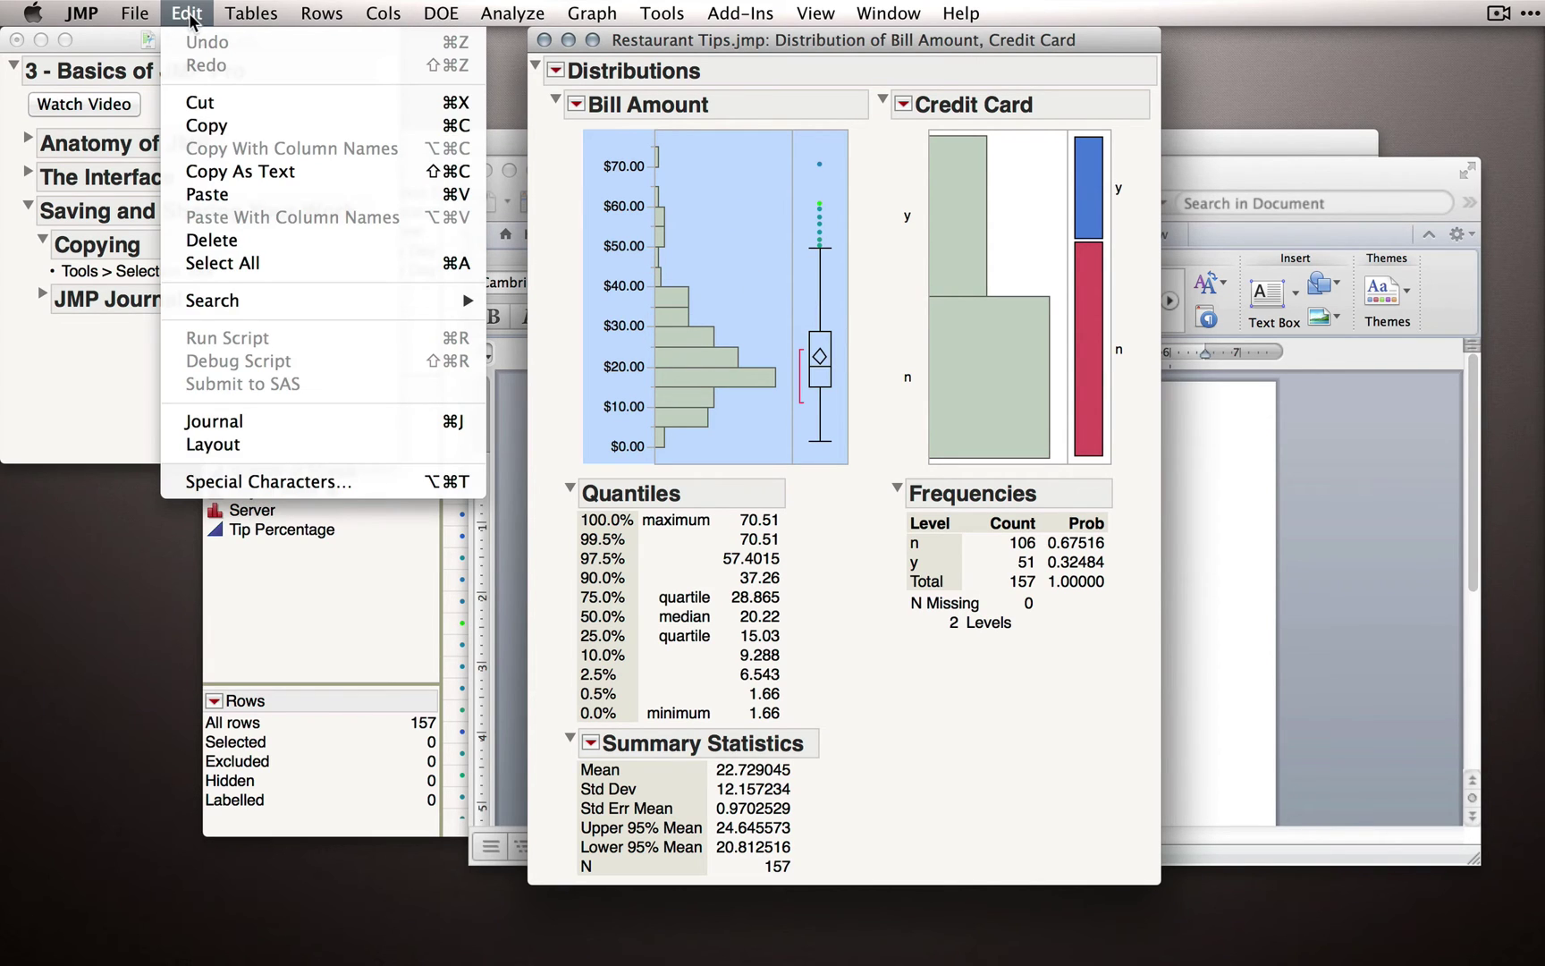
pyautogui.click(244, 130)
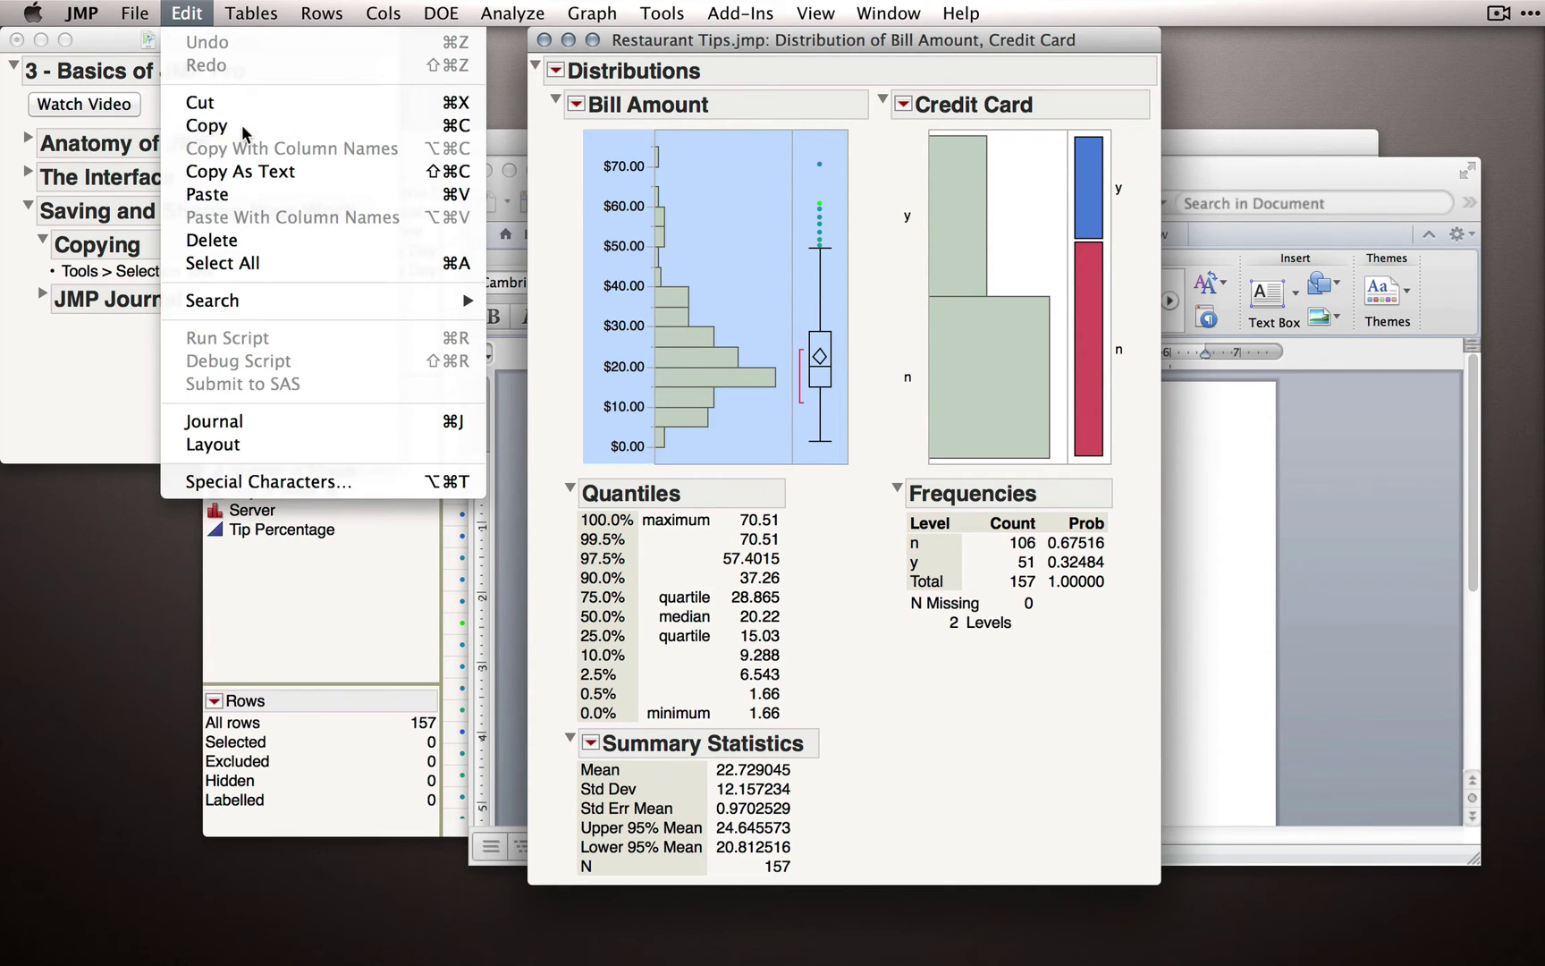
# - Paste the Bill Amount graph into Document2, then close it with Don't Save
pyautogui.click(1185, 547)
pyautogui.click(198, 12)
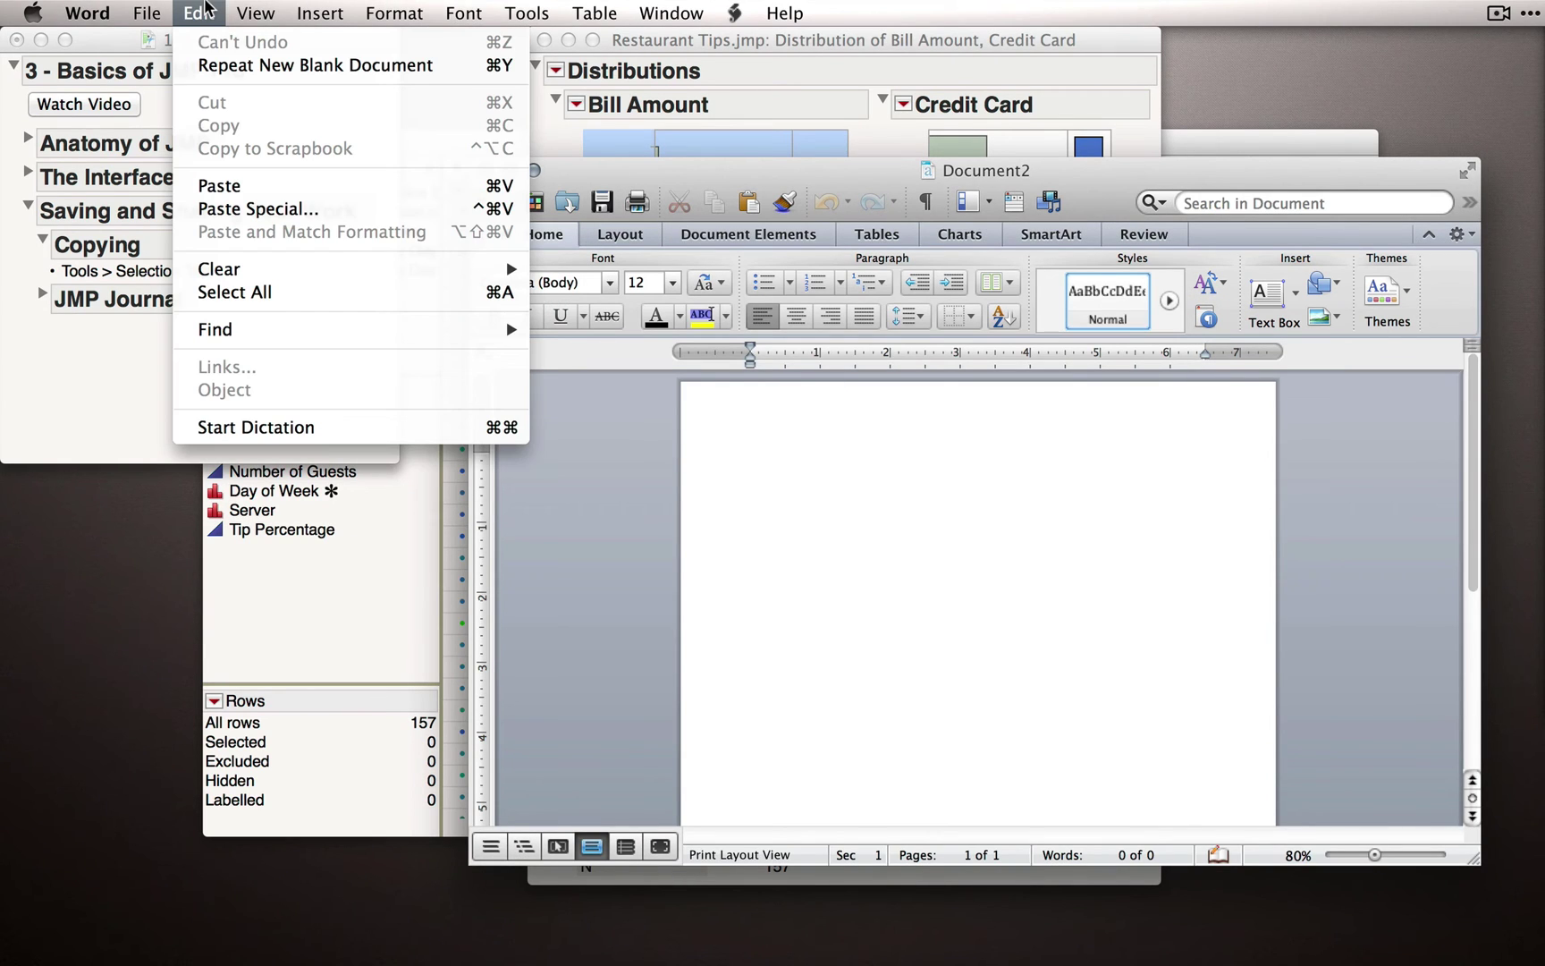
pyautogui.click(219, 186)
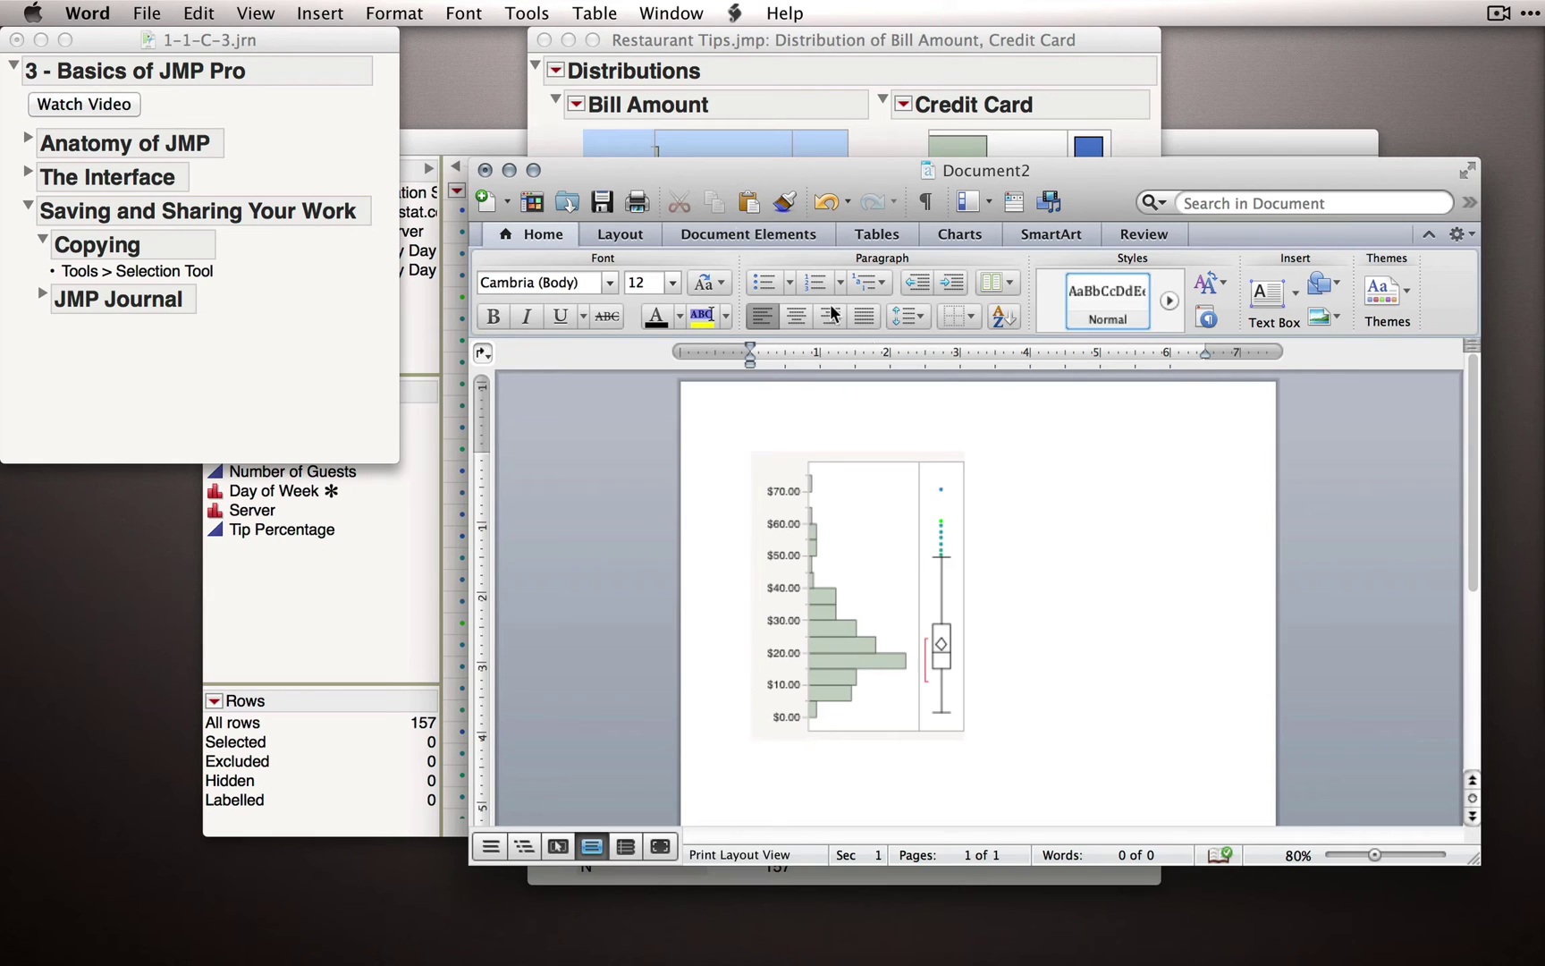
pyautogui.click(484, 170)
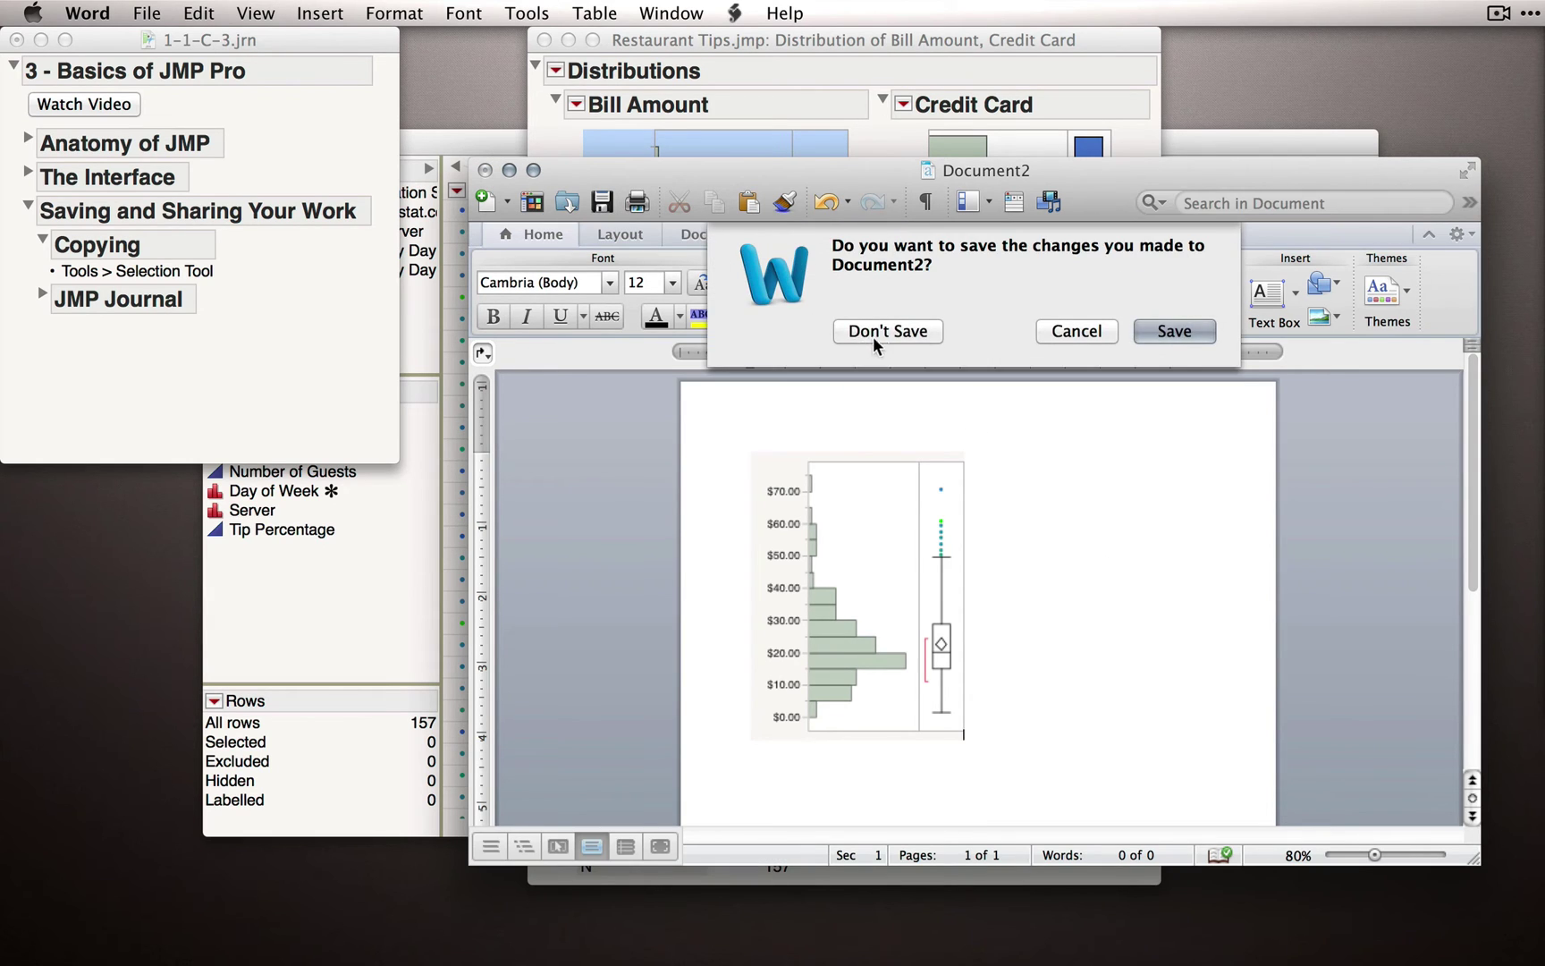
pyautogui.click(884, 332)
# - Launch Preview, create a new image from the clipboard's Bill Amount graph, then close it unsaved
pyautogui.hotkey('ctrl', 'space')
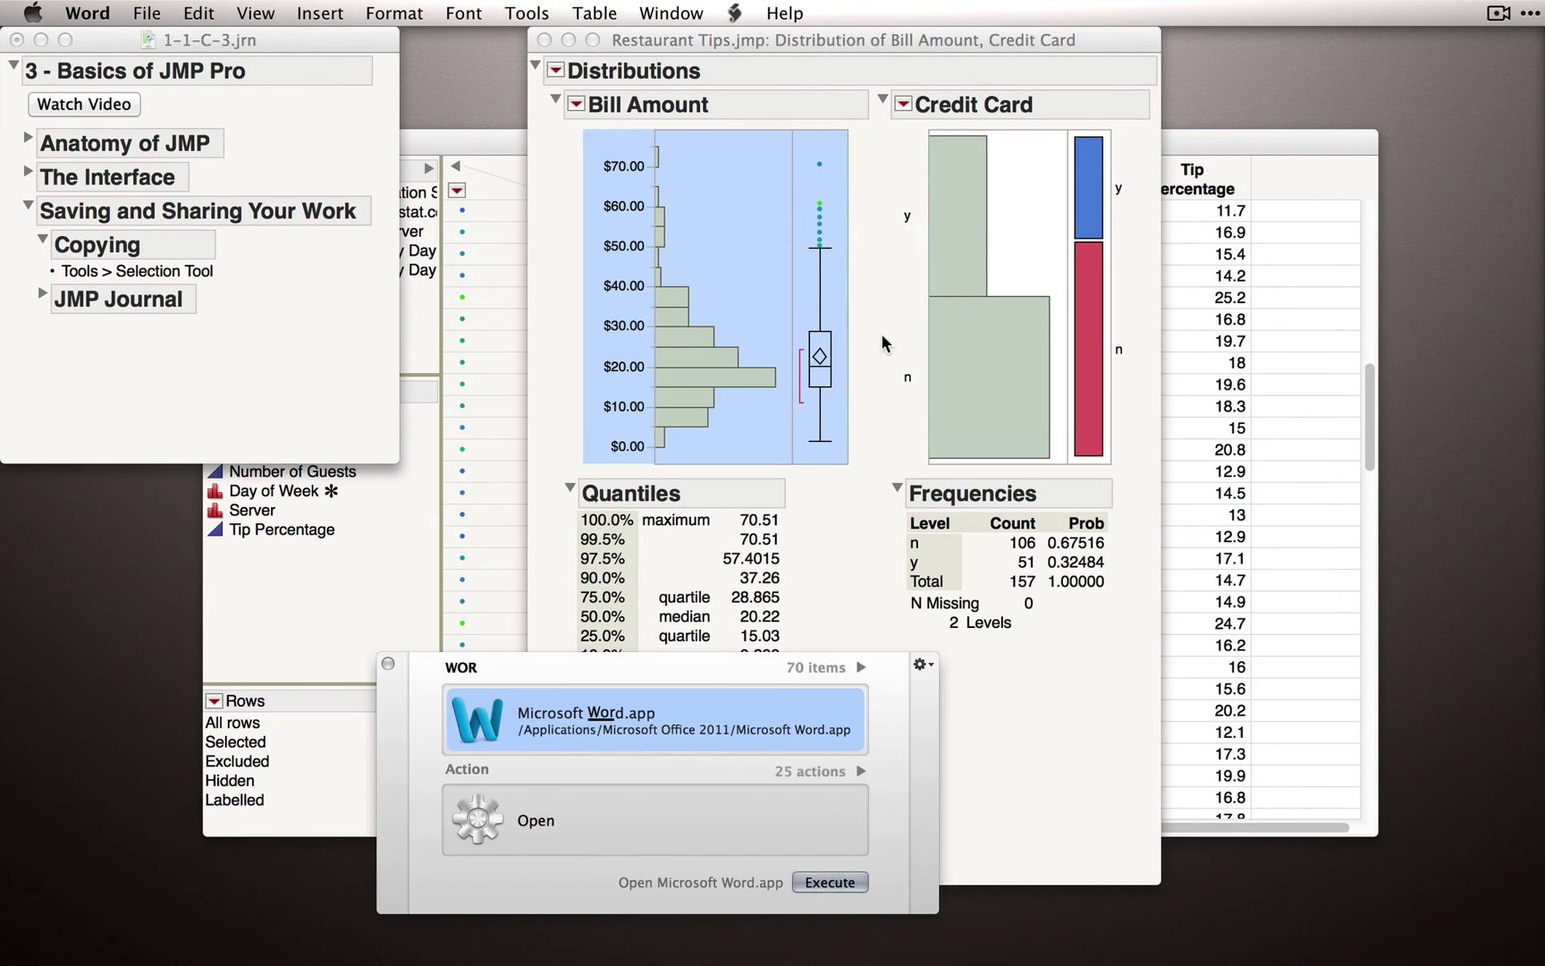
pyautogui.write('pre')
pyautogui.press('Return')
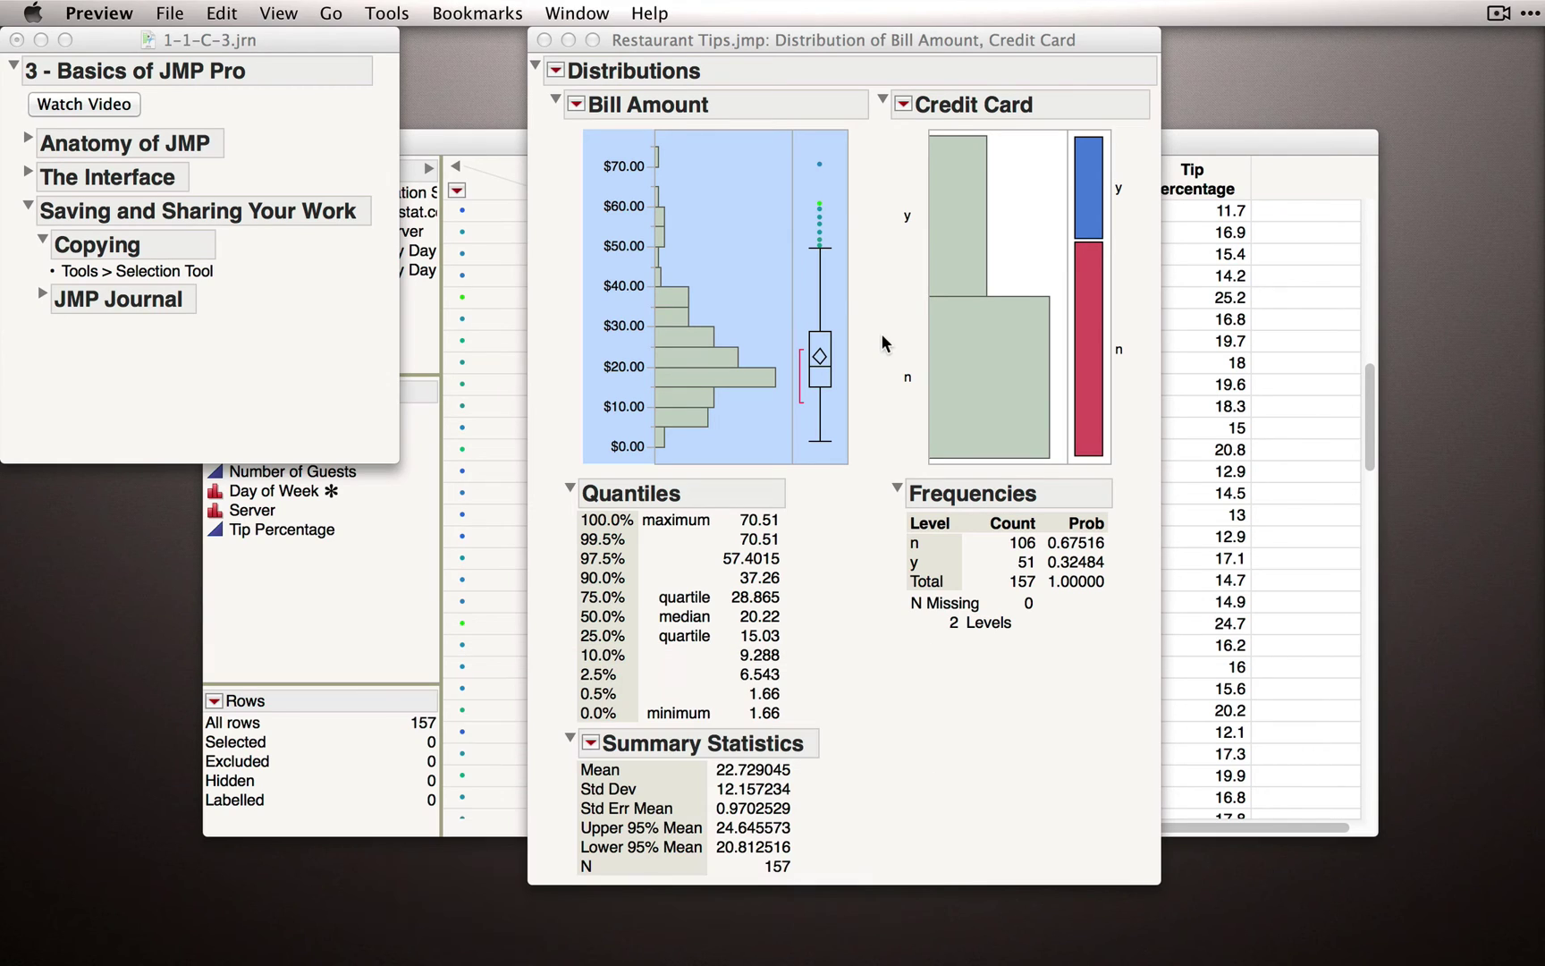
pyautogui.click(171, 12)
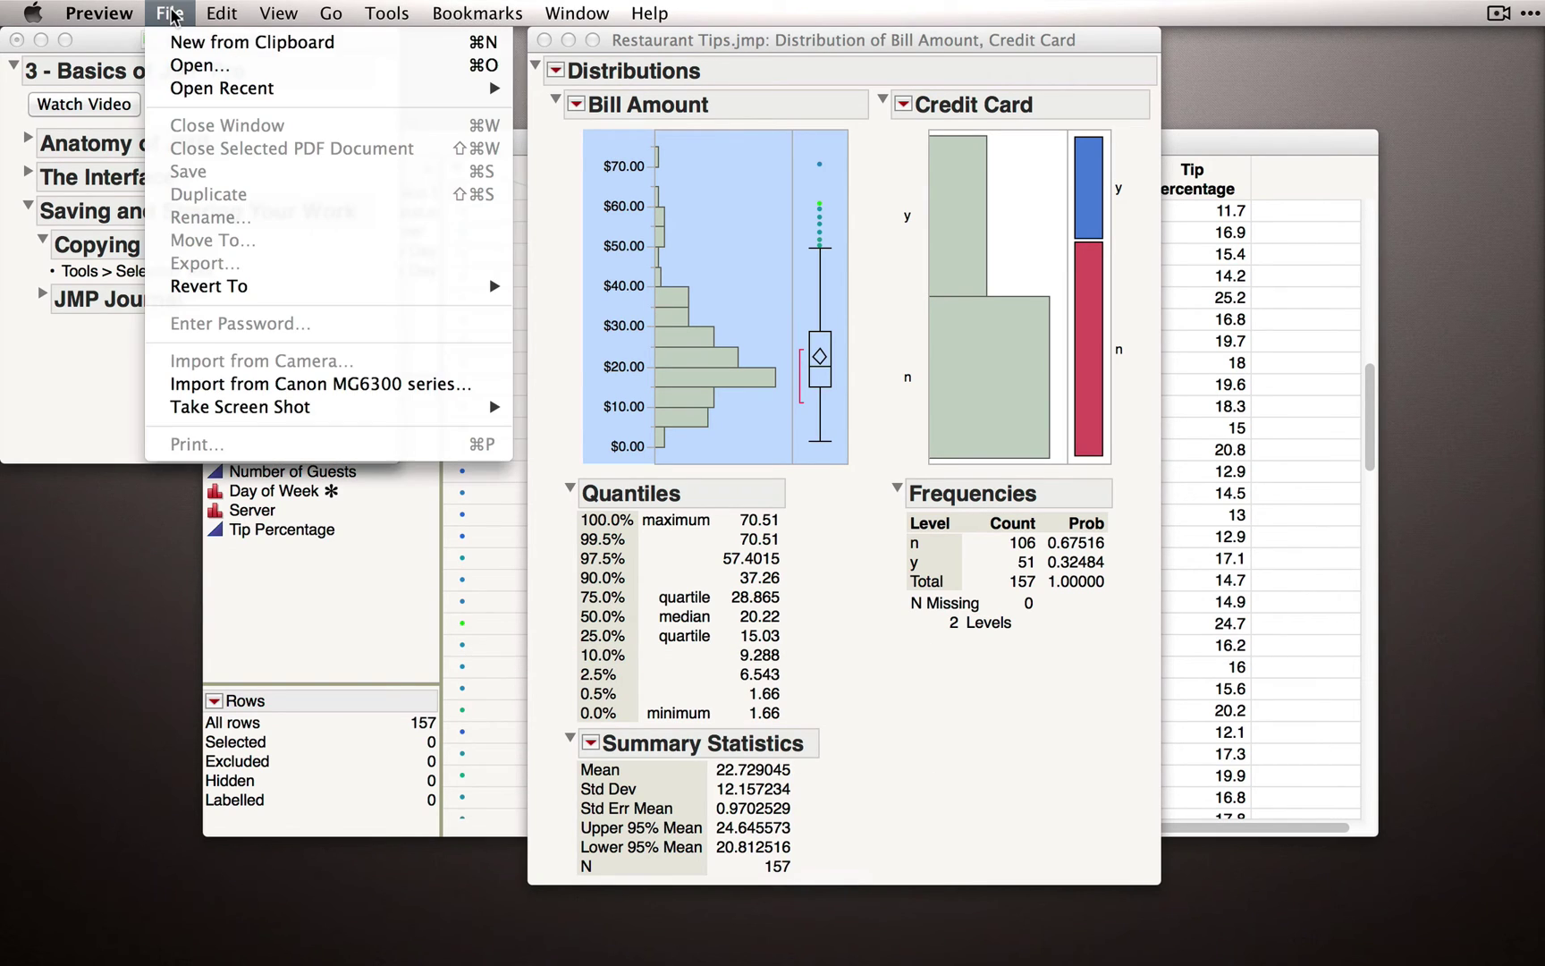
pyautogui.click(254, 42)
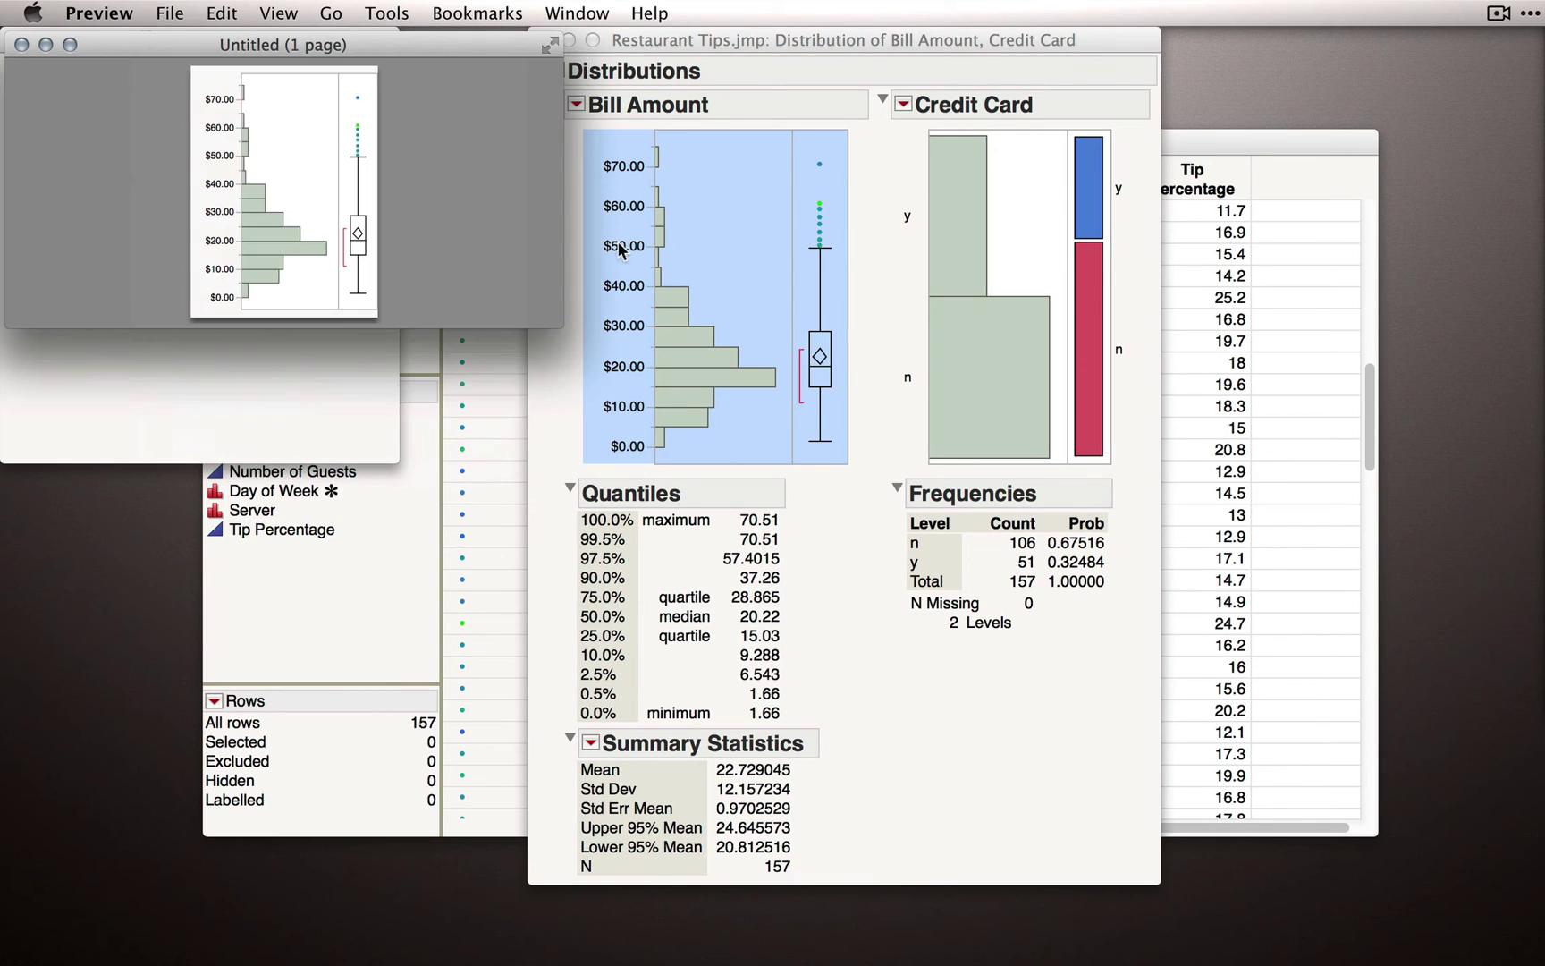
pyautogui.moveTo(365, 69); pyautogui.dragTo(850, 355)
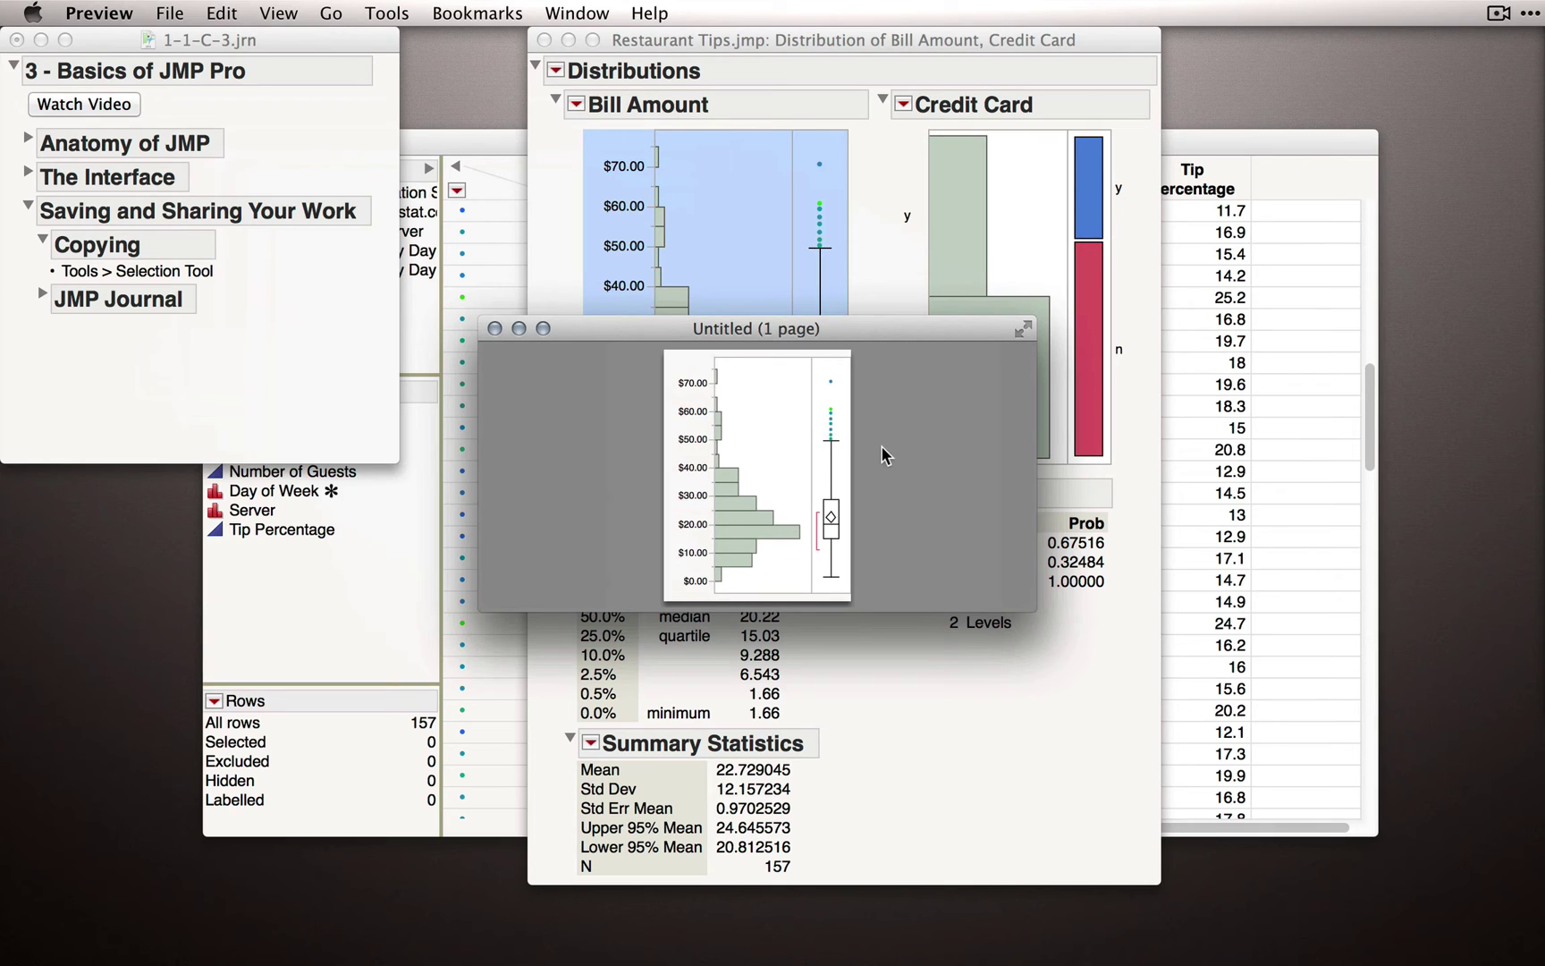
pyautogui.click(495, 330)
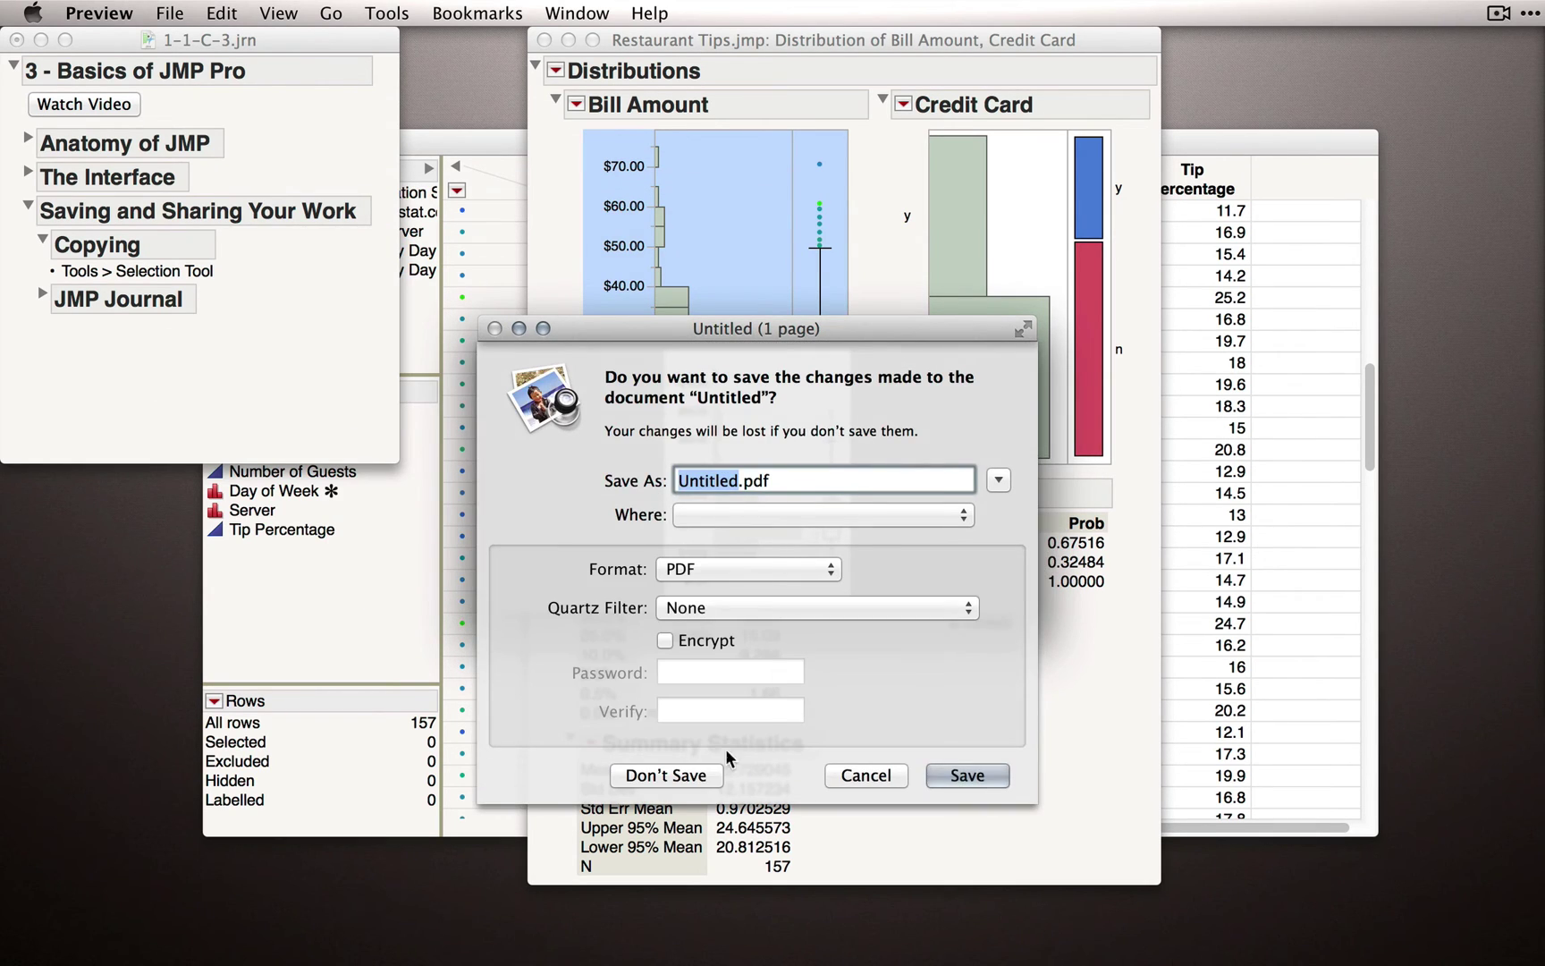
pyautogui.click(693, 775)
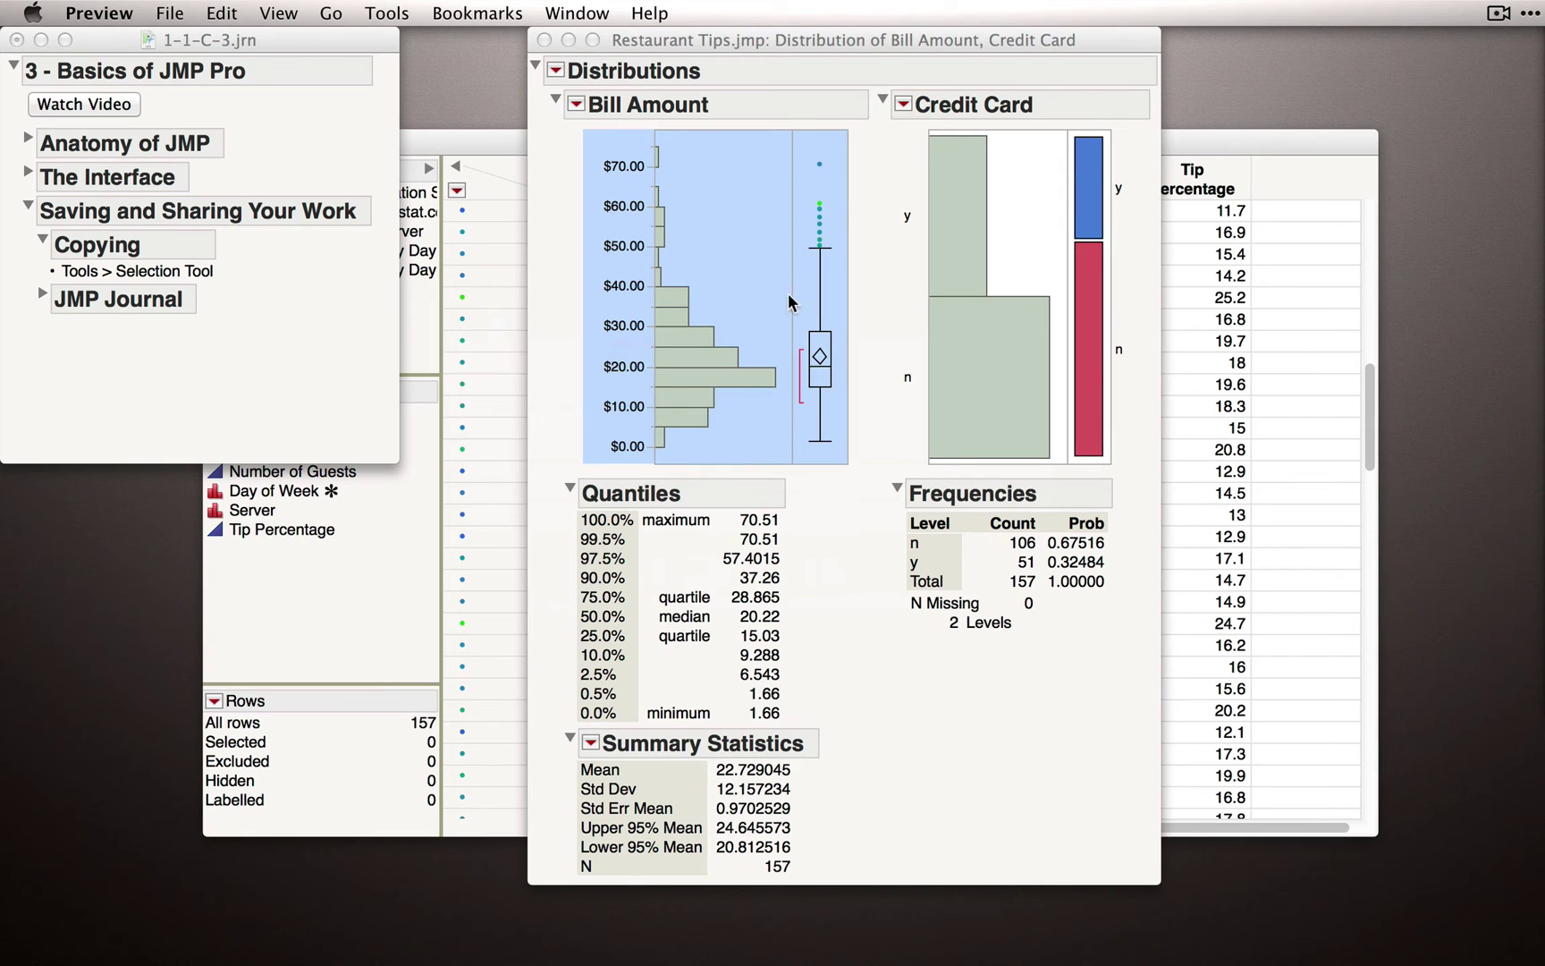
# - Expand the journal's JMP Journal note with its Command-J/Control-J shortcuts and collapse Copying
pyautogui.click(791, 49)
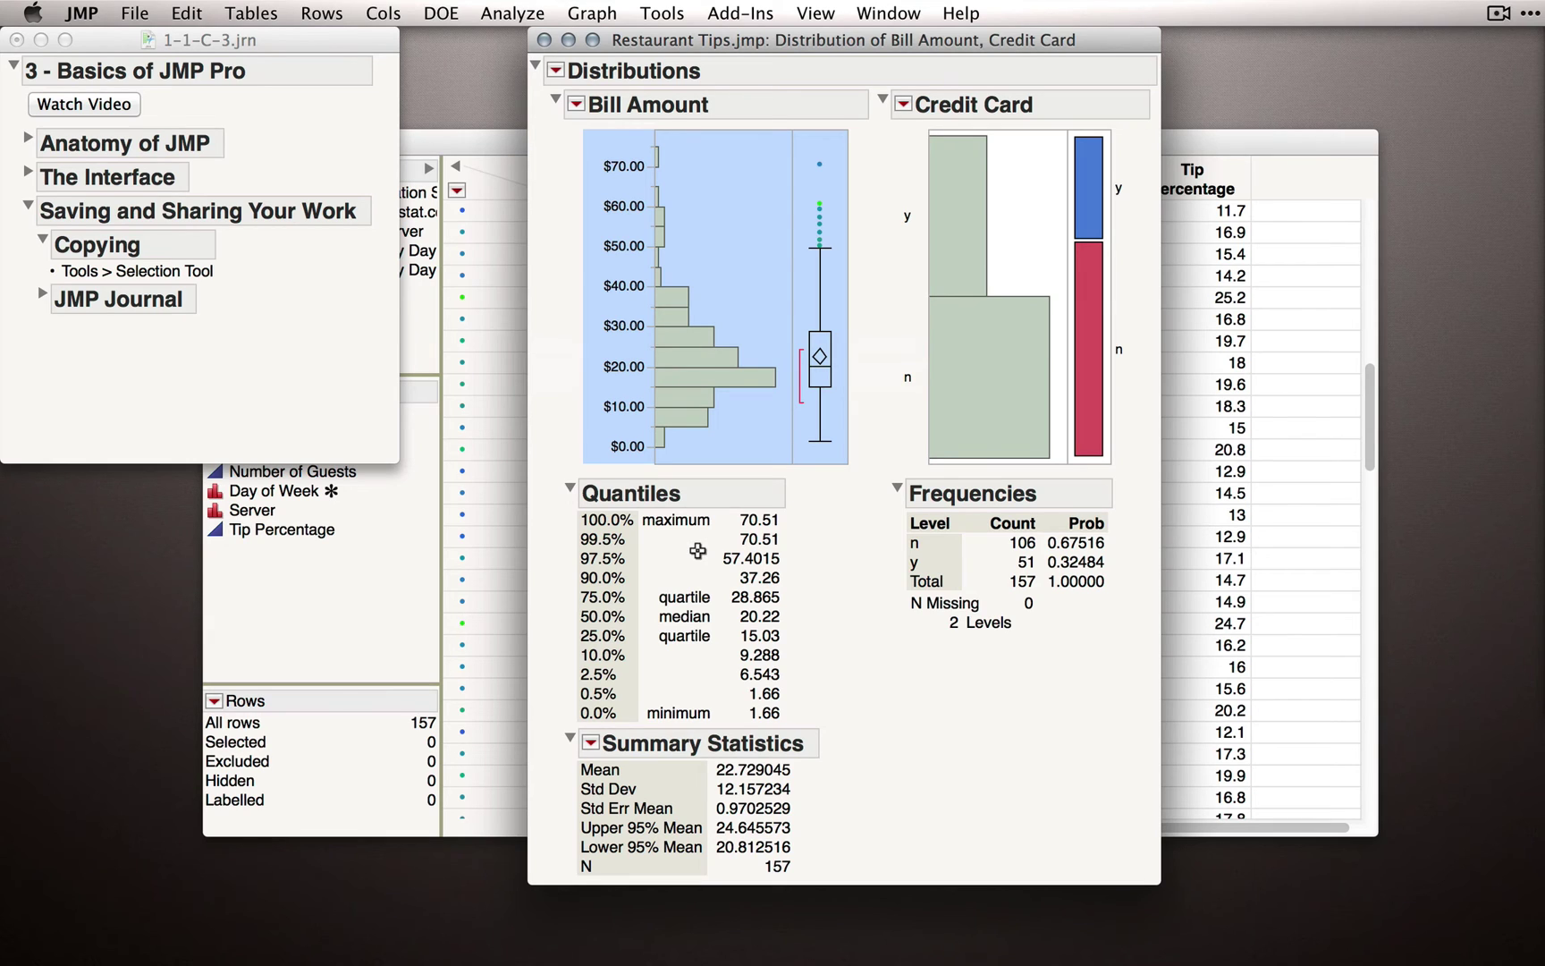
pyautogui.click(162, 346)
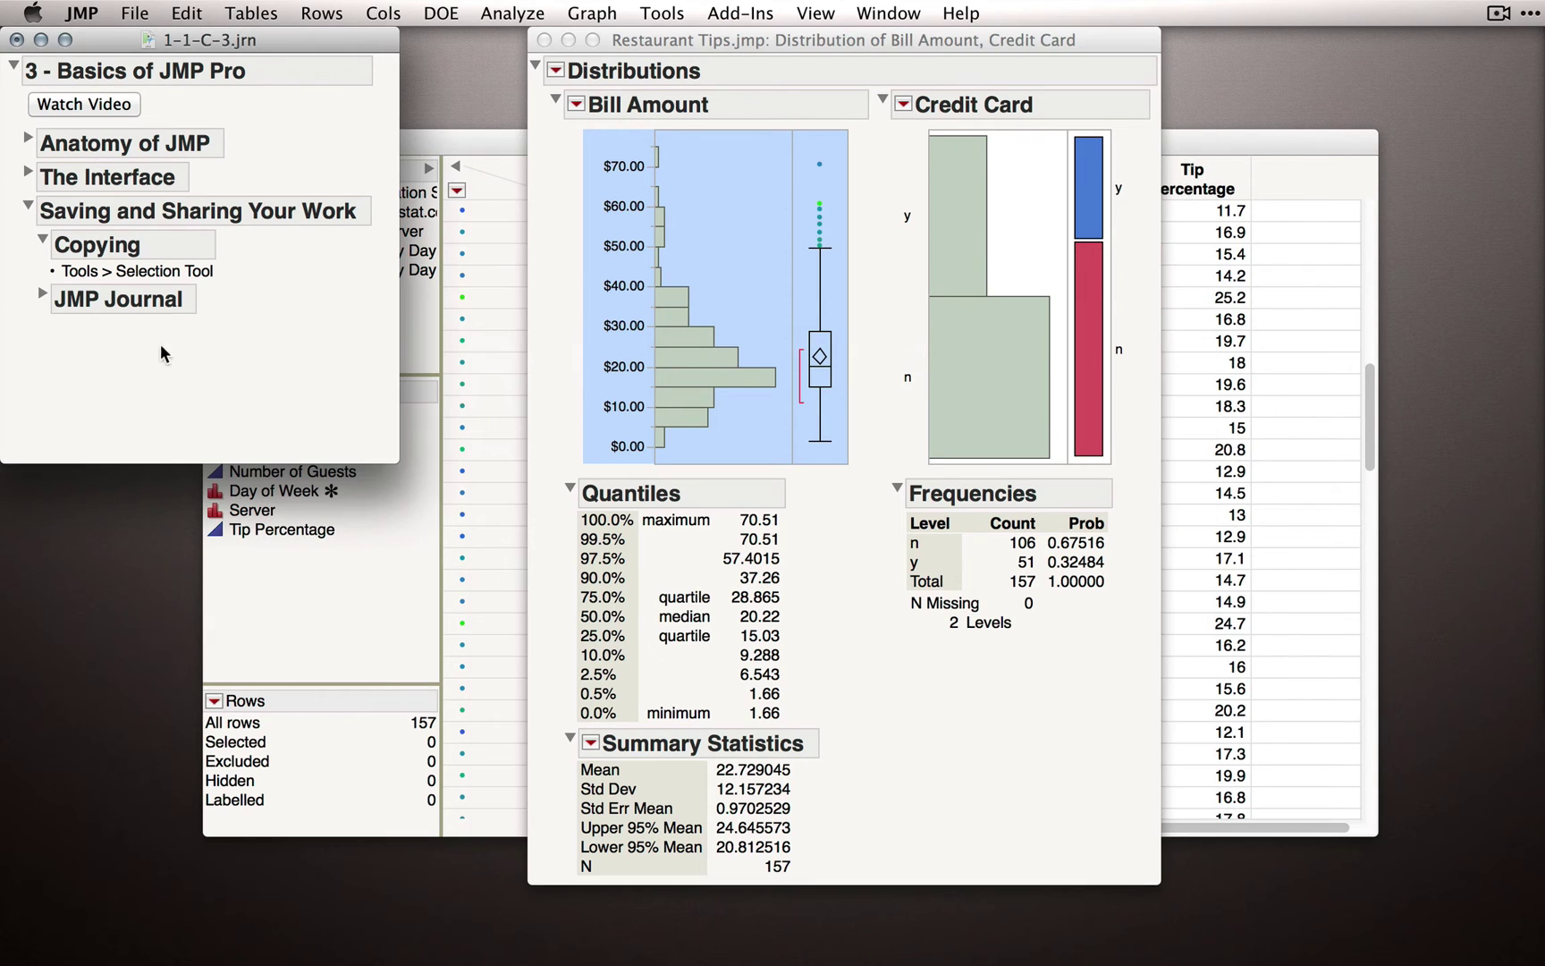
pyautogui.click(43, 298)
pyautogui.click(44, 242)
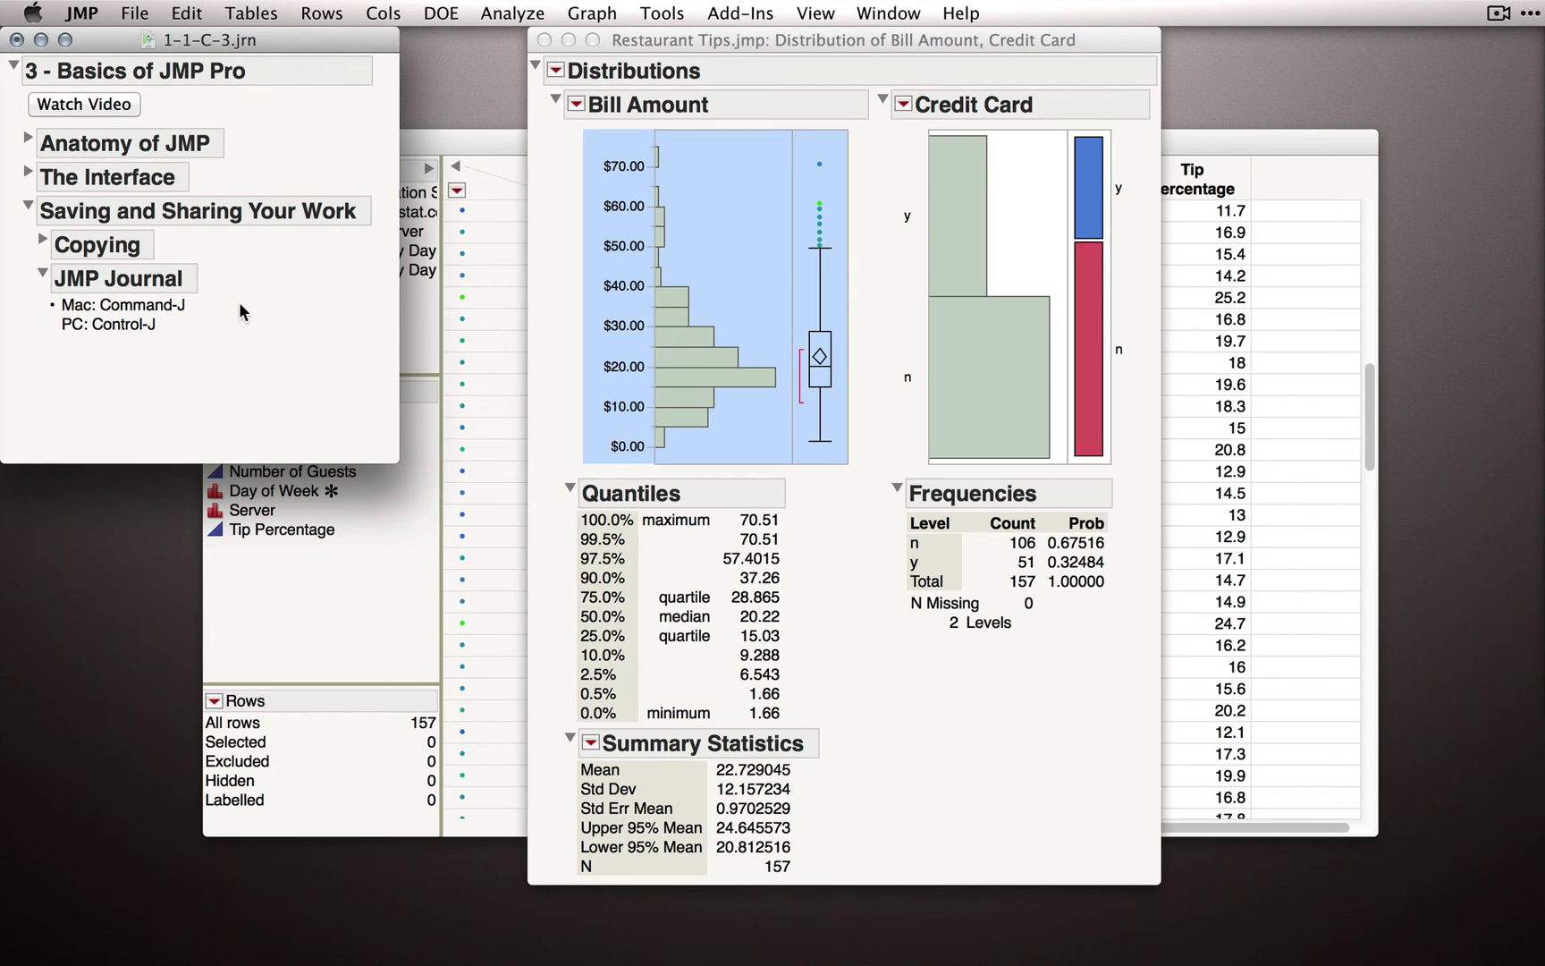
# - Create a new empty journal and move it aside to uncover the course journal
pyautogui.click(136, 14)
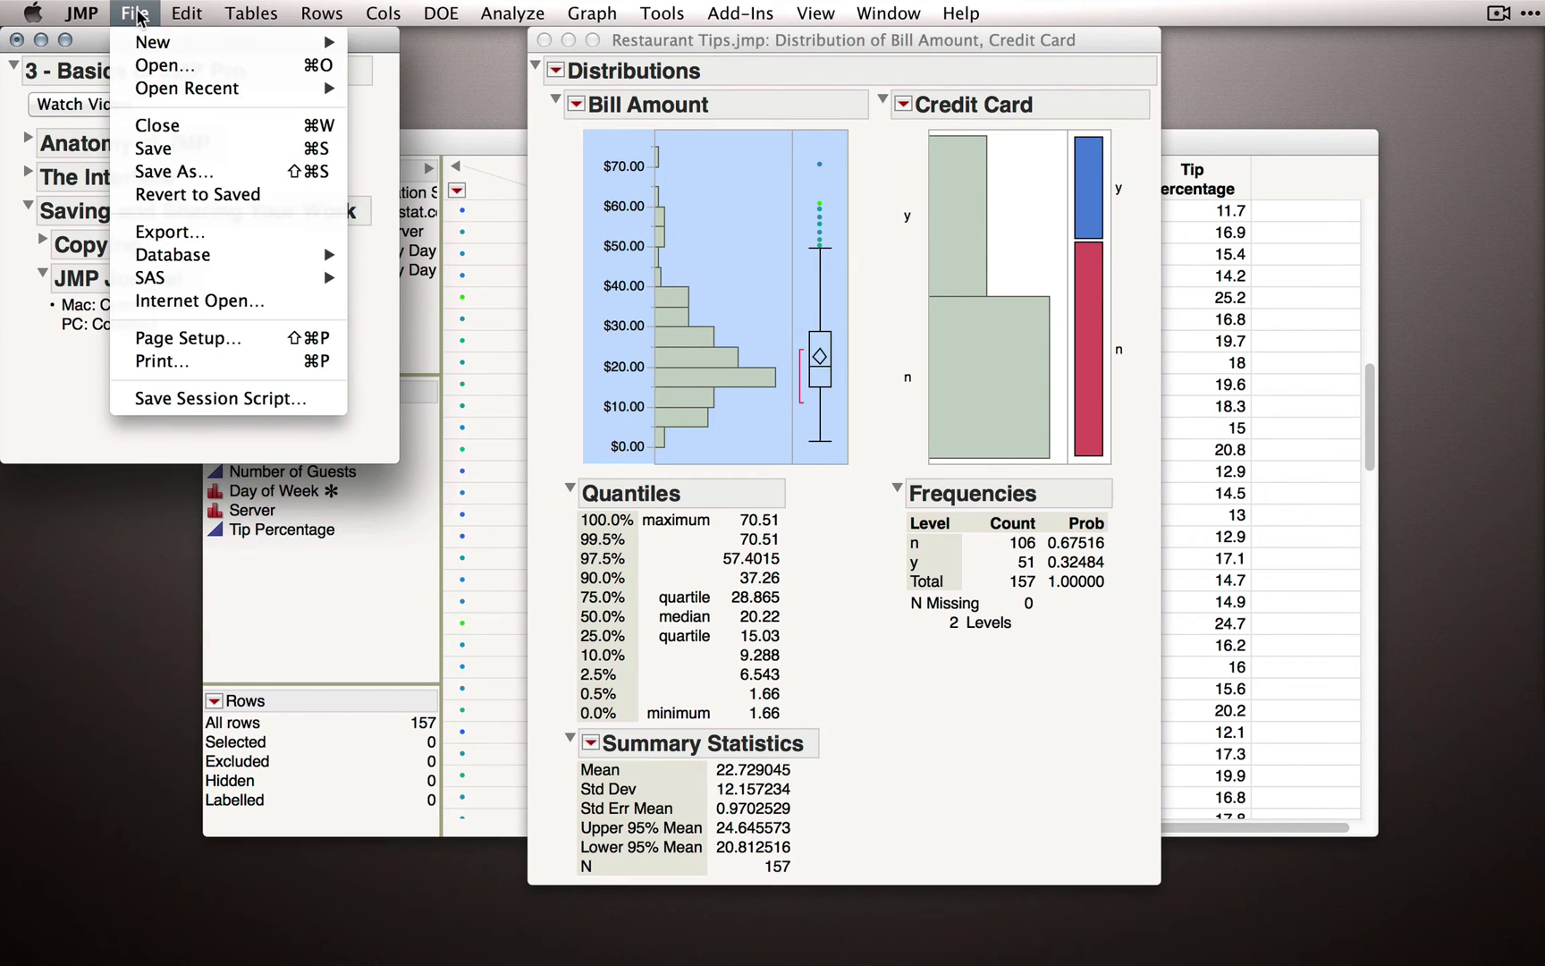
pyautogui.moveTo(154, 49)
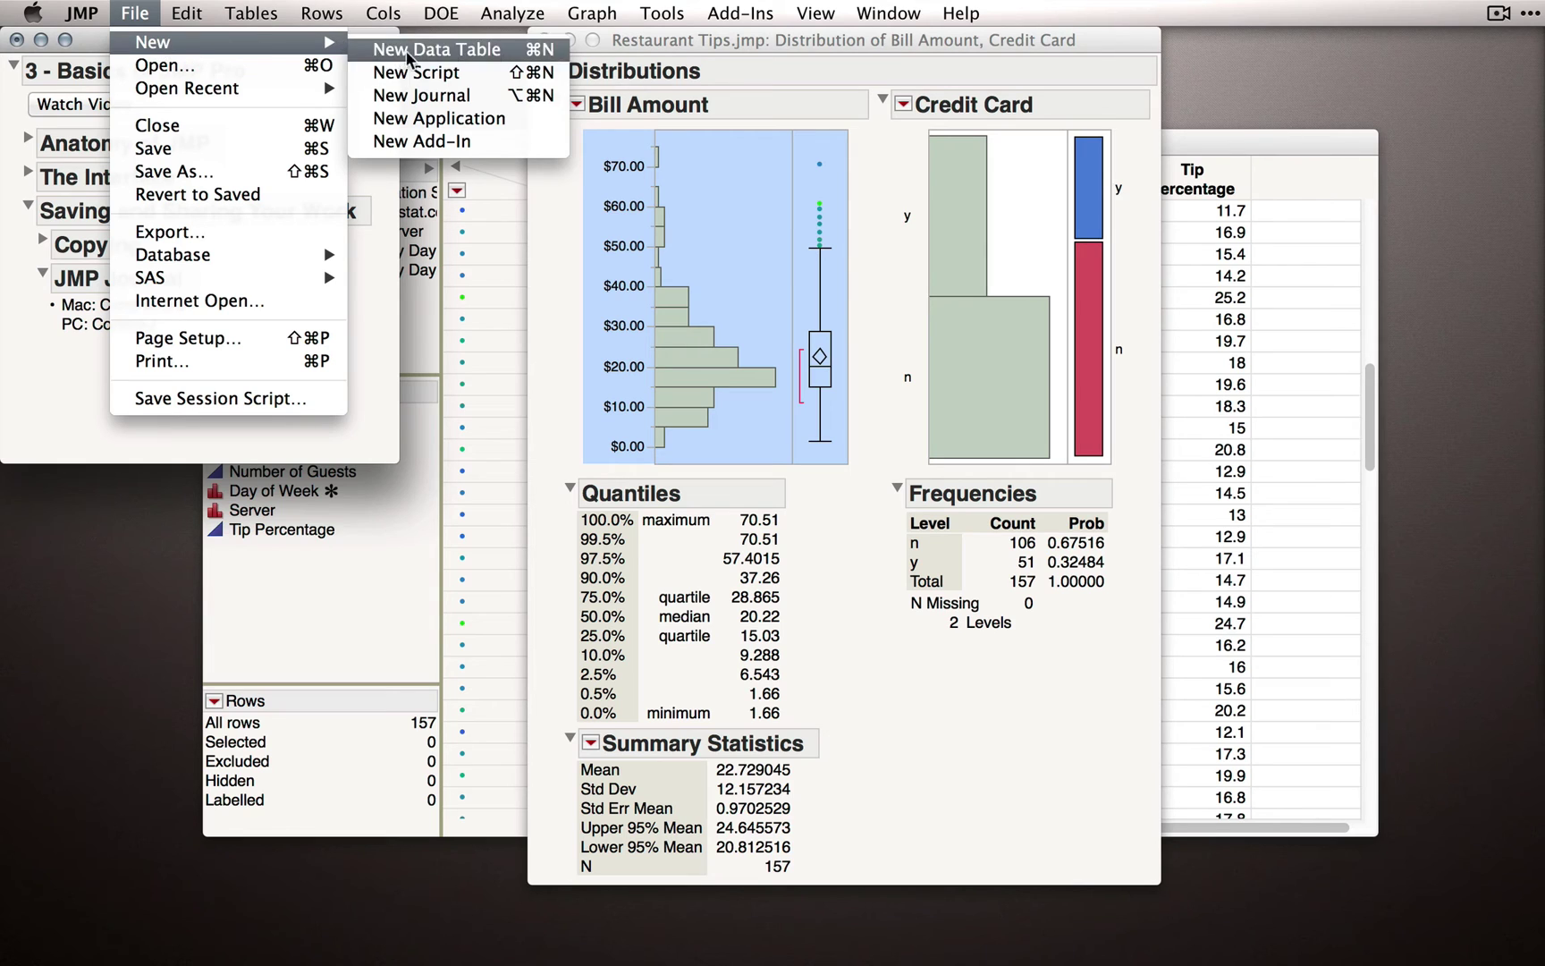
pyautogui.click(419, 94)
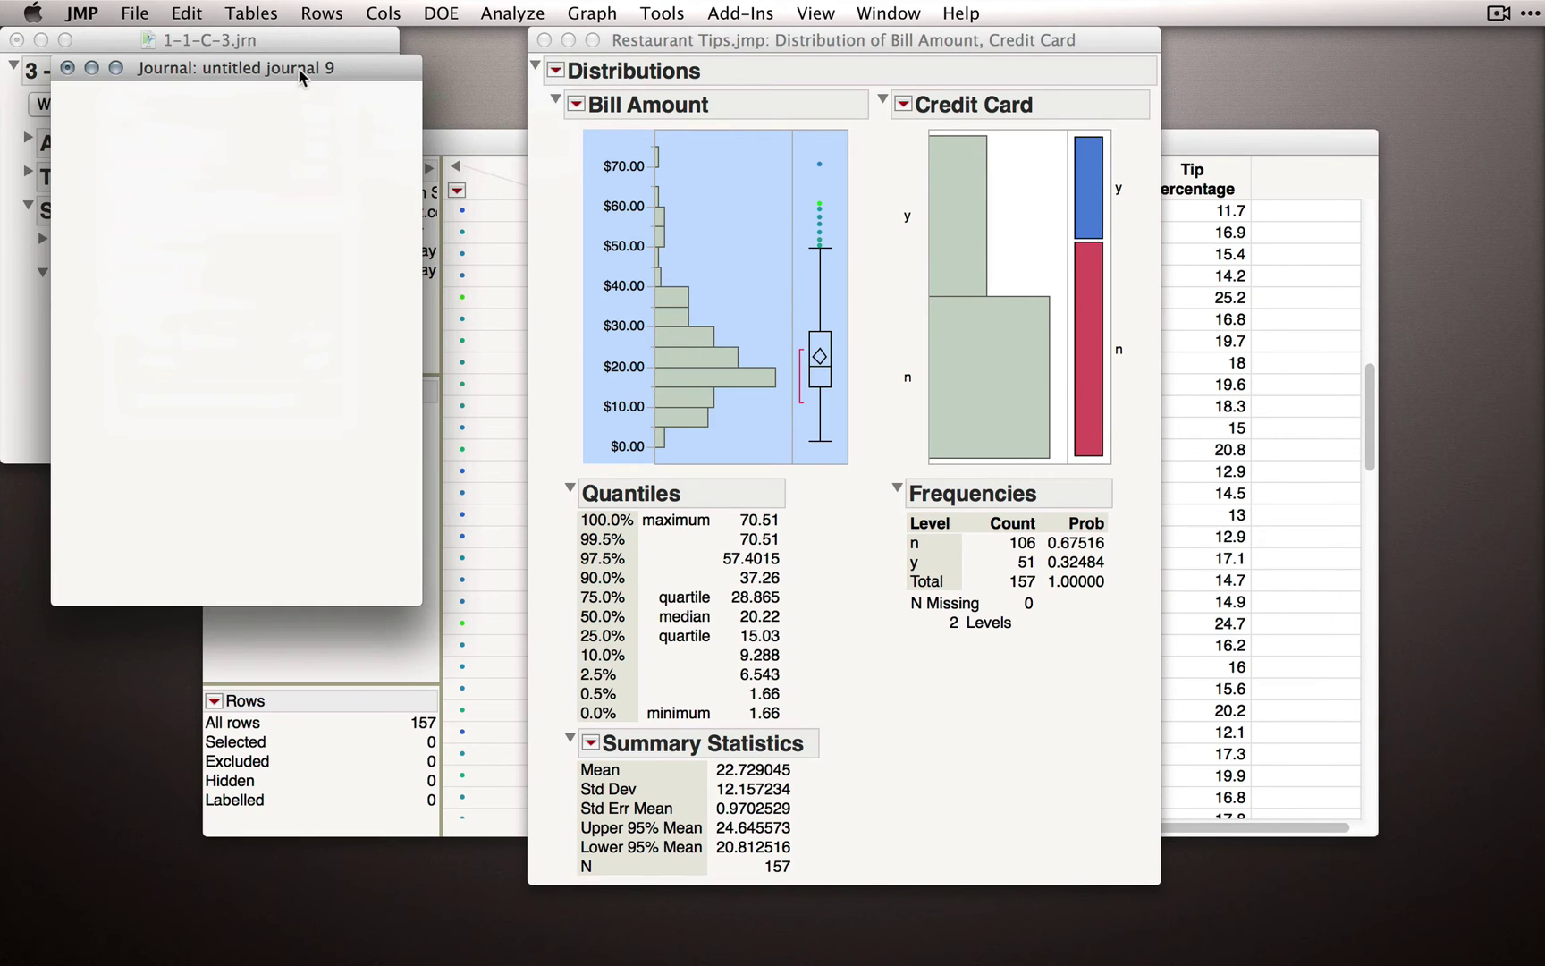
pyautogui.moveTo(299, 68); pyautogui.dragTo(362, 383)
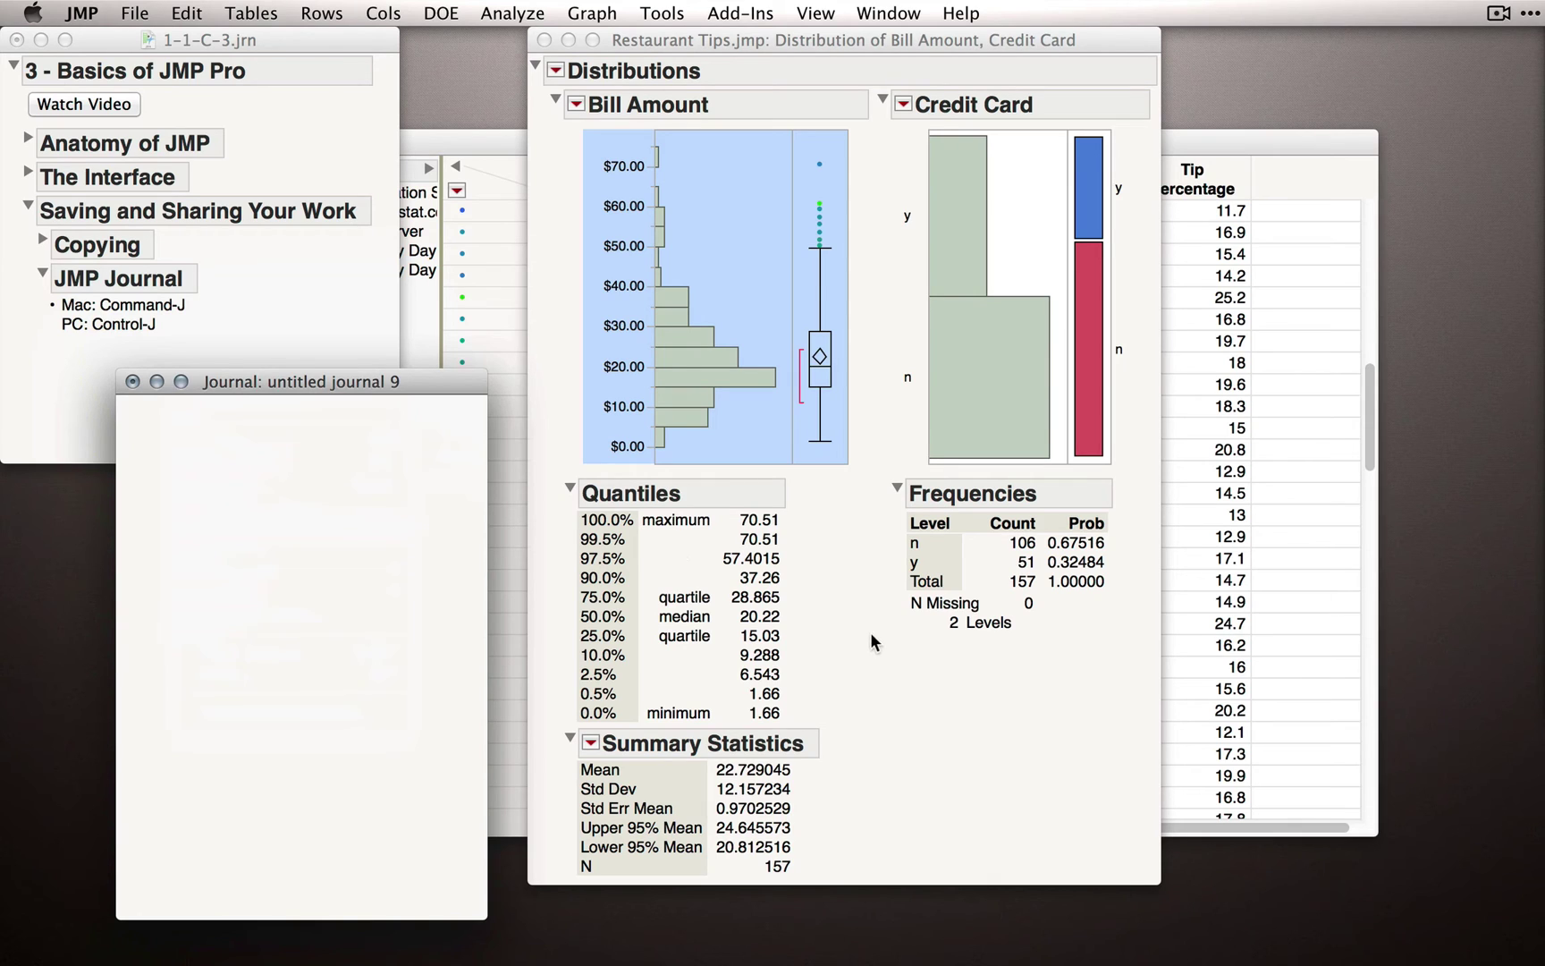
# - Switch the Bill Amount distribution window to the Selection tool
pyautogui.click(844, 584)
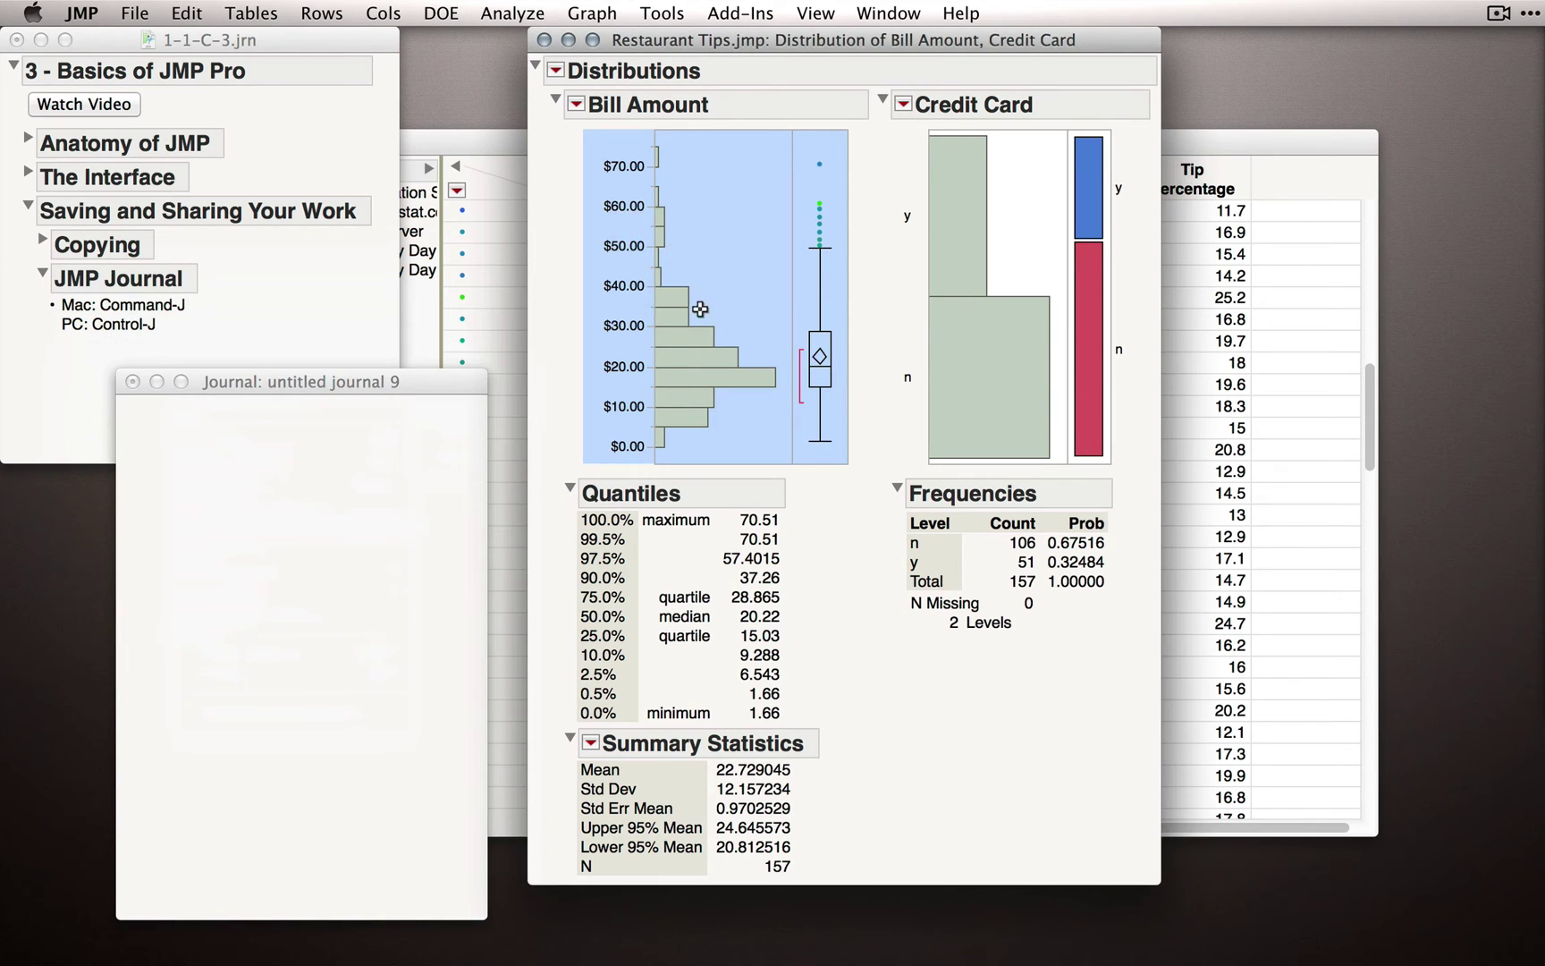
pyautogui.click(660, 18)
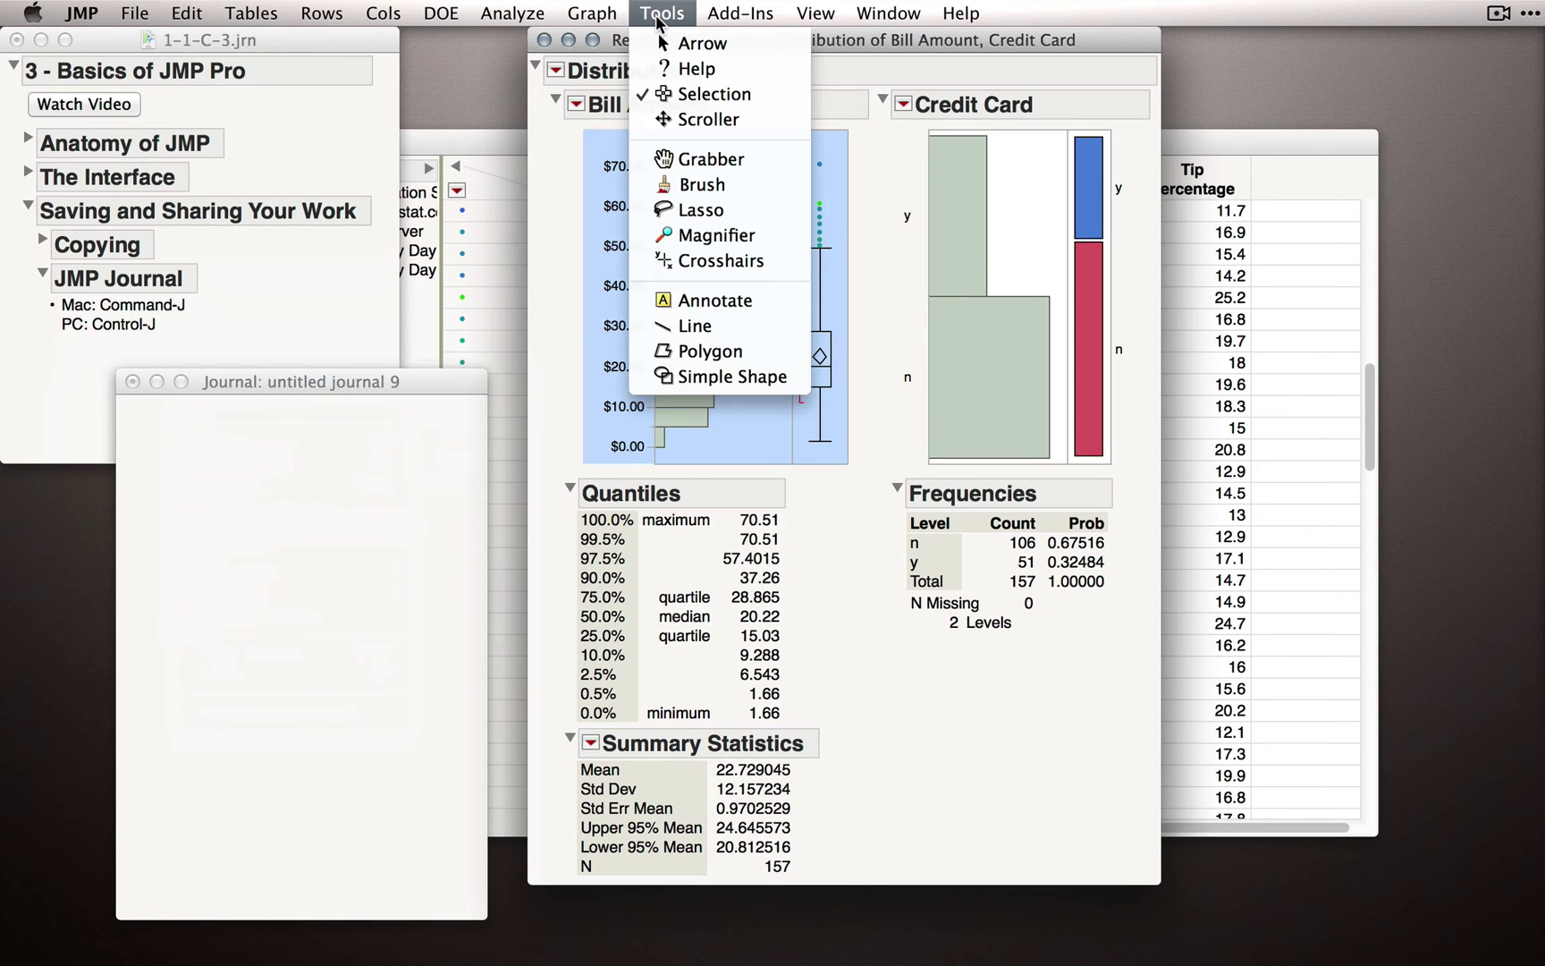
pyautogui.click(722, 93)
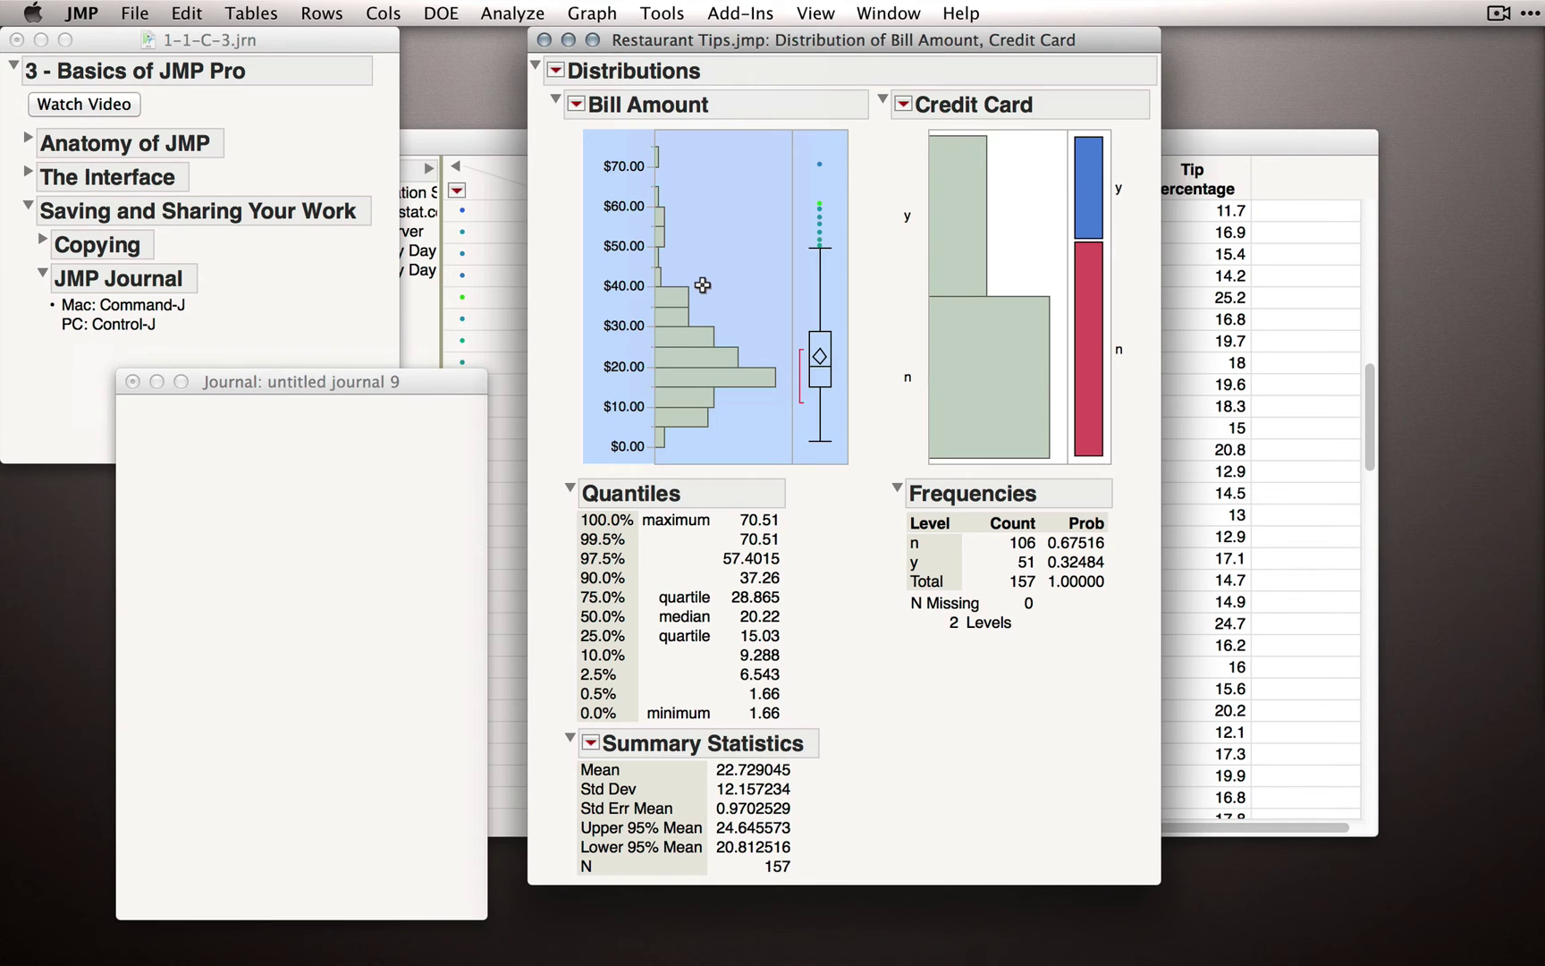
# - Drag the Bill Amount histogram, Quantiles report and Frequencies report into the untitled journal
pyautogui.moveTo(698, 285); pyautogui.dragTo(290, 543)
pyautogui.moveTo(329, 377); pyautogui.dragTo(432, 221)
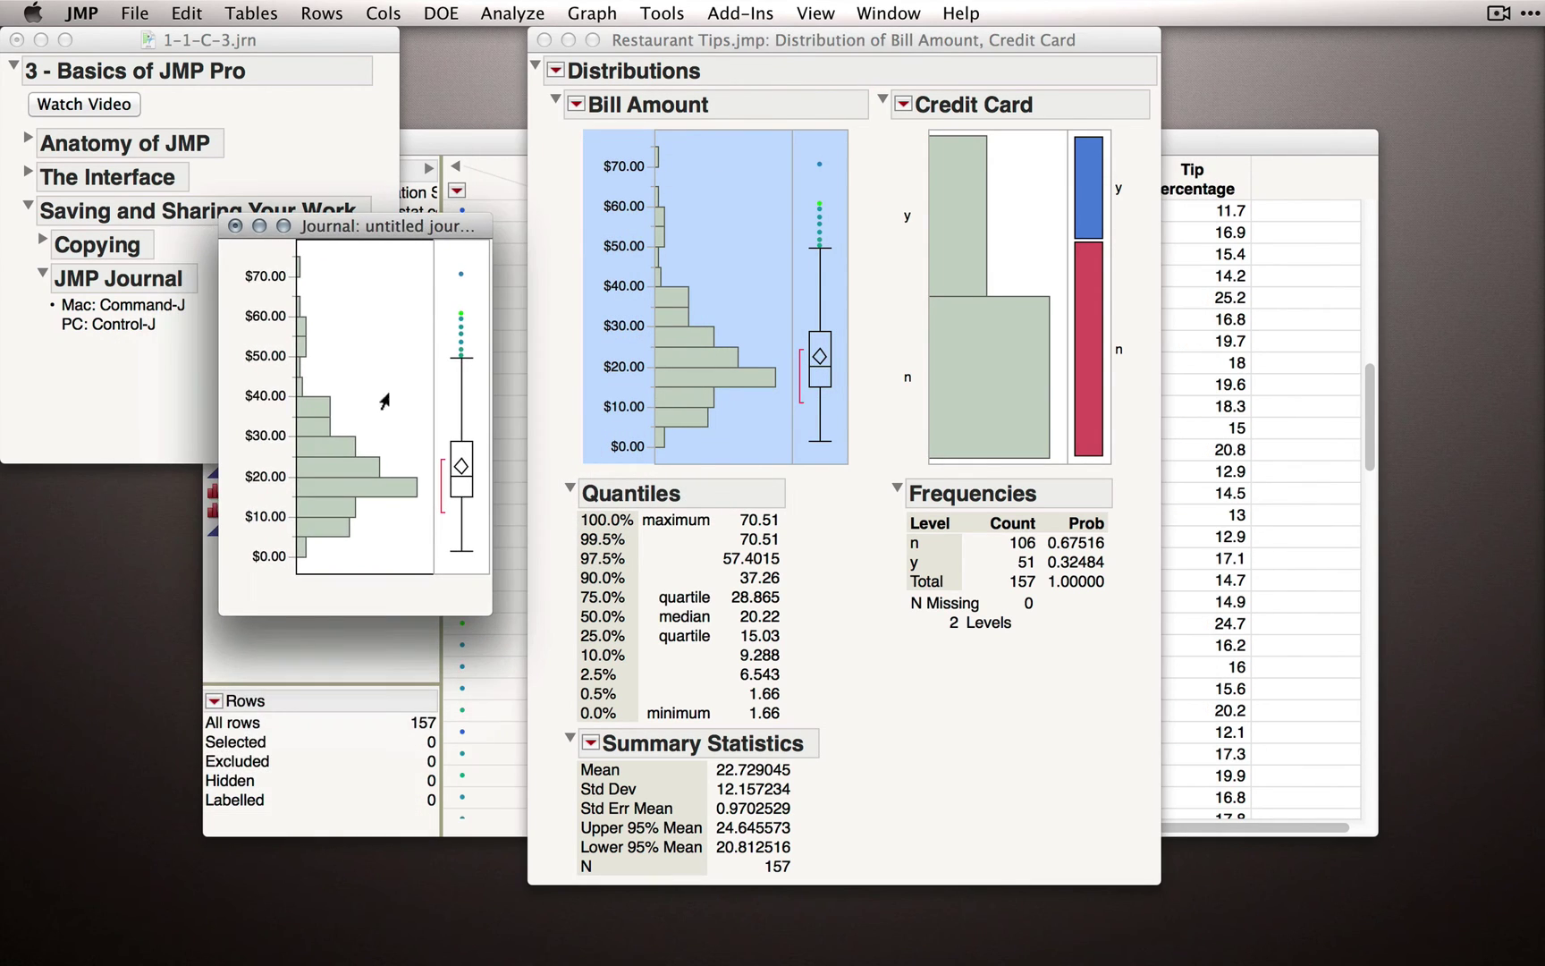
pyautogui.click(691, 490)
pyautogui.click(650, 496)
pyautogui.moveTo(615, 494); pyautogui.dragTo(396, 574)
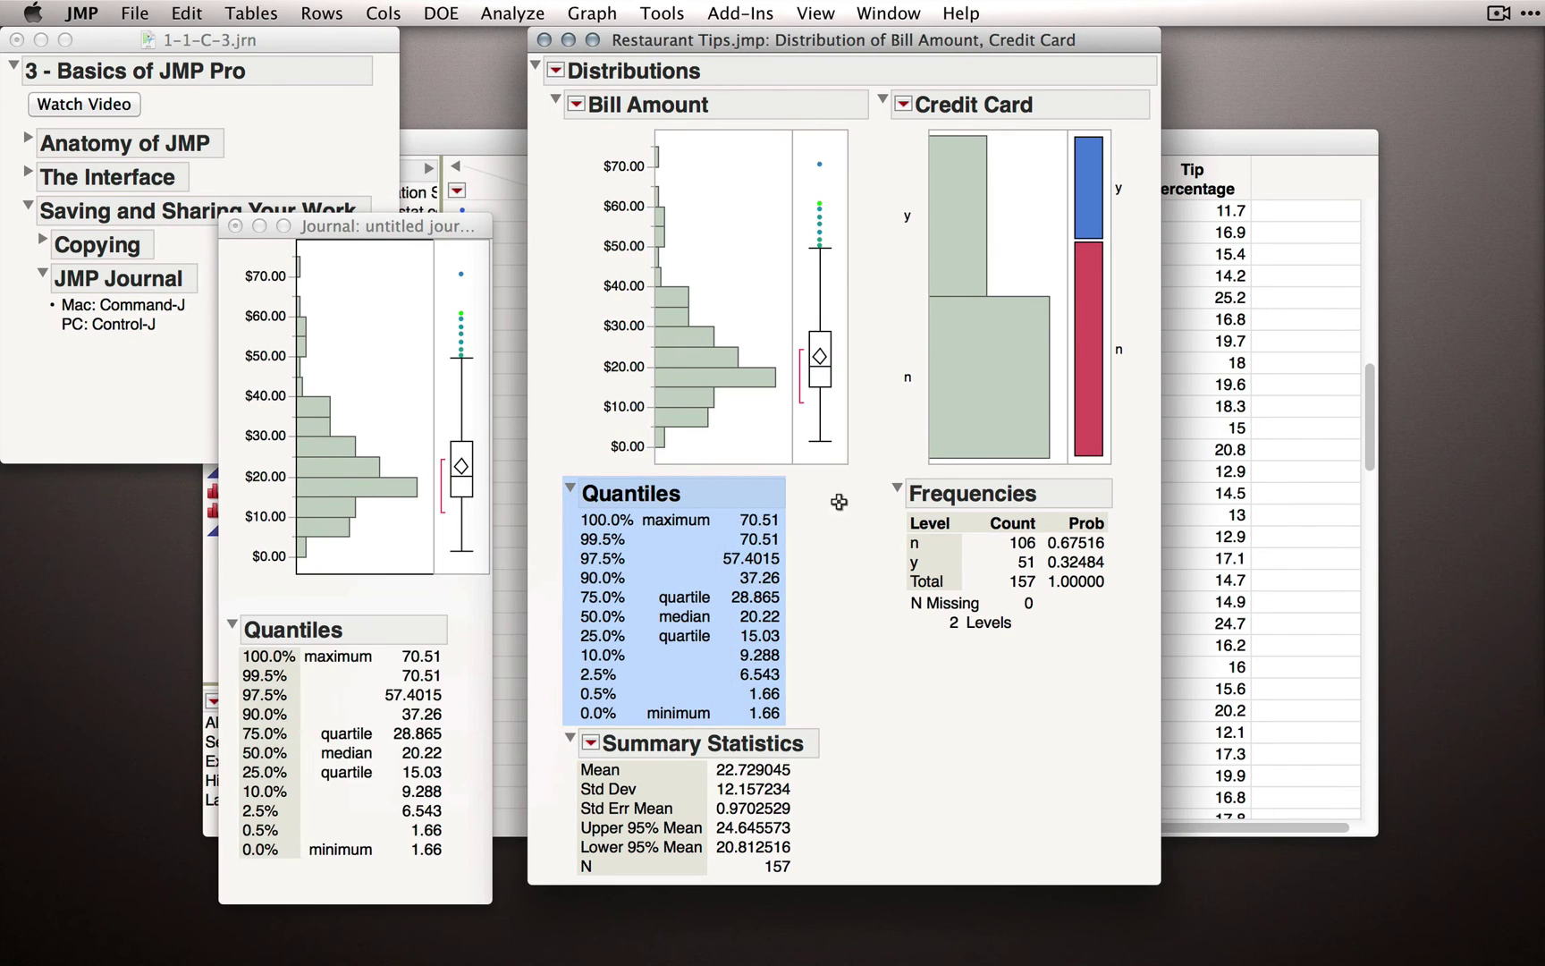
pyautogui.click(984, 491)
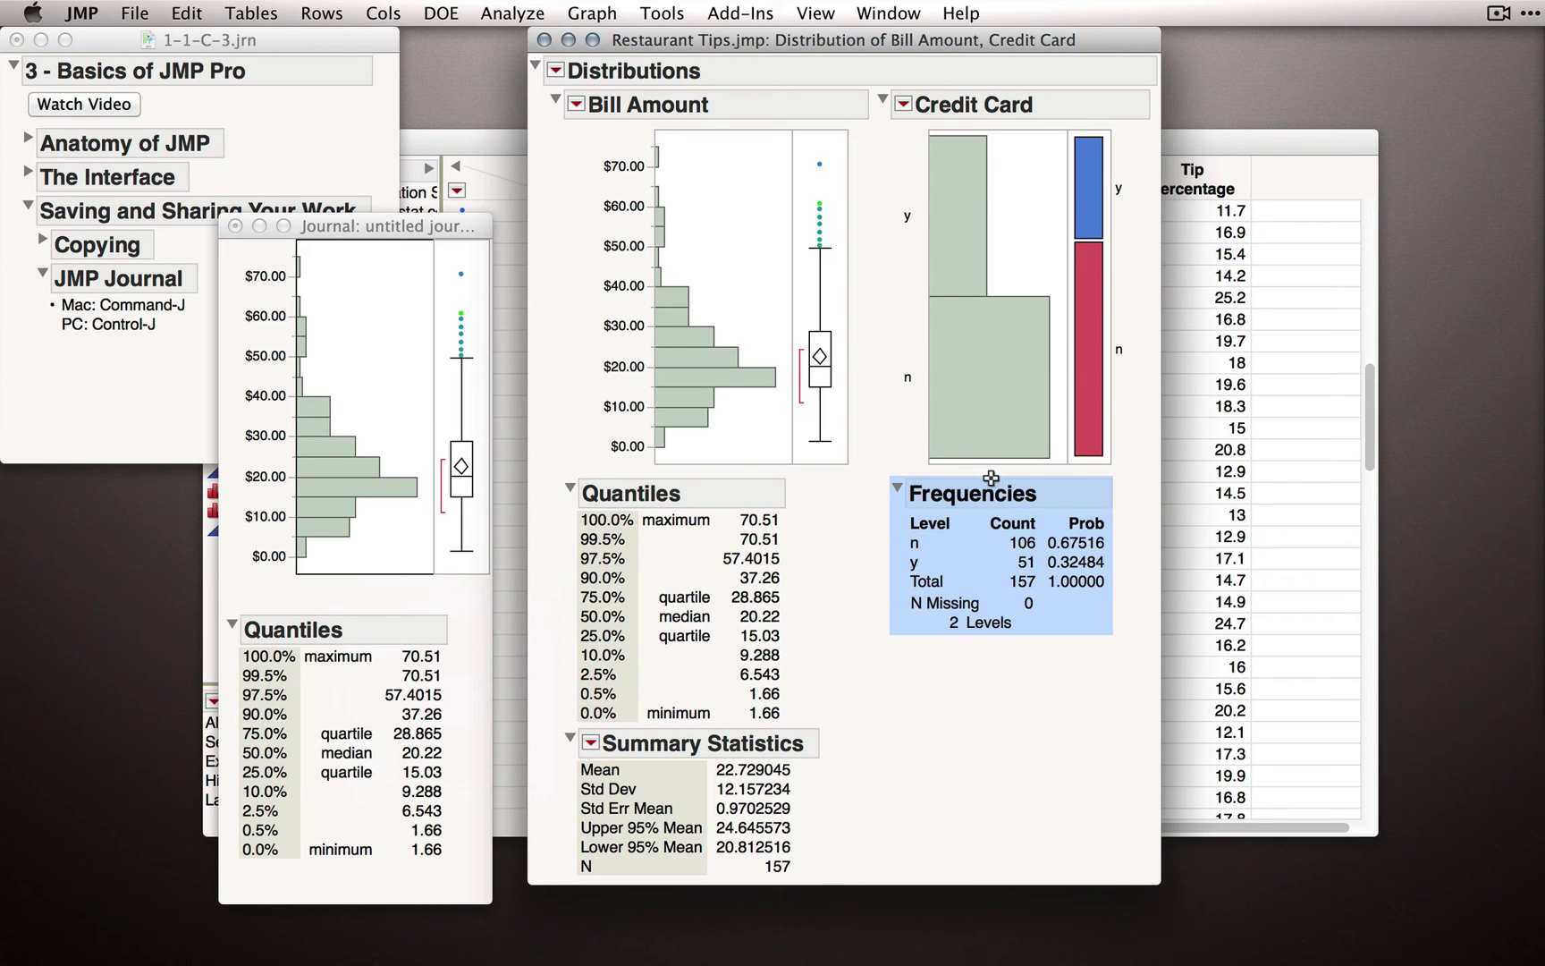
pyautogui.moveTo(966, 497); pyautogui.dragTo(280, 238)
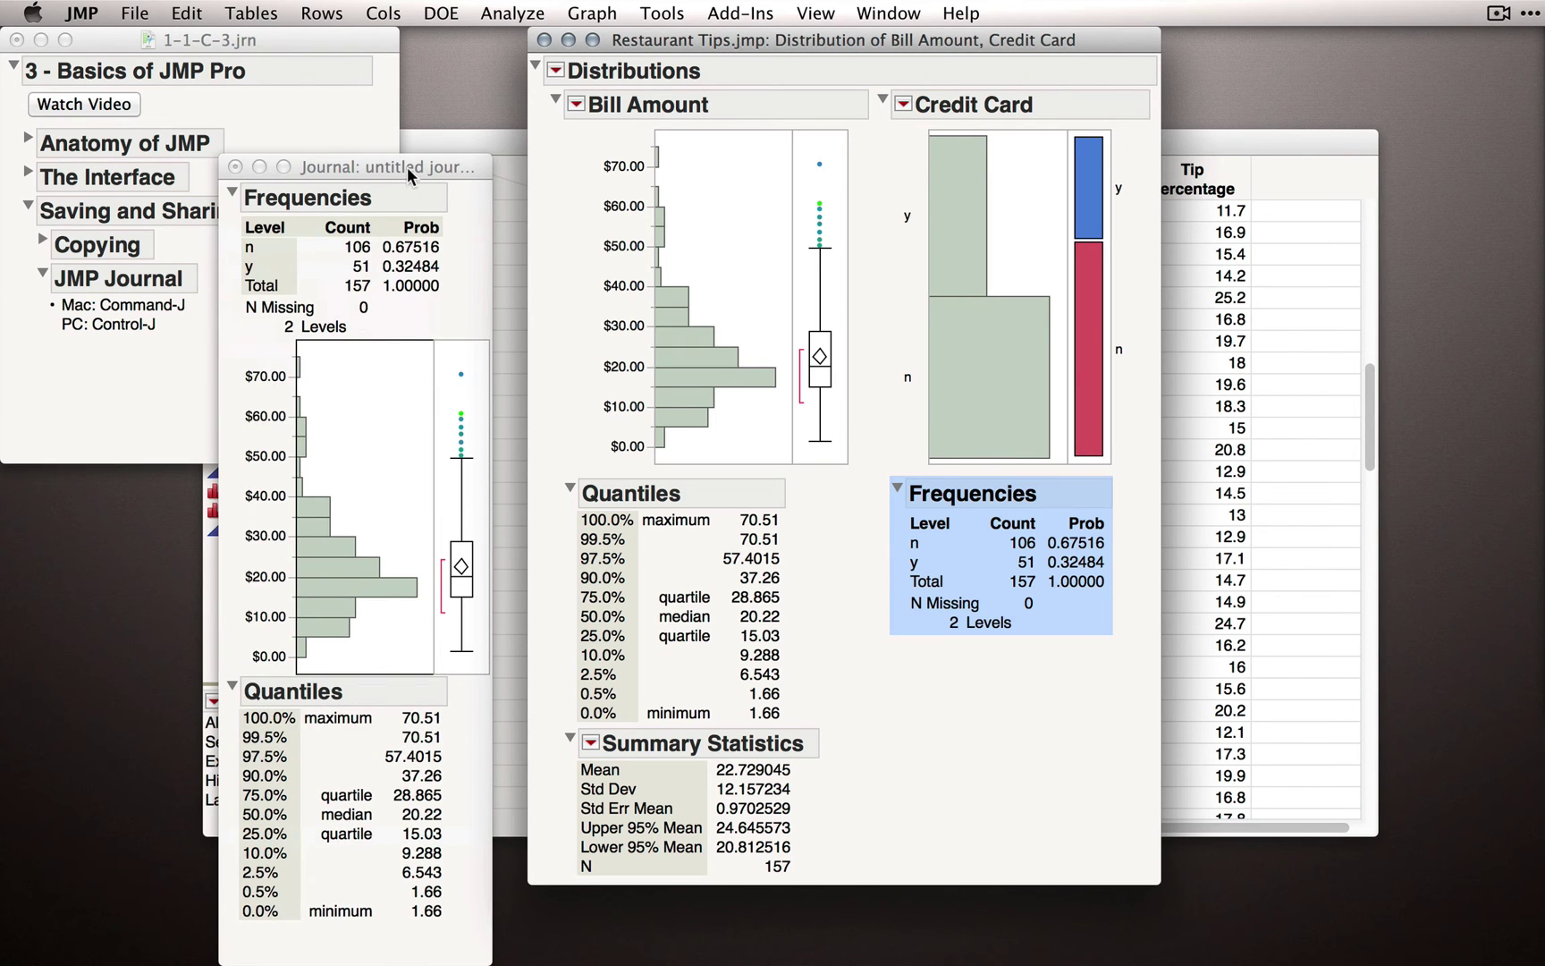
pyautogui.moveTo(412, 170); pyautogui.dragTo(496, 114)
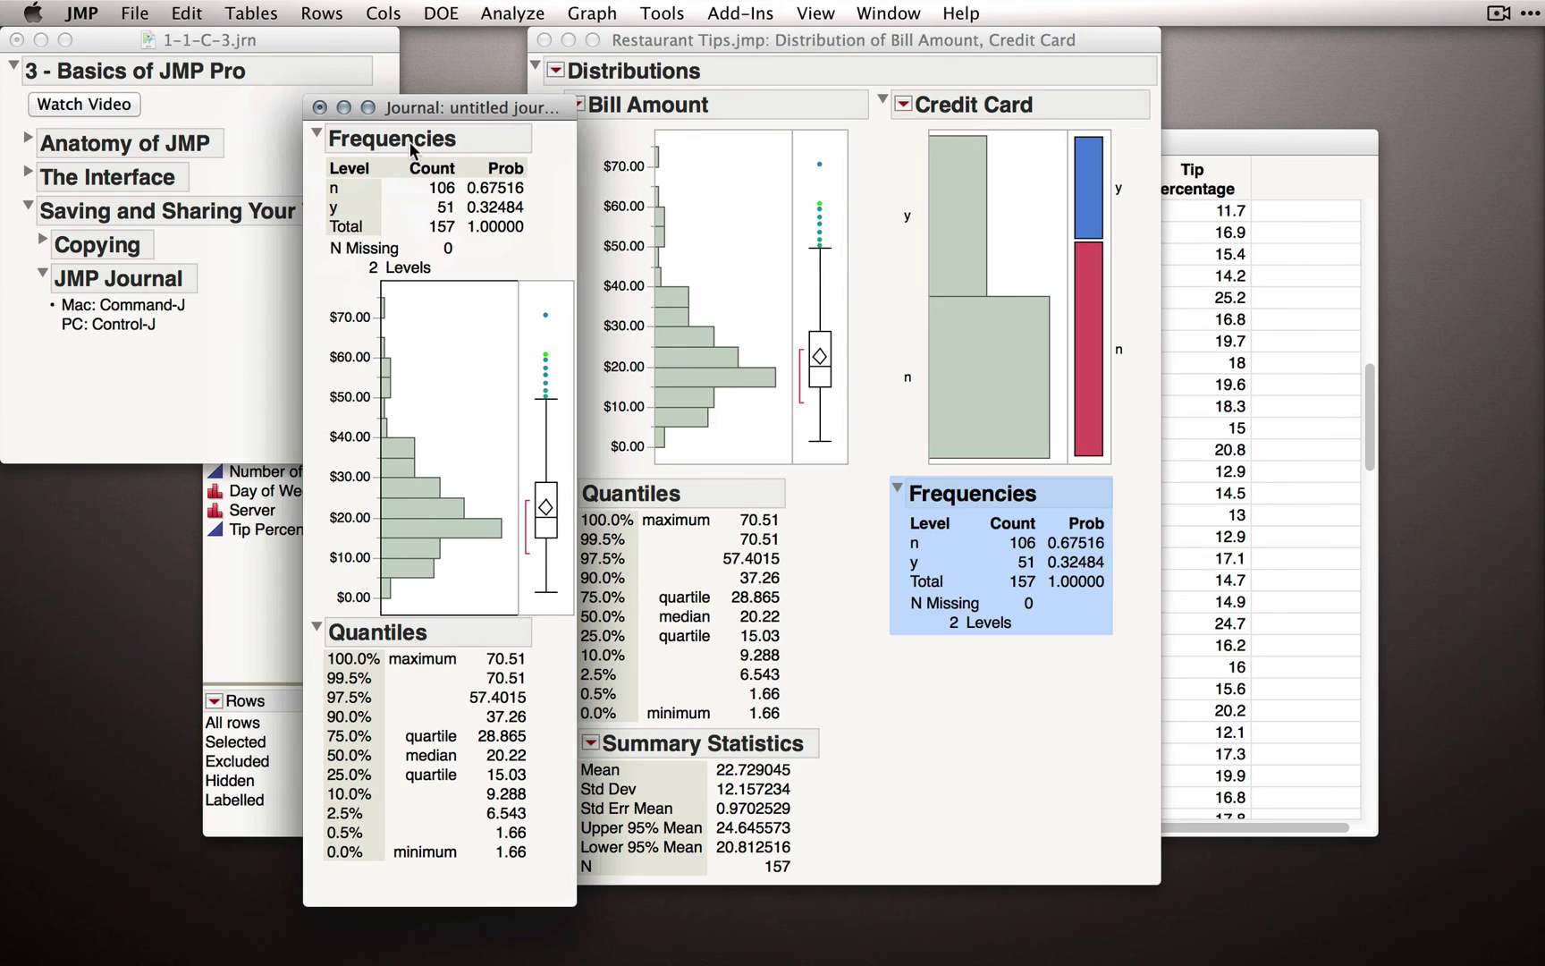
# - Collapse the Frequencies and Quantiles tables in the journal
pyautogui.click(318, 136)
pyautogui.click(318, 136)
pyautogui.click(317, 136)
pyautogui.click(317, 503)
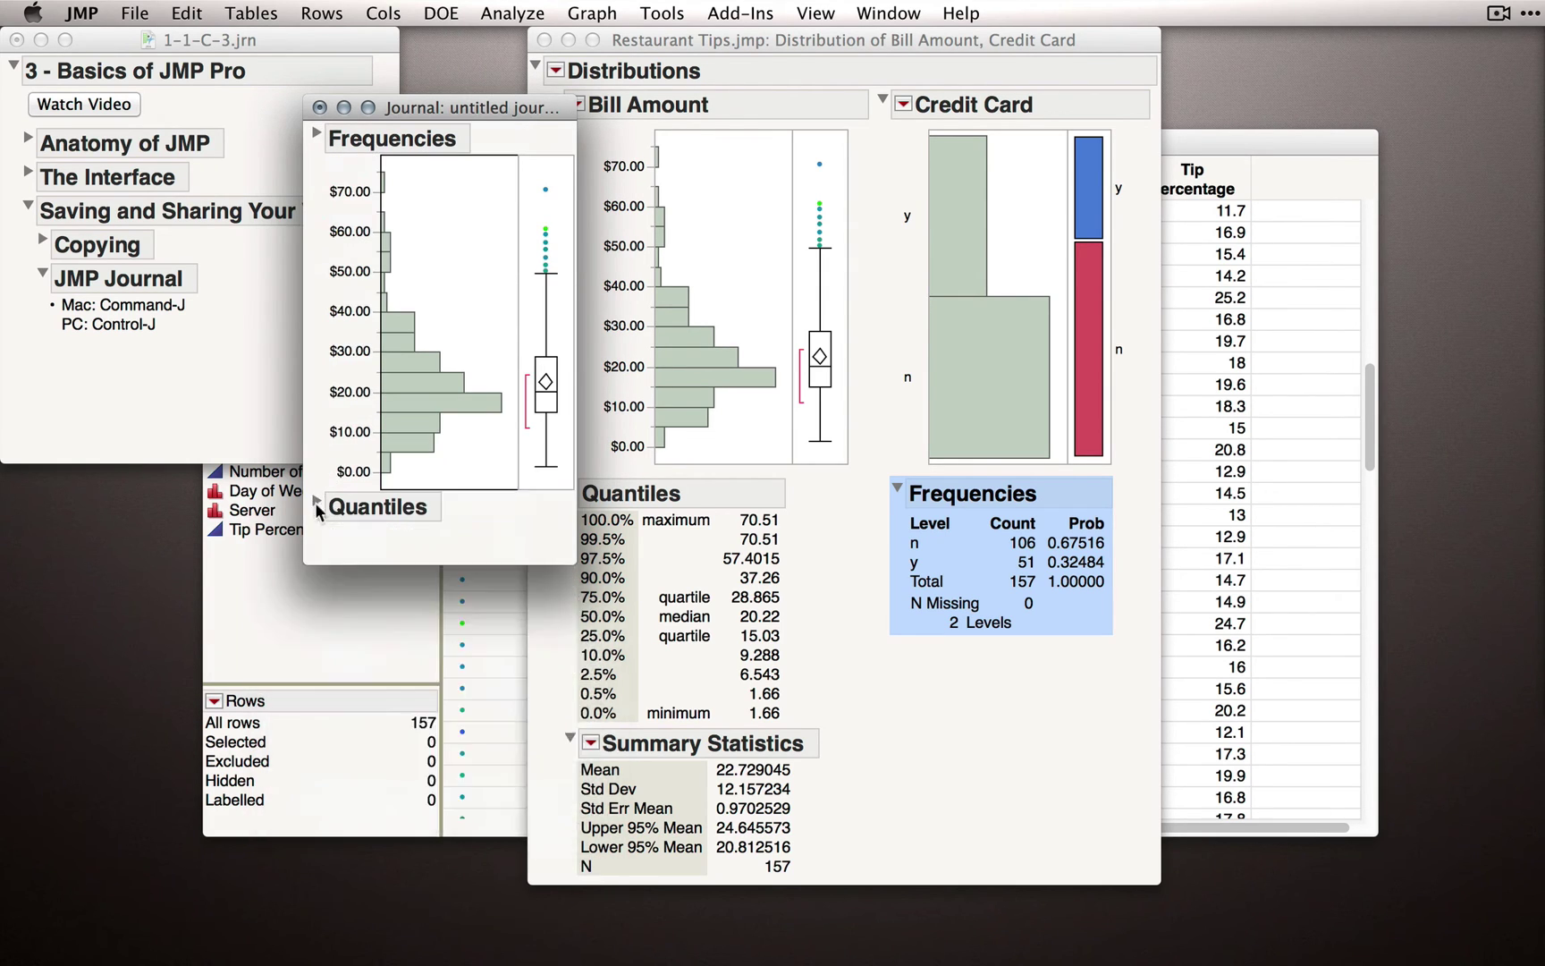
# - With the Selection tool, drag the journal's Quantiles outline above Frequencies
pyautogui.click(660, 14)
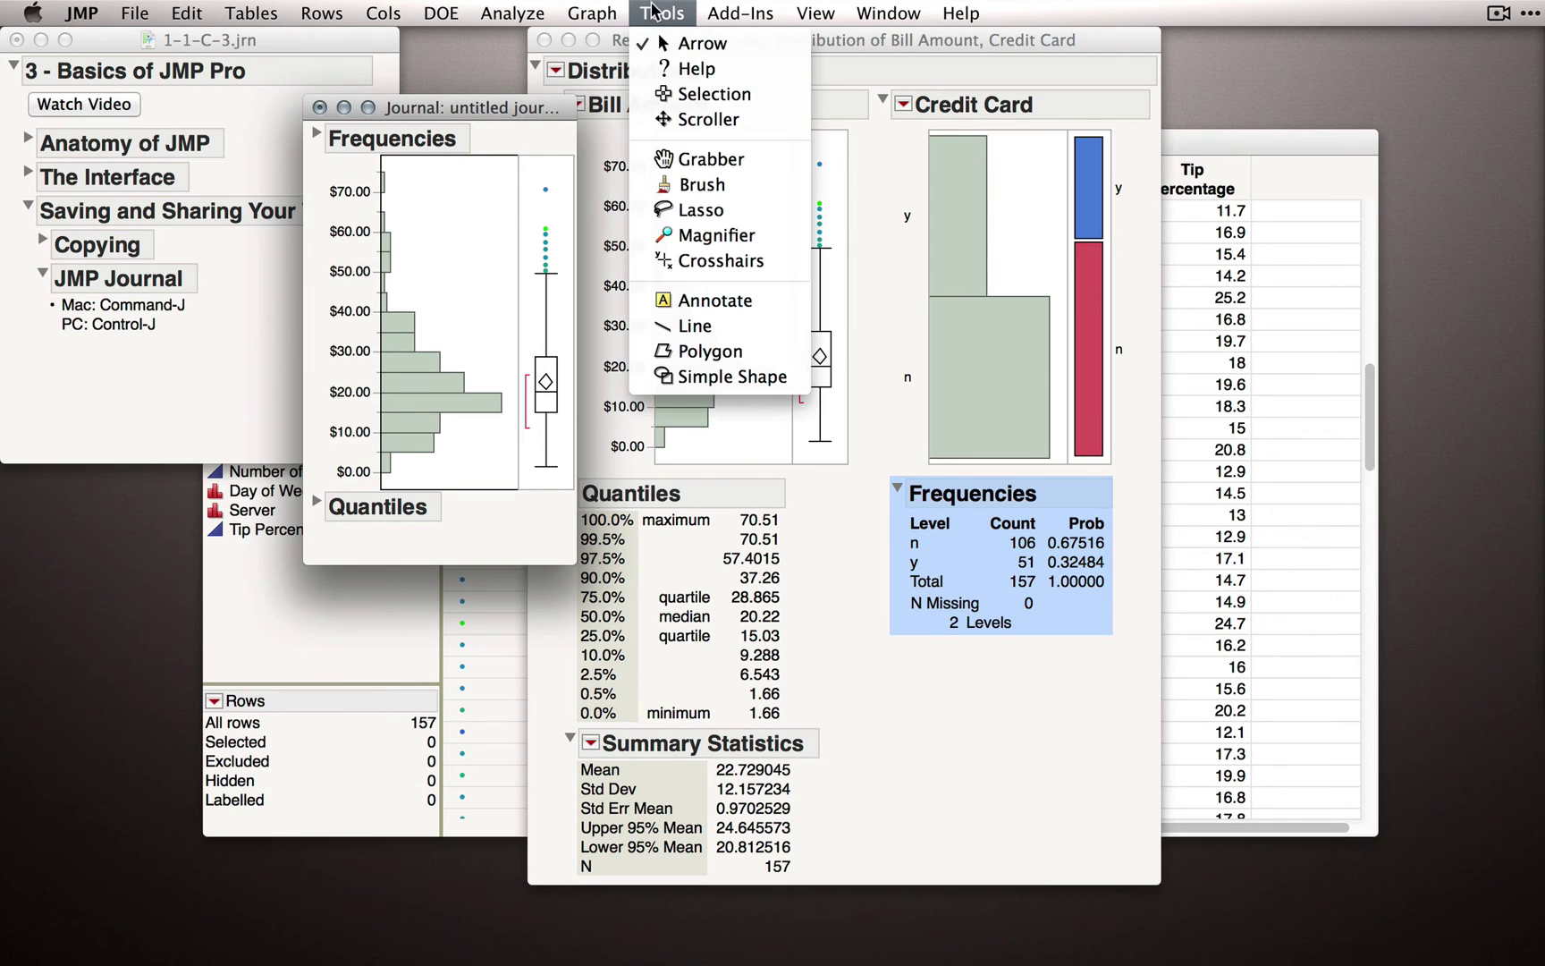
pyautogui.click(693, 94)
pyautogui.click(355, 507)
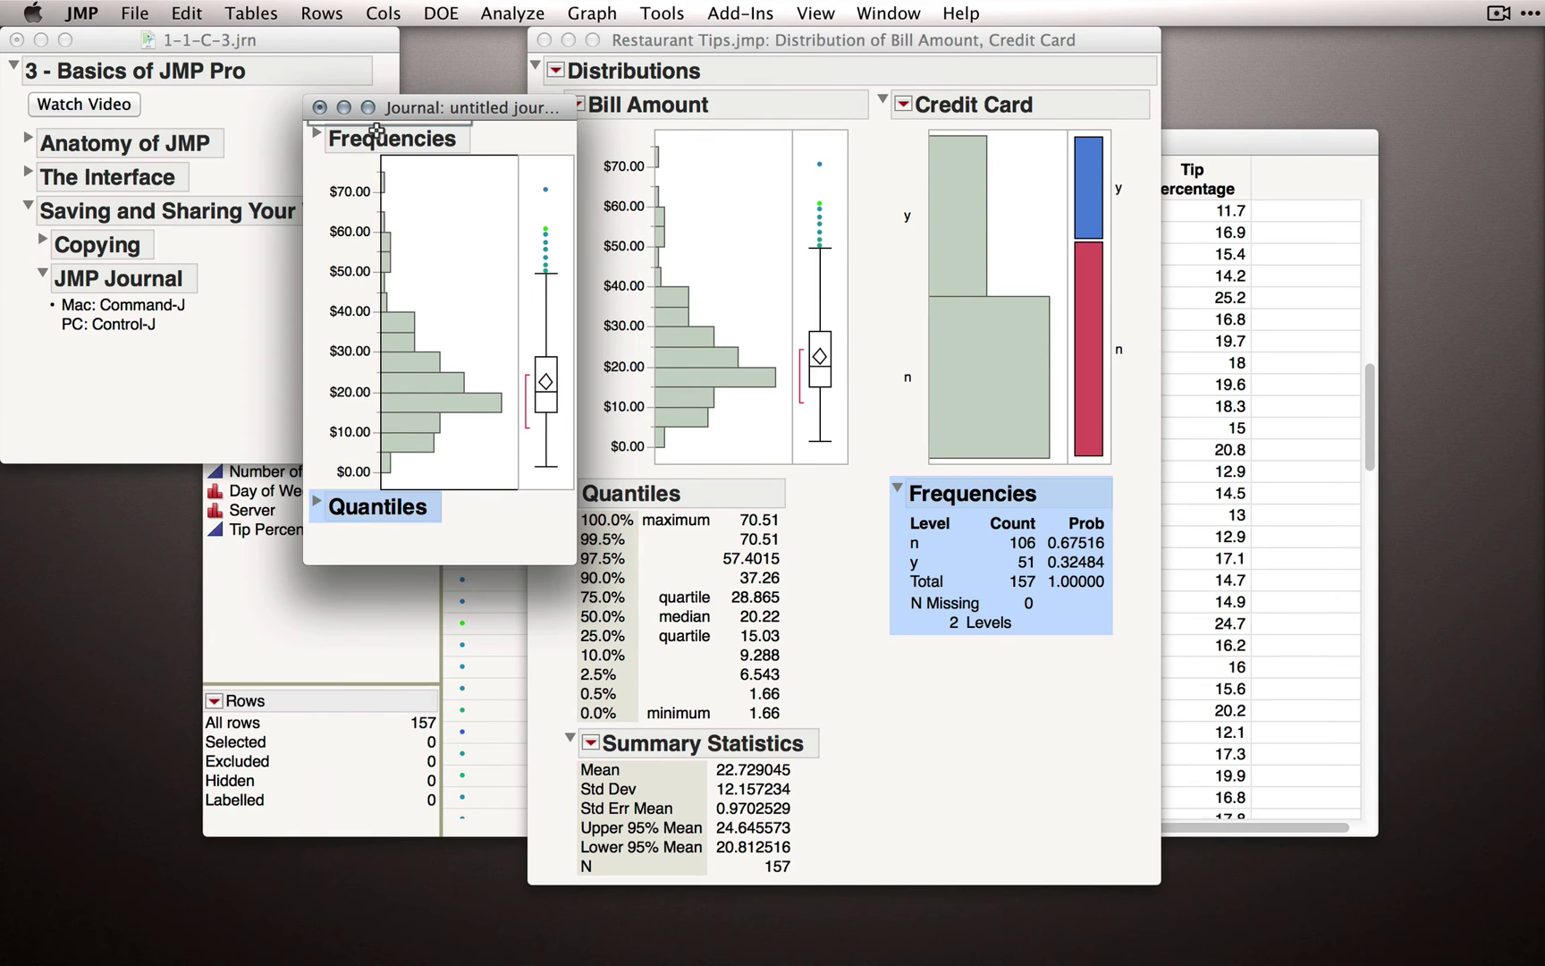
pyautogui.moveTo(376, 133); pyautogui.dragTo(378, 136)
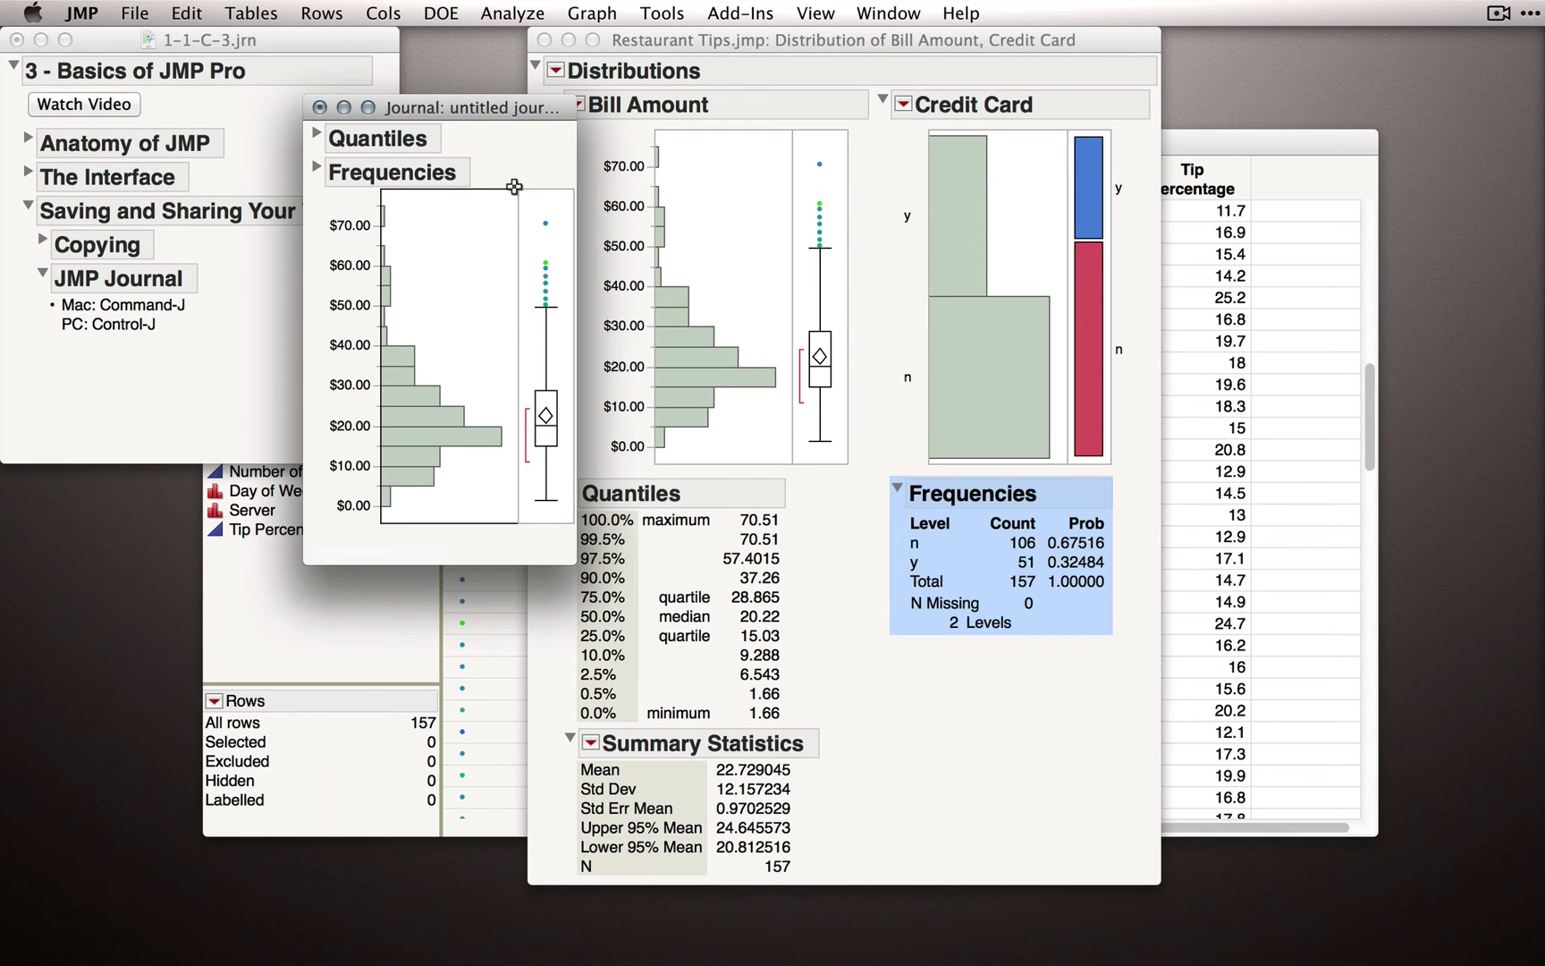
pyautogui.moveTo(702, 45); pyautogui.dragTo(771, 49)
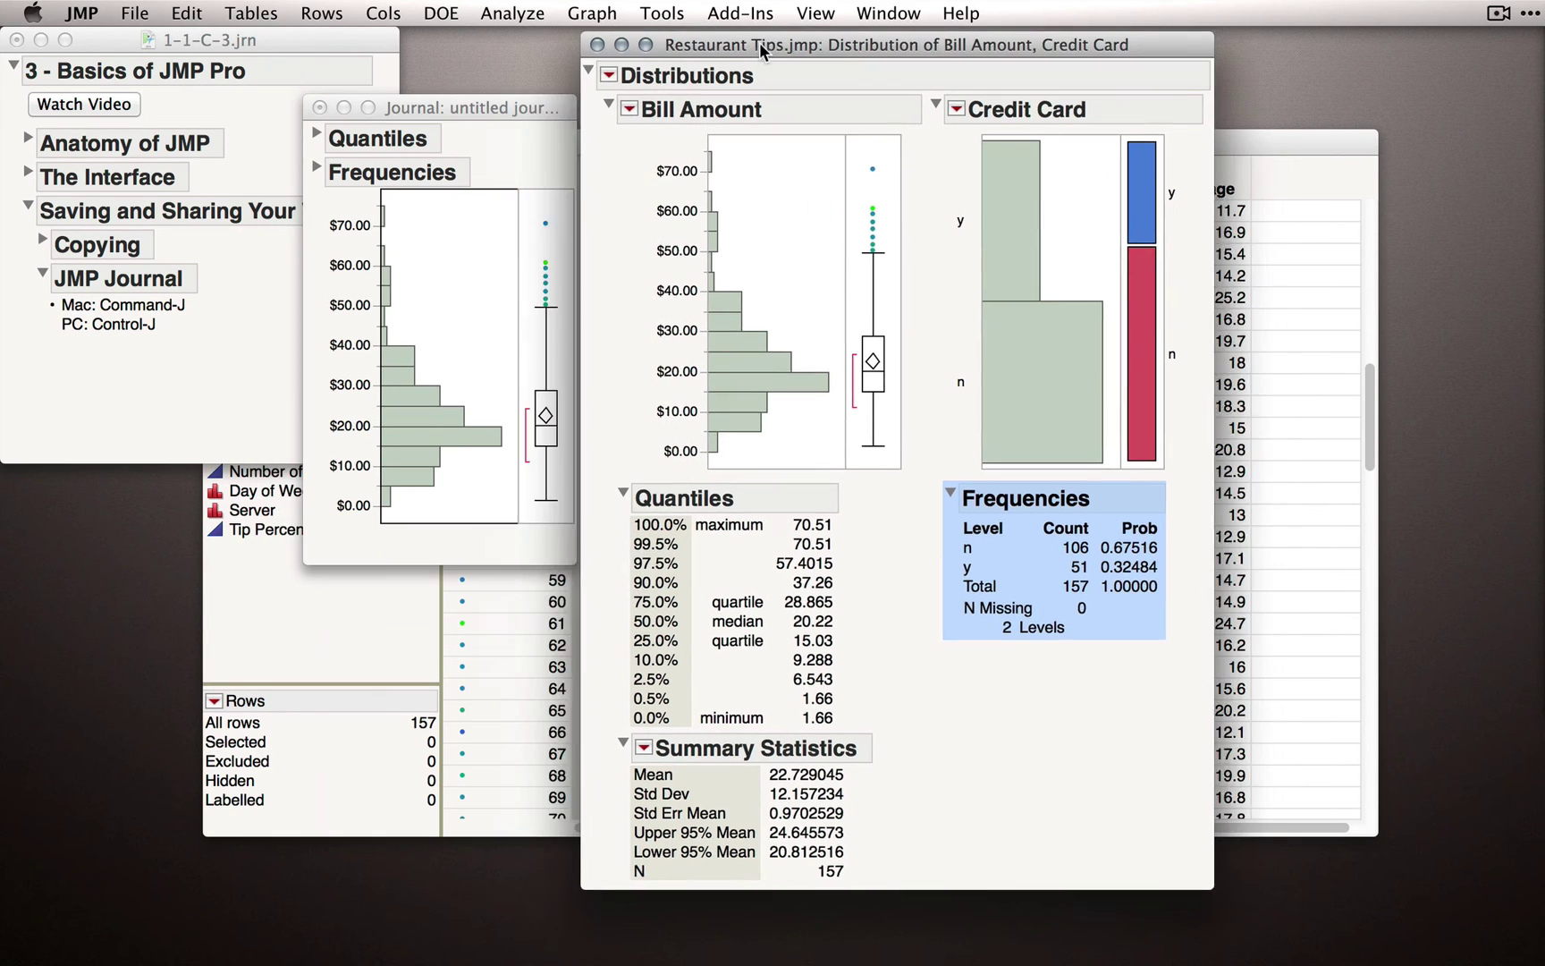
# - Append the full Bill Amount and Credit Card Distributions report to journal 9 with Command-J
pyautogui.click(971, 789)
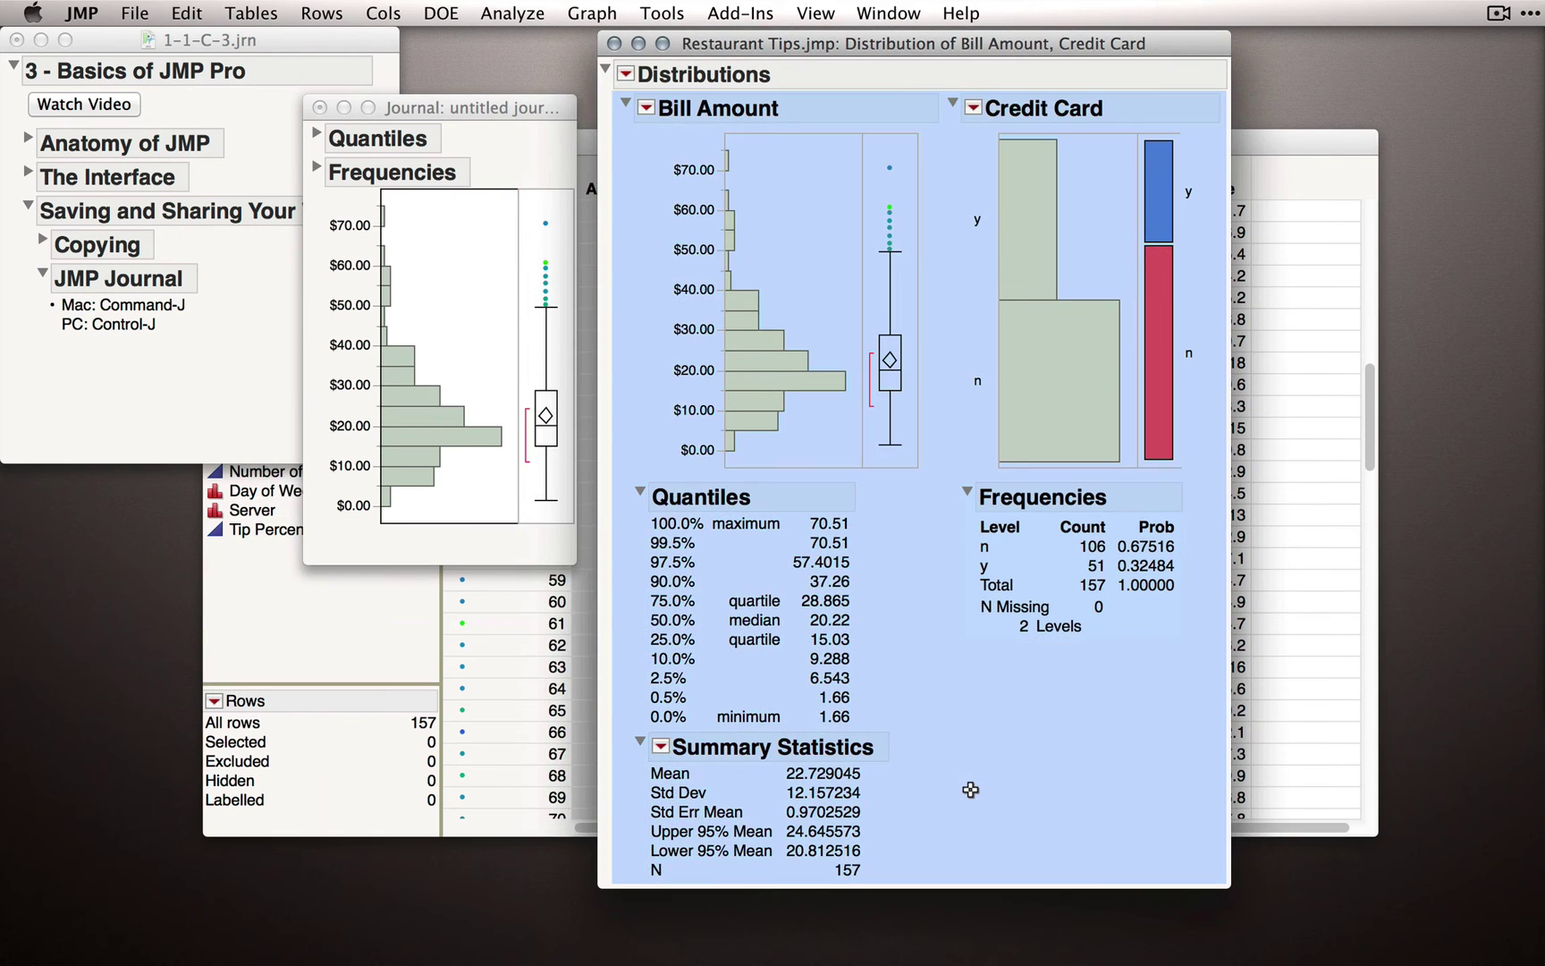
pyautogui.click(769, 197)
pyautogui.moveTo(756, 45); pyautogui.dragTo(733, 41)
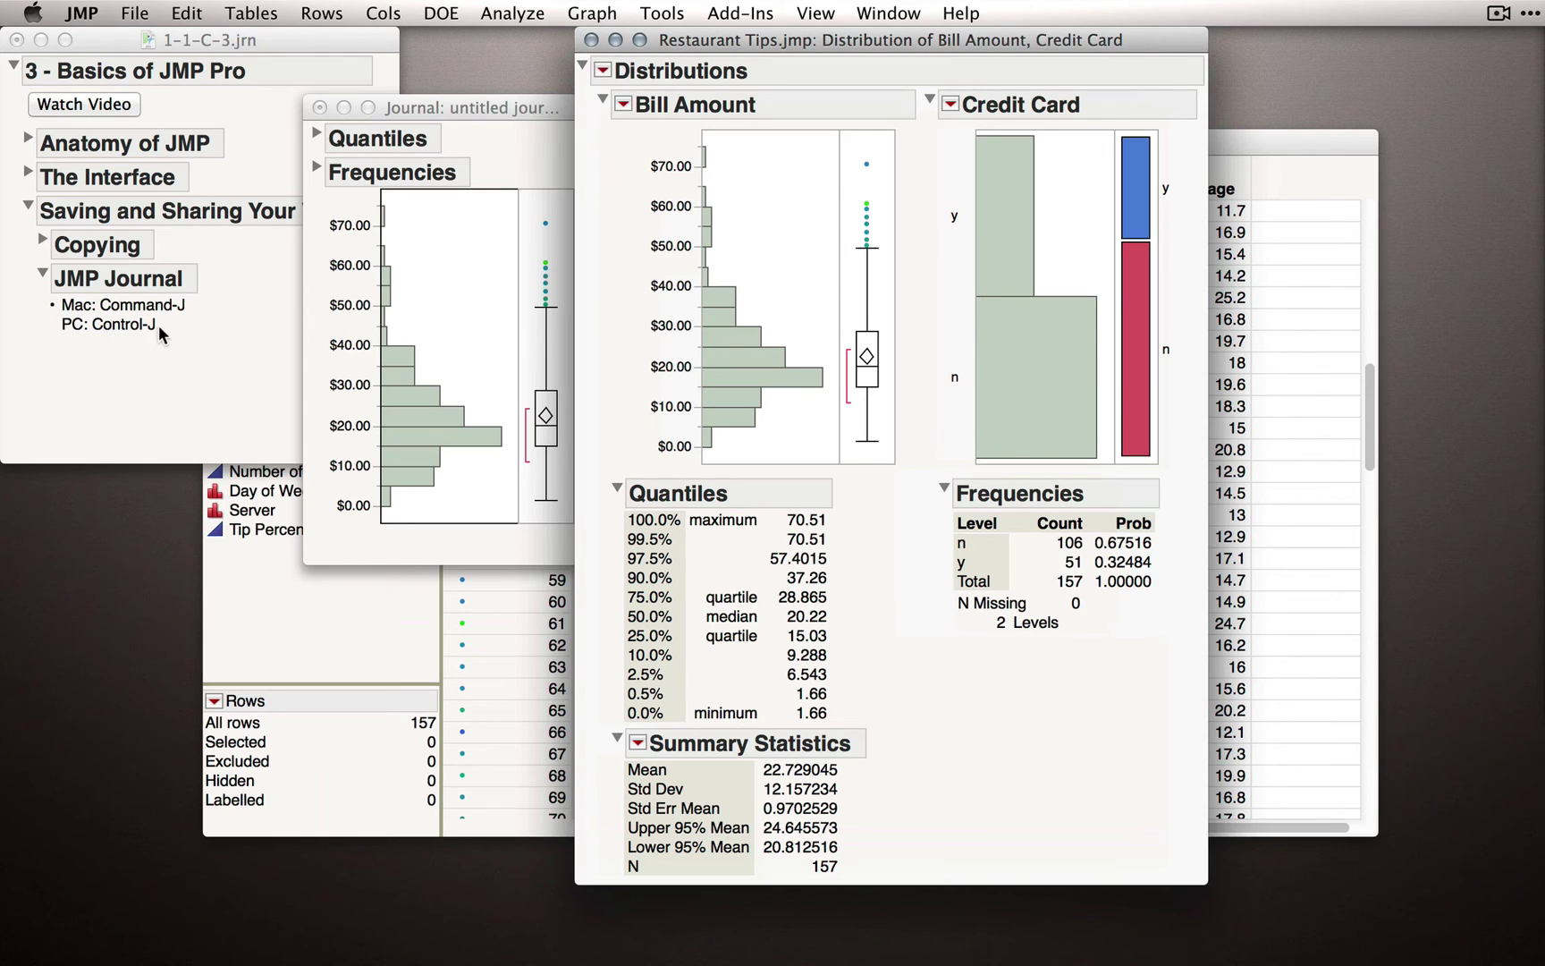
pyautogui.moveTo(787, 43); pyautogui.dragTo(824, 41)
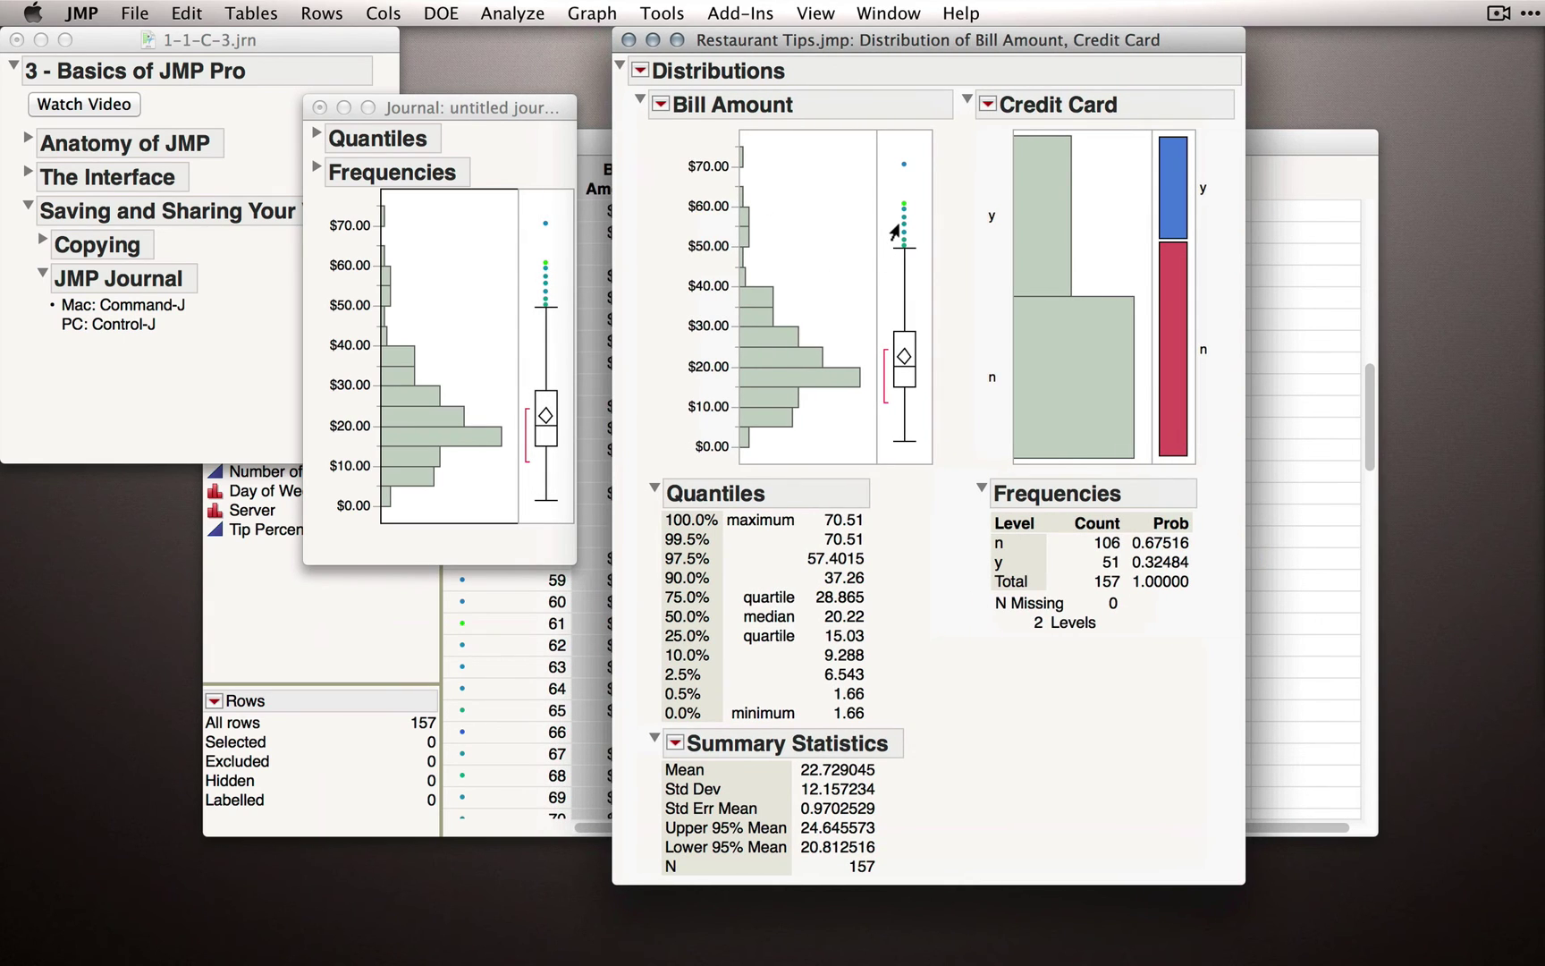
pyautogui.press('super+j')
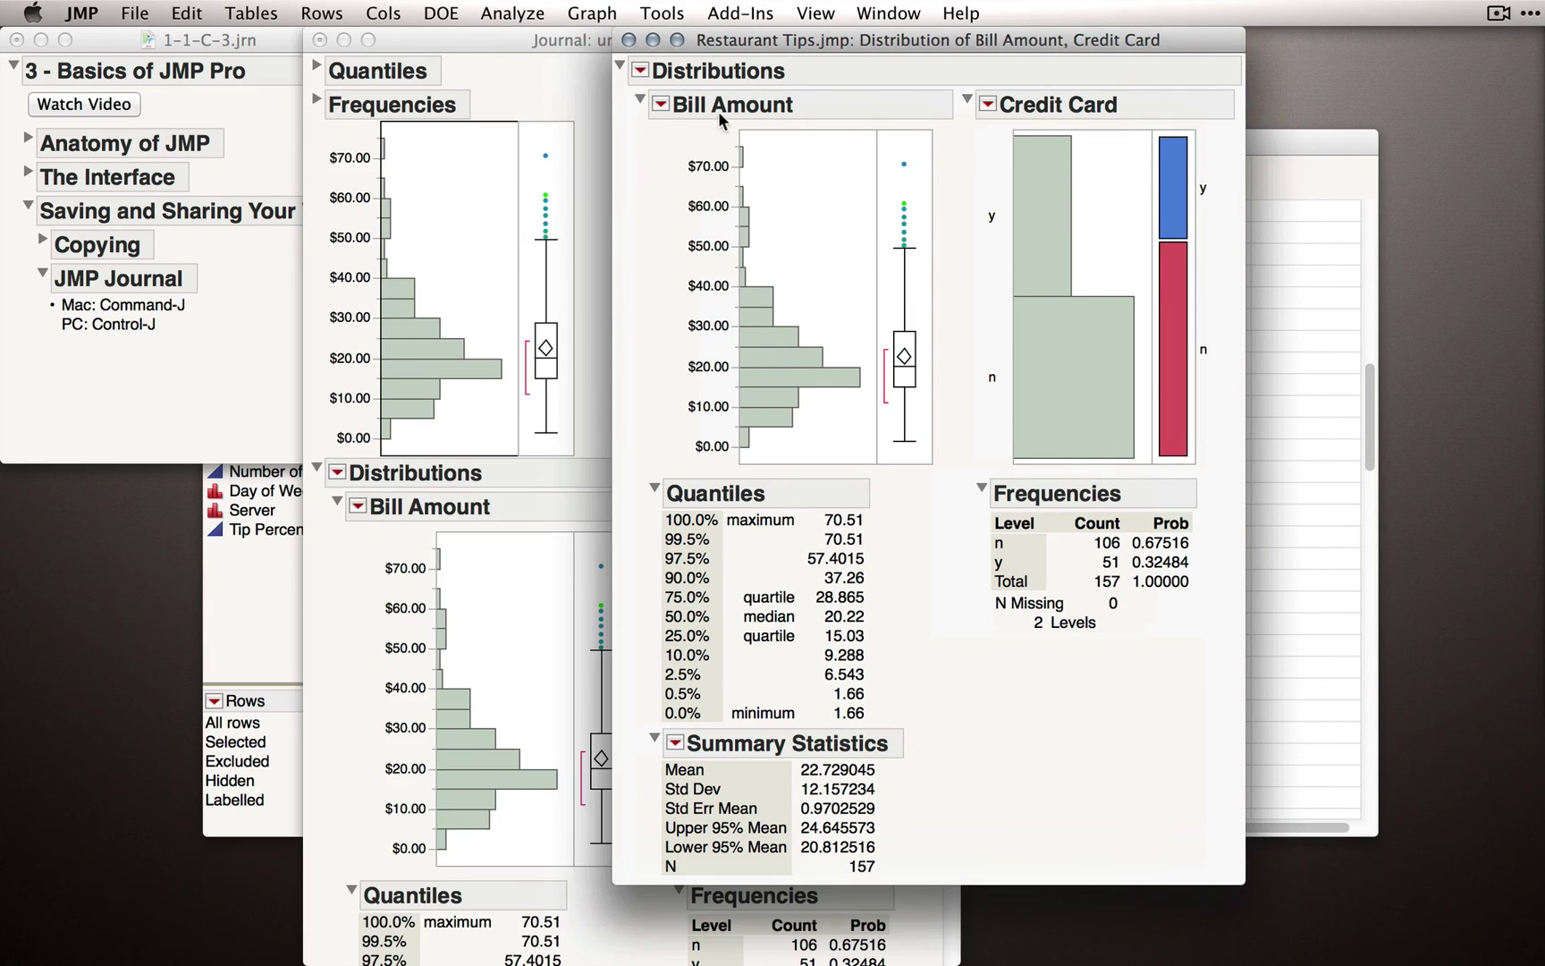
pyautogui.moveTo(778, 42); pyautogui.dragTo(963, 42)
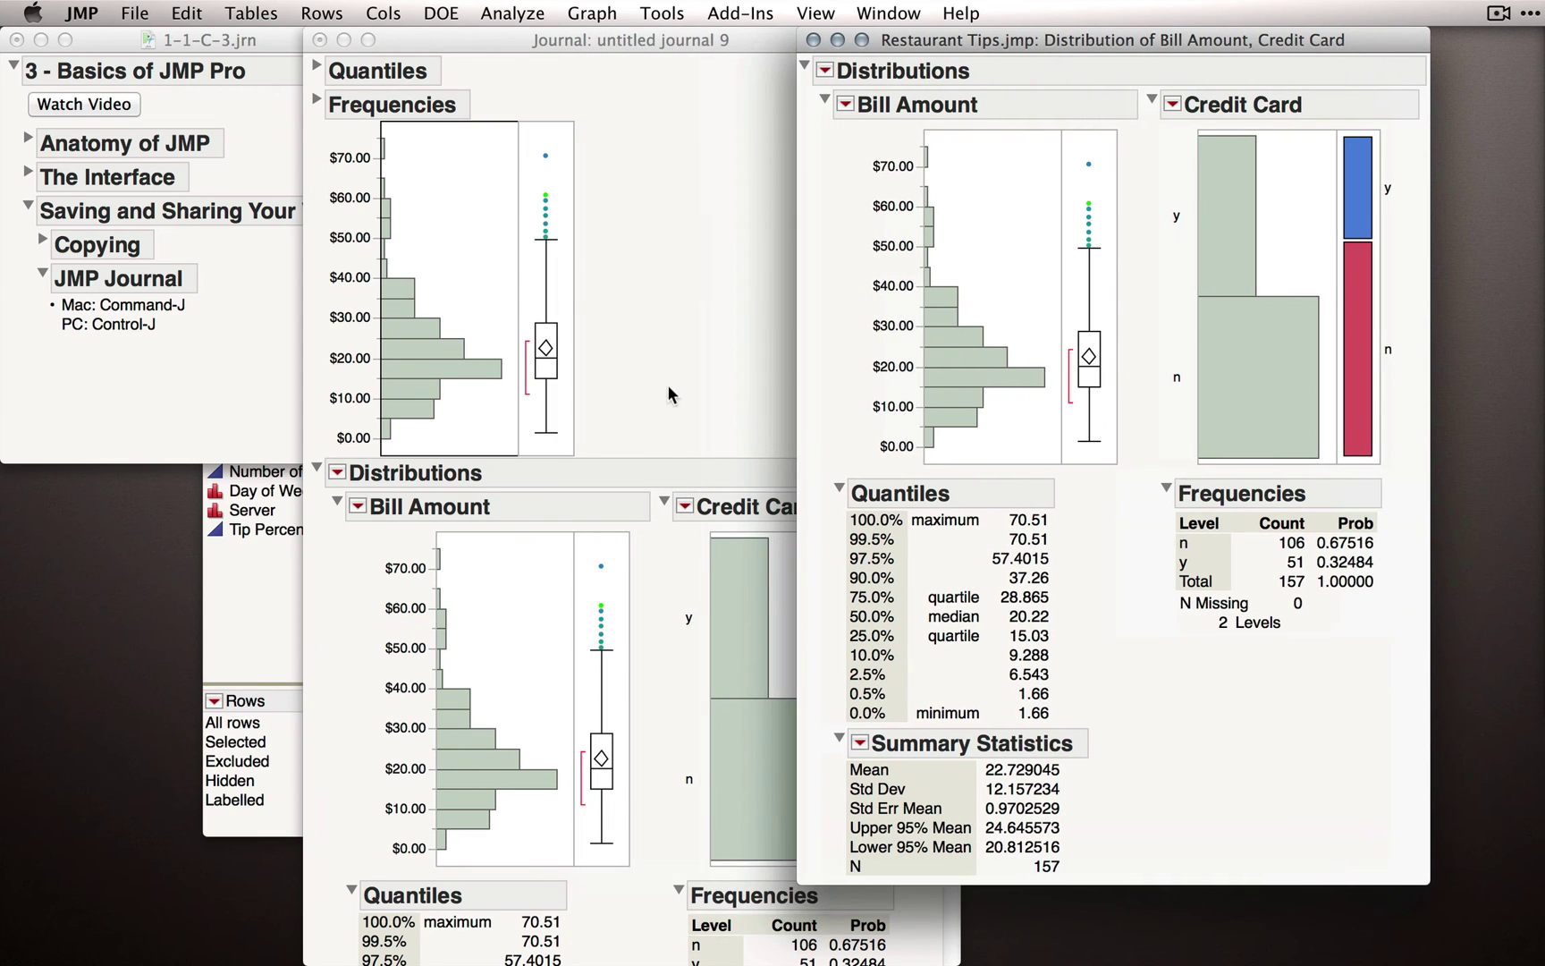
pyautogui.click(658, 371)
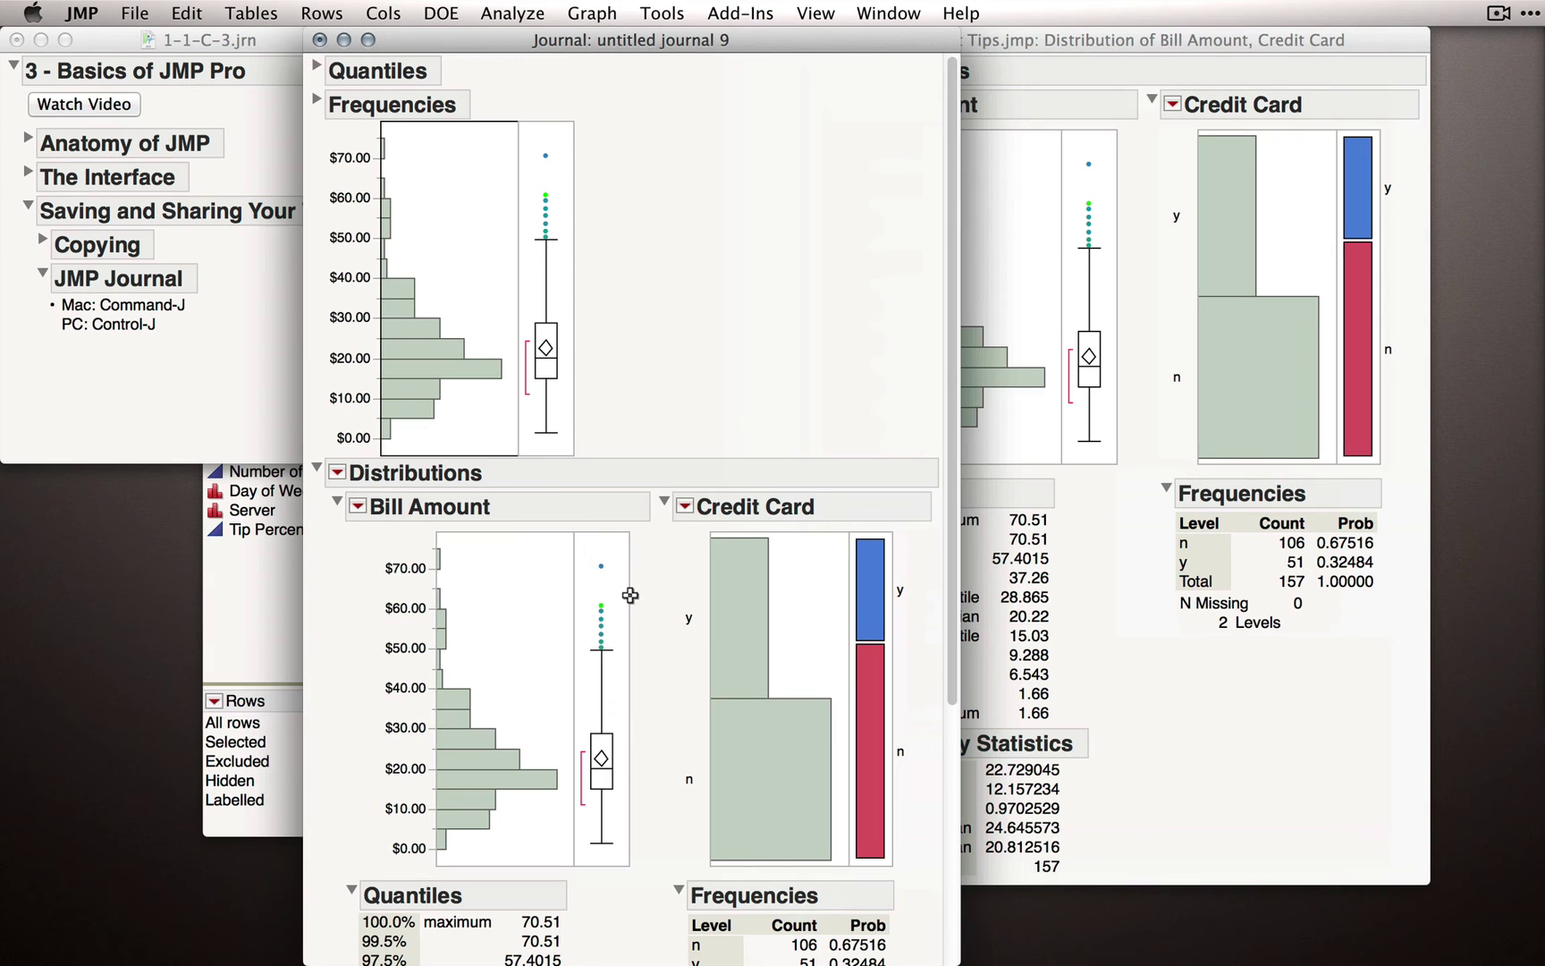
# - Collapse the first Distributions outline, then append a new Server and Tip Percentage distribution to the journal
pyautogui.click(317, 469)
pyautogui.click(512, 13)
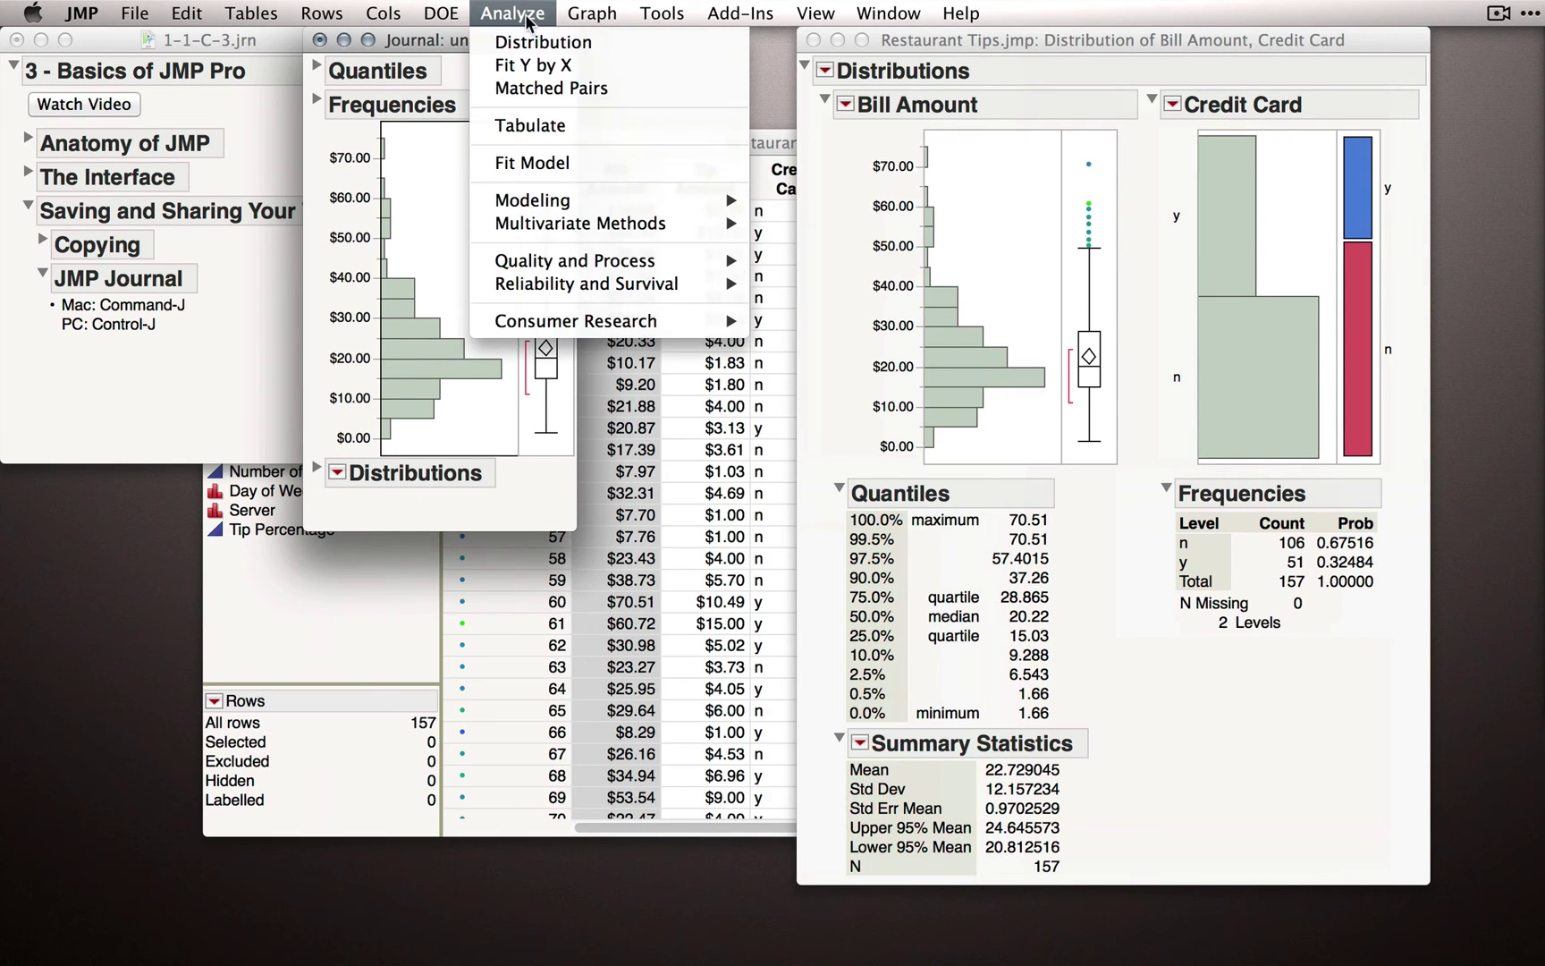
pyautogui.click(541, 42)
pyautogui.moveTo(555, 399); pyautogui.dragTo(547, 424)
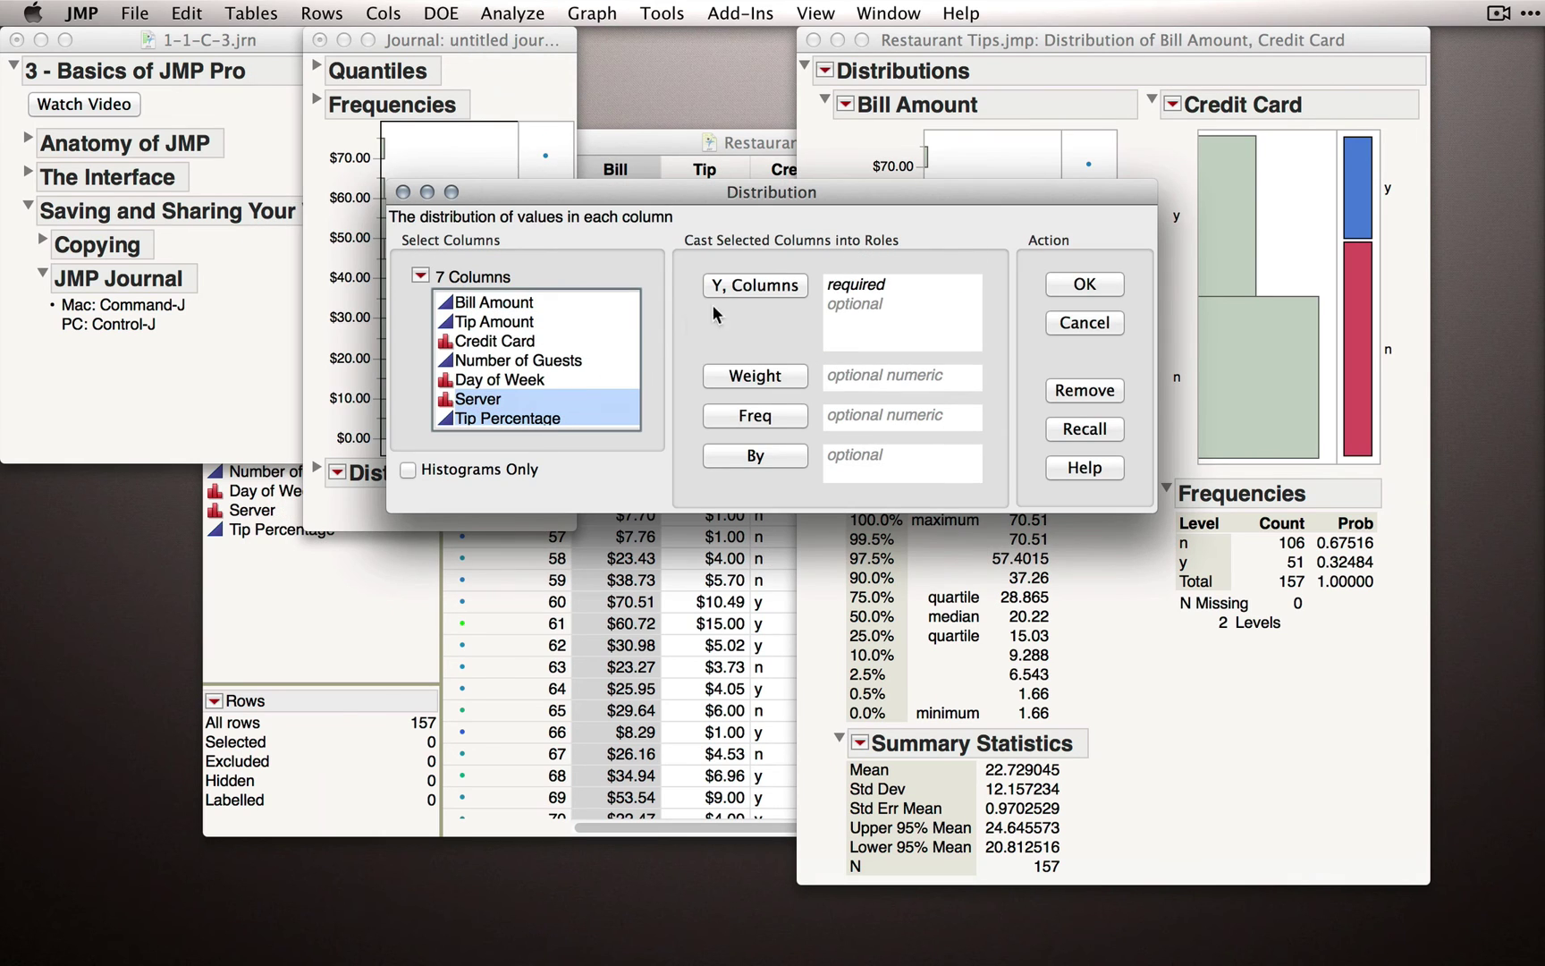
pyautogui.click(769, 284)
pyautogui.click(1082, 286)
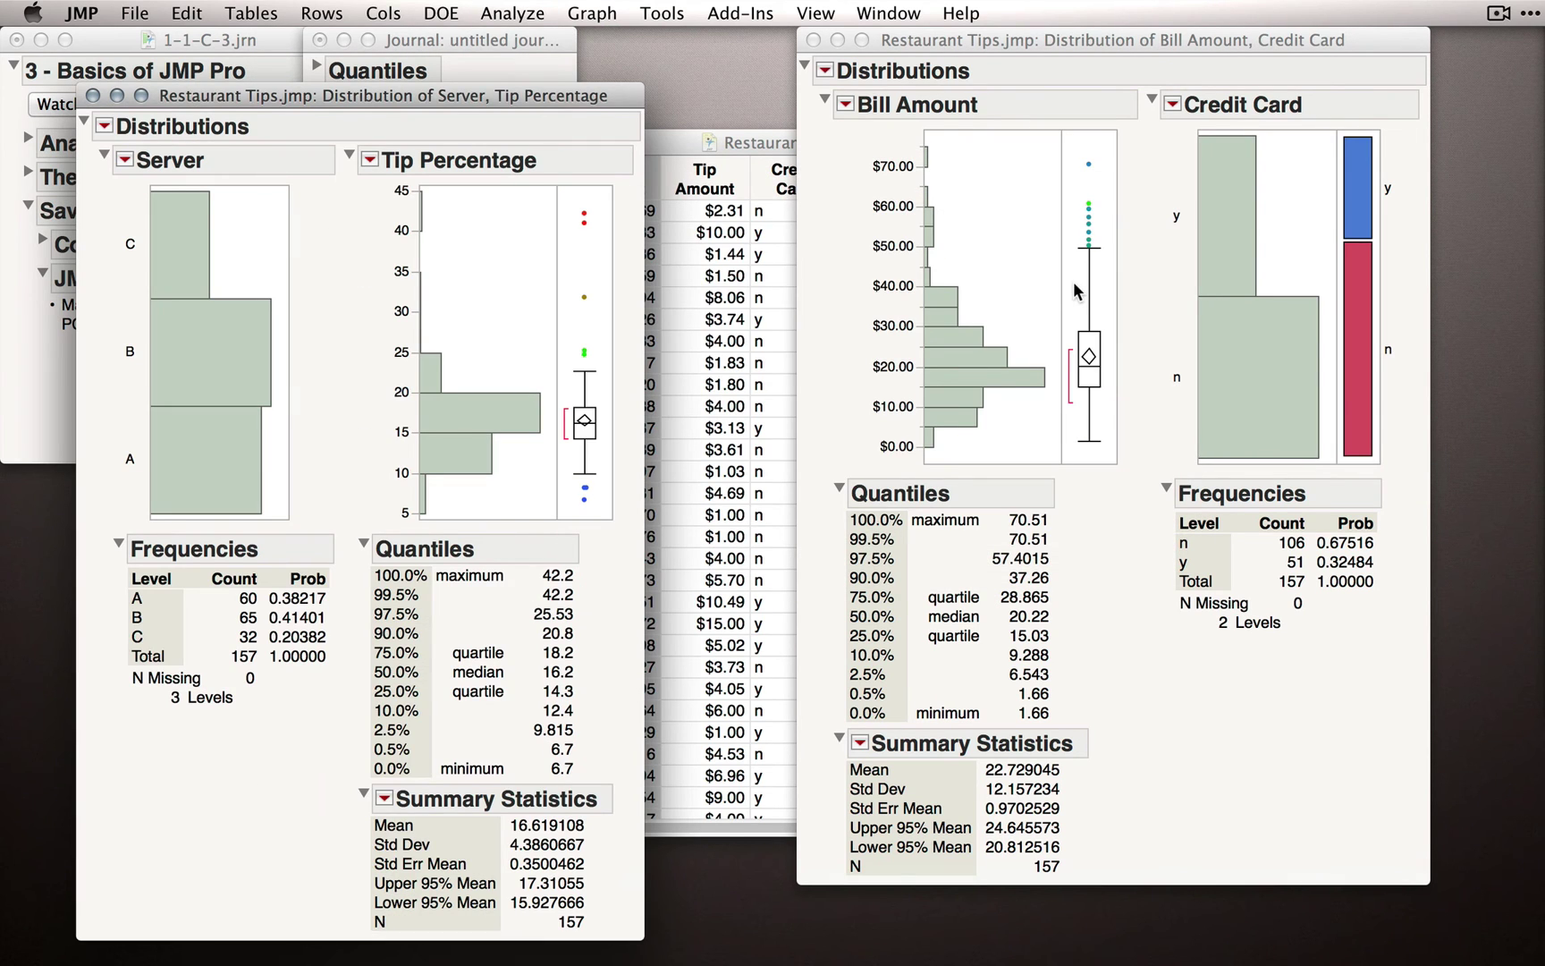
pyautogui.press('super+j')
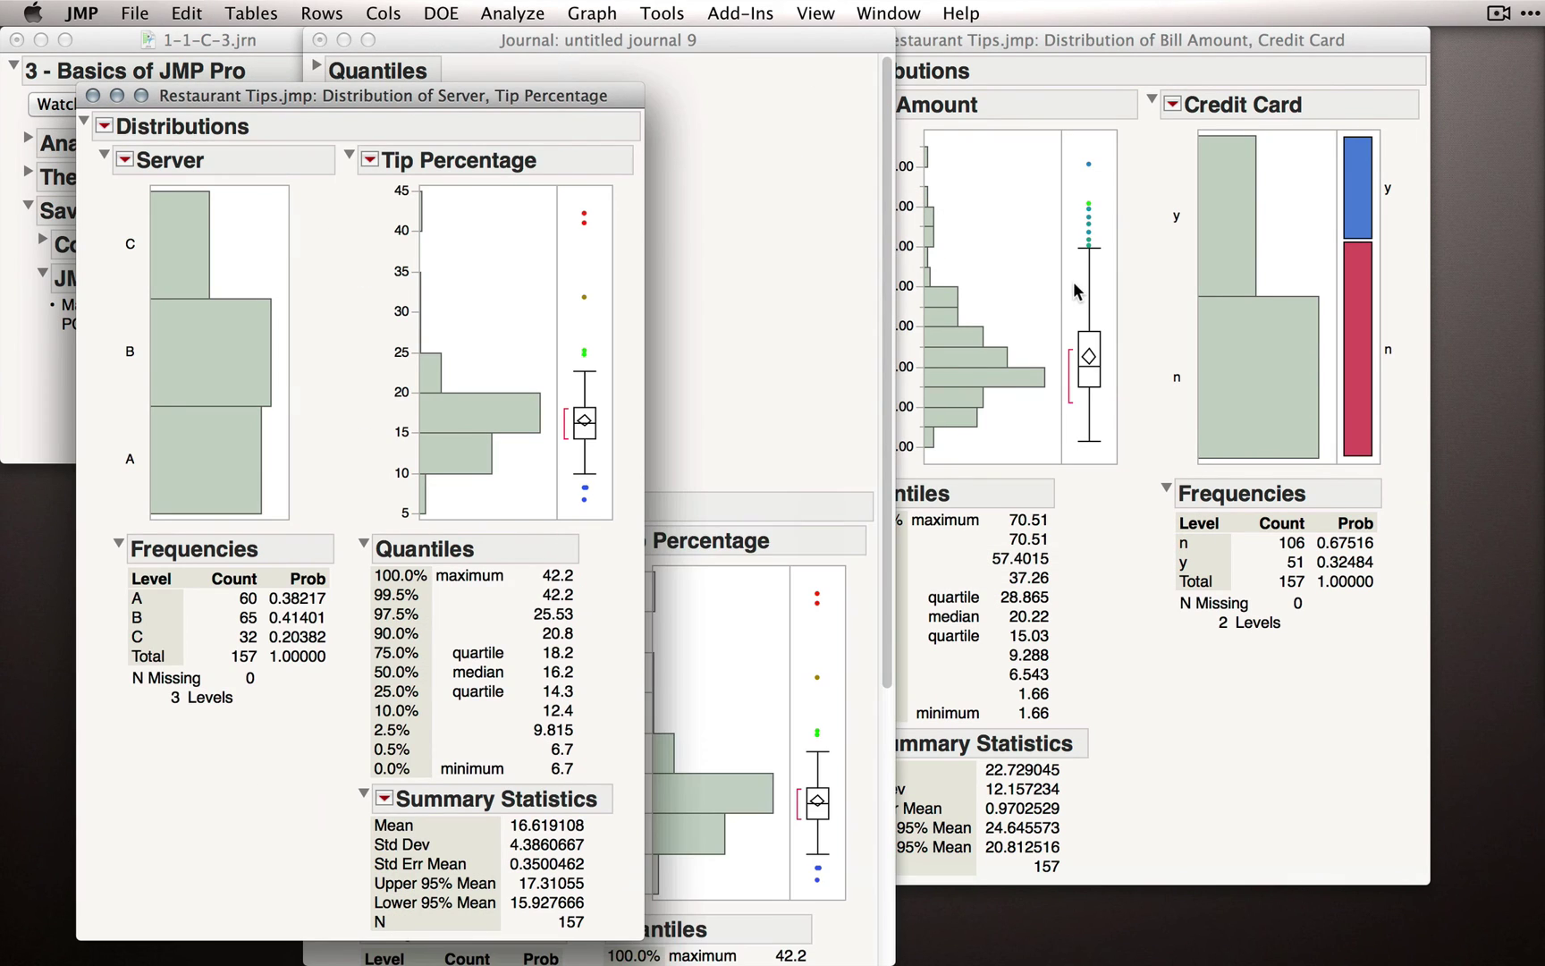
# - Close the new report window and collapse the second Distributions outline in the journal
pyautogui.click(93, 96)
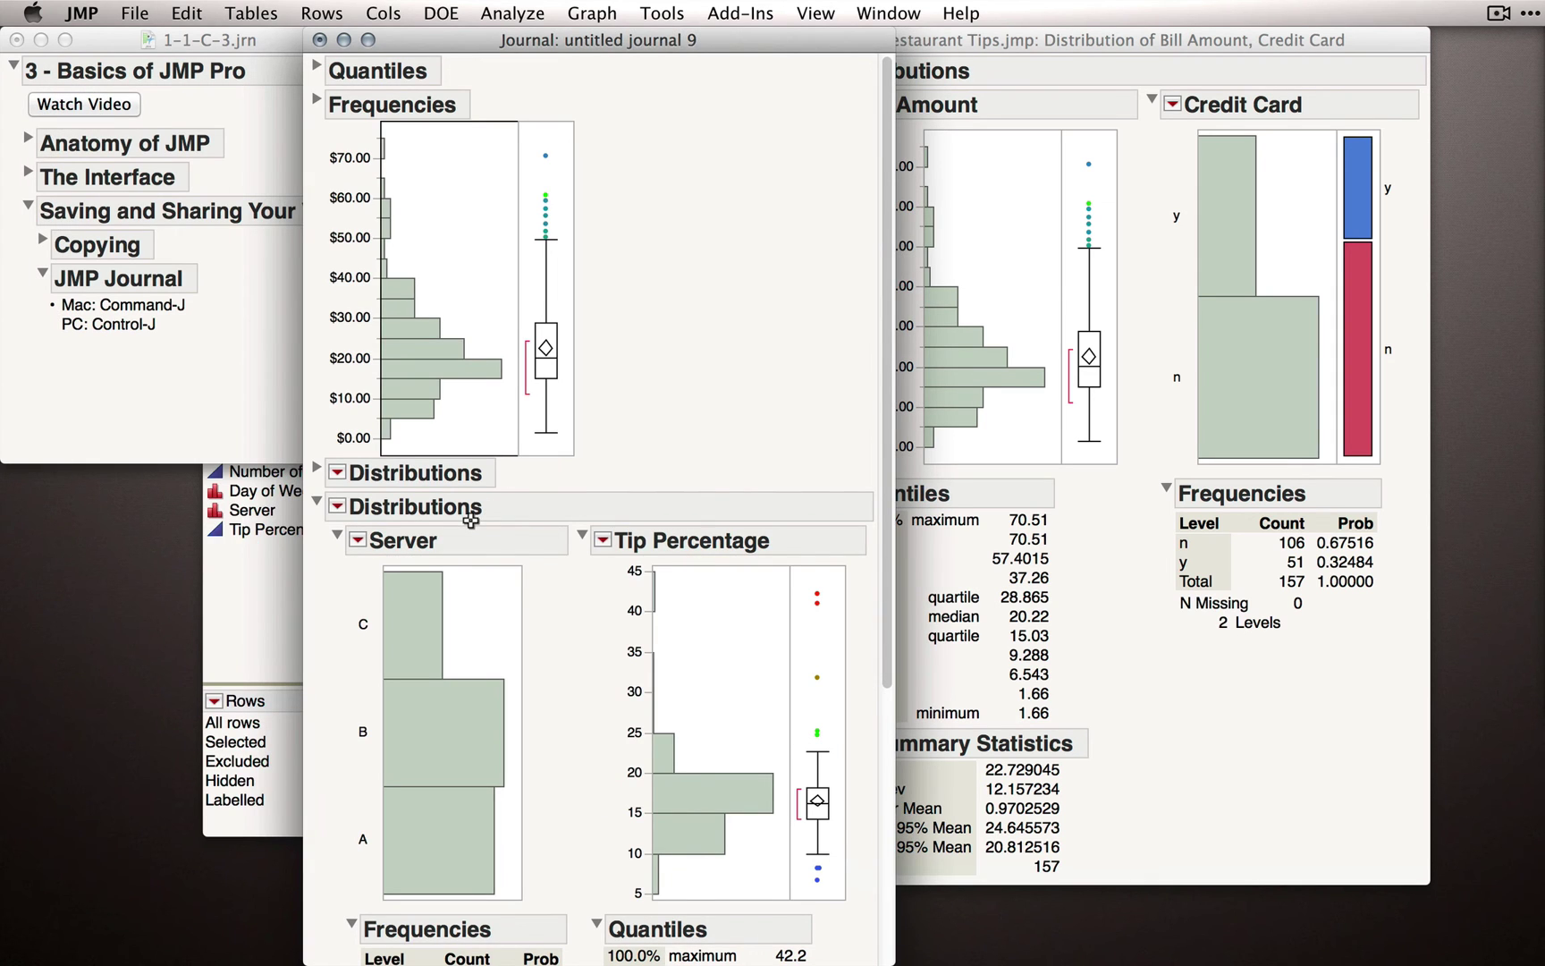
pyautogui.click(317, 501)
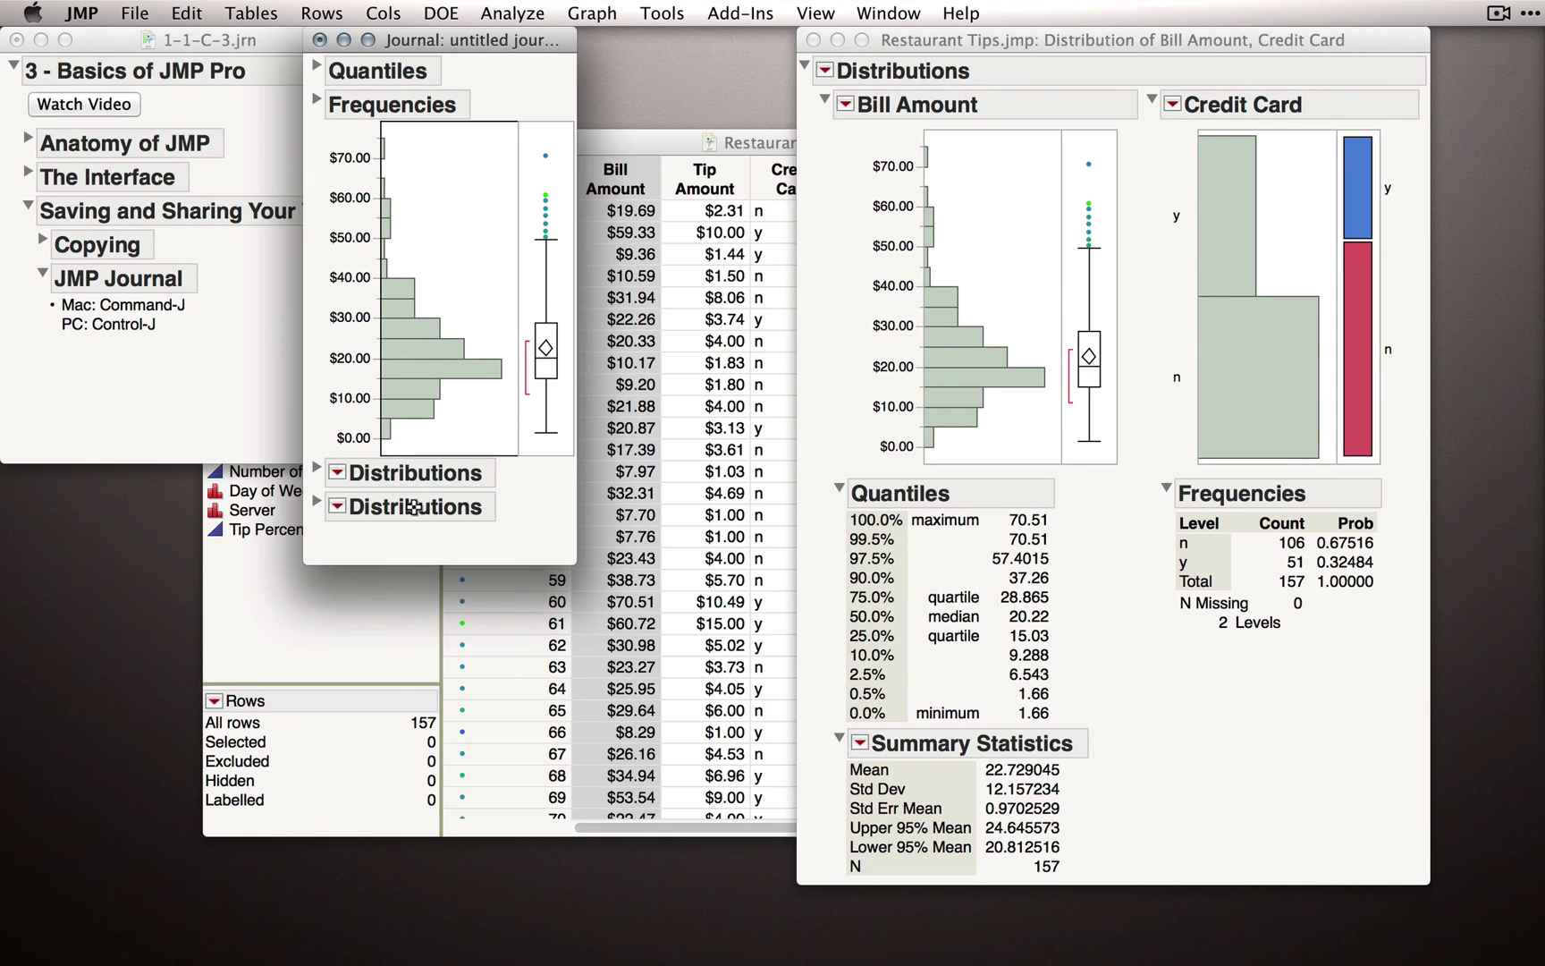
pyautogui.click(658, 13)
pyautogui.click(716, 45)
pyautogui.doubleClick(410, 507)
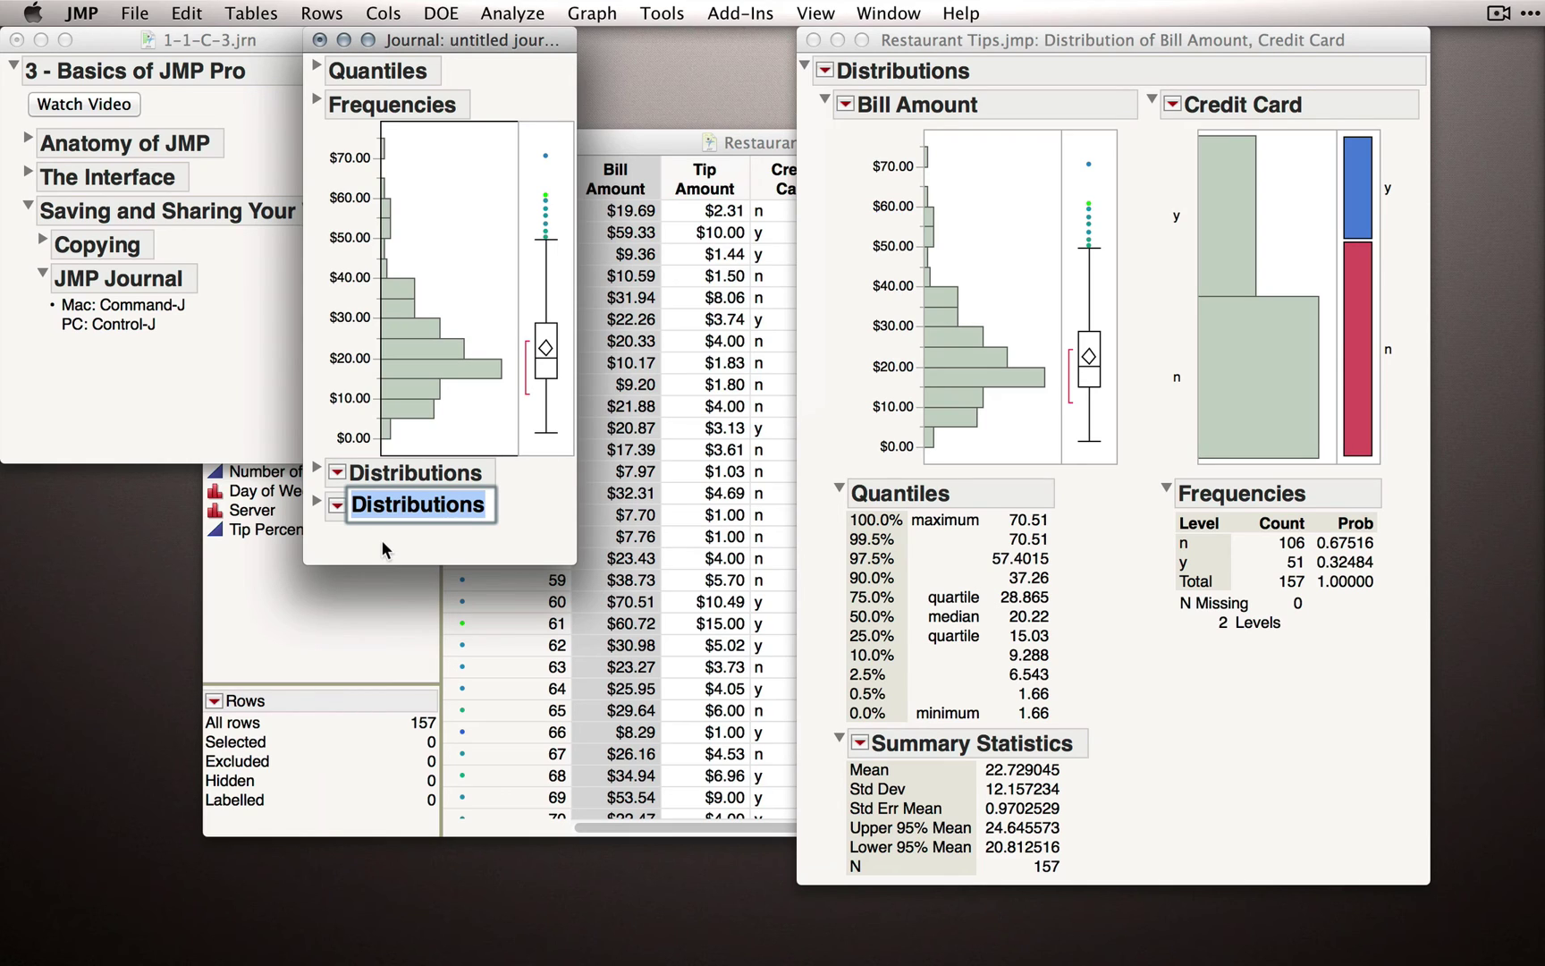
pyautogui.click(382, 539)
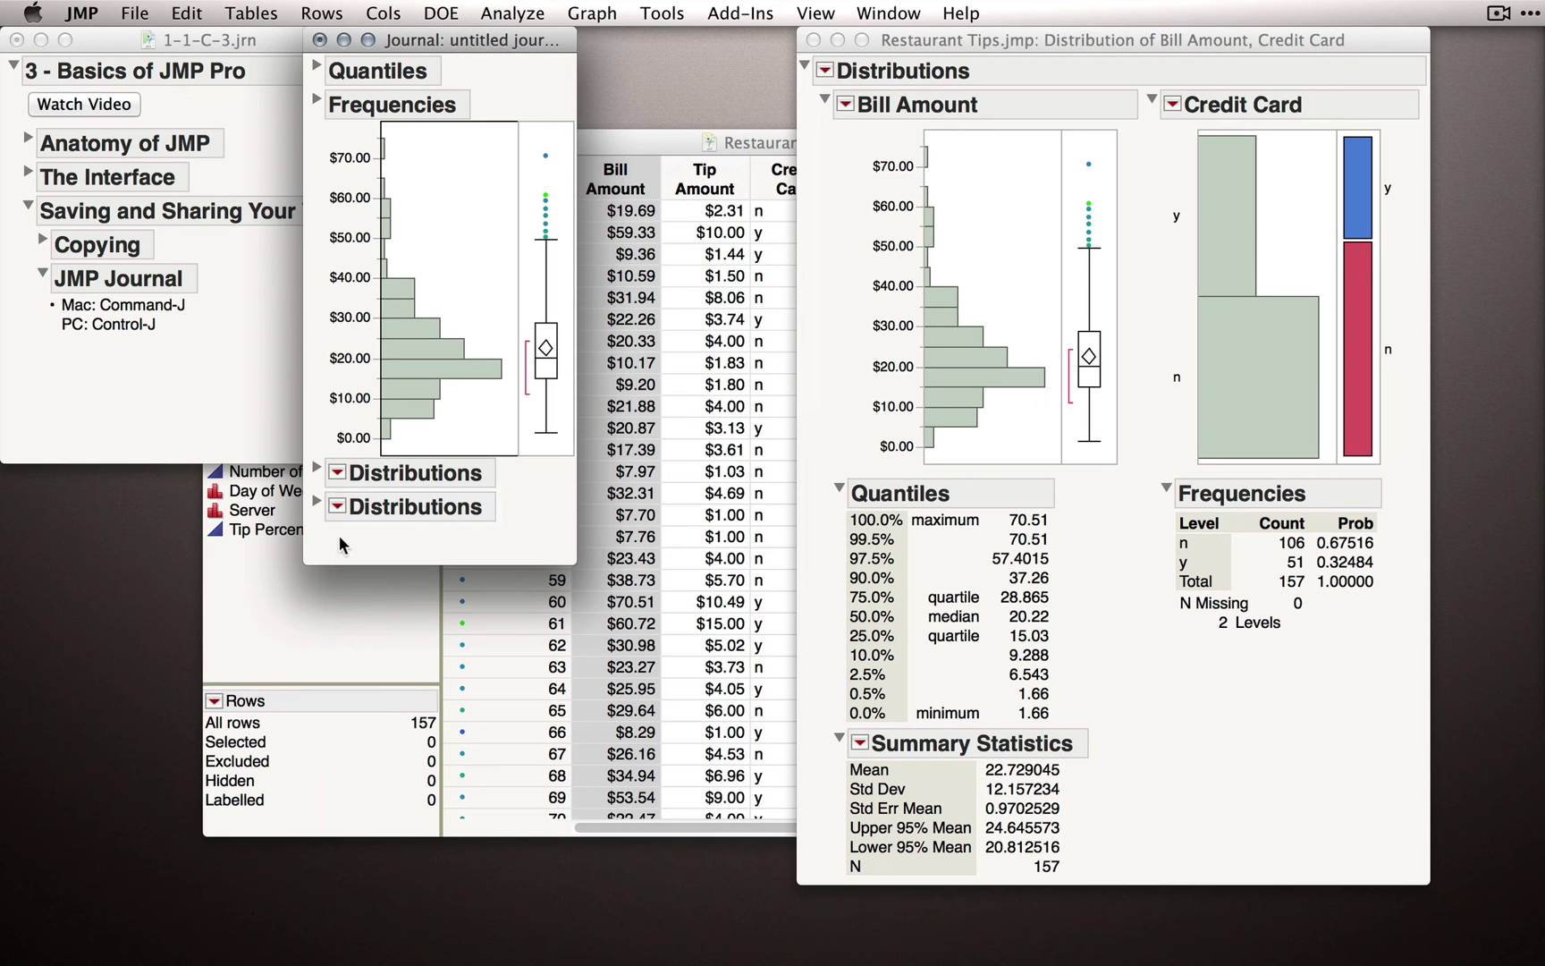
pyautogui.click(132, 15)
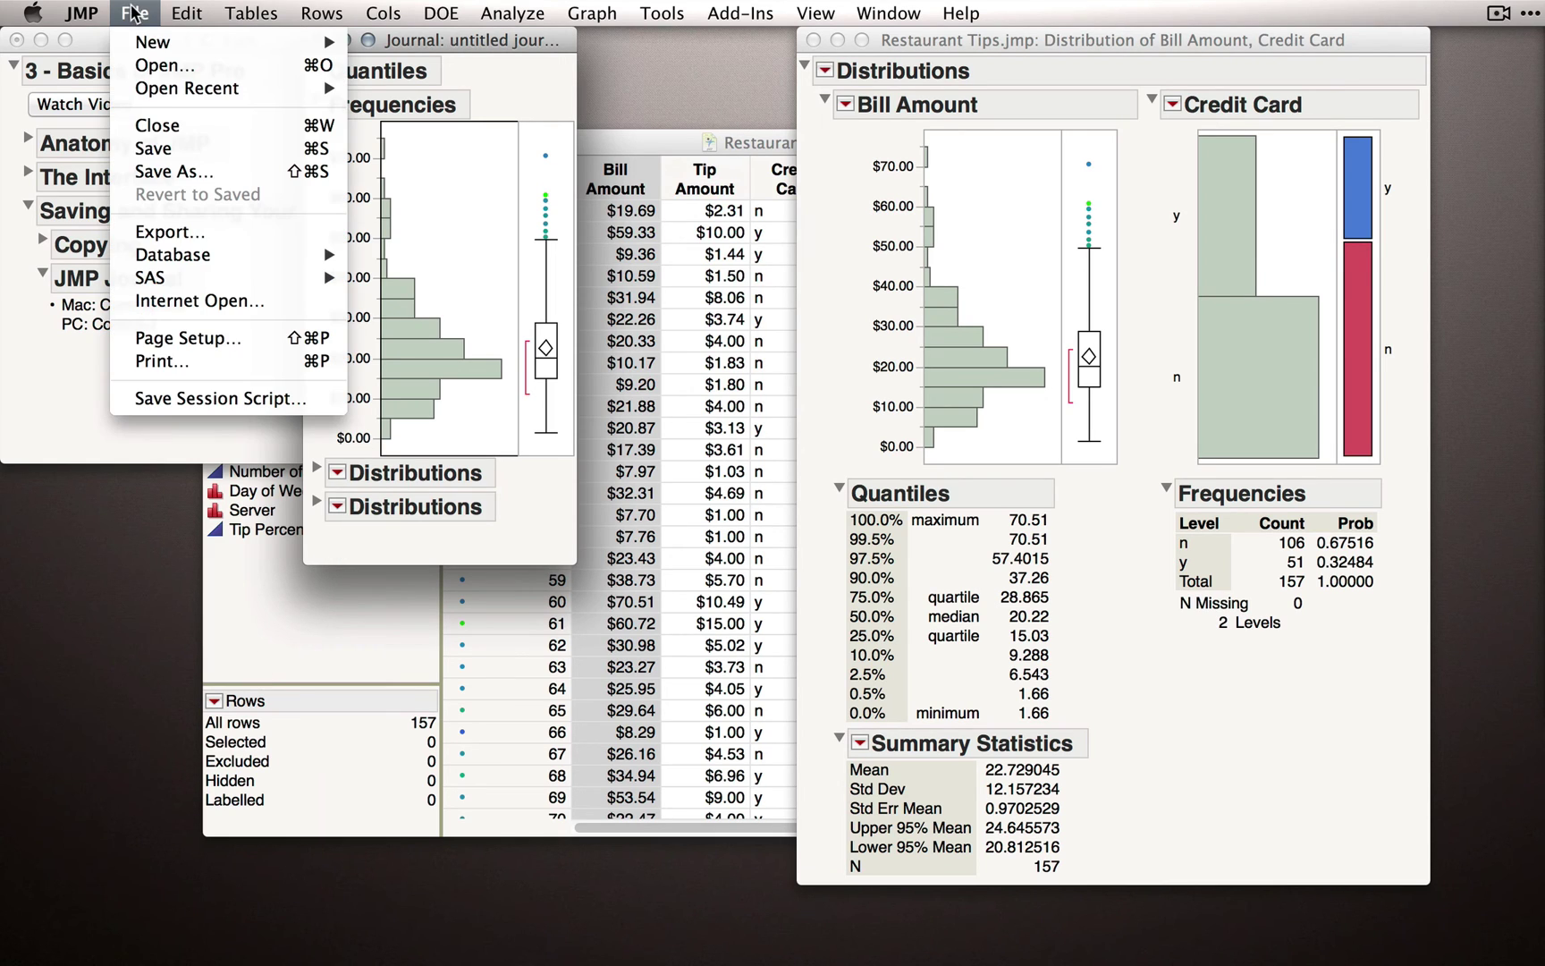
pyautogui.click(205, 145)
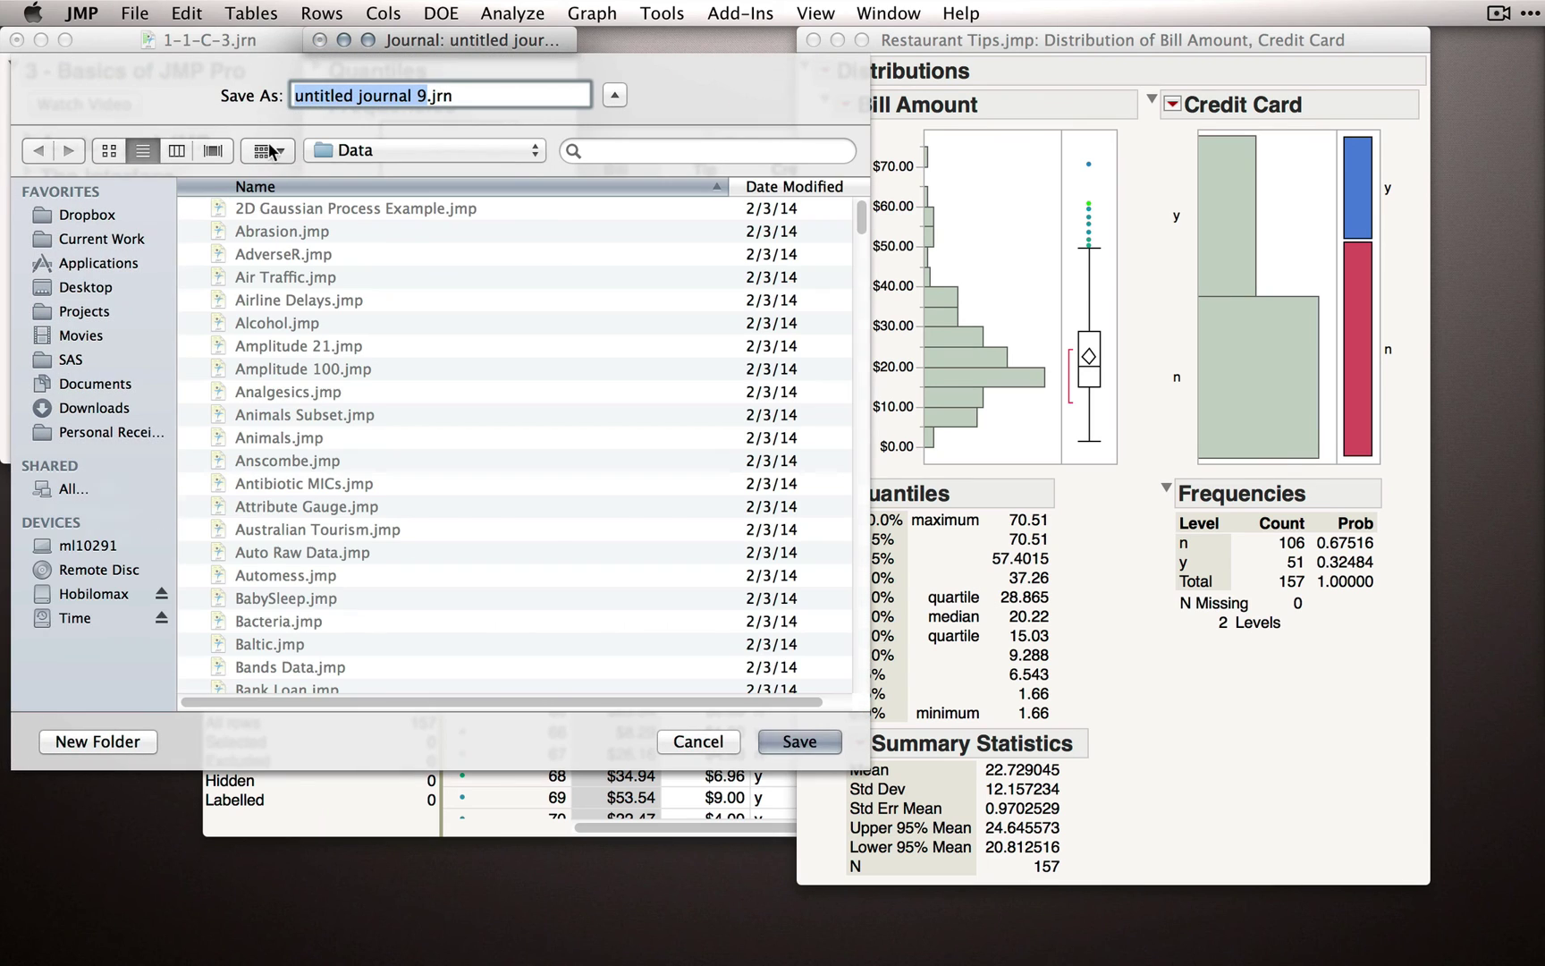
pyautogui.click(715, 746)
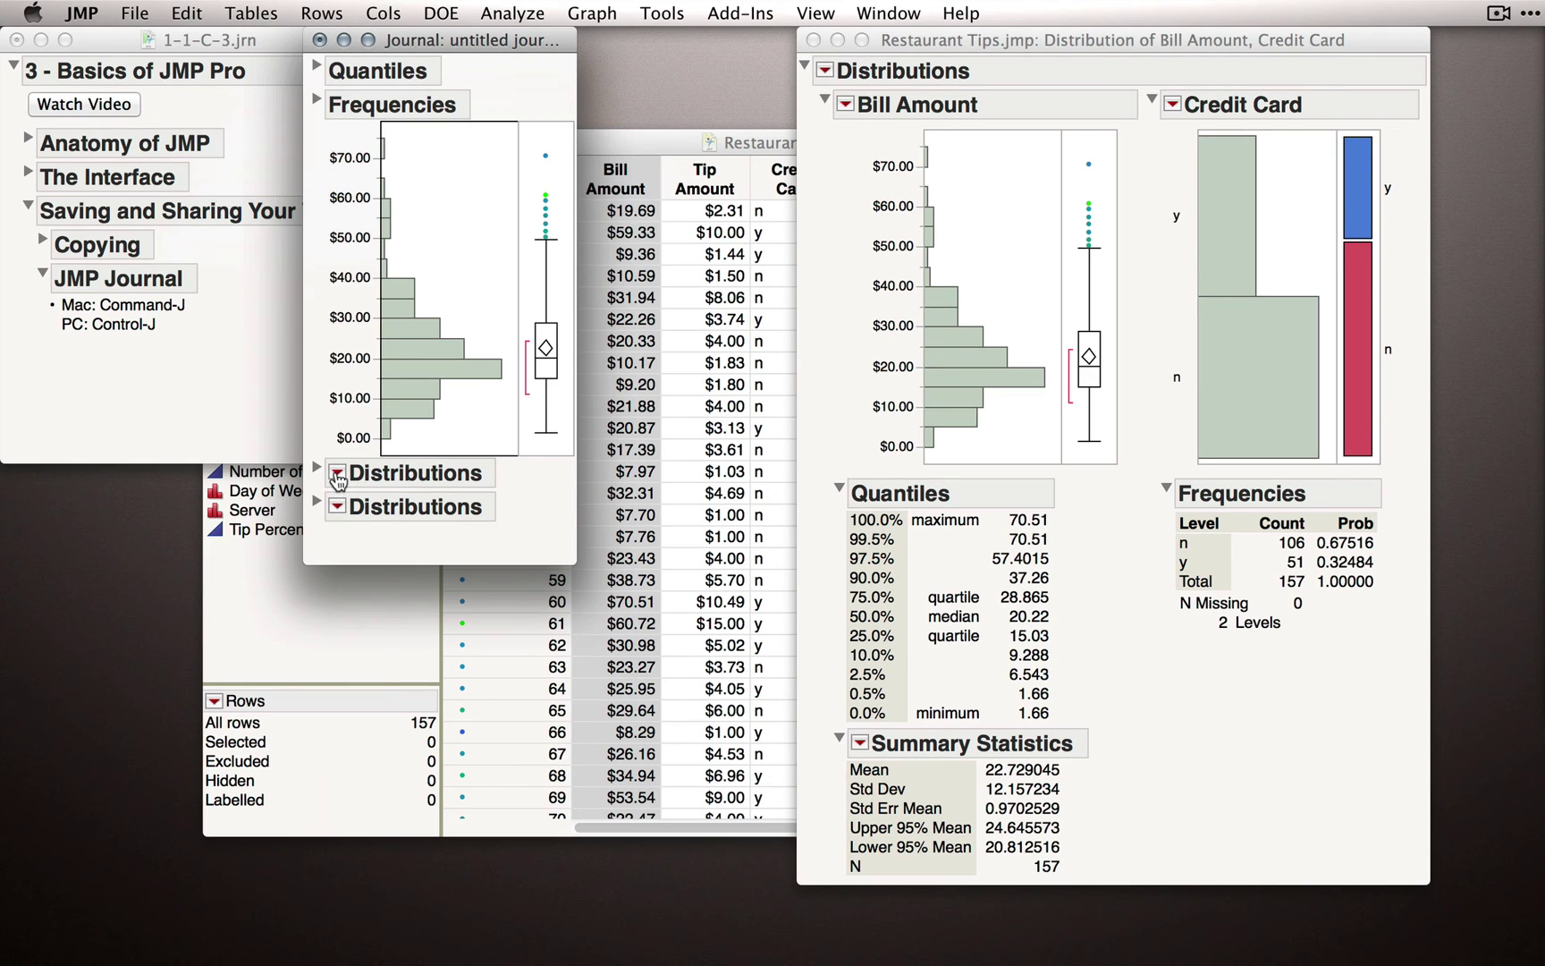
# - Rerun the journaled distribution in a new window, select the 106 non-credit-card bills, then close it
pyautogui.click(337, 476)
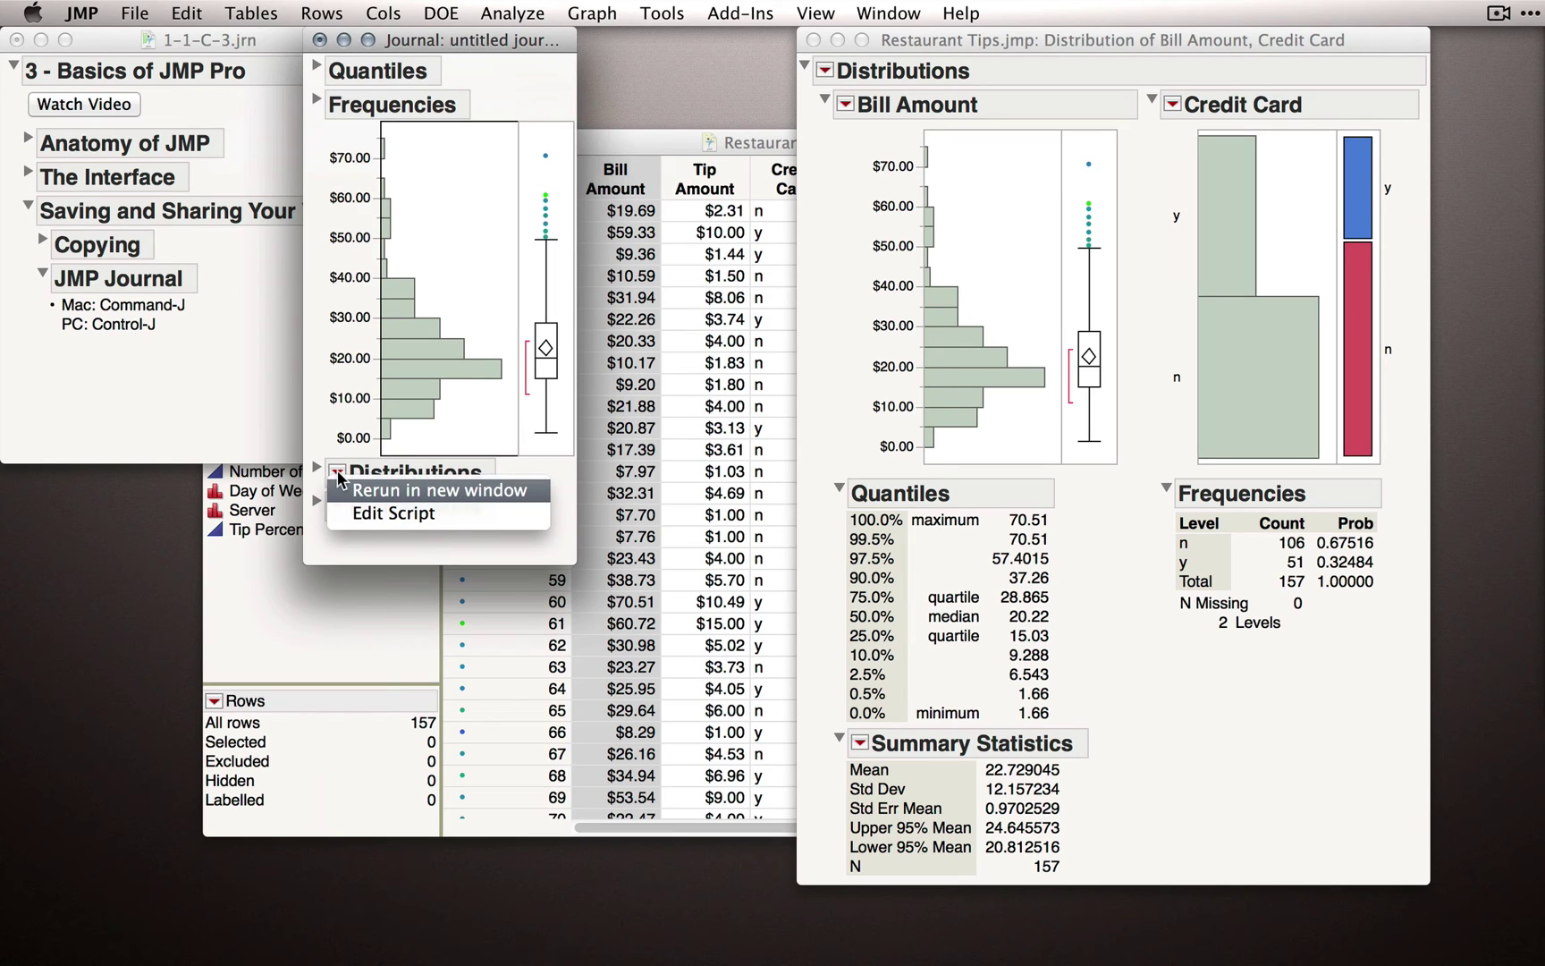
pyautogui.click(473, 496)
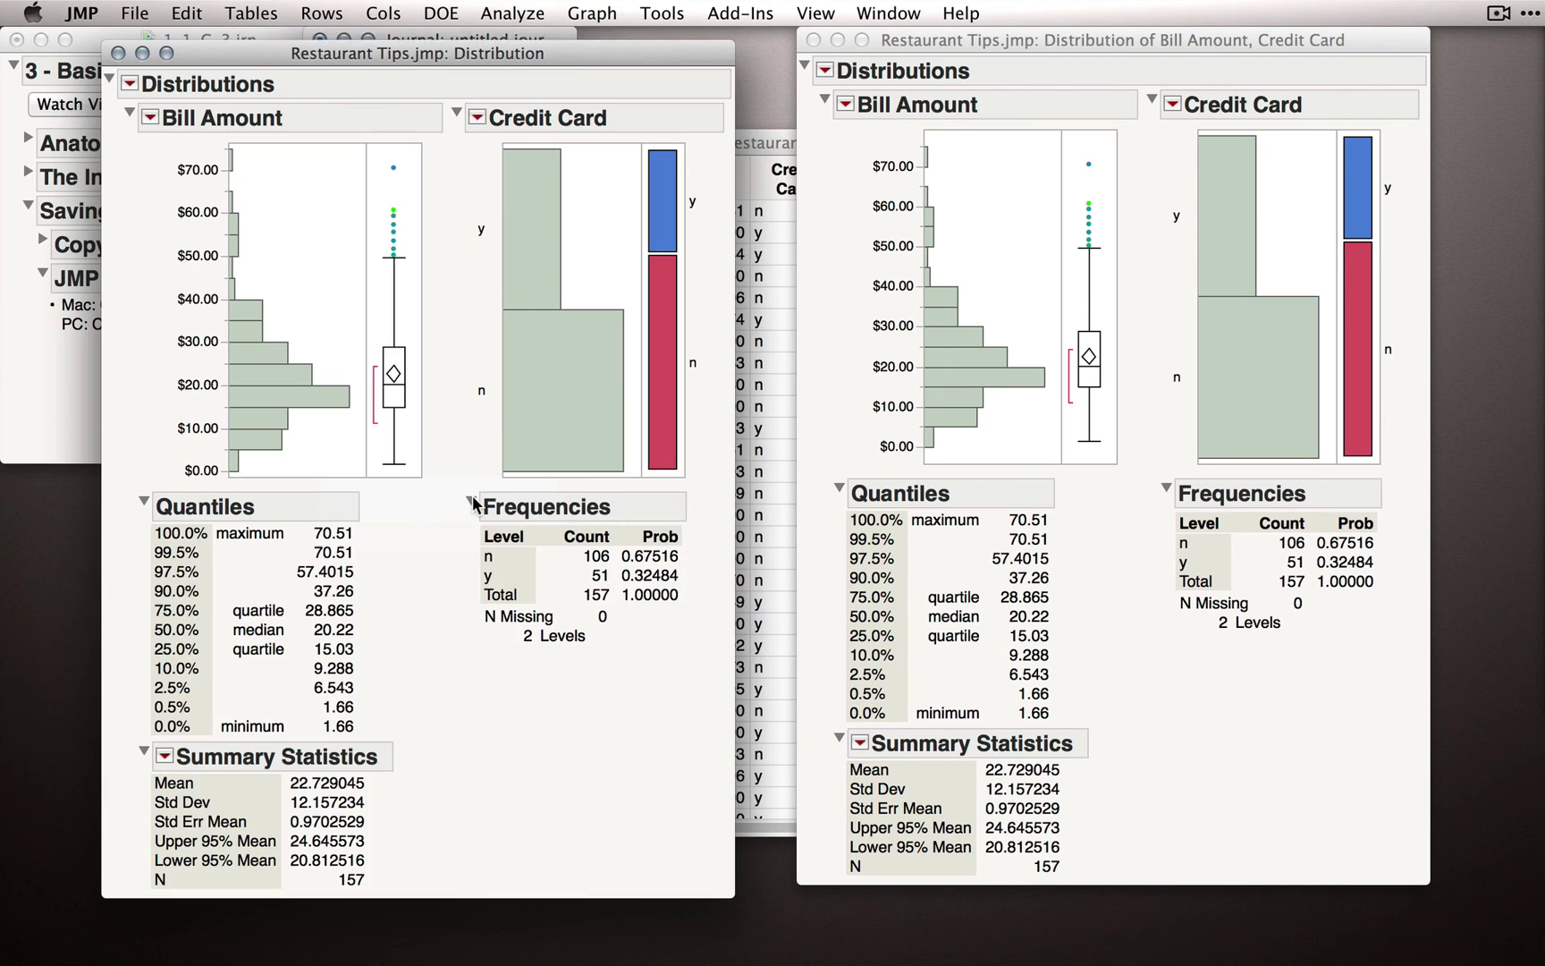
pyautogui.moveTo(475, 40); pyautogui.dragTo(513, 51)
pyautogui.click(635, 261)
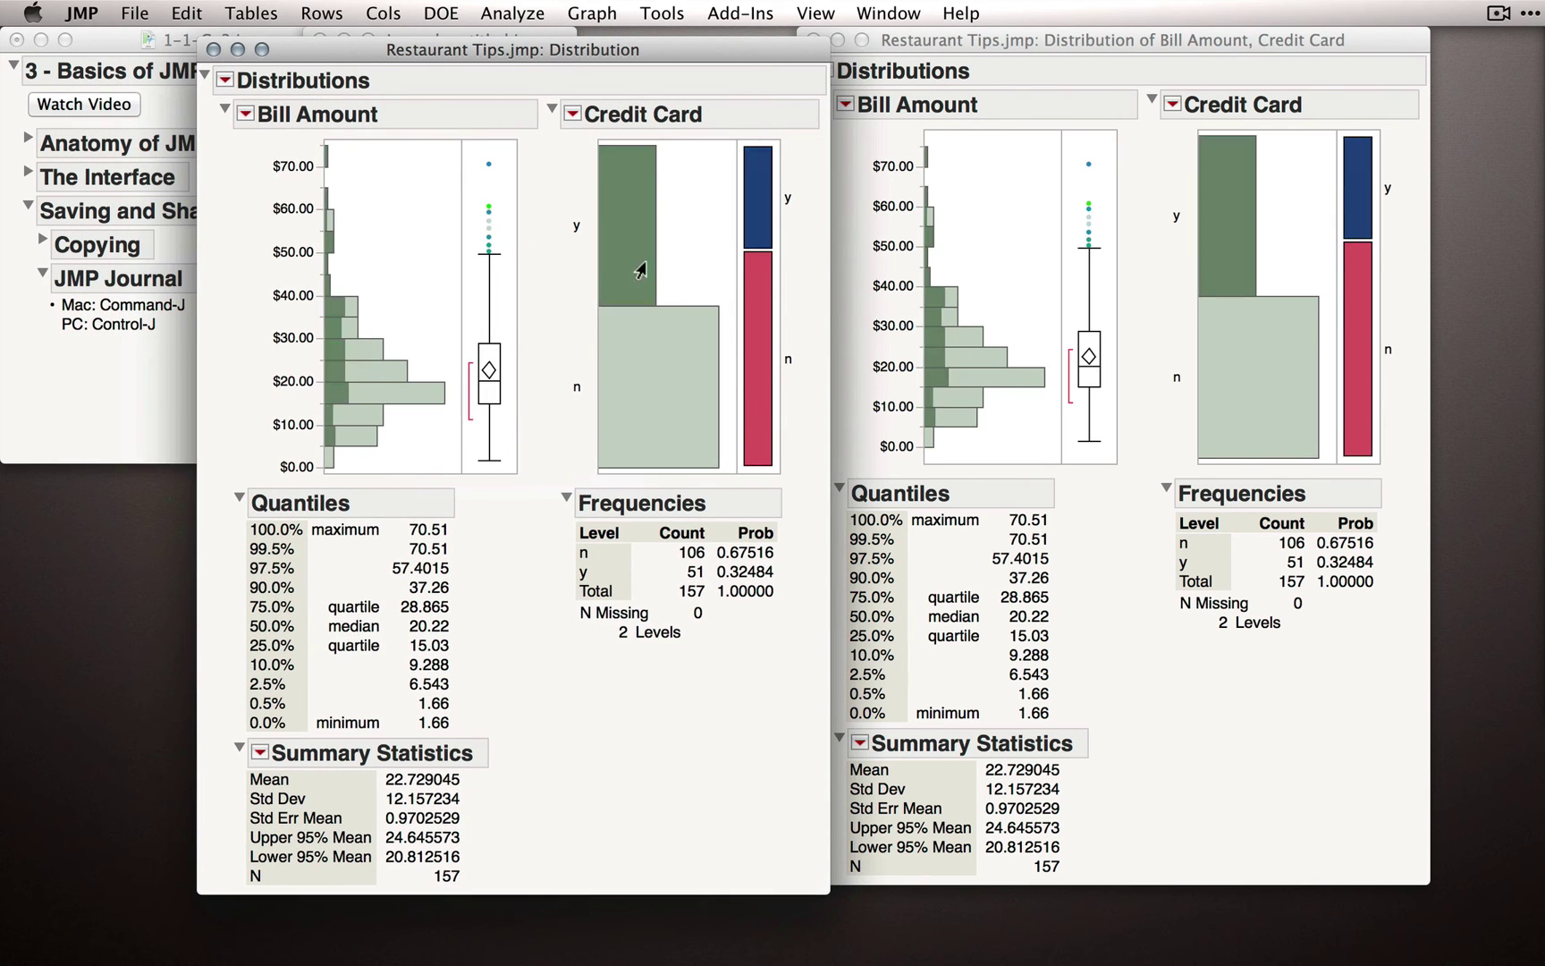
pyautogui.click(643, 375)
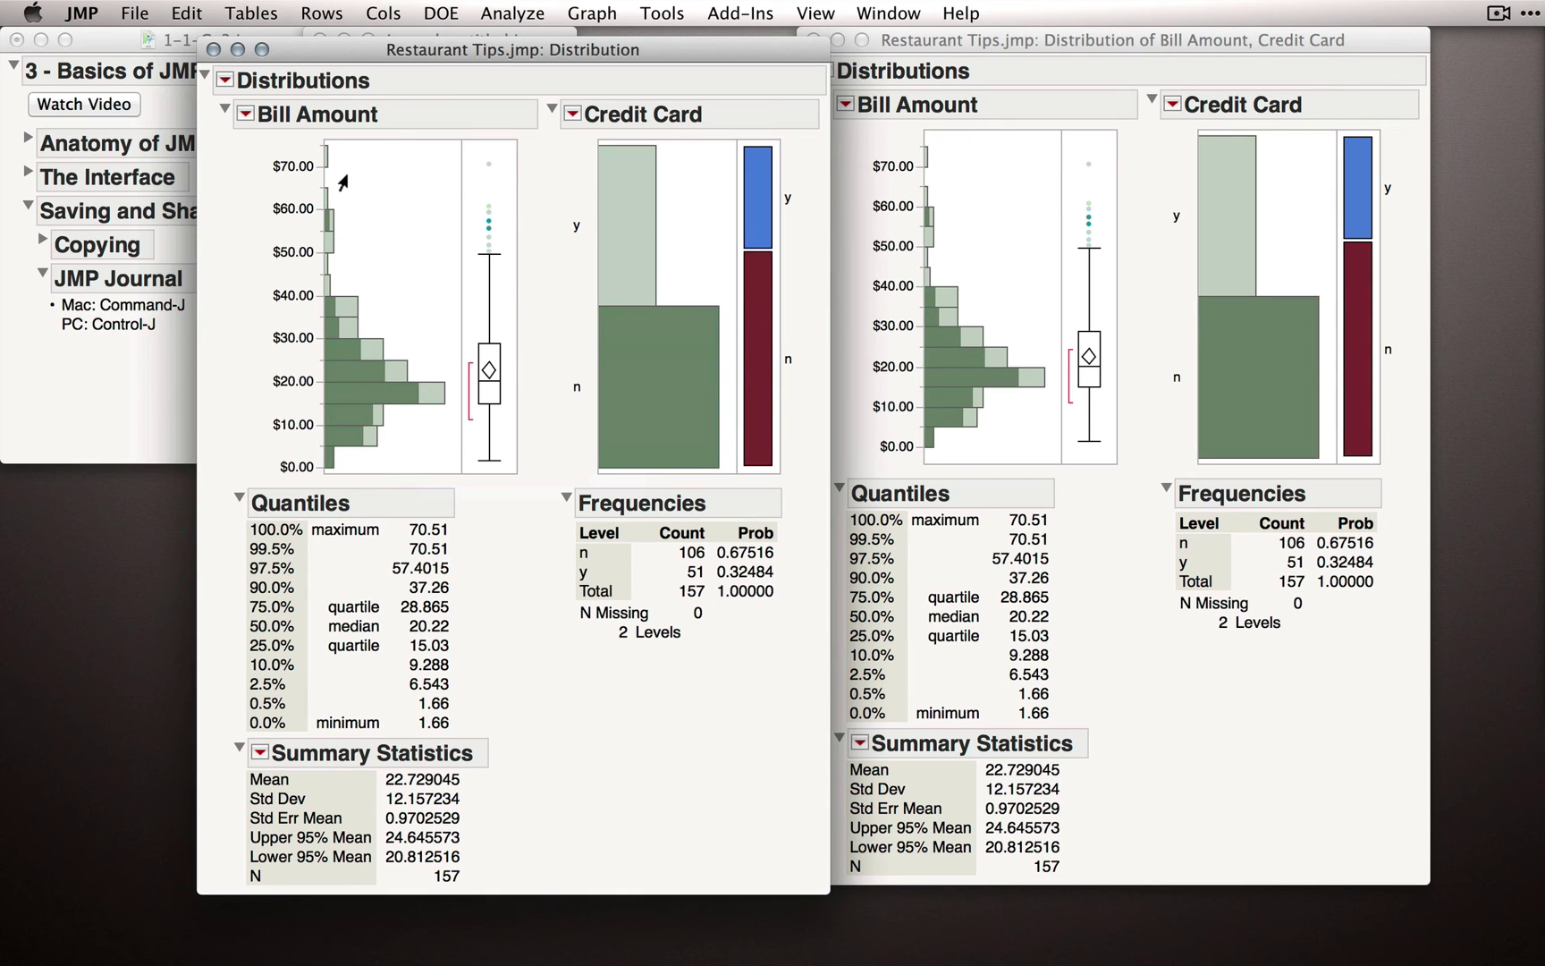
pyautogui.click(213, 49)
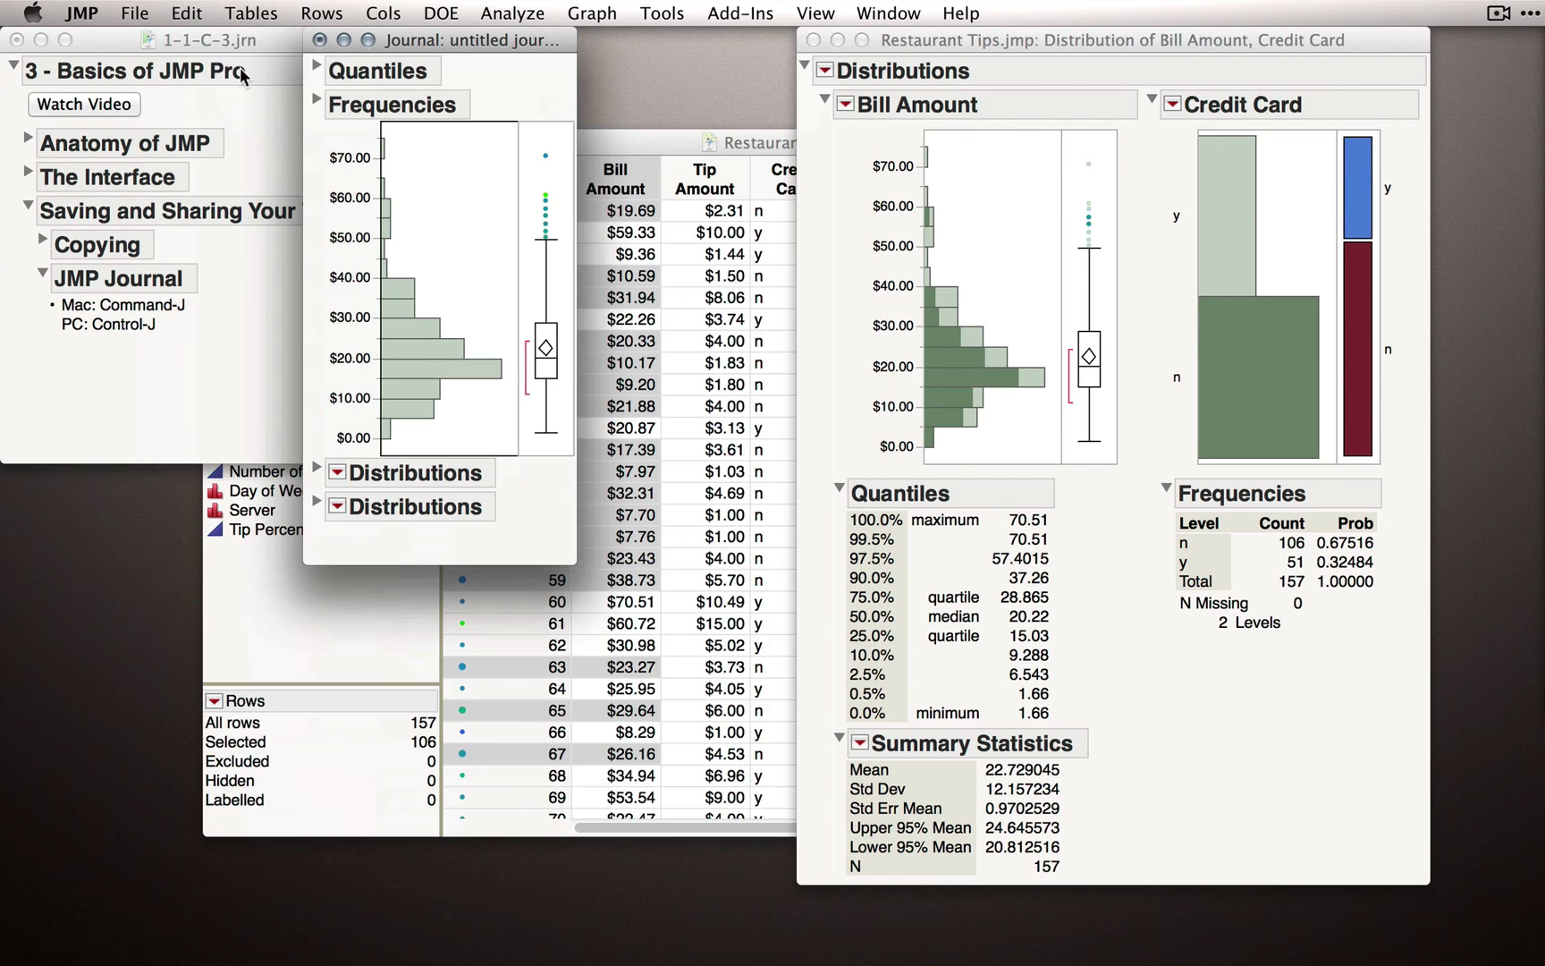
# - View the journaled distribution's script, then close it without saving
pyautogui.click(338, 476)
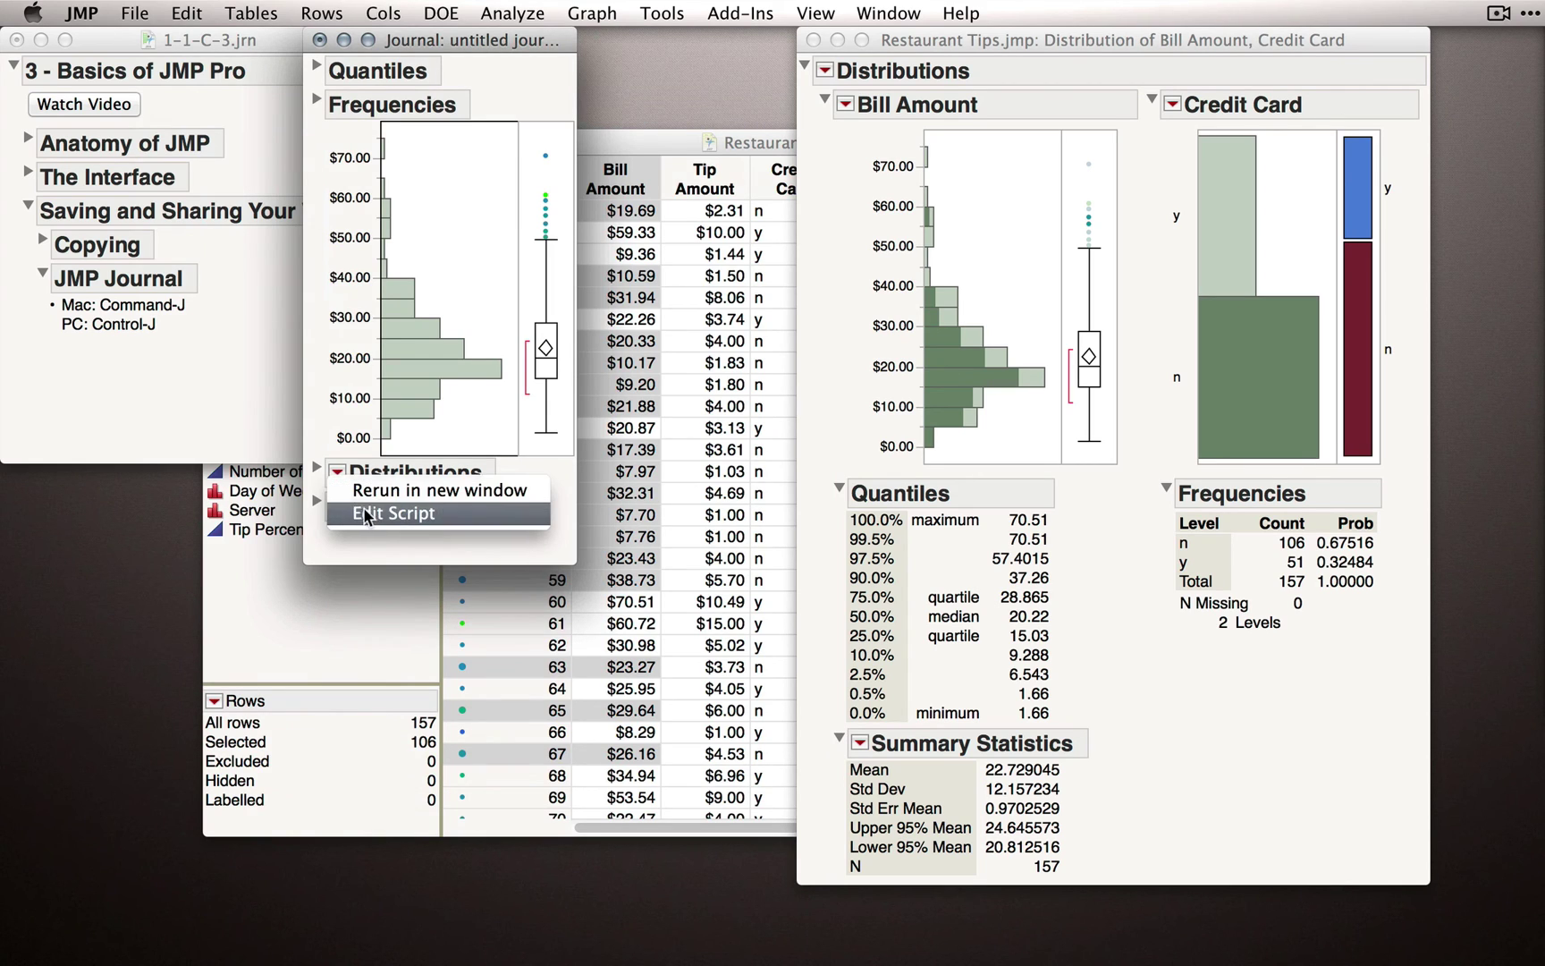
pyautogui.click(414, 515)
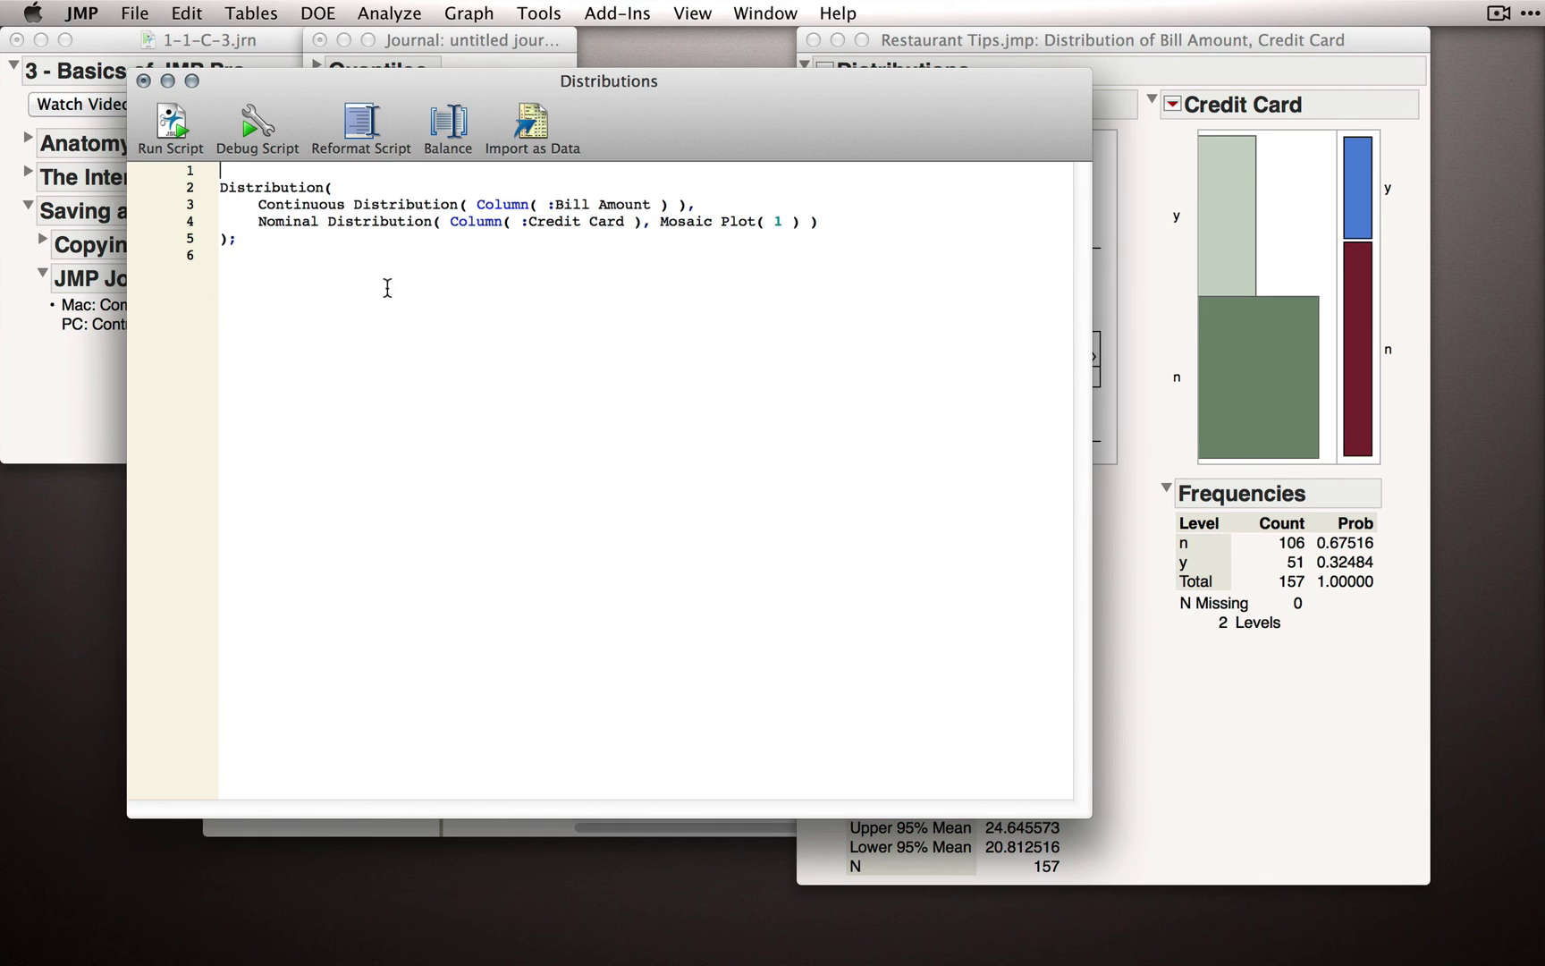
pyautogui.click(143, 81)
pyautogui.click(547, 284)
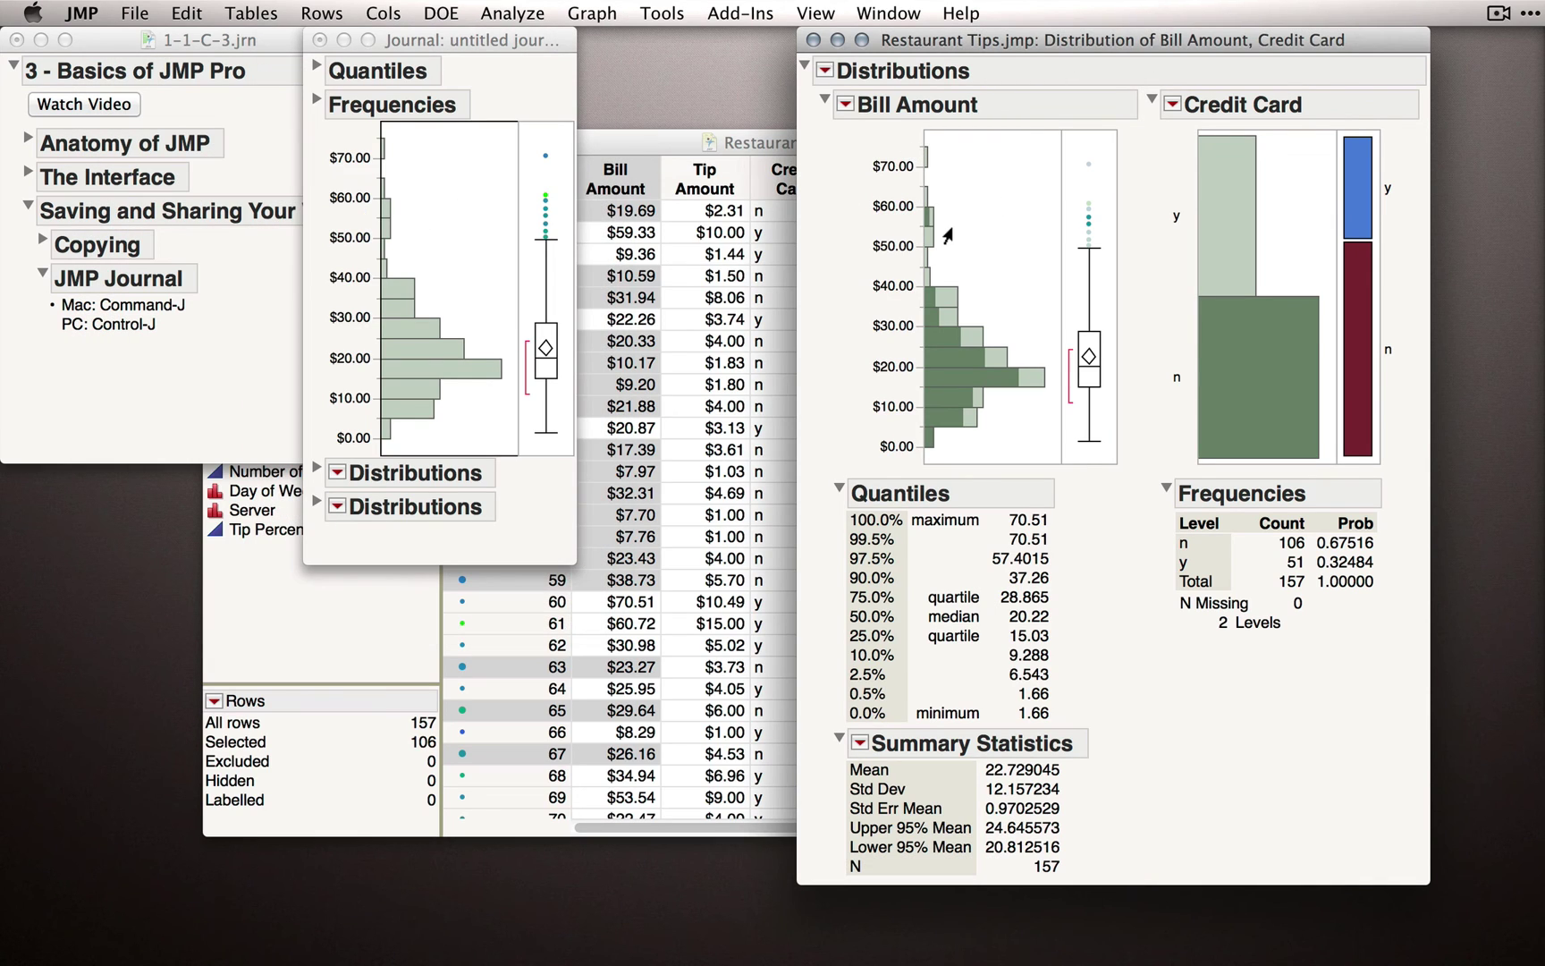
# - Save the 'Restaurant Tips.jmp:Distribution' script to the journal as a link
pyautogui.click(824, 71)
pyautogui.moveTo(860, 180)
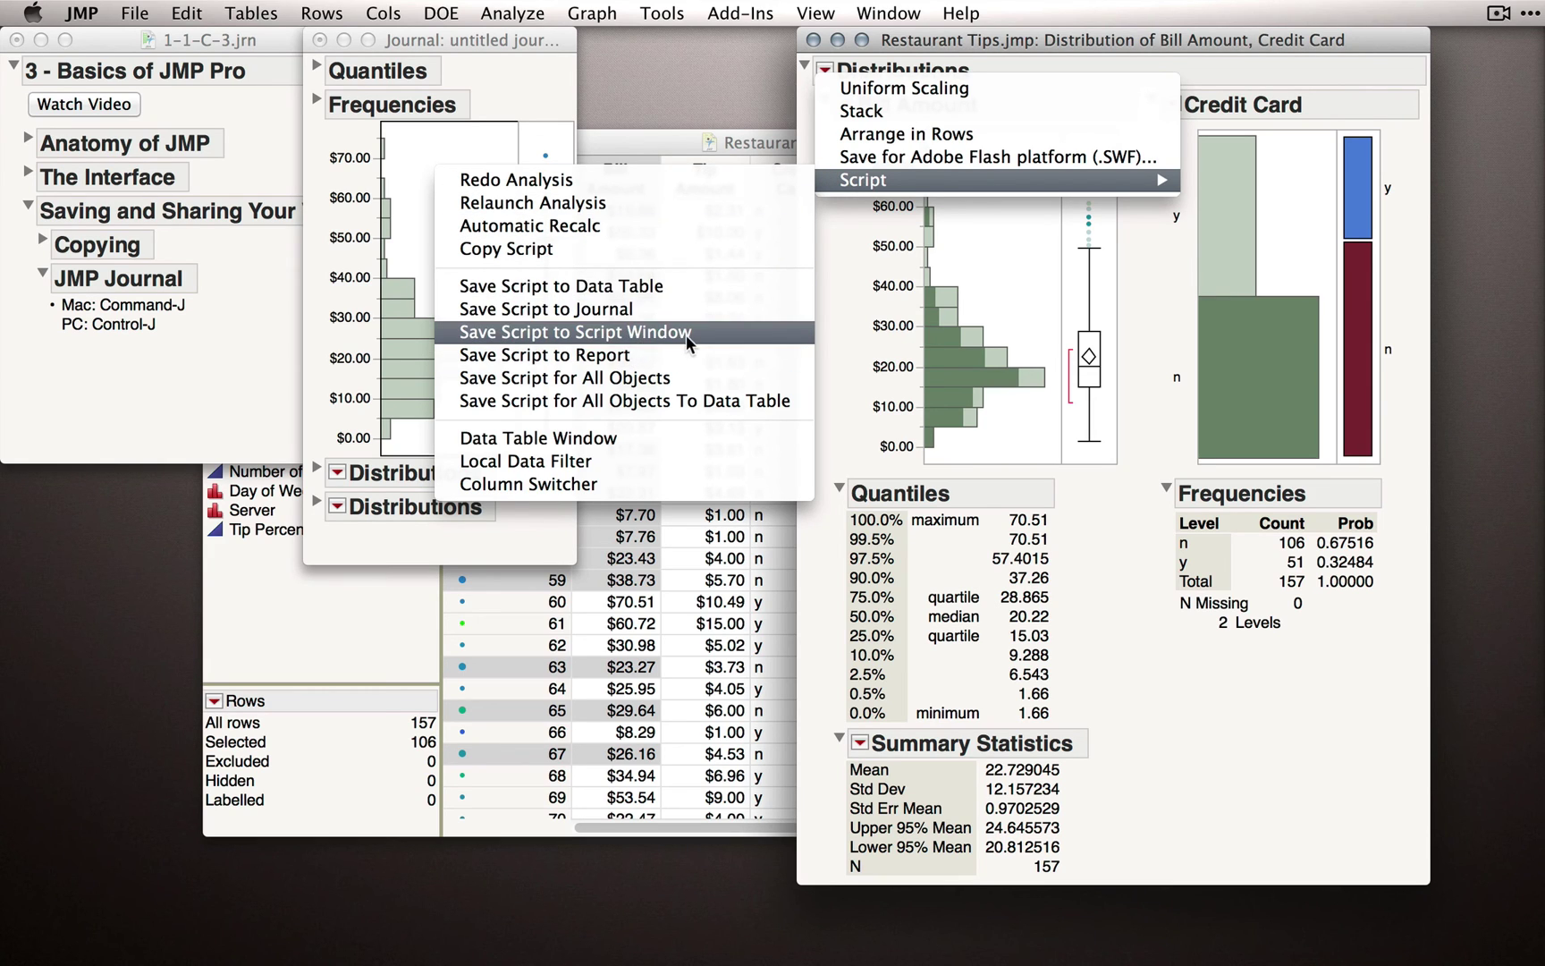
pyautogui.click(607, 311)
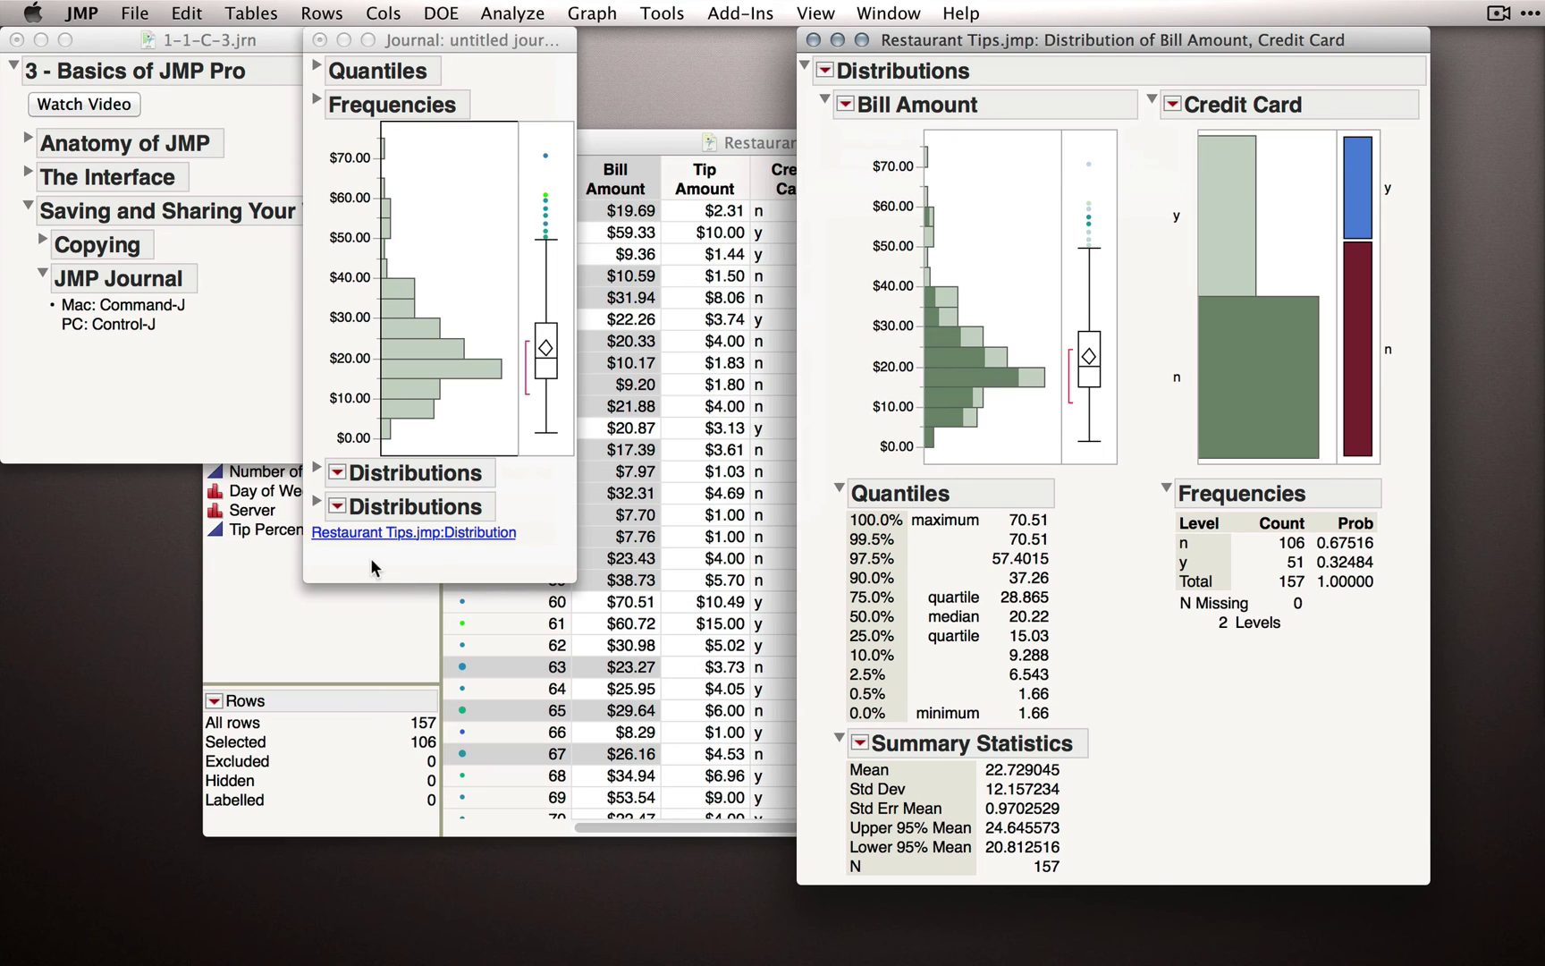
pyautogui.click(354, 547)
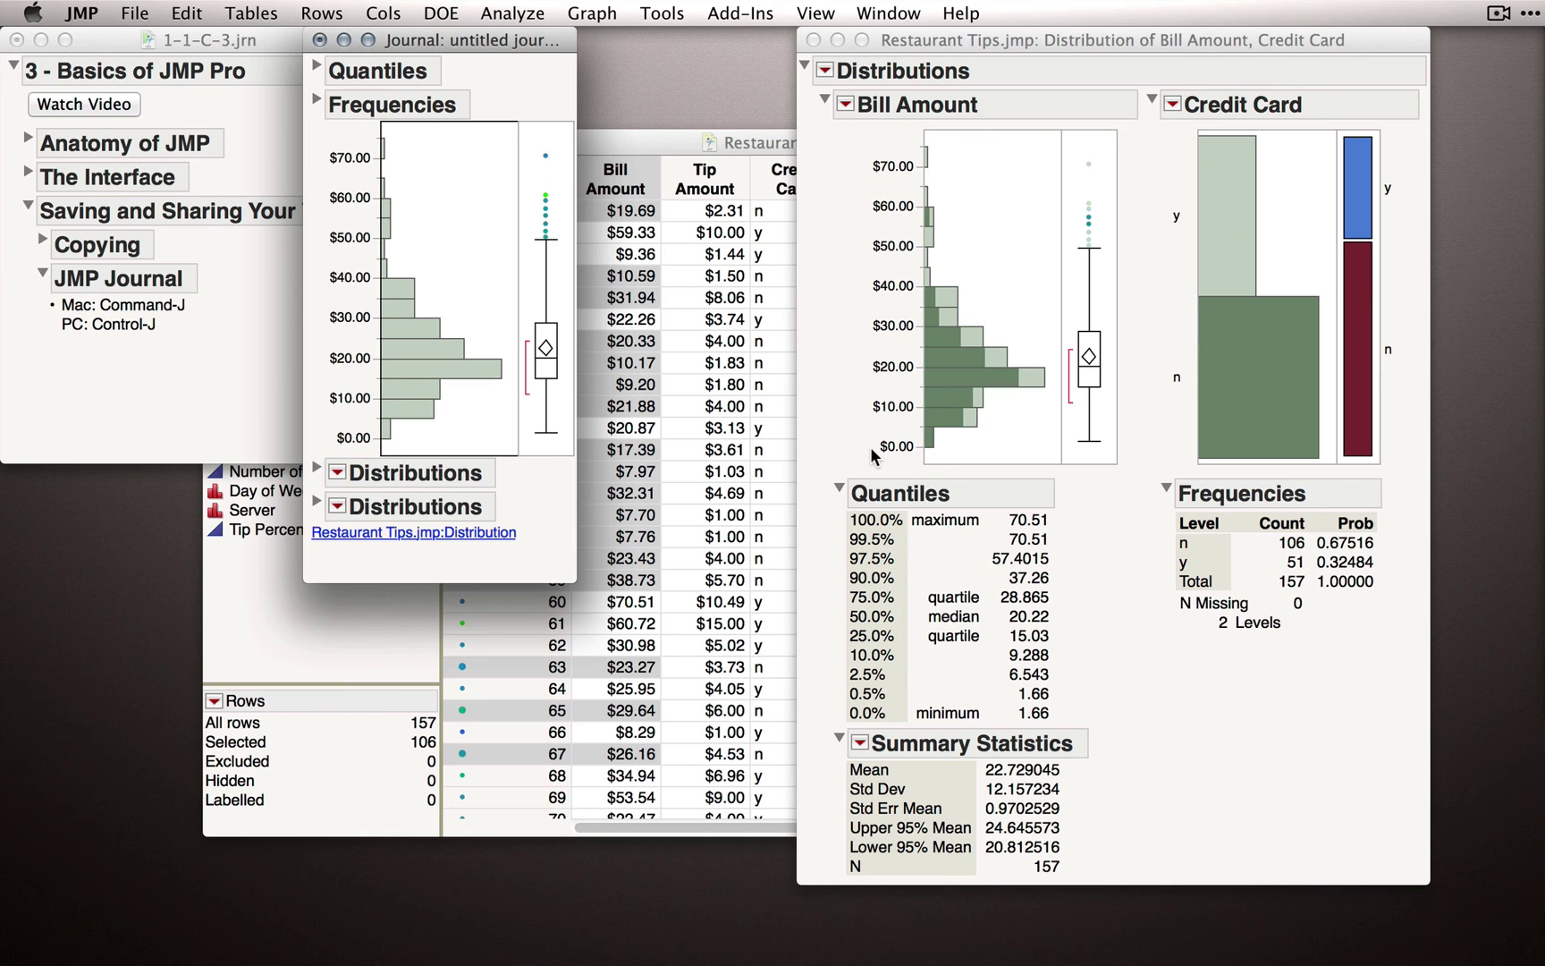
# - In Safari, go to Resources for Users > Learning Library and expand Graphical Displays and Summaries
pyautogui.press('super+Tab')
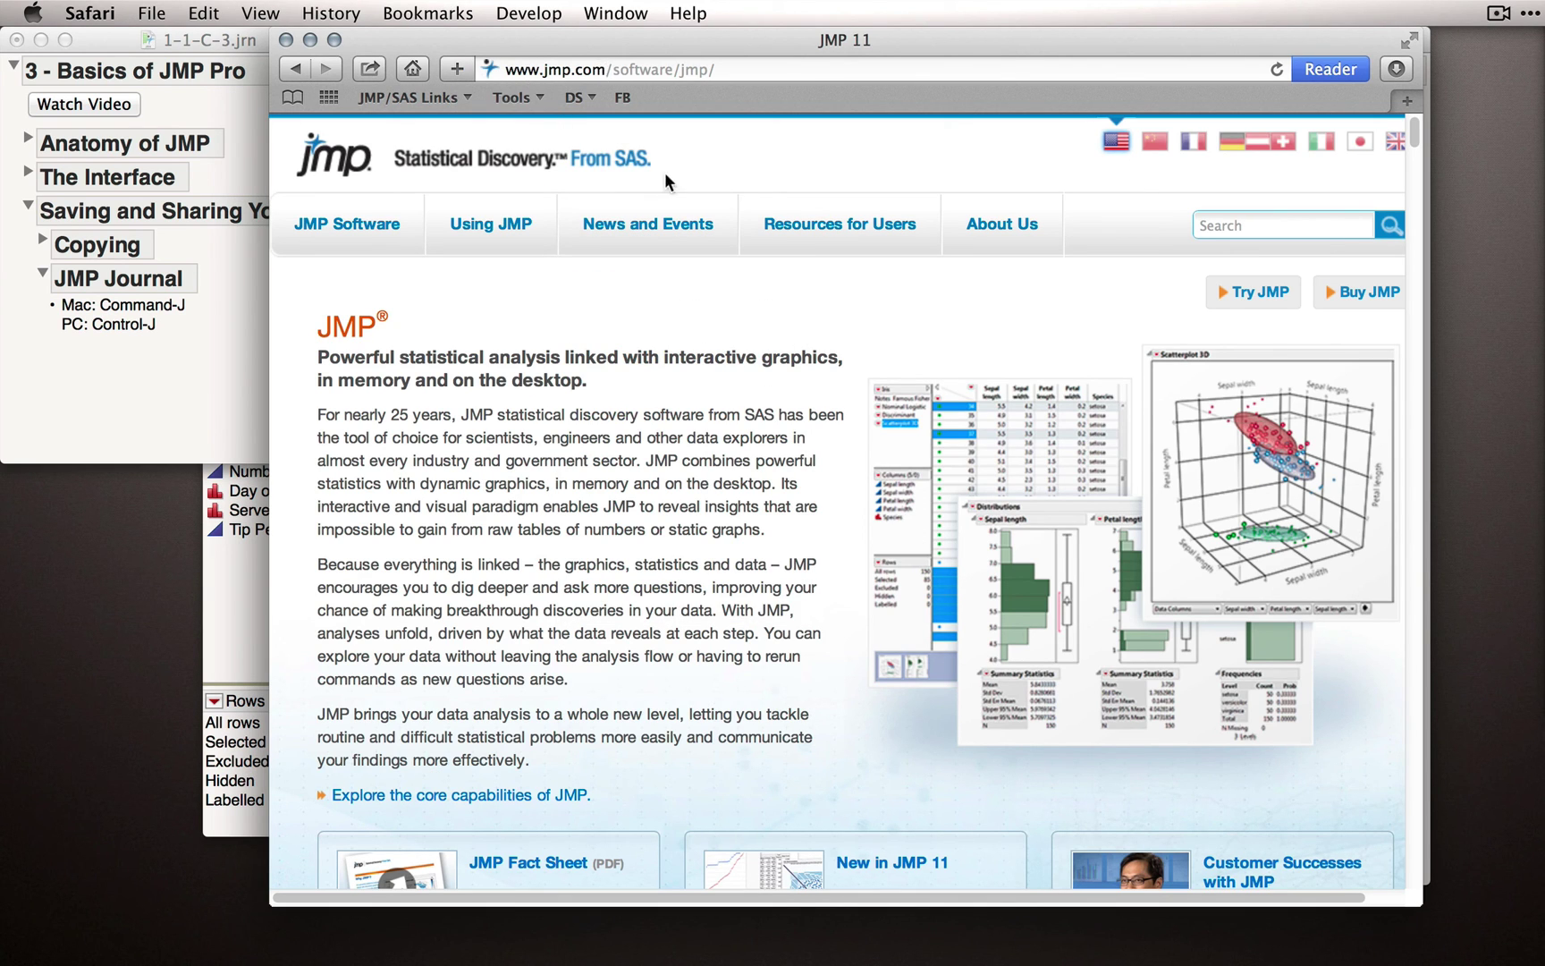
pyautogui.moveTo(801, 234)
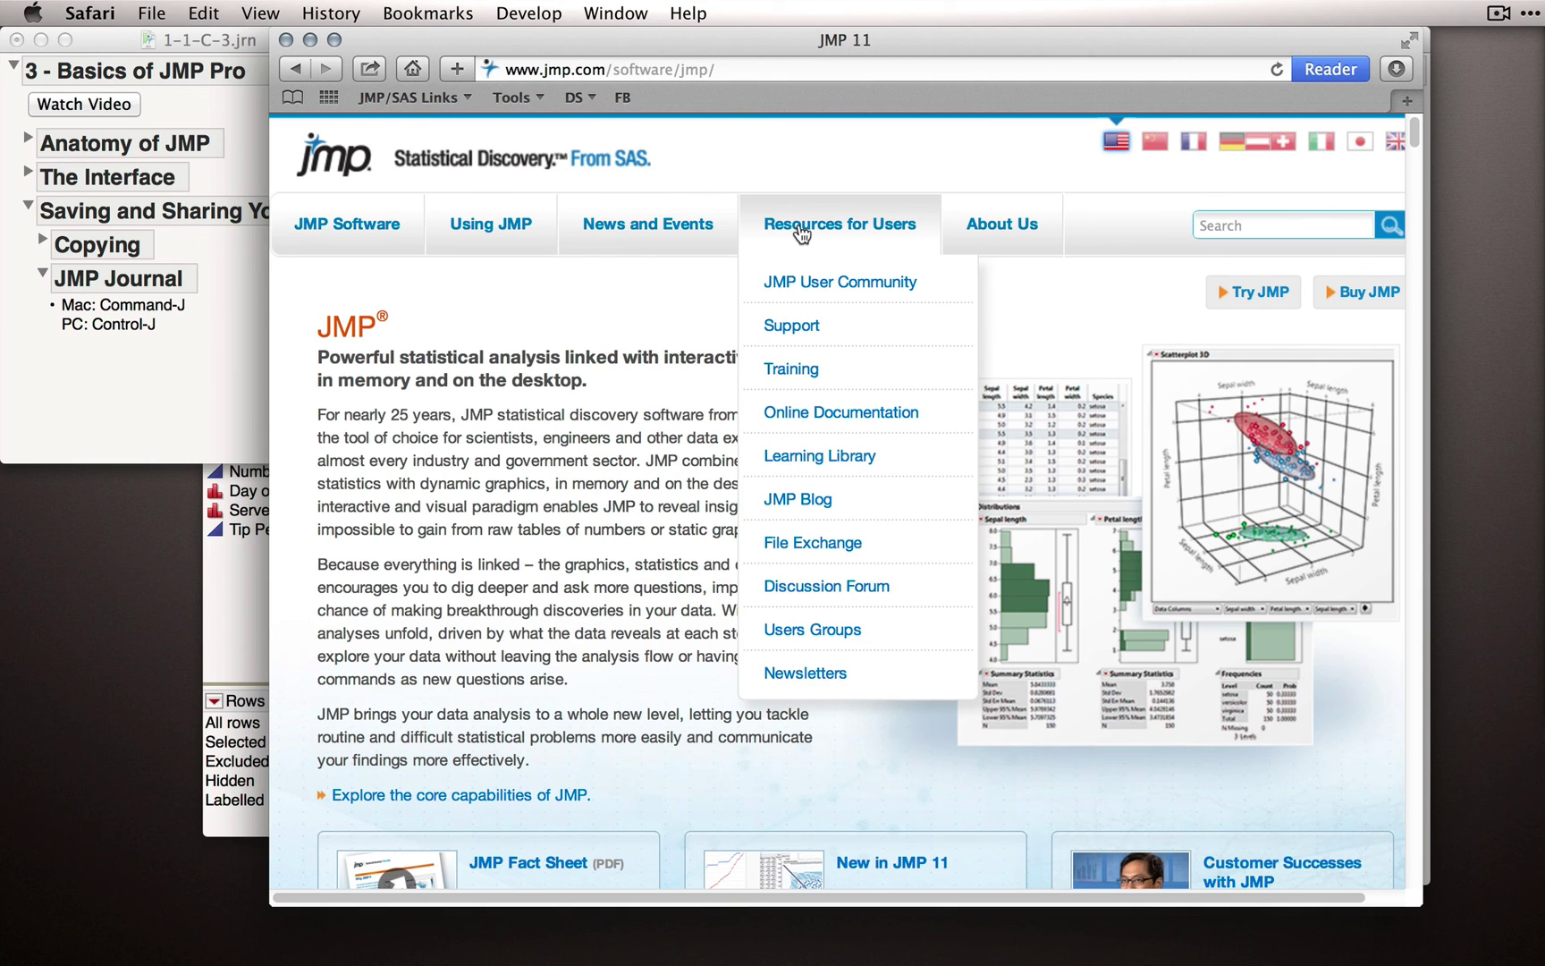
pyautogui.click(833, 461)
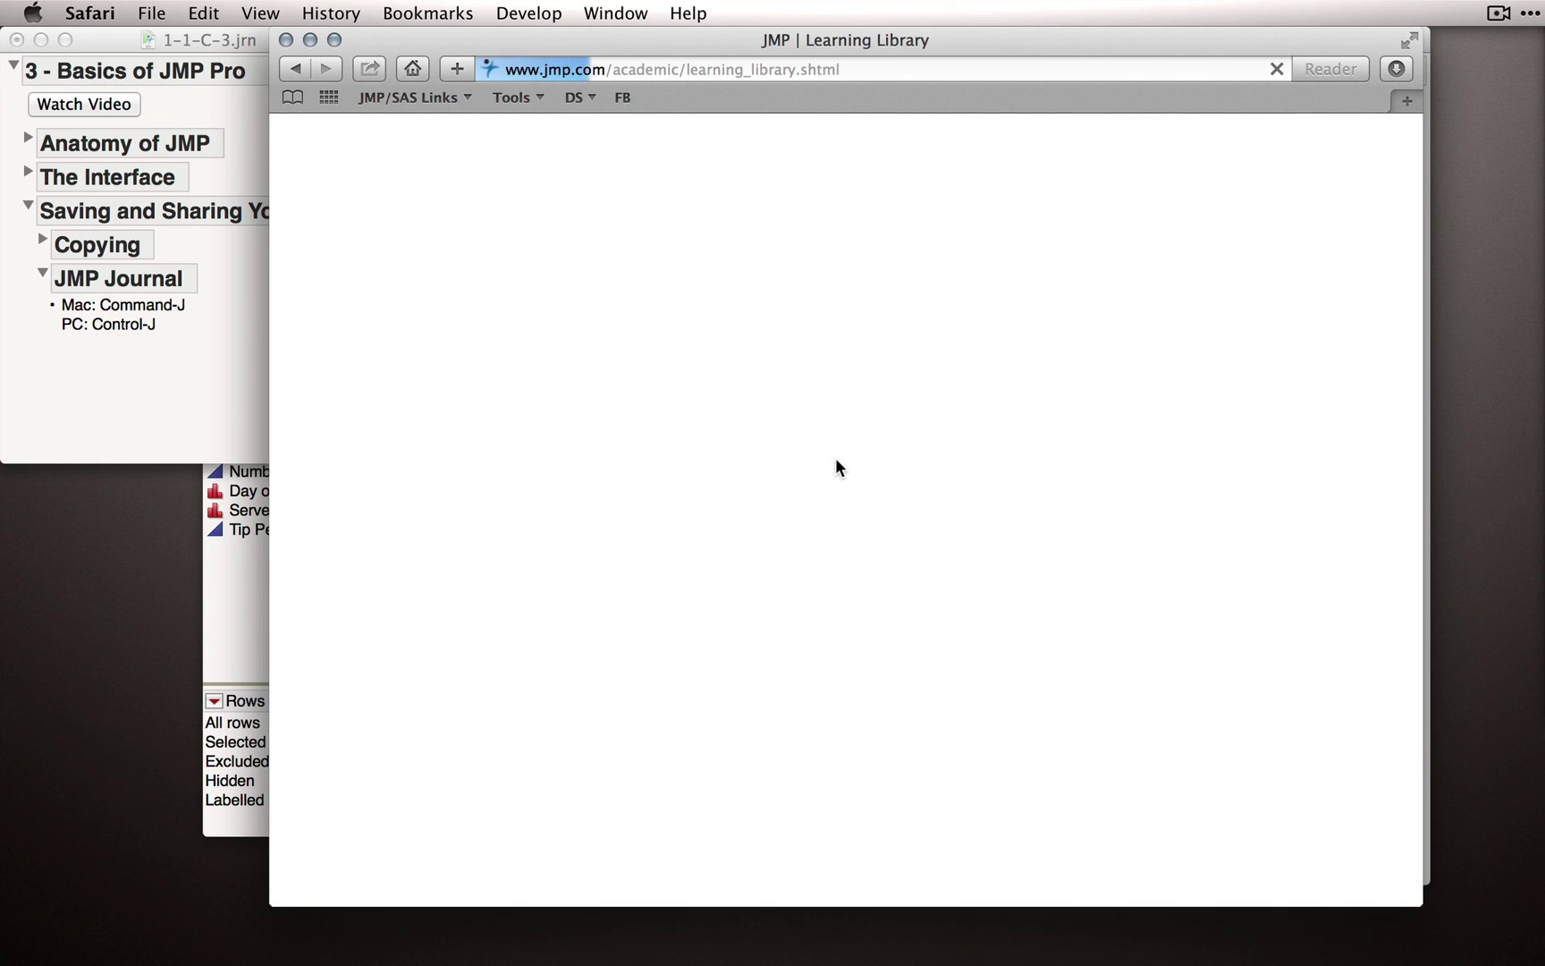
pyautogui.scroll(-3, 966, 497)
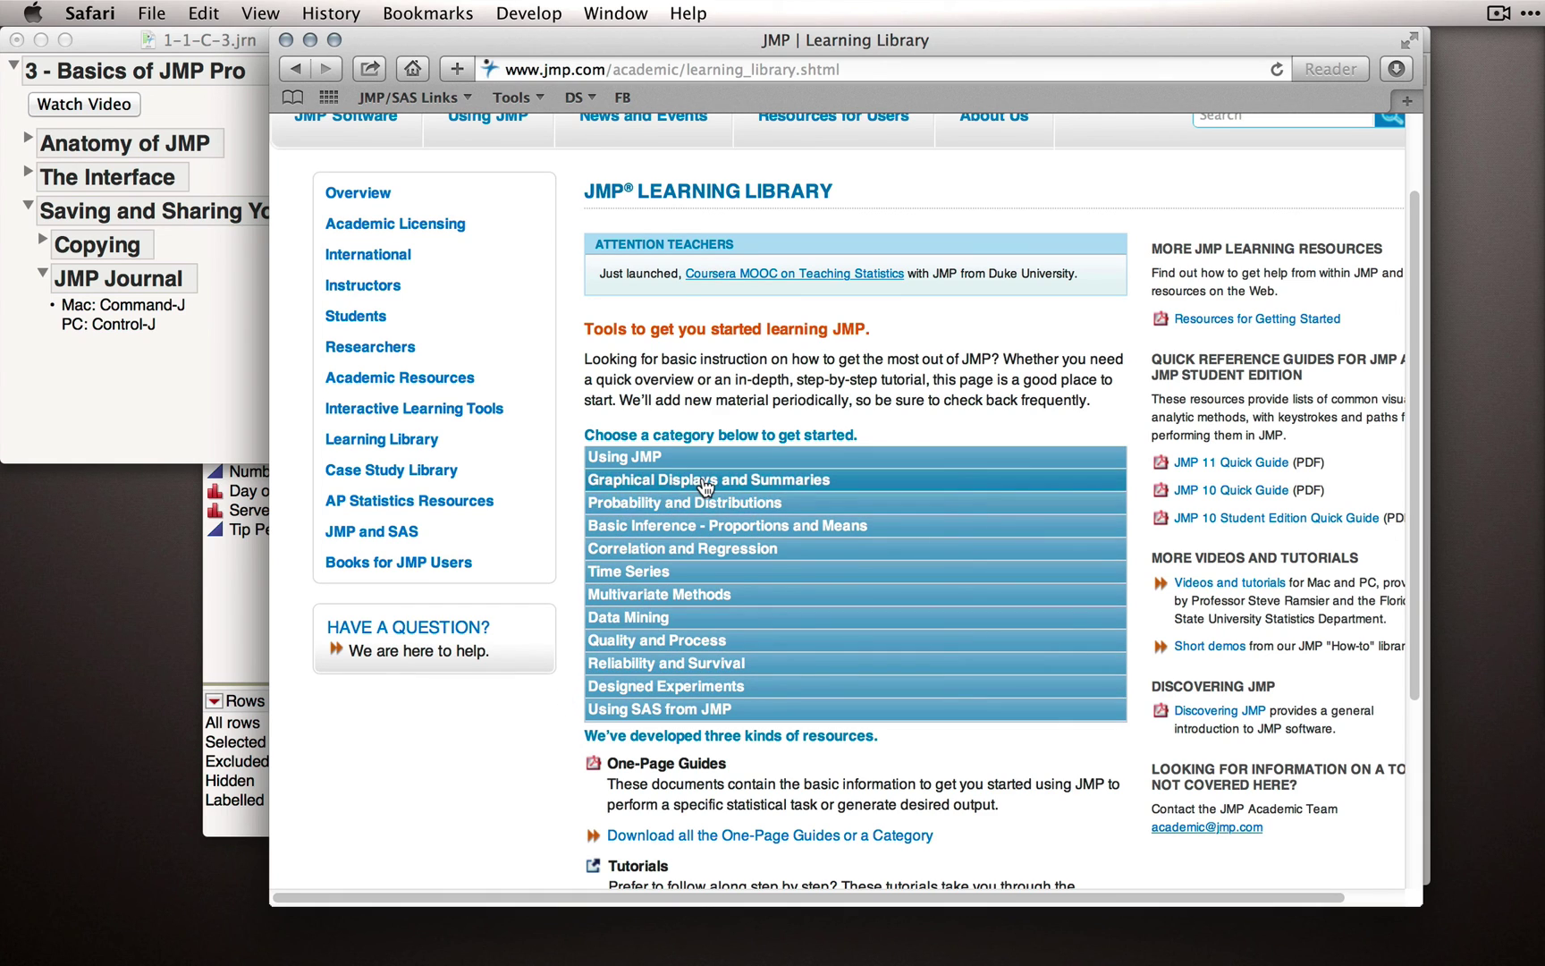
pyautogui.click(706, 483)
pyautogui.scroll(-3, 702, 487)
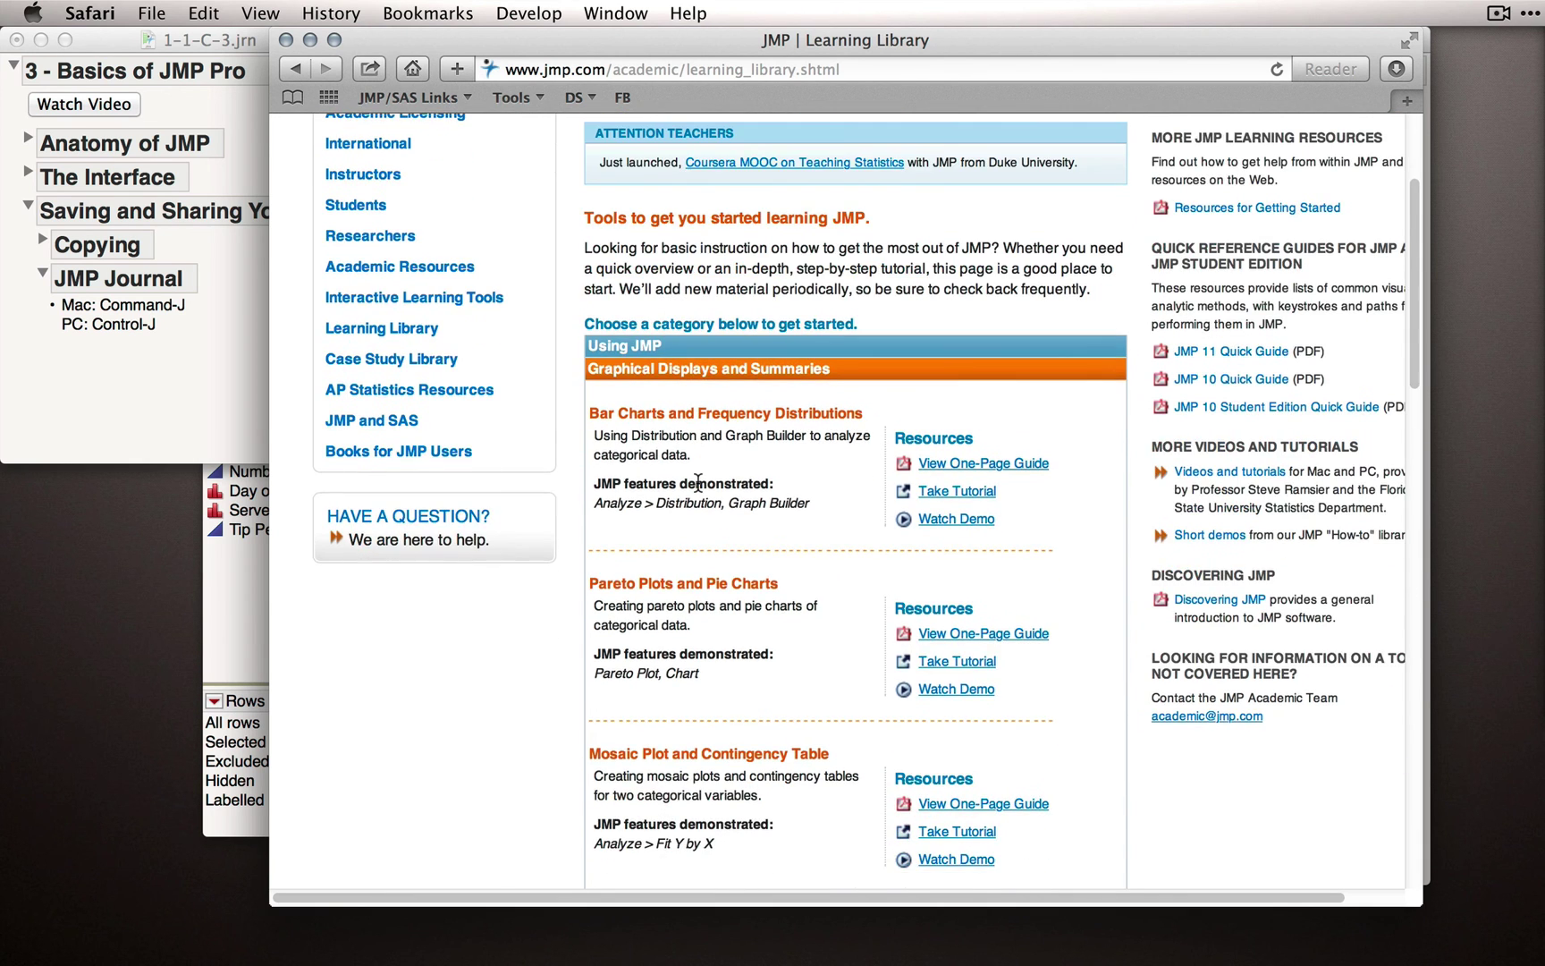
pyautogui.scroll(-5, 698, 484)
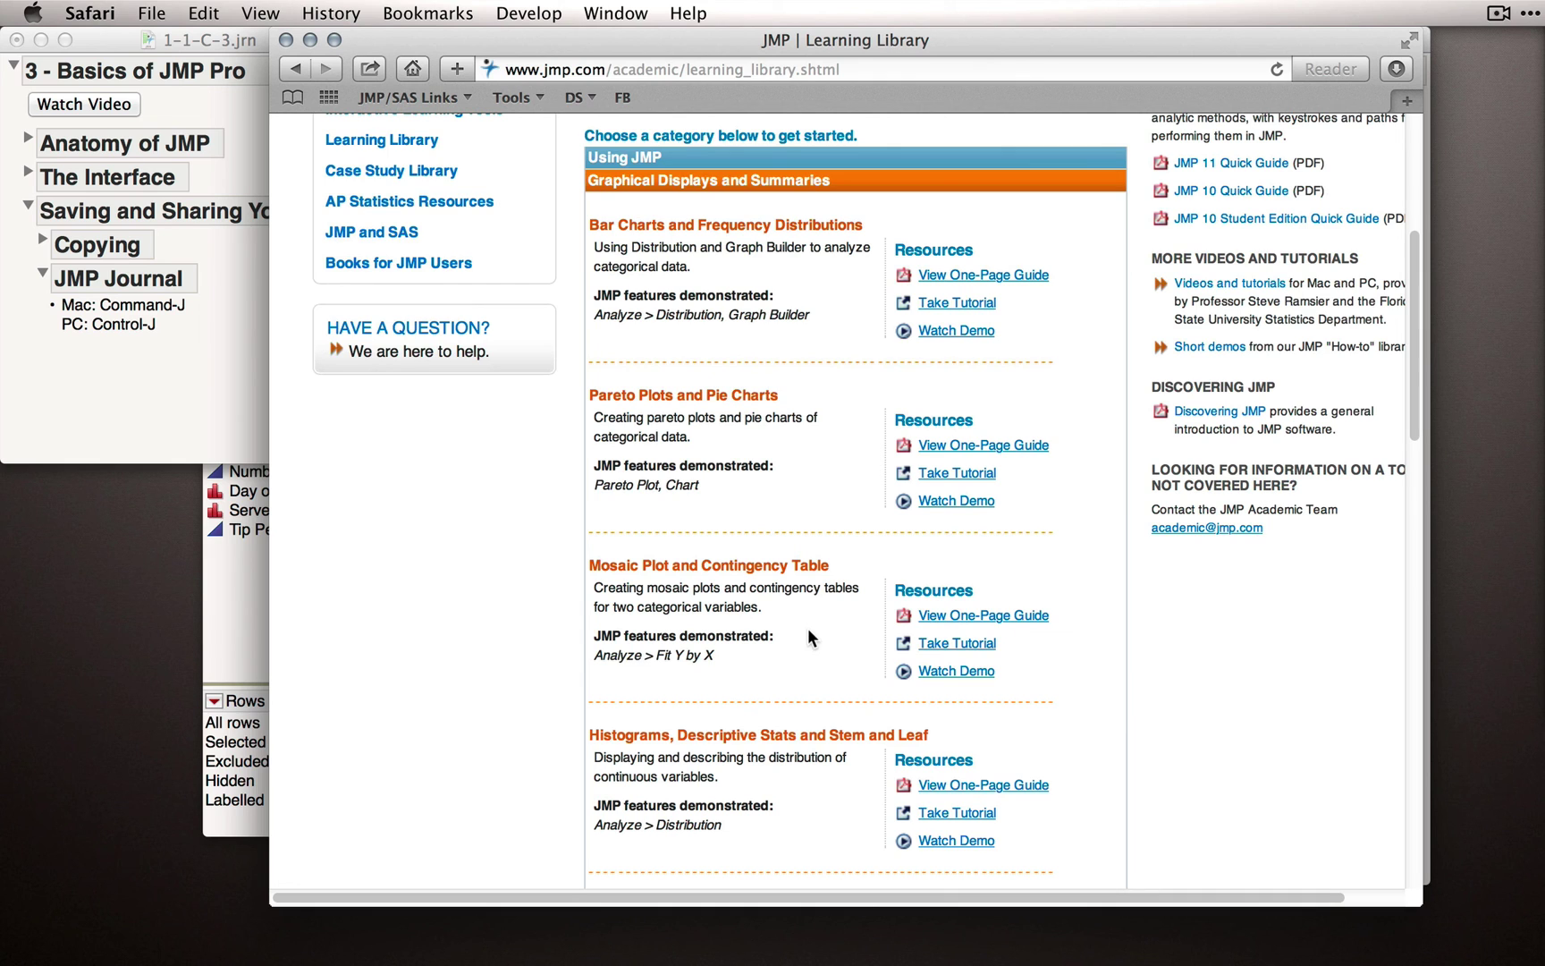
# - Open the Mosaic Plot and Contingency Table one-page guide, close it, and scroll back up
pyautogui.click(994, 617)
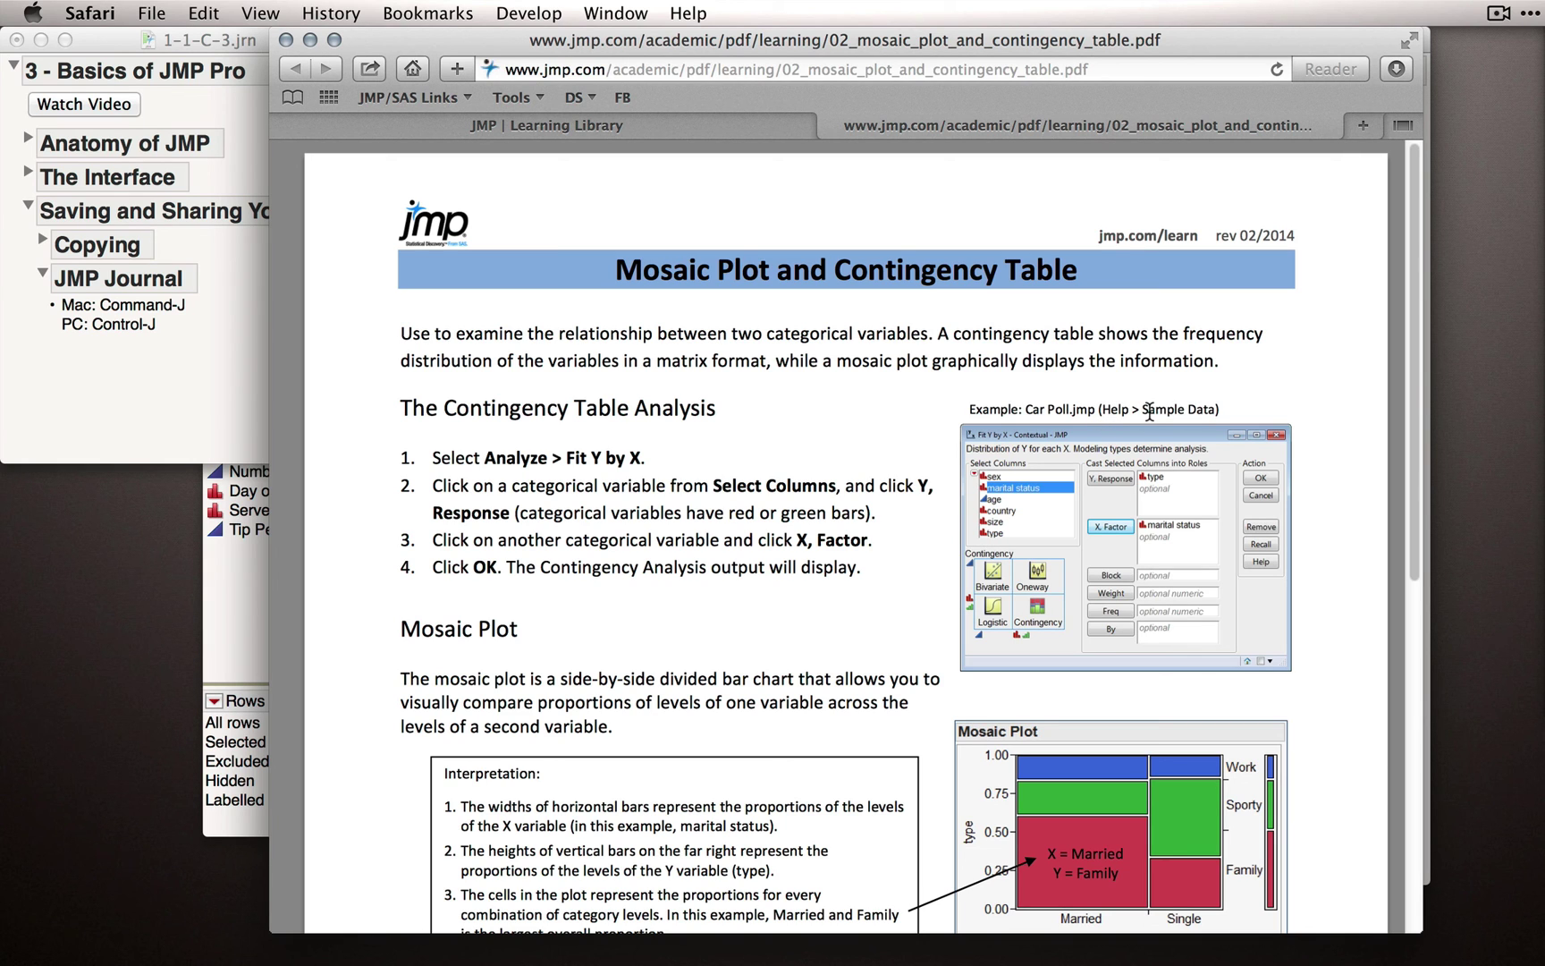
pyautogui.click(825, 124)
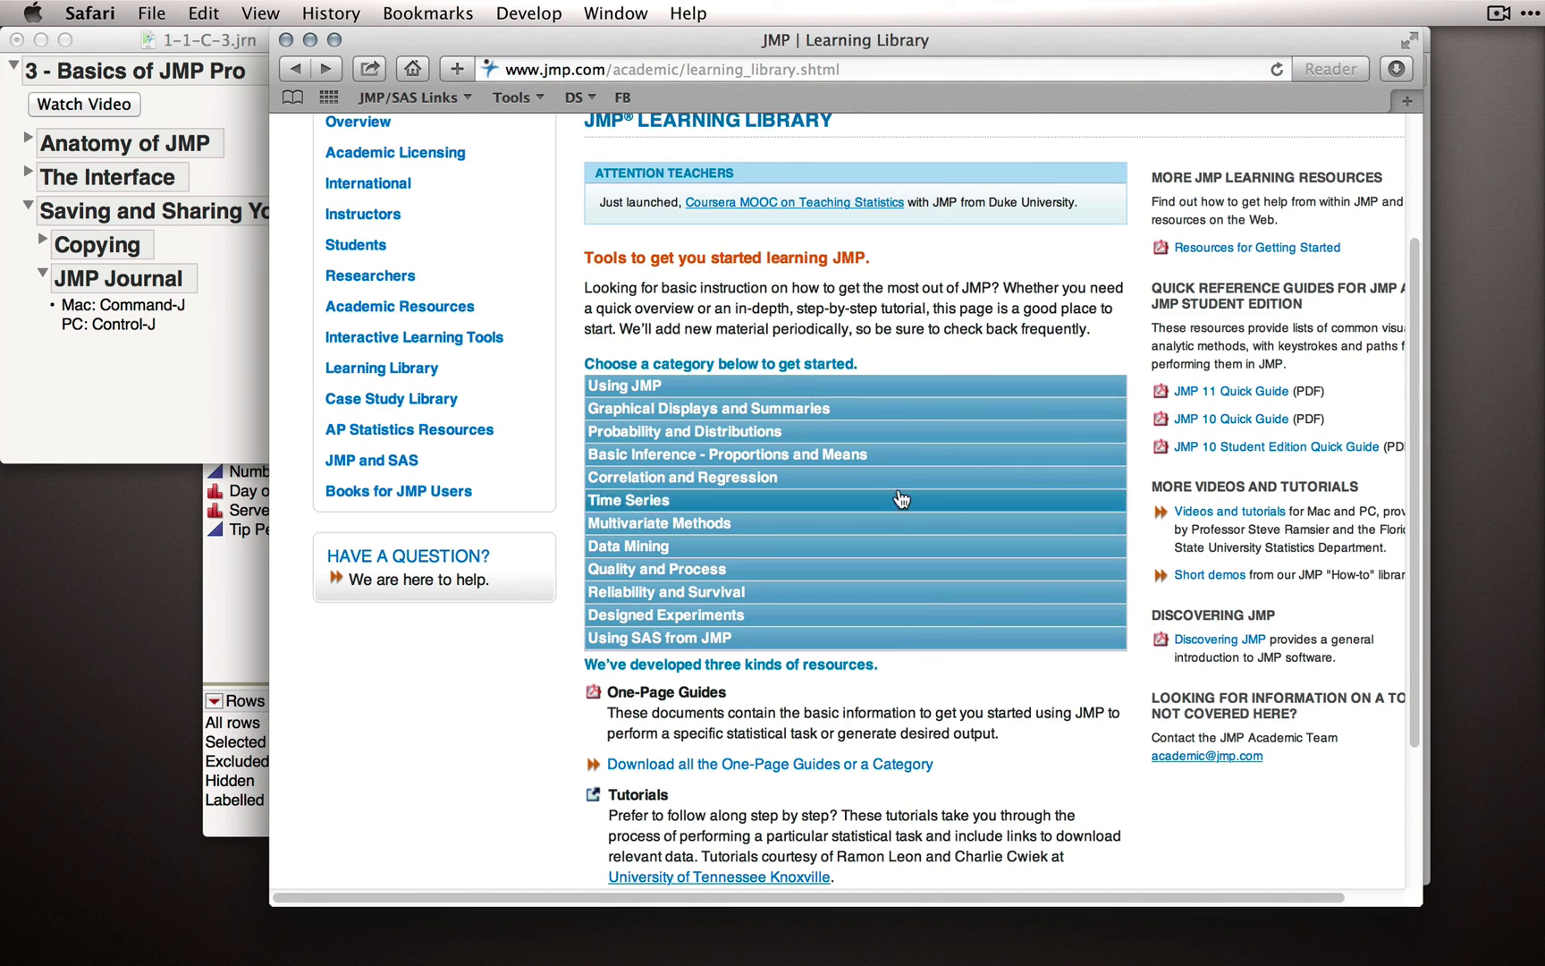
pyautogui.scroll(3, 859, 537)
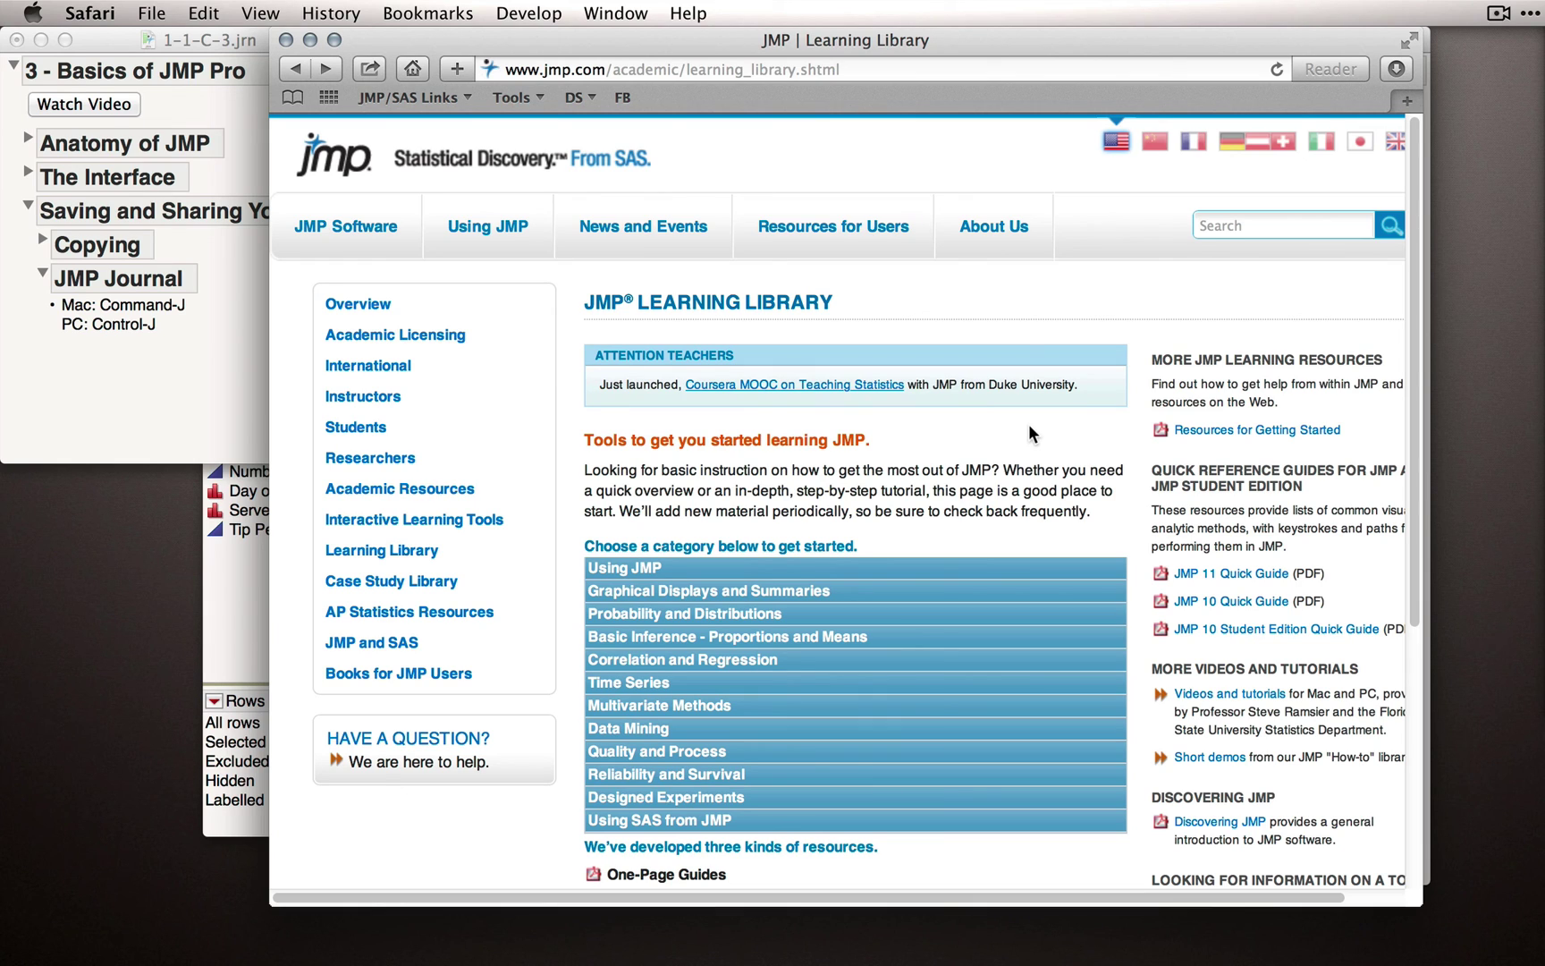
# - Open JMP User Community from Resources for Users, scroll its page, and show Other Communities
pyautogui.moveTo(859, 234)
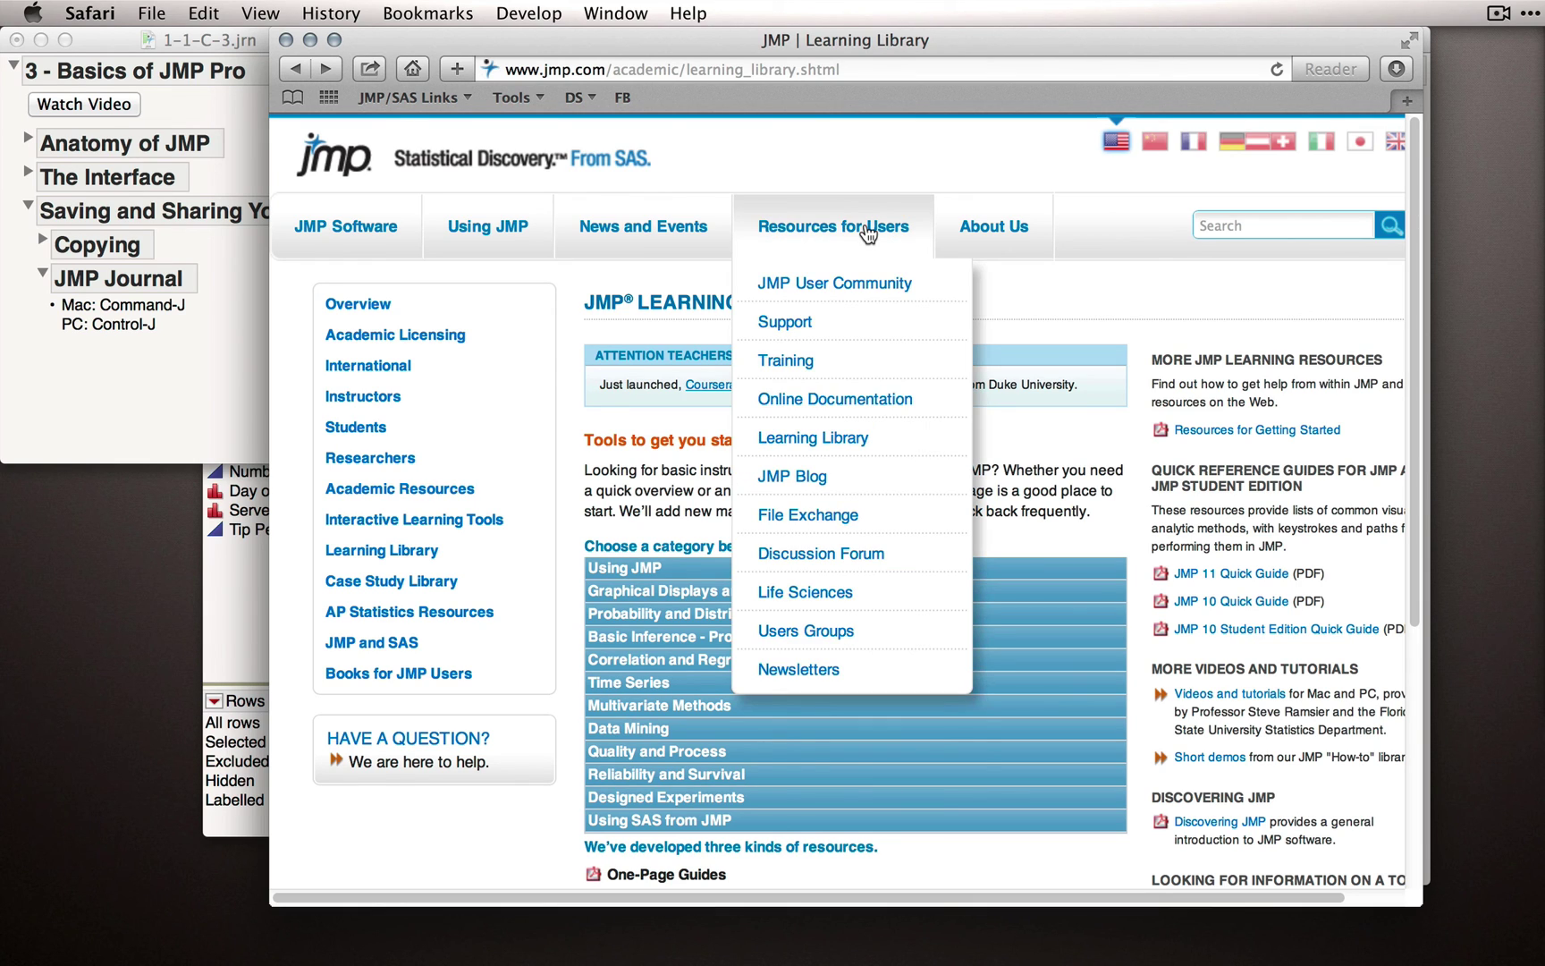
pyautogui.click(842, 284)
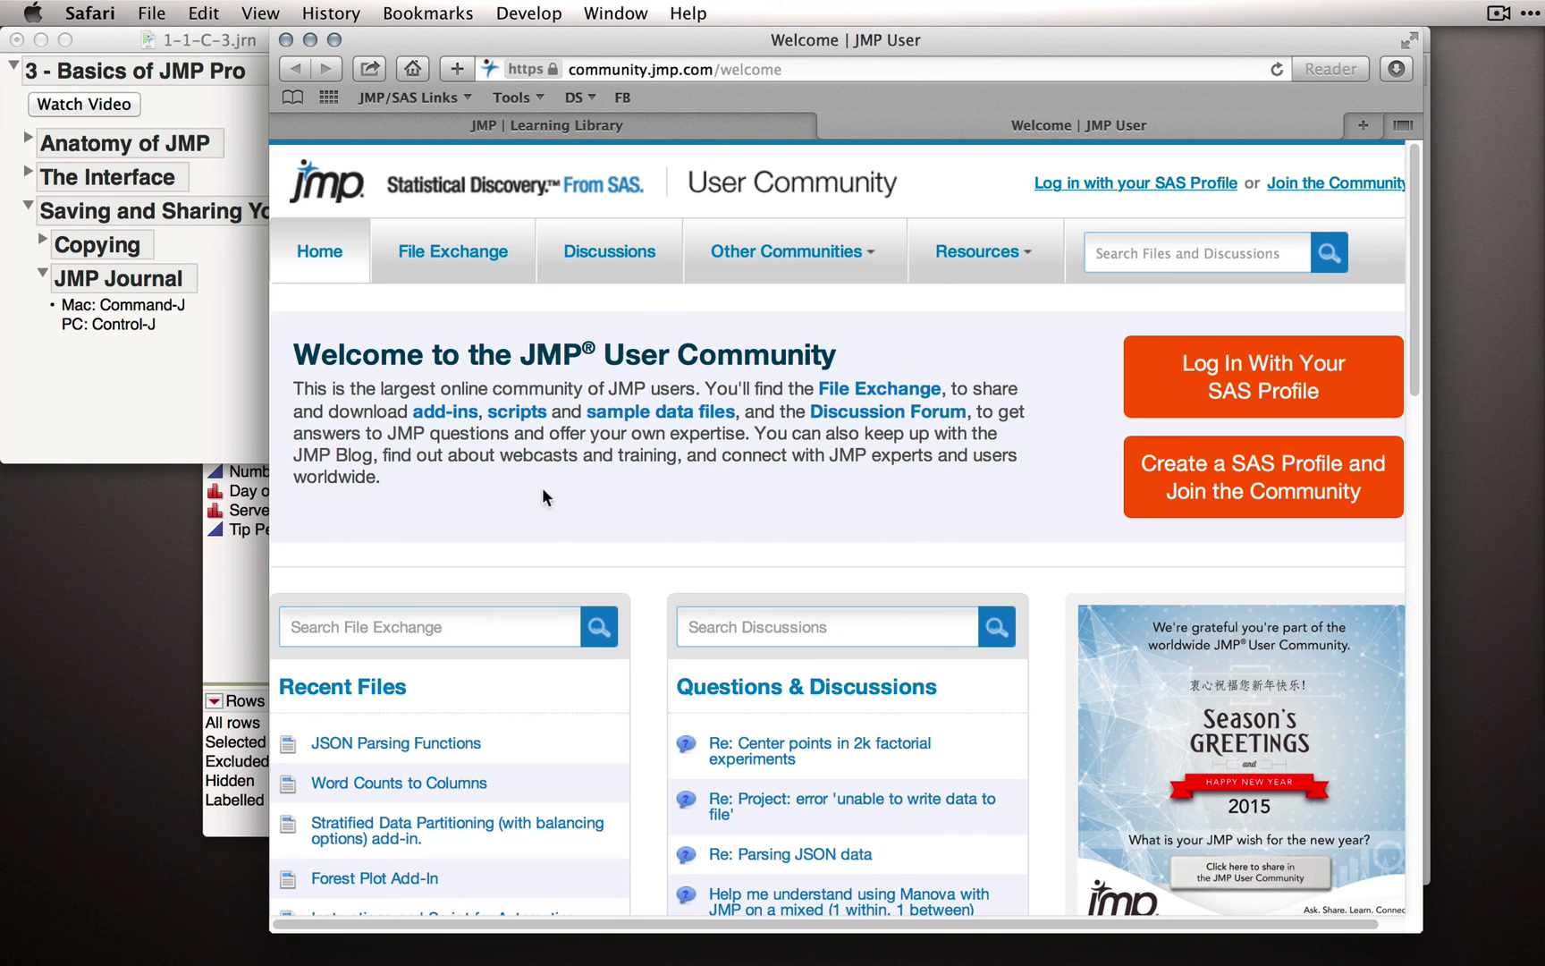
pyautogui.scroll(-5, 558, 537)
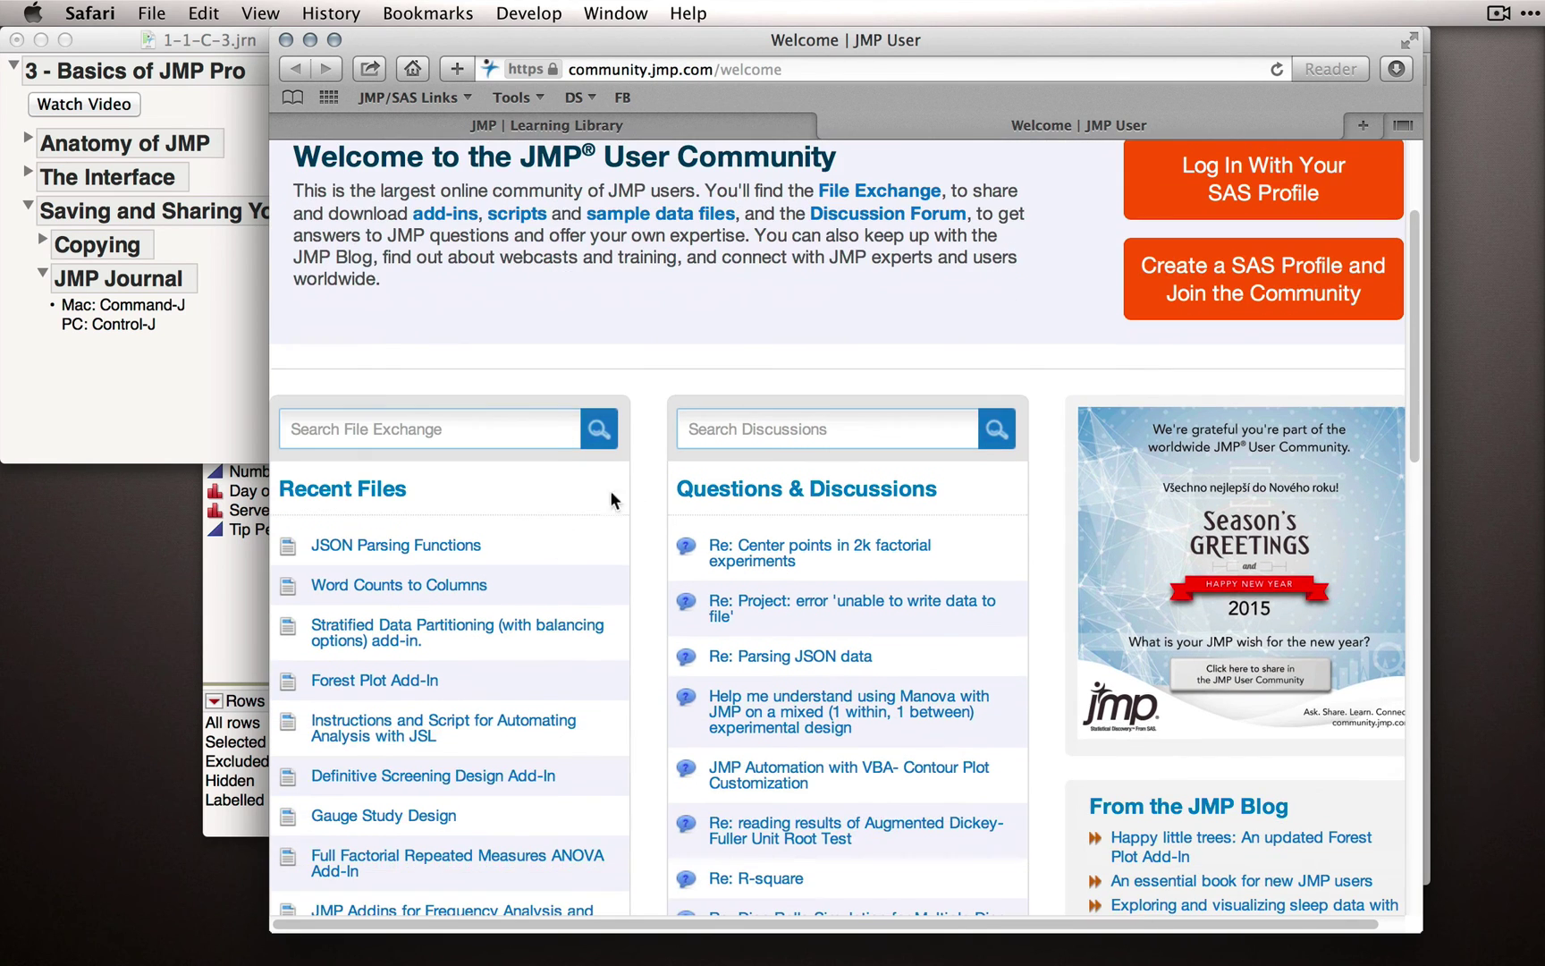
pyautogui.scroll(-10, 549, 583)
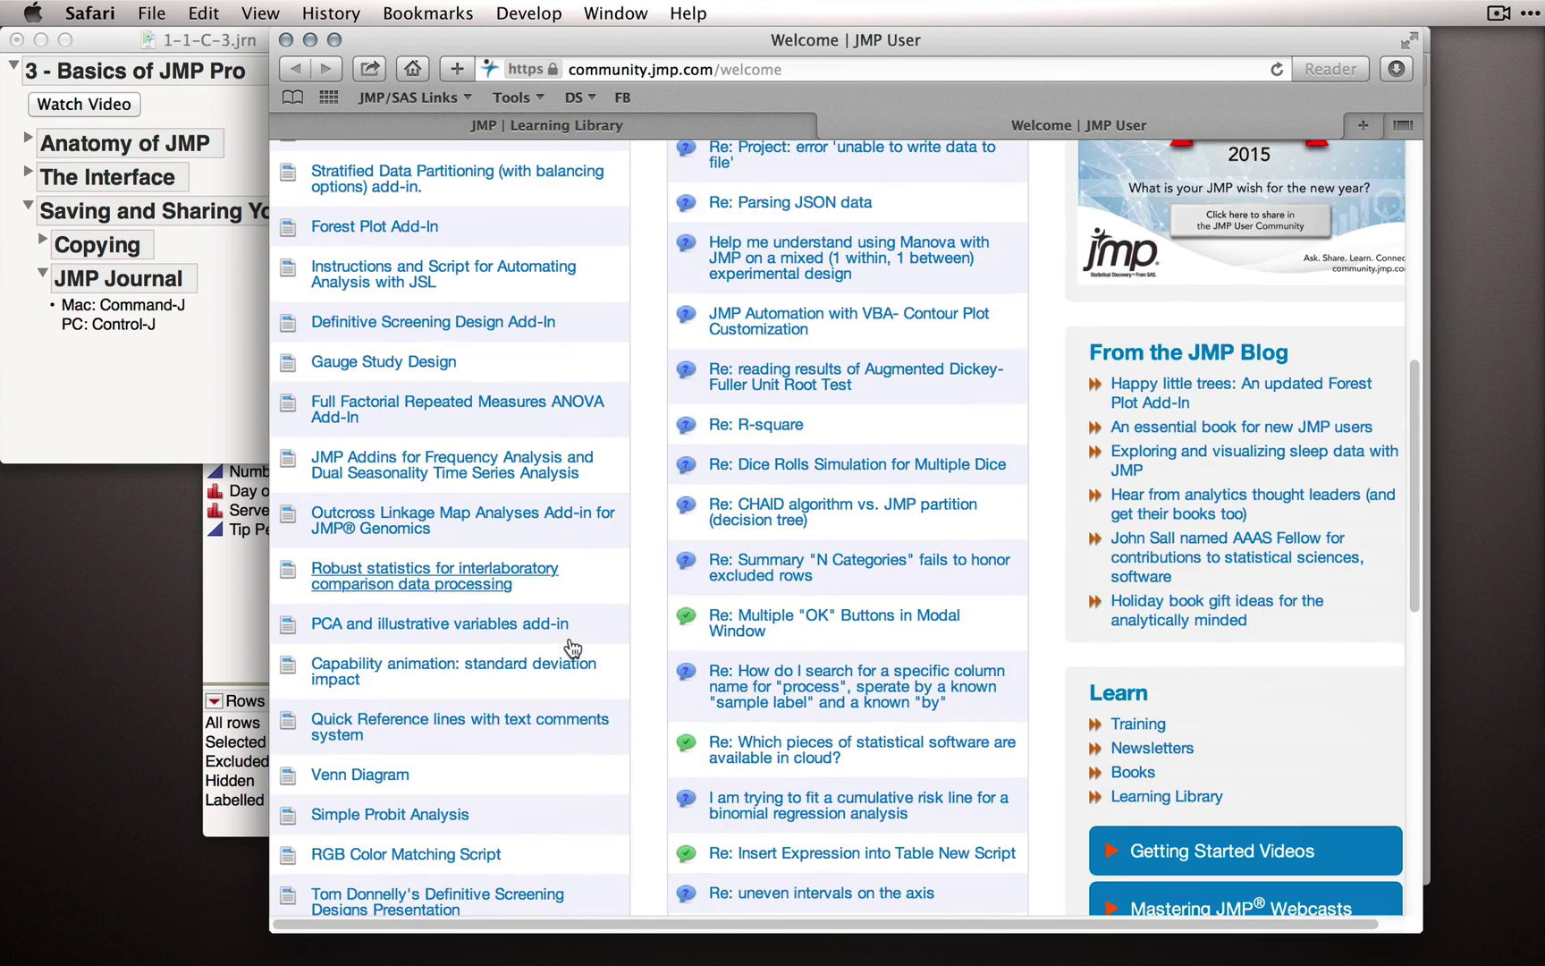
pyautogui.scroll(15, 578, 637)
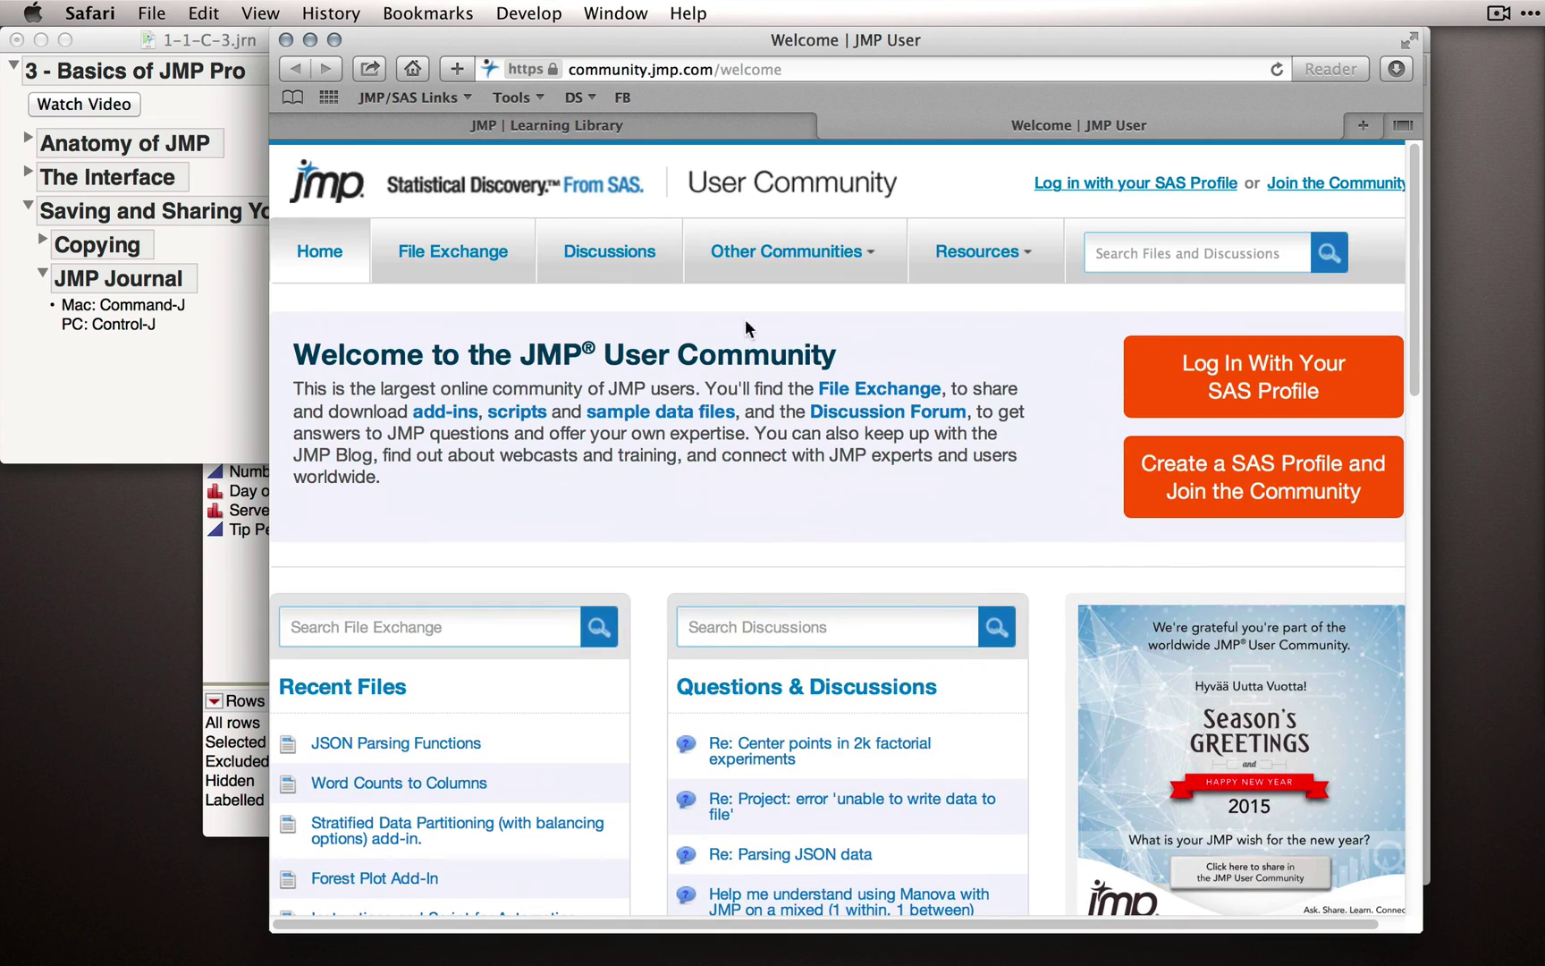
pyautogui.click(796, 253)
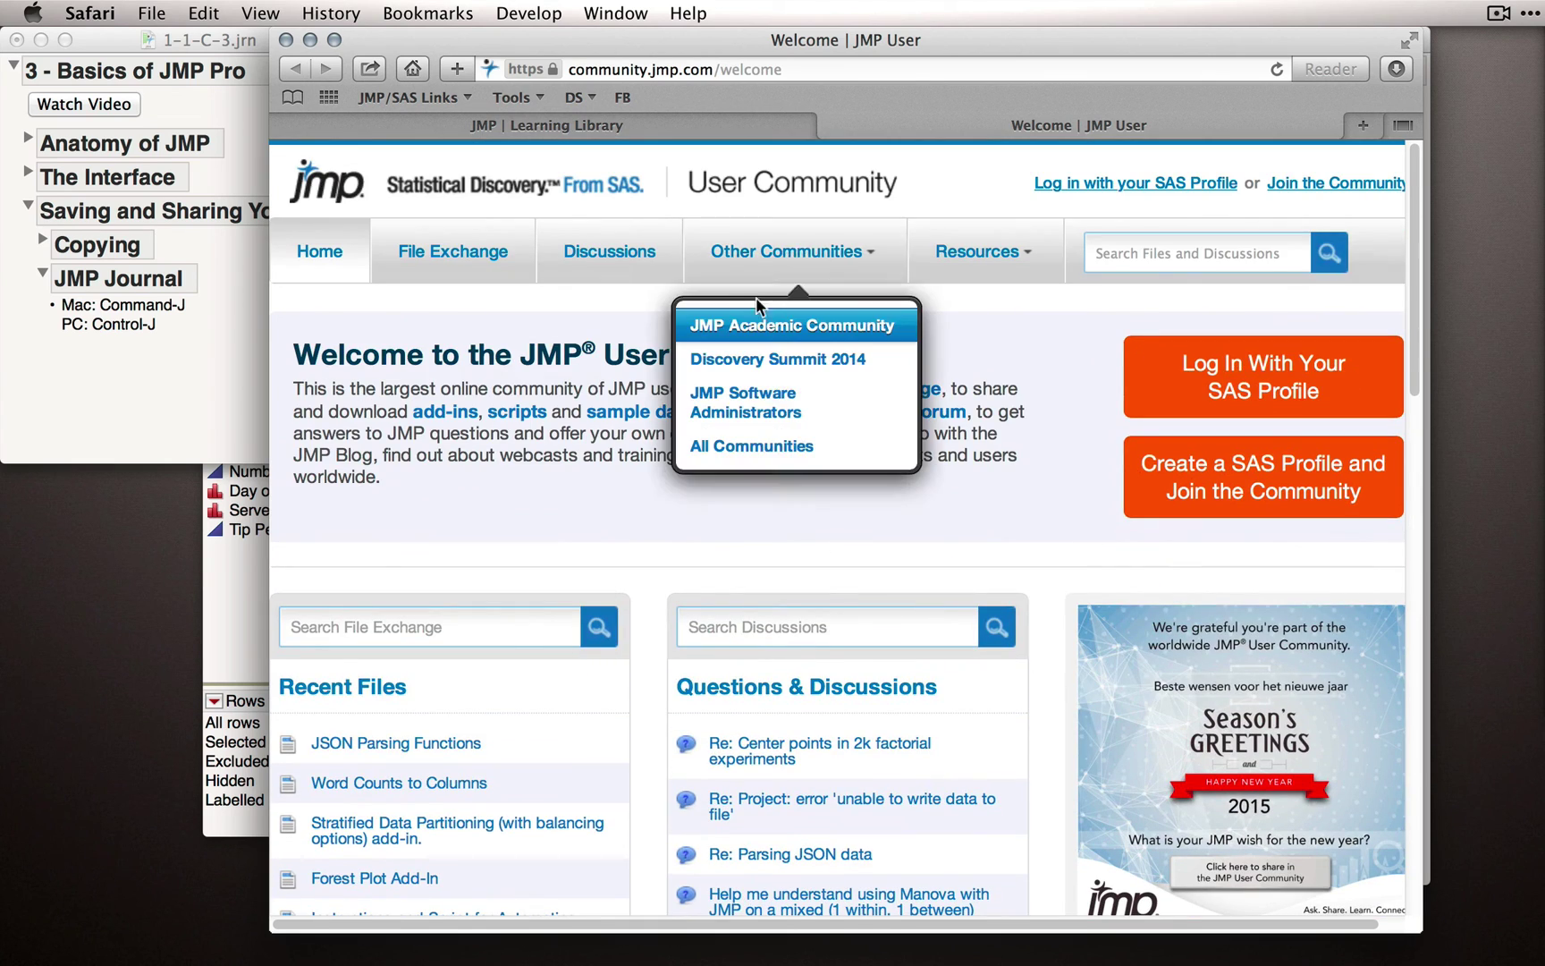